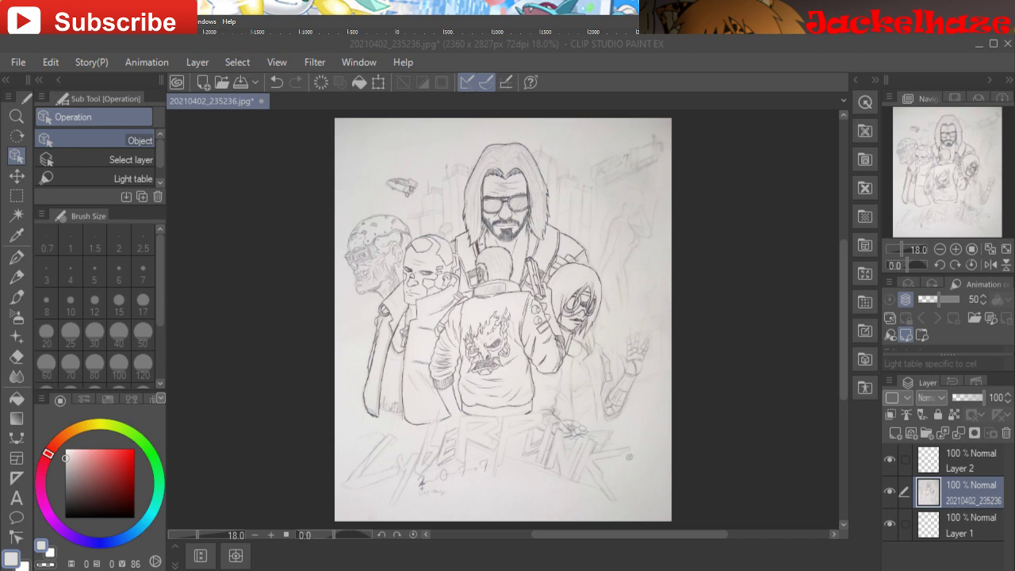
# - Lower the opacity of the scanned sketch layer to 68%
pyautogui.click(956, 249)
pyautogui.click(955, 249)
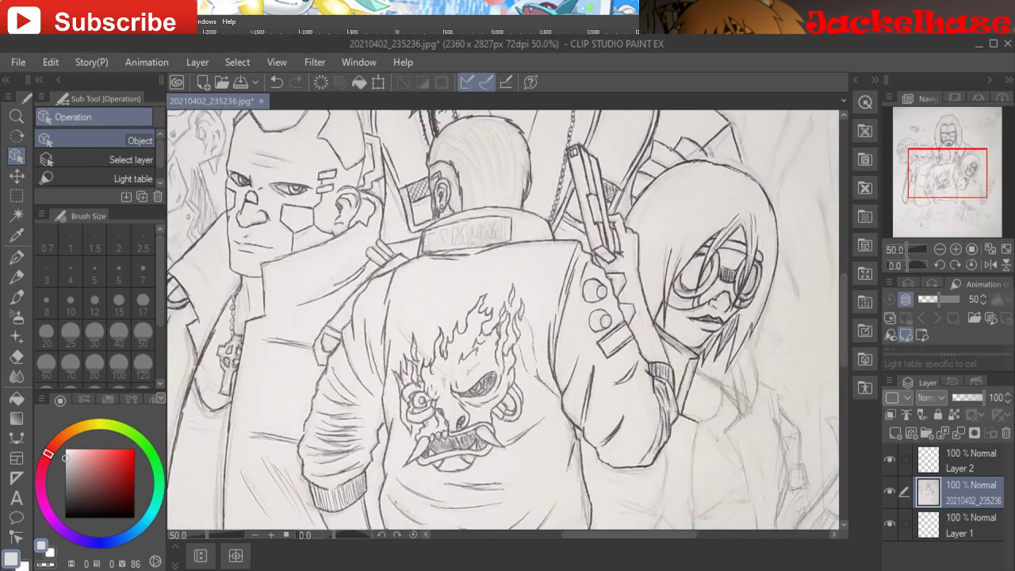
pyautogui.click(955, 164)
pyautogui.moveTo(954, 163); pyautogui.dragTo(956, 134)
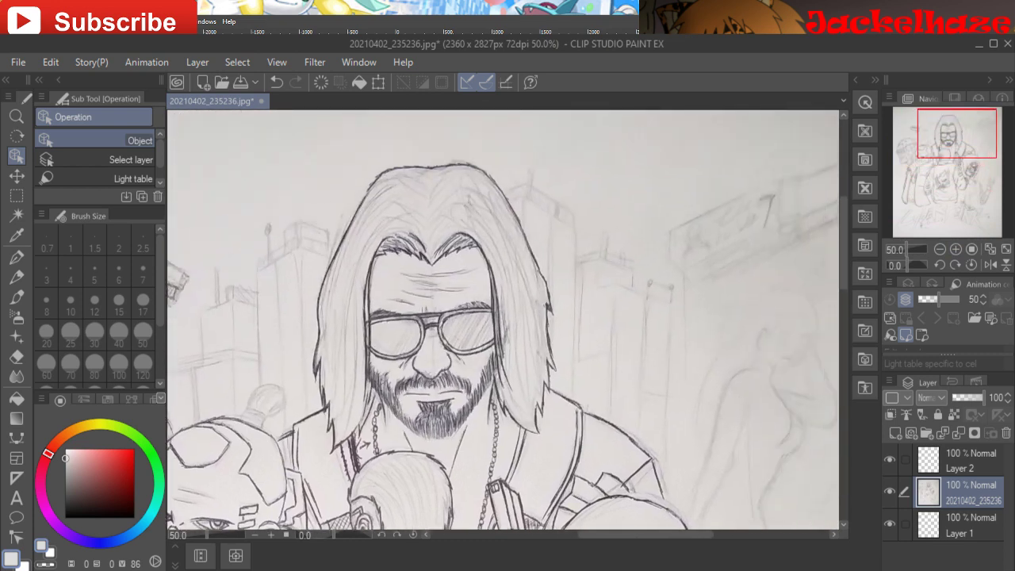
pyautogui.moveTo(983, 397); pyautogui.dragTo(974, 398)
# - Hide the scanned sketch, fill Layer 1 beneath it with white, and show the sketch again
pyautogui.click(971, 525)
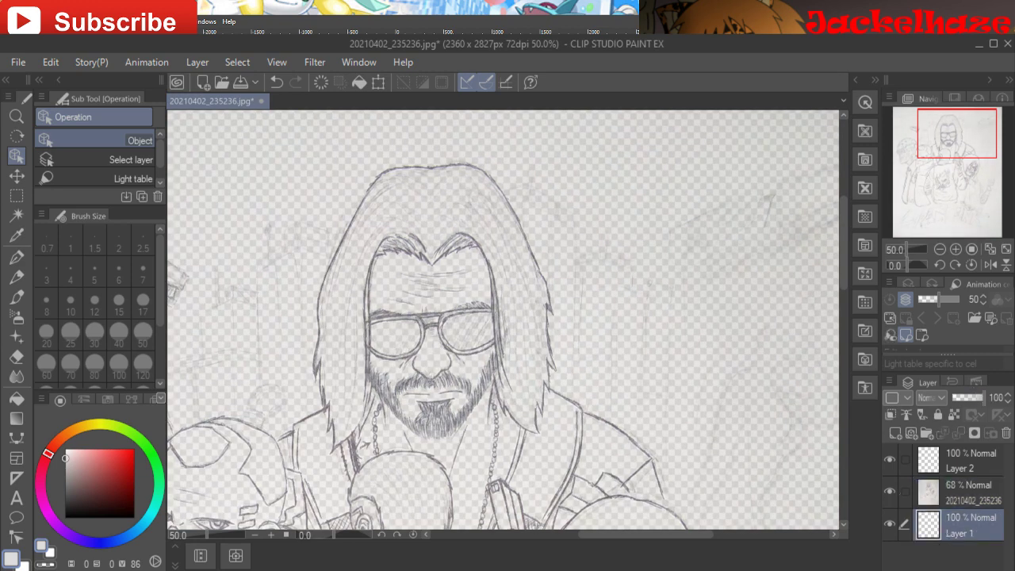
pyautogui.click(904, 491)
pyautogui.click(890, 492)
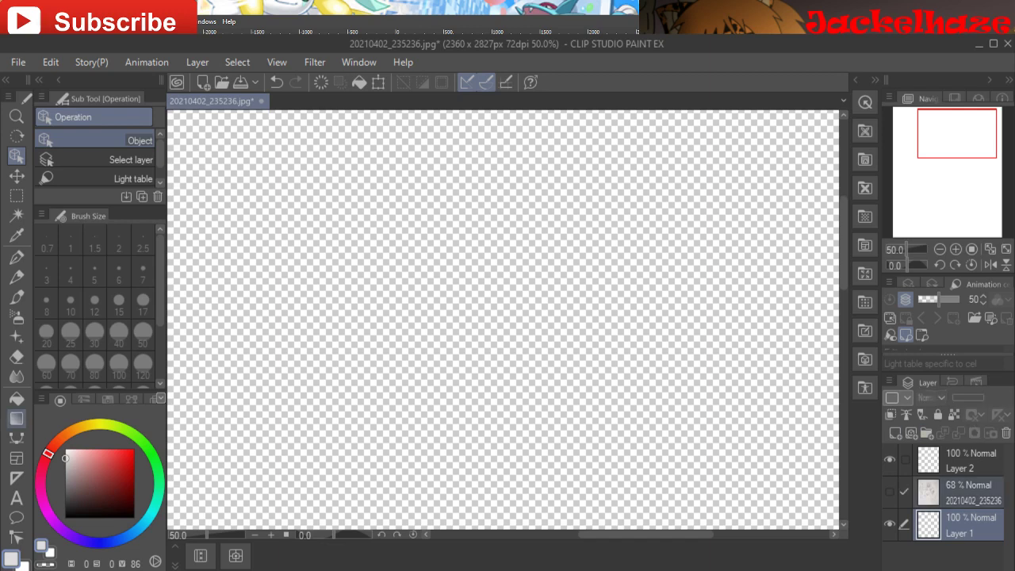
pyautogui.click(16, 399)
pyautogui.moveTo(65, 458); pyautogui.dragTo(65, 449)
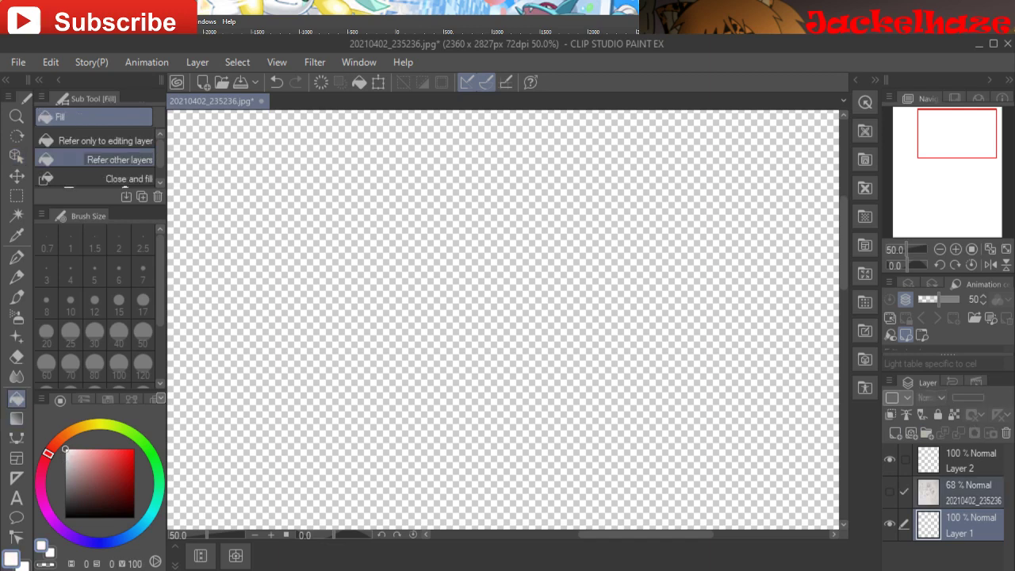
pyautogui.hotkey('alt', 'Delete')
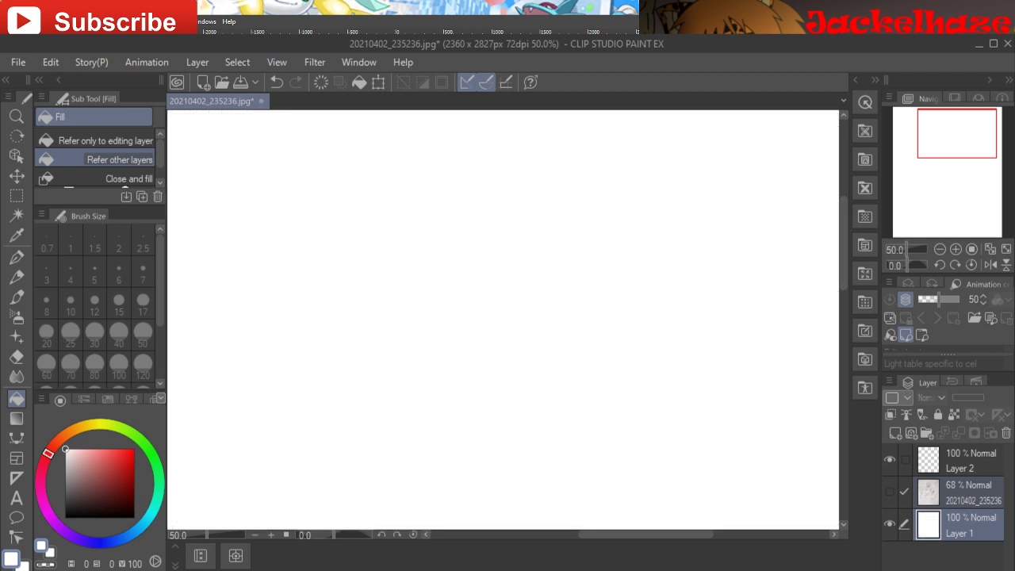
pyautogui.click(973, 492)
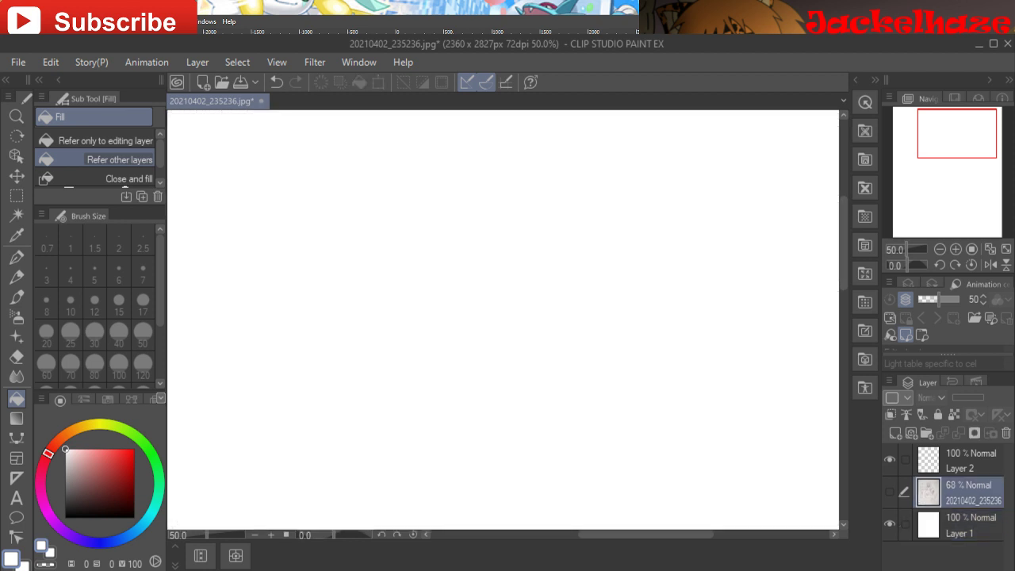
pyautogui.click(890, 491)
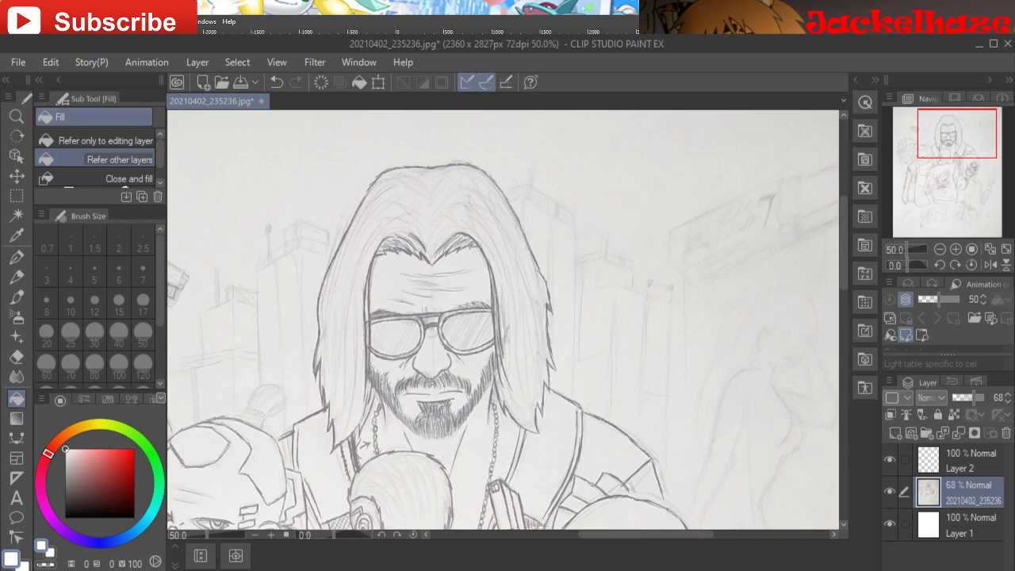
# - Fade the scanned sketch layer to 55% opacity and make the empty Layer 2 active for inking with the pen
pyautogui.moveTo(503, 319)
pyautogui.mouseDown()
pyautogui.moveTo(623, 211)
pyautogui.moveTo(507, 210)
pyautogui.mouseUp()
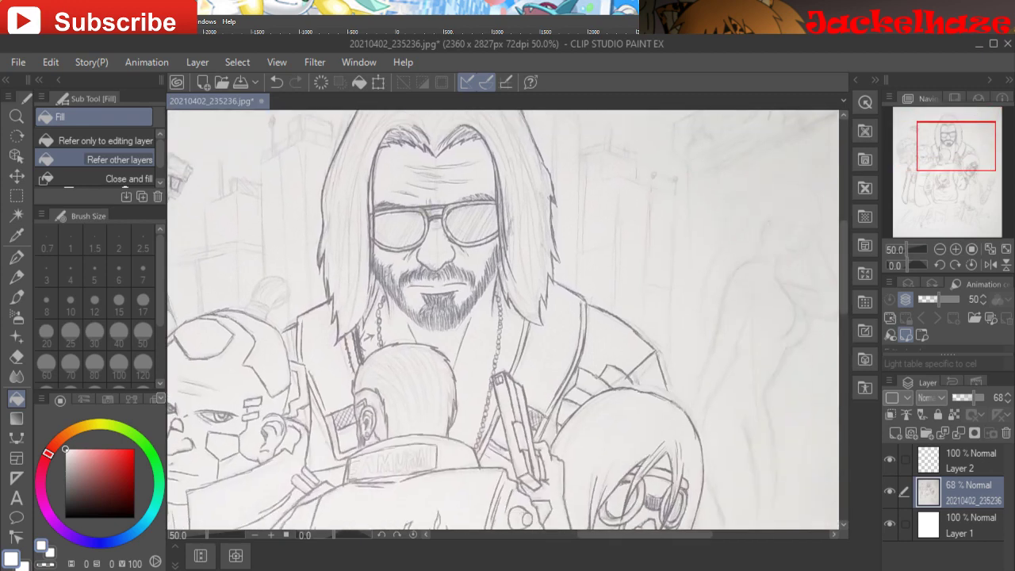
pyautogui.press('p')
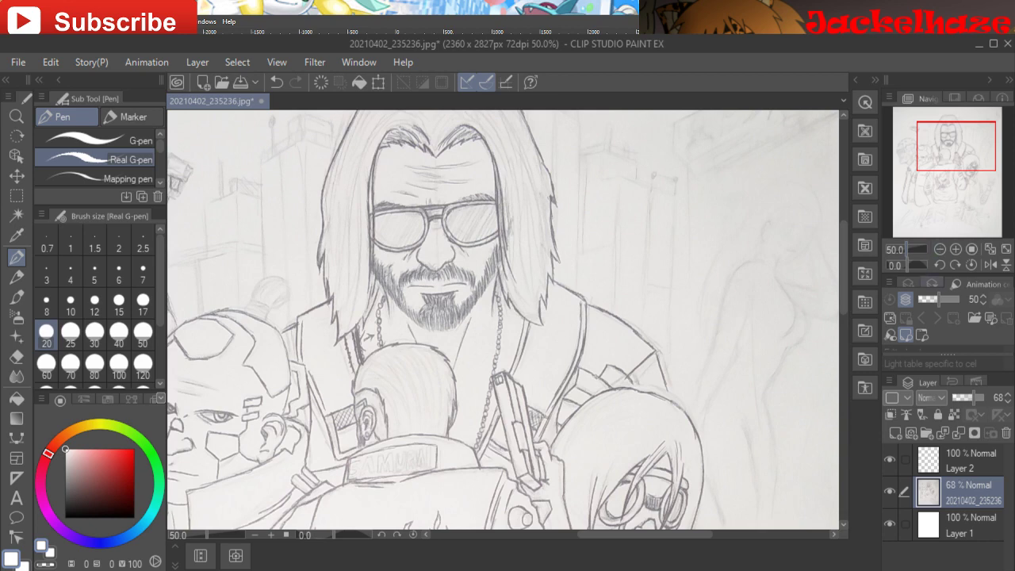
pyautogui.click(972, 460)
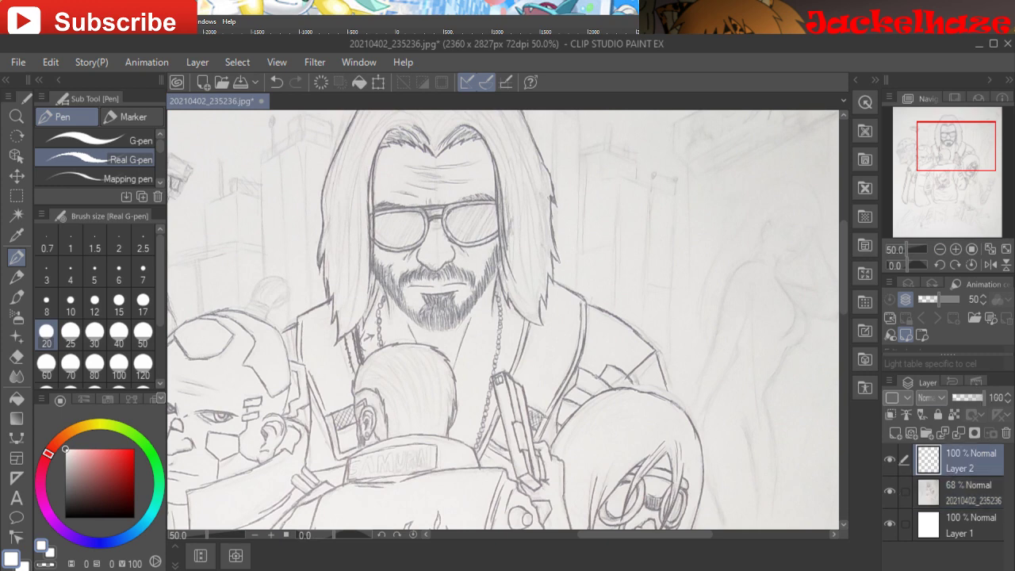
pyautogui.click(972, 492)
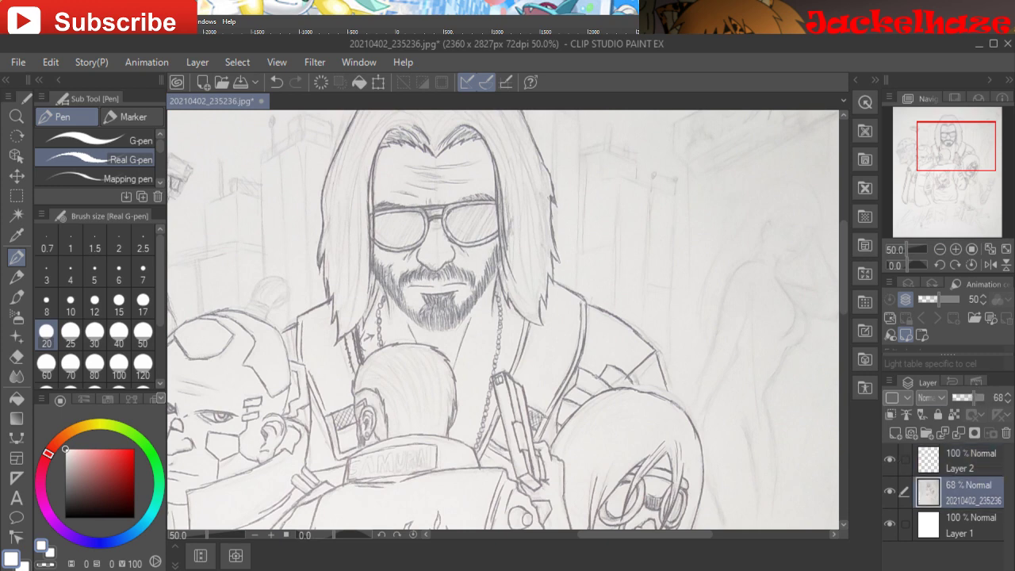
pyautogui.moveTo(974, 397); pyautogui.dragTo(970, 398)
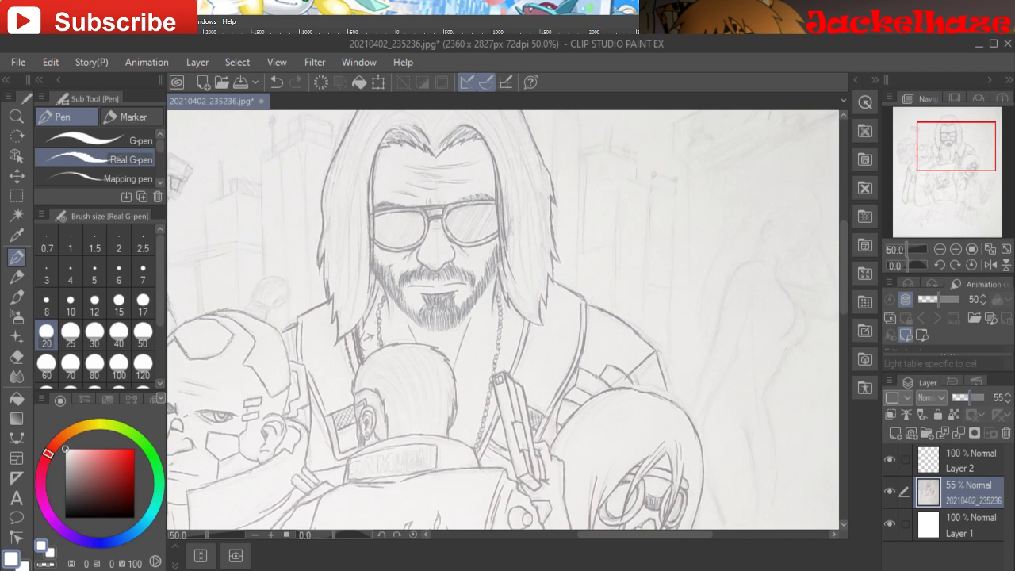
pyautogui.click(971, 460)
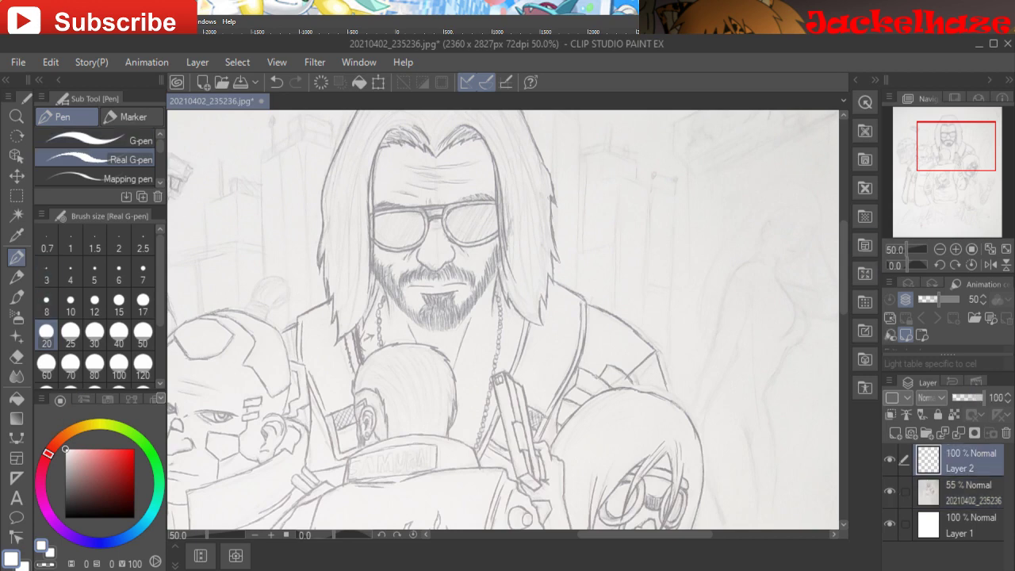
# - Set the Real G-pen to brush size 10 with black as the drawing color
pyautogui.scroll(3, 507, 319)
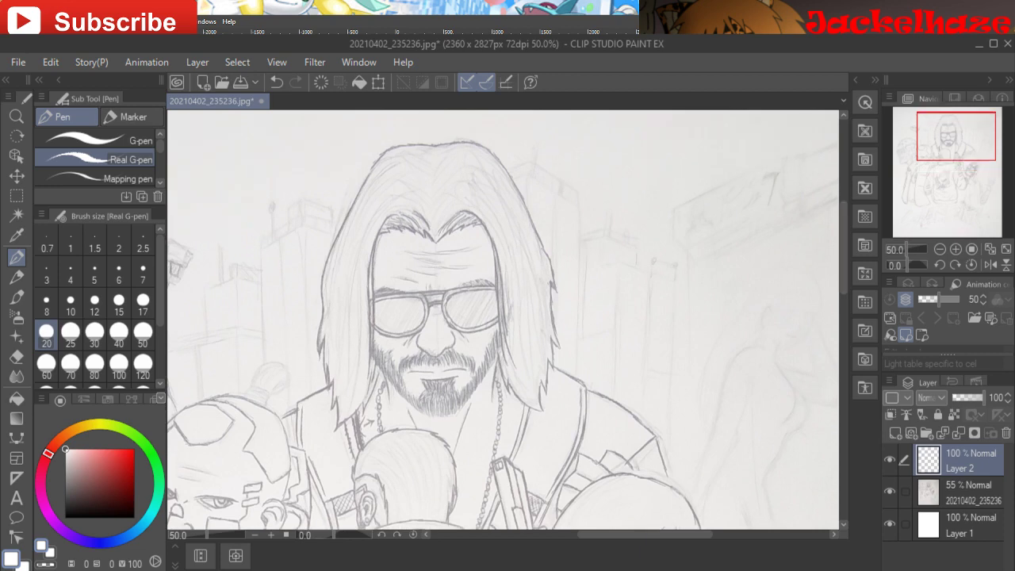
pyautogui.click(955, 249)
pyautogui.click(955, 249)
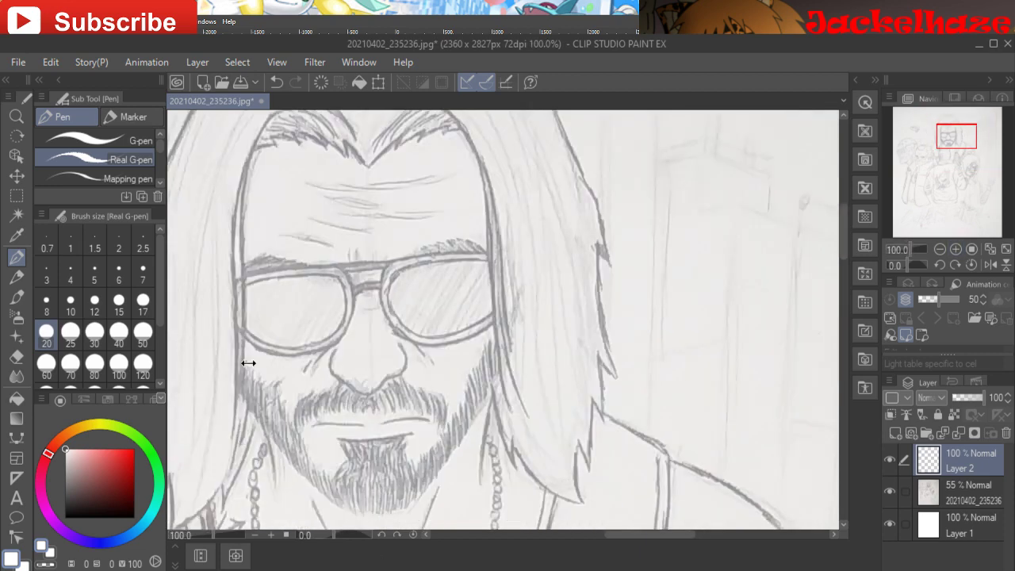
pyautogui.click(94, 271)
pyautogui.click(94, 303)
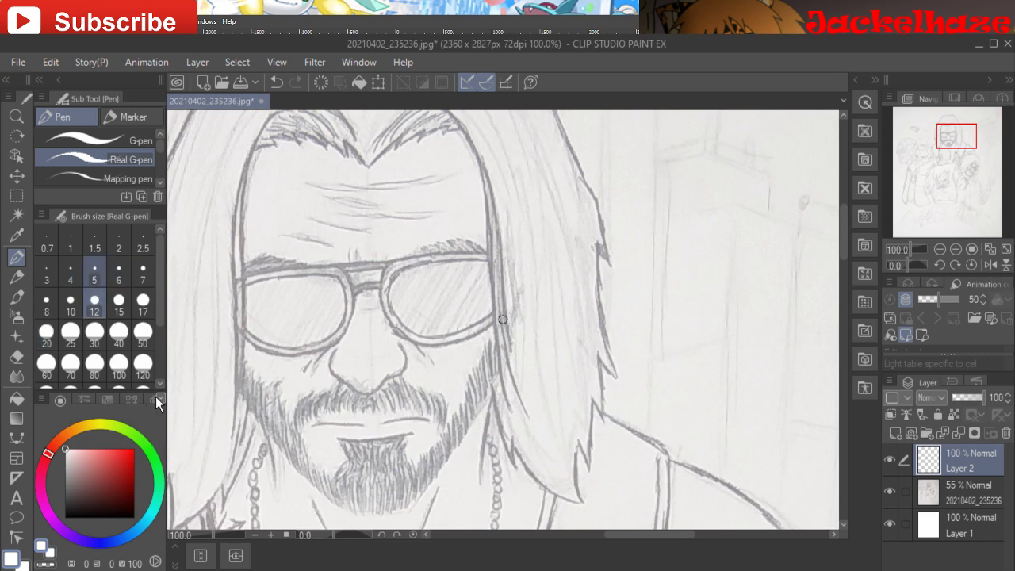
pyautogui.click(94, 272)
pyautogui.click(71, 303)
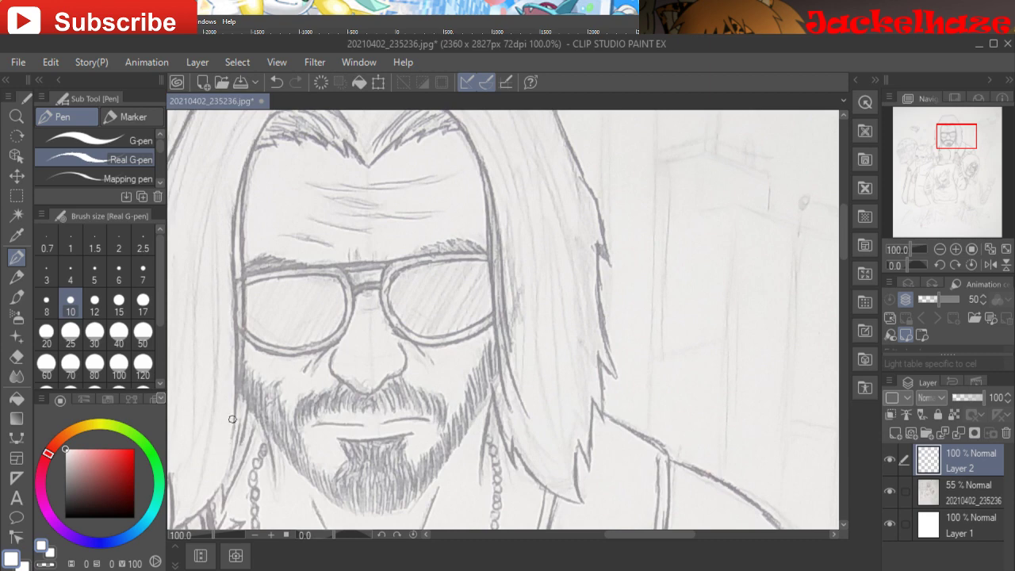
pyautogui.moveTo(66, 450); pyautogui.dragTo(65, 517)
# - Ink the inner edge of the long-haired man's hair down the left side of his face, doubling and thickening the line
pyautogui.moveTo(232, 433)
pyautogui.mouseDown()
pyautogui.moveTo(237, 208)
pyautogui.moveTo(264, 131)
pyautogui.moveTo(282, 111)
pyautogui.mouseUp()
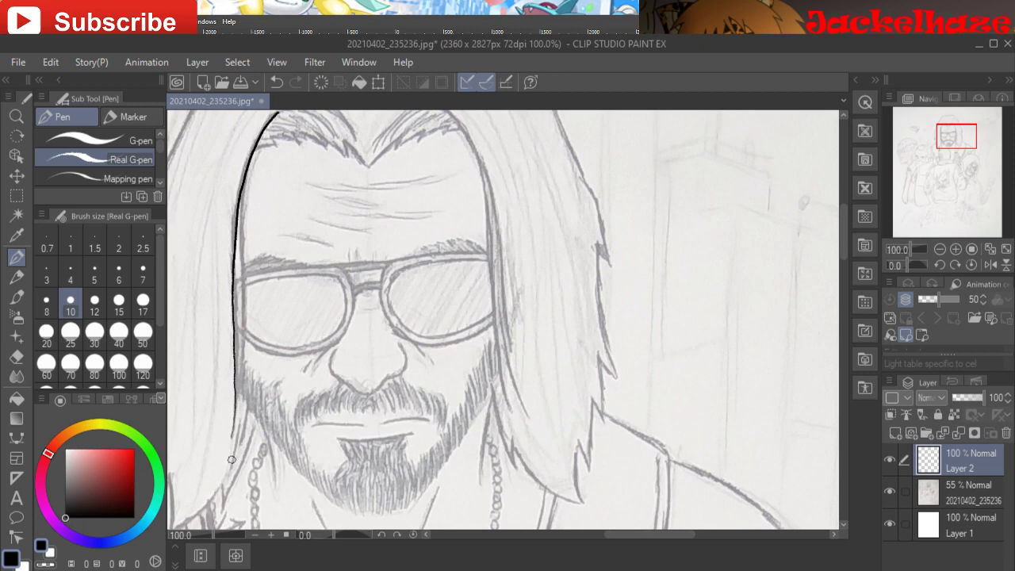
pyautogui.moveTo(246, 443); pyautogui.dragTo(381, 375)
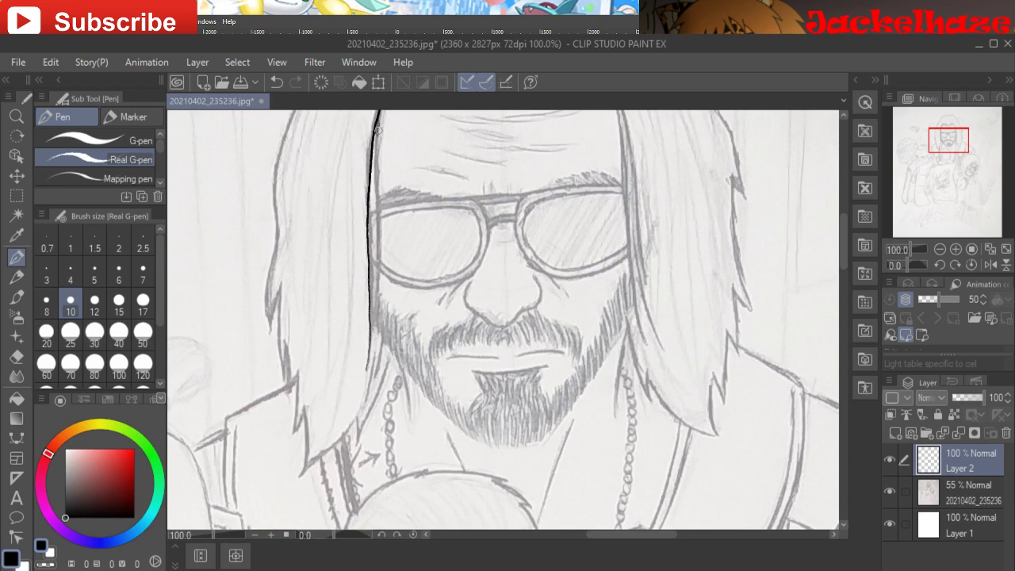
pyautogui.moveTo(378, 119)
pyautogui.mouseDown()
pyautogui.moveTo(381, 375)
pyautogui.moveTo(377, 247)
pyautogui.mouseUp()
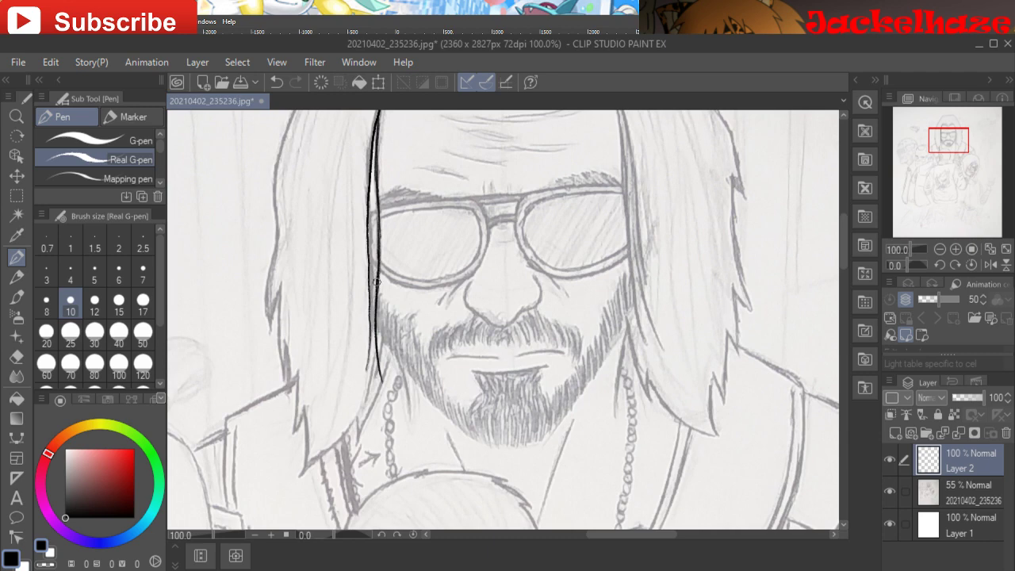
pyautogui.moveTo(377, 282); pyautogui.dragTo(375, 187)
pyautogui.moveTo(376, 222); pyautogui.dragTo(374, 144)
# - Ink the jagged outer edge of the hair on the figure's left side, down to its lowest tip
pyautogui.moveTo(276, 243); pyautogui.dragTo(270, 345)
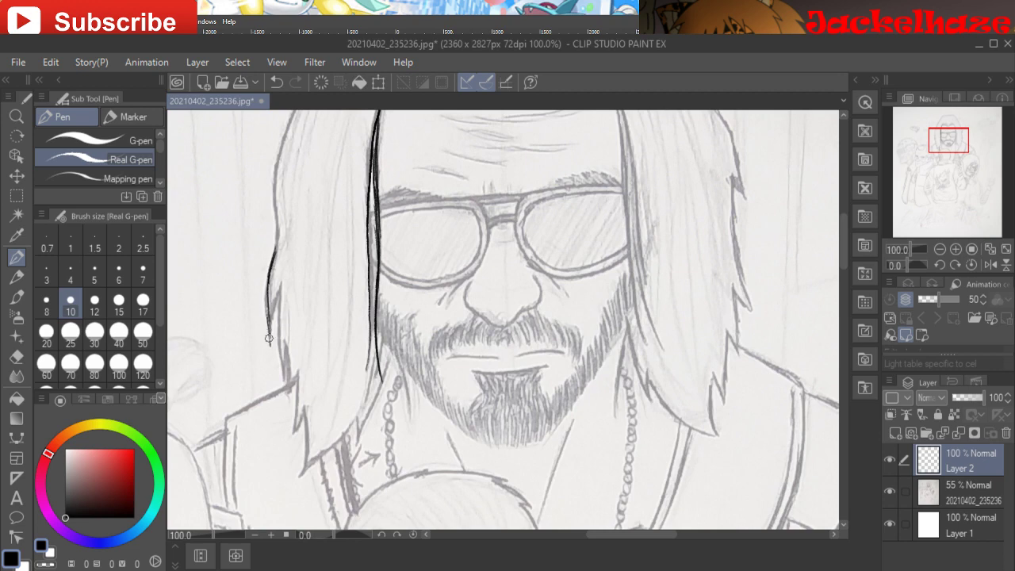
pyautogui.moveTo(266, 309)
pyautogui.mouseDown()
pyautogui.moveTo(269, 324)
pyautogui.moveTo(277, 278)
pyautogui.mouseUp()
pyautogui.moveTo(270, 340); pyautogui.dragTo(270, 314)
pyautogui.moveTo(280, 291); pyautogui.dragTo(275, 345)
pyautogui.moveTo(285, 353)
pyautogui.mouseDown()
pyautogui.moveTo(287, 385)
pyautogui.moveTo(275, 317)
pyautogui.moveTo(330, 336)
pyautogui.moveTo(330, 321)
pyautogui.mouseUp()
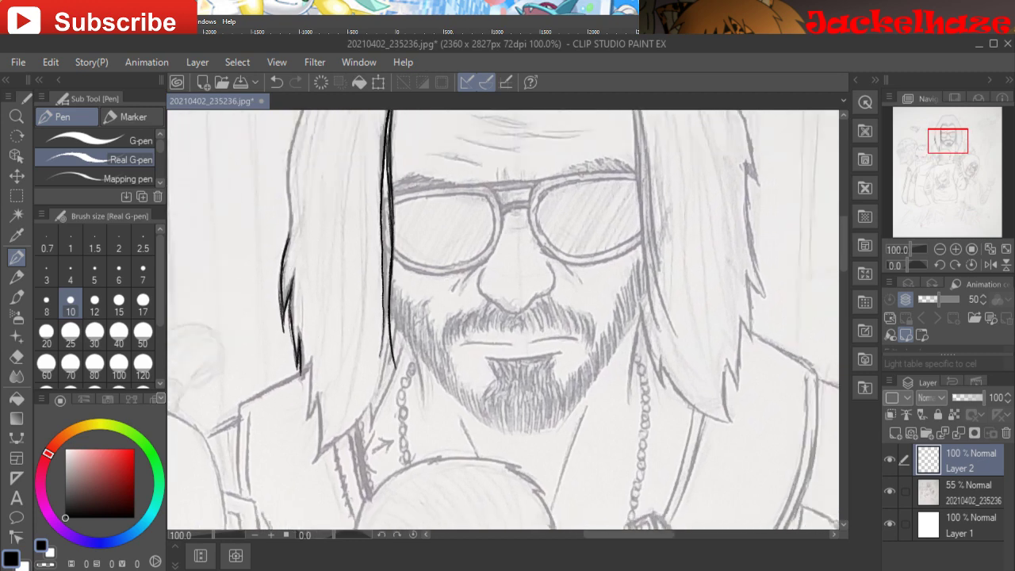
pyautogui.moveTo(305, 417)
pyautogui.mouseDown()
pyautogui.moveTo(309, 352)
pyautogui.moveTo(302, 396)
pyautogui.moveTo(295, 348)
pyautogui.mouseUp()
pyautogui.moveTo(306, 417)
pyautogui.mouseDown()
pyautogui.moveTo(316, 377)
pyautogui.moveTo(315, 461)
pyautogui.mouseUp()
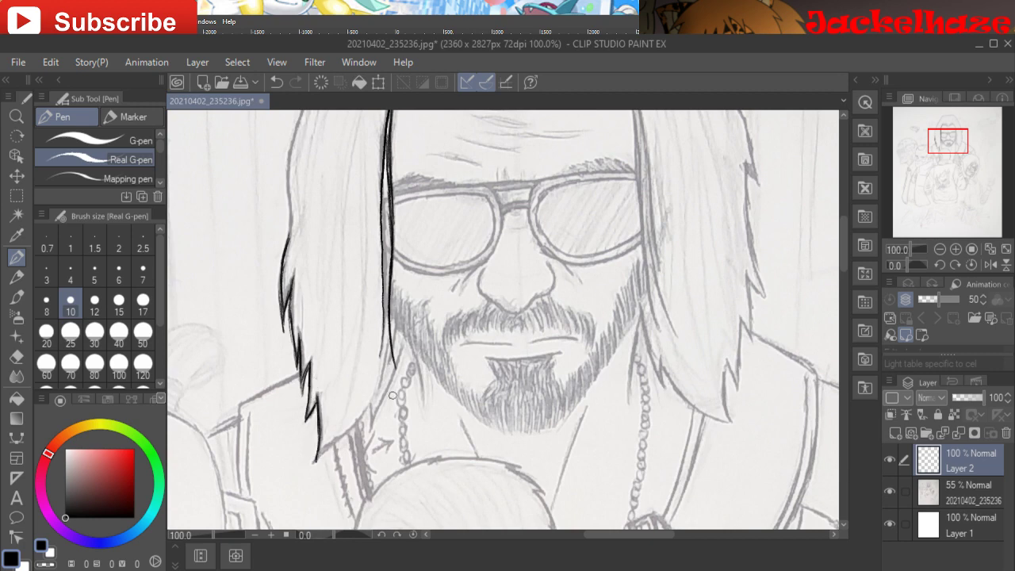
# - Thicken the inner hair edge beside the glasses and ink short beard strands along the sideburn and jaw on that side
pyautogui.moveTo(388, 347)
pyautogui.mouseDown()
pyautogui.moveTo(381, 381)
pyautogui.moveTo(384, 286)
pyautogui.mouseUp()
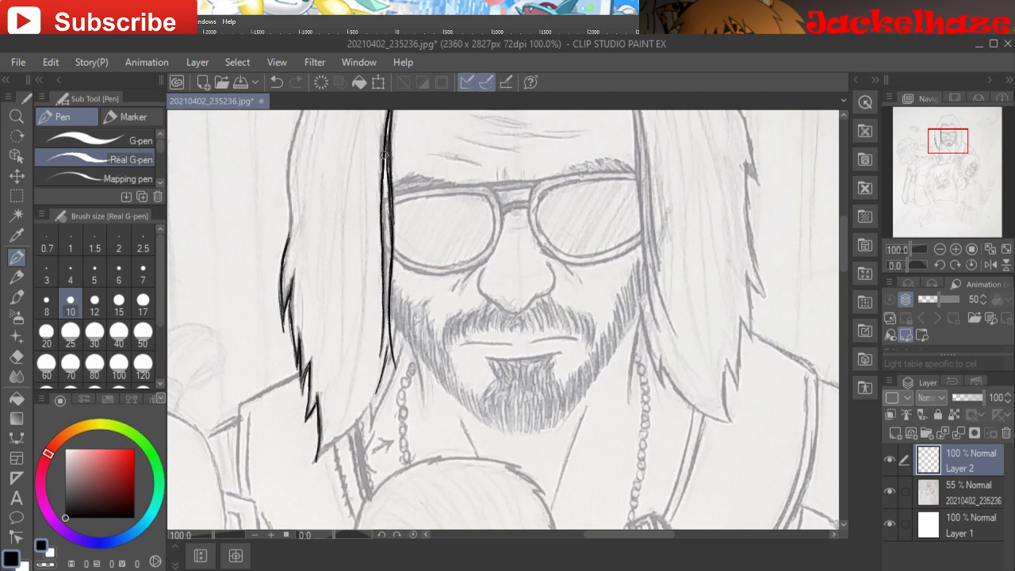
pyautogui.moveTo(383, 189); pyautogui.dragTo(388, 127)
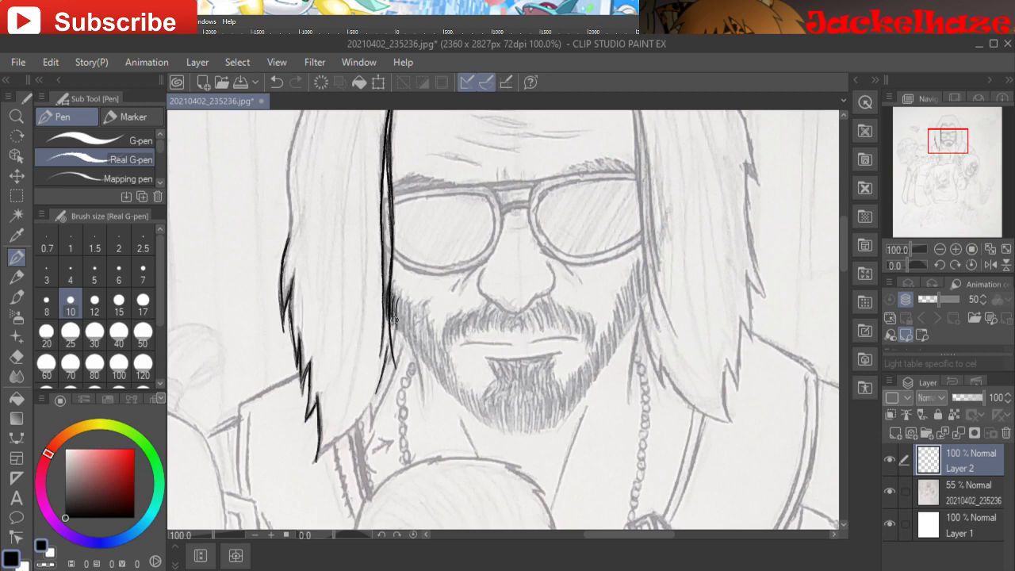
pyautogui.moveTo(393, 301)
pyautogui.mouseDown()
pyautogui.moveTo(402, 341)
pyautogui.moveTo(406, 311)
pyautogui.moveTo(410, 345)
pyautogui.moveTo(417, 331)
pyautogui.moveTo(422, 362)
pyautogui.moveTo(430, 342)
pyautogui.moveTo(439, 383)
pyautogui.mouseUp()
pyautogui.moveTo(431, 333)
pyautogui.mouseDown()
pyautogui.moveTo(436, 372)
pyautogui.moveTo(428, 352)
pyautogui.mouseUp()
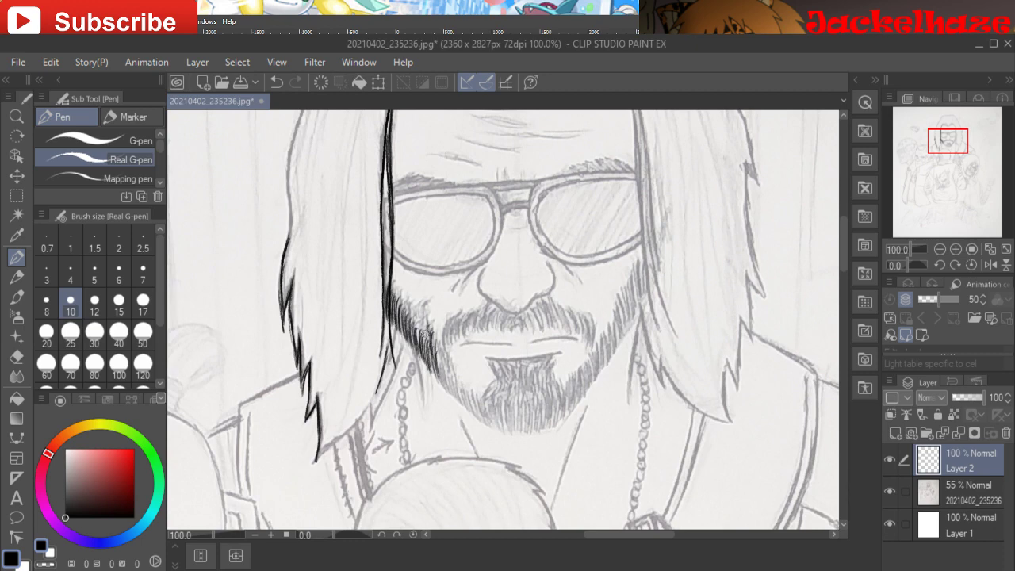
pyautogui.moveTo(427, 311)
pyautogui.mouseDown()
pyautogui.moveTo(430, 349)
pyautogui.moveTo(418, 338)
pyautogui.mouseUp()
pyautogui.moveTo(422, 302)
pyautogui.mouseDown()
pyautogui.moveTo(425, 325)
pyautogui.moveTo(404, 328)
pyautogui.mouseUp()
pyautogui.moveTo(396, 291)
pyautogui.mouseDown()
pyautogui.moveTo(399, 322)
pyautogui.moveTo(390, 310)
pyautogui.moveTo(384, 320)
pyautogui.mouseUp()
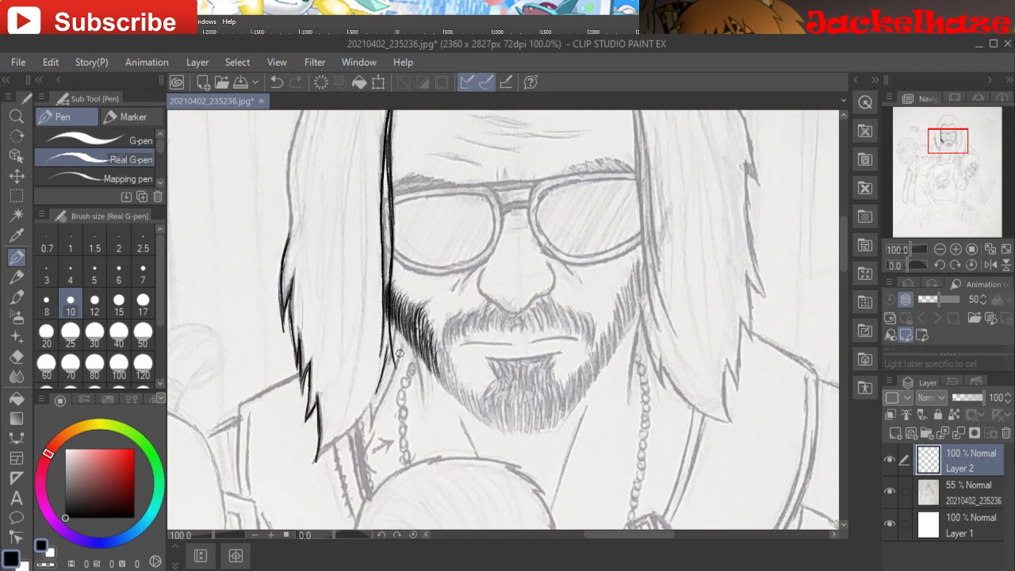
# - Ink the lower hair tips beside the necklace and the long outer hair contour up the left side of the head
pyautogui.moveTo(403, 338)
pyautogui.mouseDown()
pyautogui.moveTo(371, 428)
pyautogui.moveTo(371, 400)
pyautogui.mouseUp()
pyautogui.moveTo(367, 412); pyautogui.dragTo(314, 462)
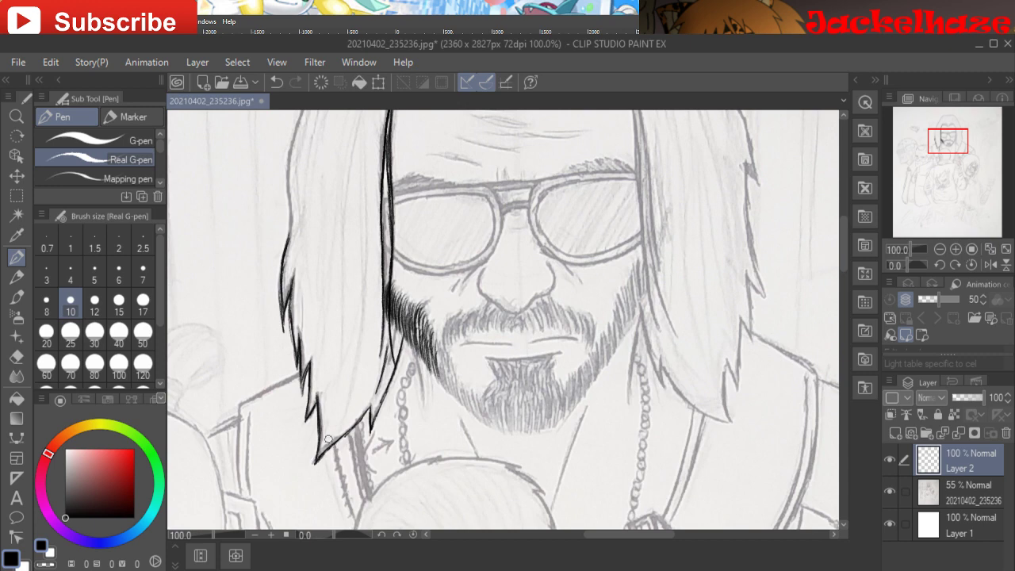
pyautogui.moveTo(476, 238); pyautogui.dragTo(517, 440)
pyautogui.moveTo(434, 132)
pyautogui.mouseDown()
pyautogui.moveTo(336, 320)
pyautogui.moveTo(324, 449)
pyautogui.mouseUp()
pyautogui.moveTo(328, 407)
pyautogui.mouseDown()
pyautogui.moveTo(326, 443)
pyautogui.moveTo(332, 341)
pyautogui.moveTo(355, 281)
pyautogui.mouseUp()
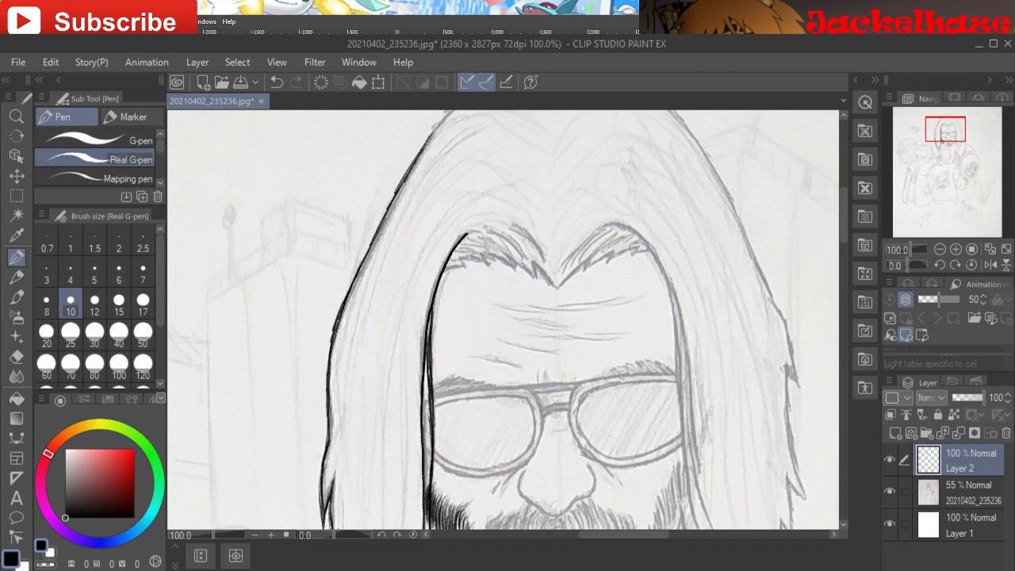
# - Ink the hair outline across the crown and down the right side to the first jagged tip
pyautogui.moveTo(467, 234); pyautogui.dragTo(373, 329)
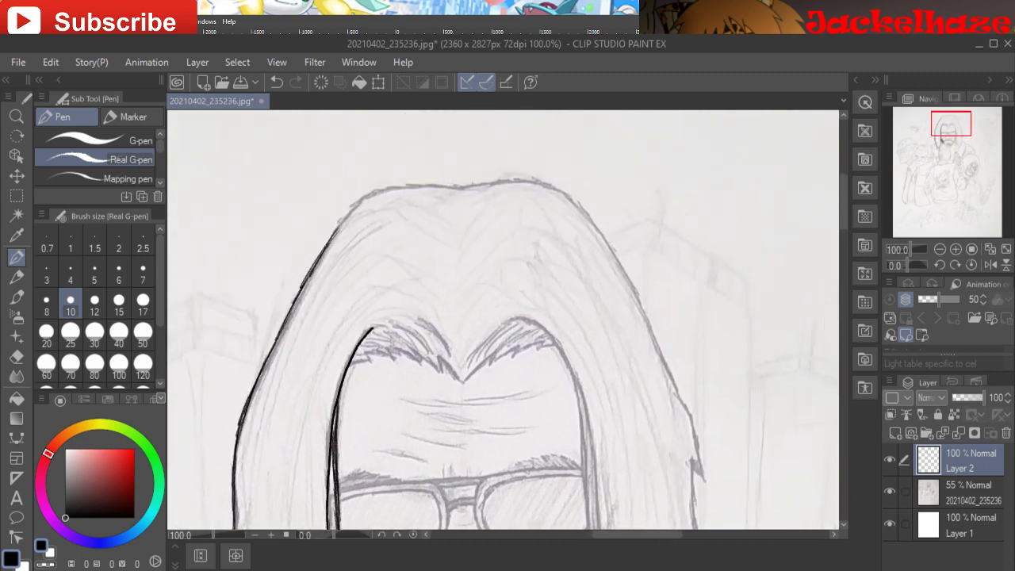
pyautogui.moveTo(341, 229)
pyautogui.mouseDown()
pyautogui.moveTo(380, 197)
pyautogui.moveTo(342, 223)
pyautogui.moveTo(414, 186)
pyautogui.moveTo(457, 189)
pyautogui.moveTo(372, 200)
pyautogui.mouseUp()
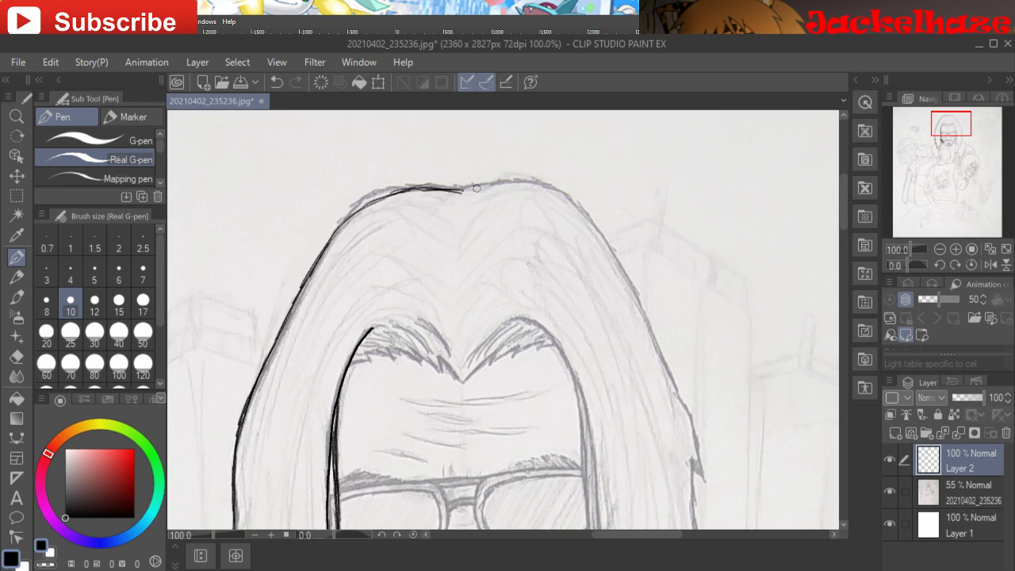
pyautogui.moveTo(463, 190)
pyautogui.mouseDown()
pyautogui.moveTo(495, 186)
pyautogui.moveTo(468, 188)
pyautogui.moveTo(560, 189)
pyautogui.moveTo(615, 250)
pyautogui.mouseUp()
pyautogui.moveTo(562, 194)
pyautogui.mouseDown()
pyautogui.moveTo(580, 207)
pyautogui.moveTo(536, 185)
pyautogui.moveTo(464, 195)
pyautogui.mouseUp()
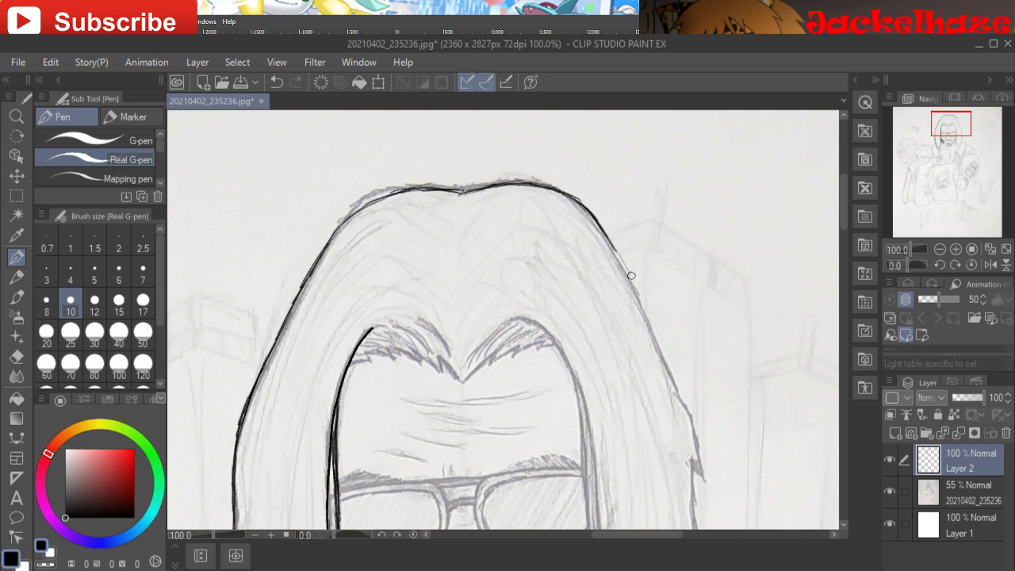
pyautogui.moveTo(612, 246); pyautogui.dragTo(679, 395)
pyautogui.moveTo(702, 482)
pyautogui.mouseDown()
pyautogui.moveTo(697, 433)
pyautogui.moveTo(673, 382)
pyautogui.moveTo(695, 408)
pyautogui.mouseUp()
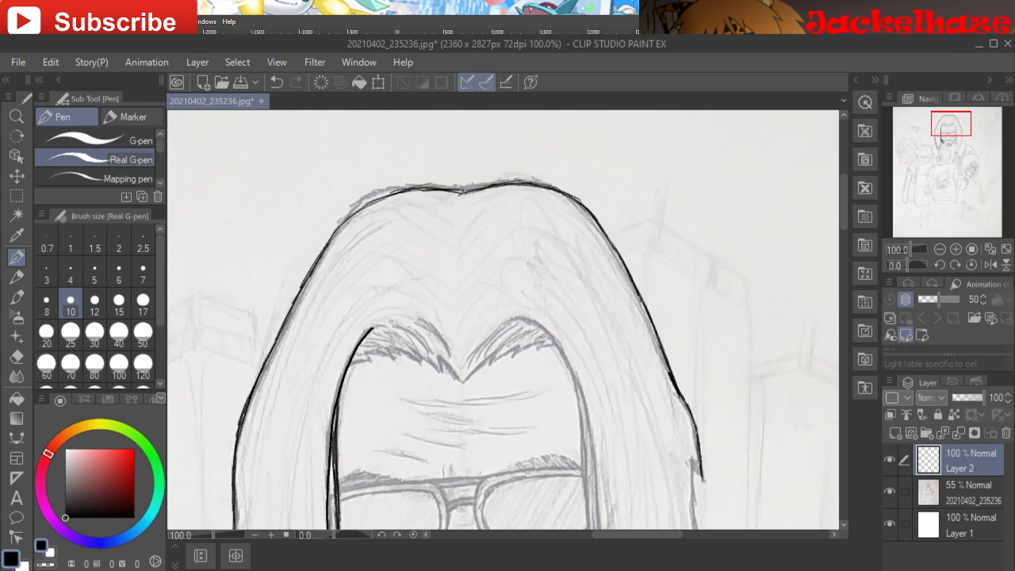
pyautogui.moveTo(555, 412); pyautogui.dragTo(460, 224)
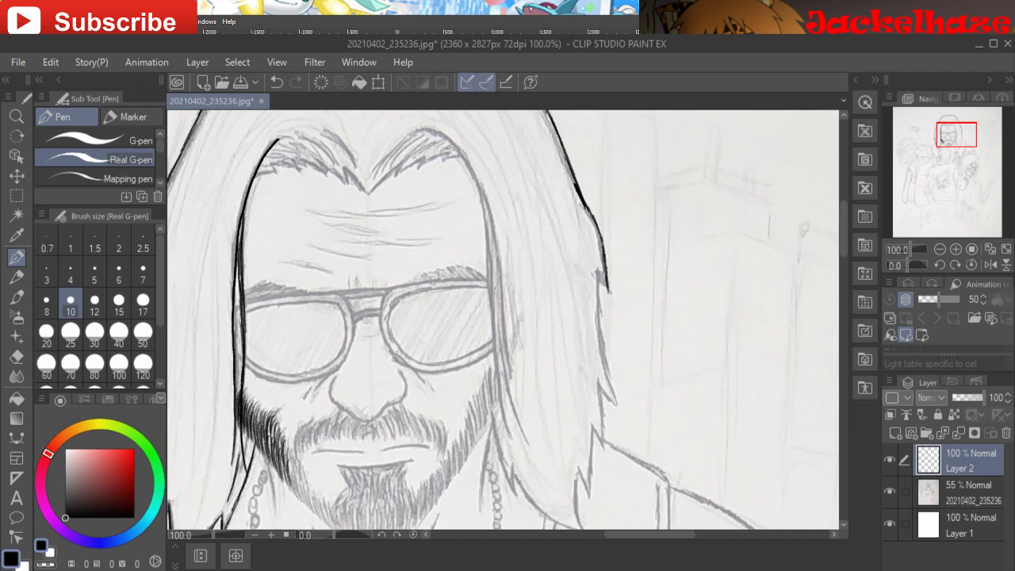
# - Ink the jagged outer edge of the hair down the right side, from the first tip toward the shoulder
pyautogui.moveTo(619, 403)
pyautogui.mouseDown()
pyautogui.moveTo(596, 300)
pyautogui.moveTo(604, 273)
pyautogui.mouseUp()
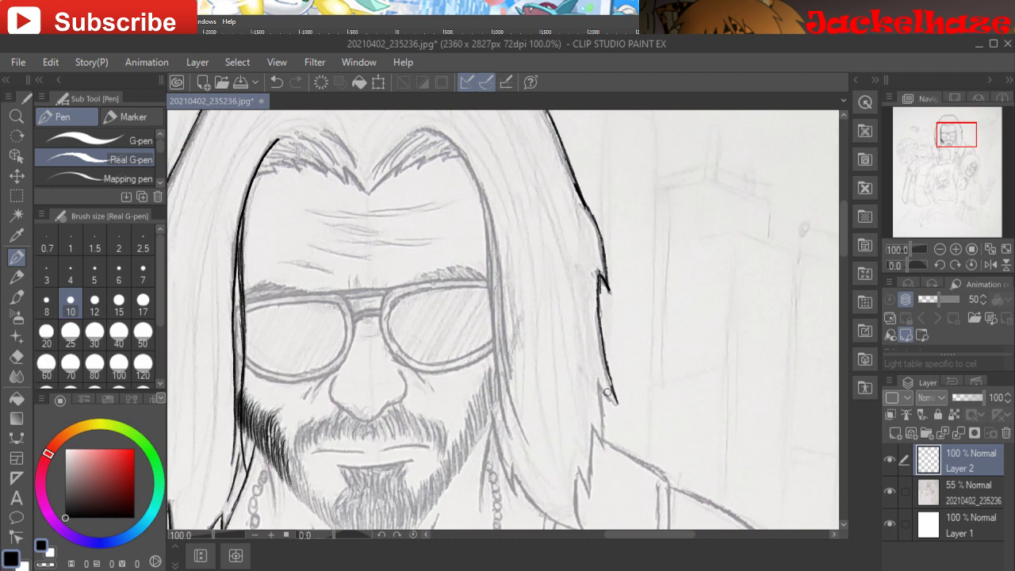
pyautogui.moveTo(616, 400); pyautogui.dragTo(603, 383)
pyautogui.moveTo(602, 426)
pyautogui.mouseDown()
pyautogui.moveTo(603, 440)
pyautogui.moveTo(599, 392)
pyautogui.moveTo(601, 444)
pyautogui.moveTo(596, 425)
pyautogui.mouseUp()
pyautogui.moveTo(956, 135); pyautogui.dragTo(947, 146)
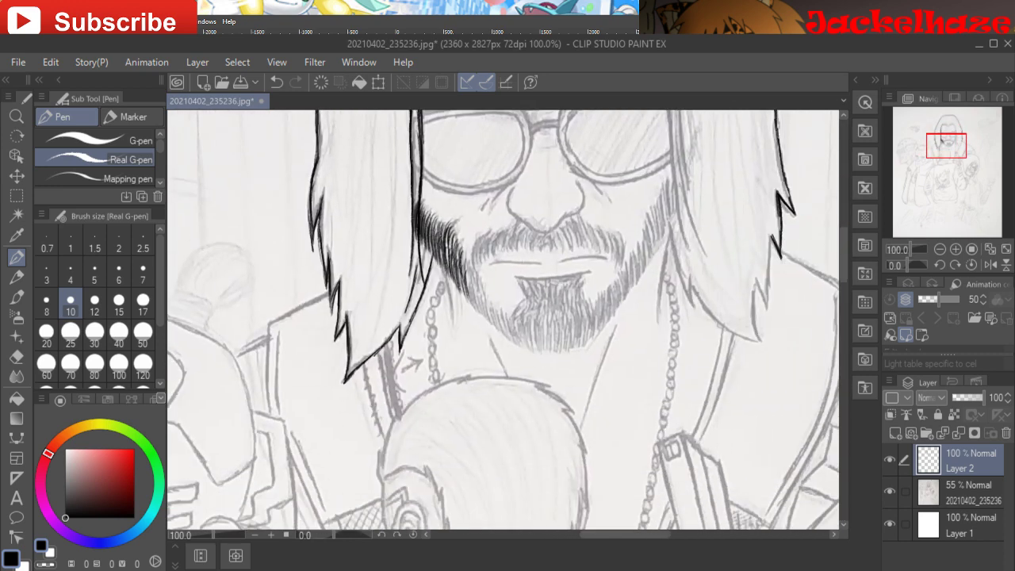
pyautogui.moveTo(769, 312)
pyautogui.mouseDown()
pyautogui.moveTo(774, 246)
pyautogui.moveTo(757, 321)
pyautogui.mouseUp()
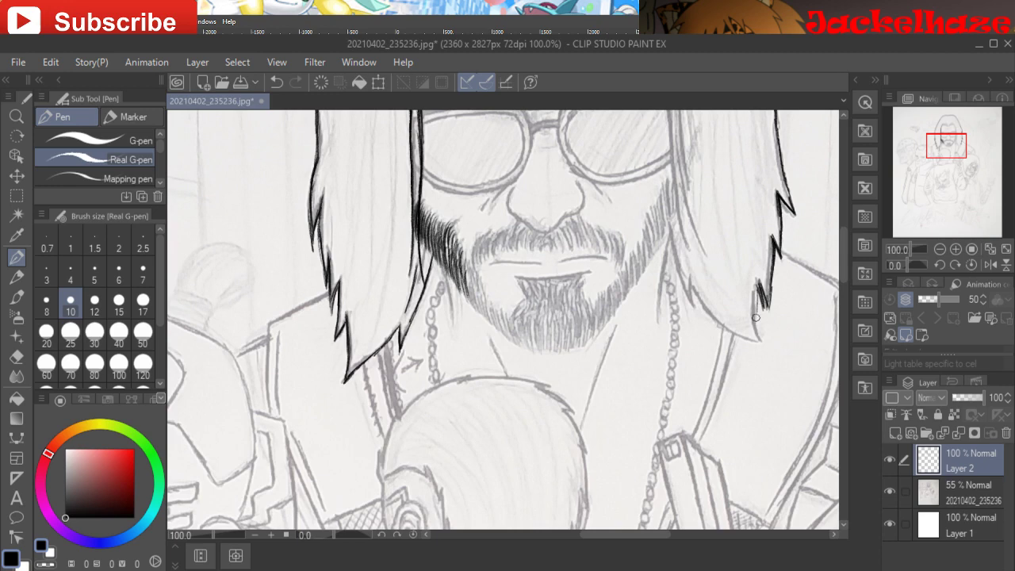
# - Ink the lowest hair tip on the right side and its inner edge up to the jaw
pyautogui.moveTo(762, 284); pyautogui.dragTo(763, 345)
pyautogui.moveTo(690, 282); pyautogui.dragTo(763, 349)
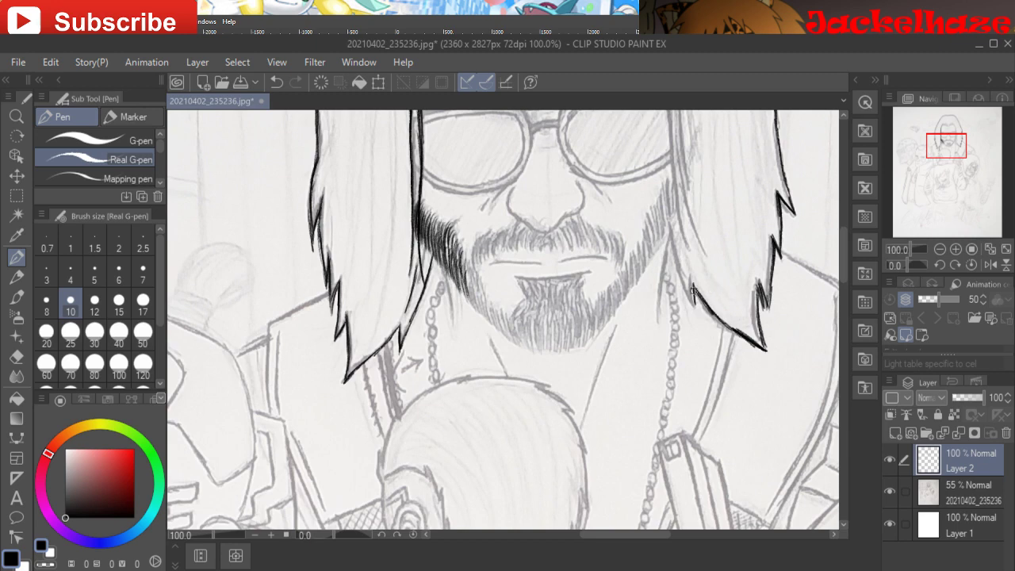
pyautogui.moveTo(694, 277)
pyautogui.mouseDown()
pyautogui.moveTo(696, 304)
pyautogui.moveTo(687, 287)
pyautogui.mouseUp()
pyautogui.moveTo(673, 243)
pyautogui.mouseDown()
pyautogui.moveTo(681, 271)
pyautogui.moveTo(681, 258)
pyautogui.mouseUp()
# - Ink dense short beard strands down the left jaw, across the chin and up the right jaw to the sideburn
pyautogui.moveTo(464, 270)
pyautogui.mouseDown()
pyautogui.moveTo(477, 307)
pyautogui.moveTo(480, 292)
pyautogui.moveTo(504, 317)
pyautogui.moveTo(460, 274)
pyautogui.mouseUp()
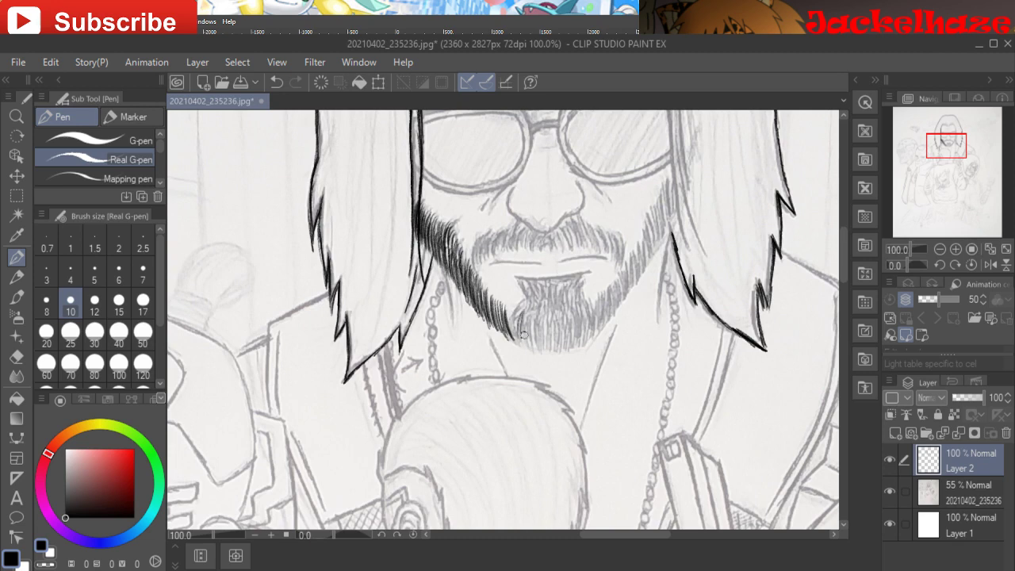
pyautogui.moveTo(522, 315)
pyautogui.mouseDown()
pyautogui.moveTo(511, 341)
pyautogui.moveTo(525, 332)
pyautogui.moveTo(520, 339)
pyautogui.moveTo(538, 352)
pyautogui.mouseUp()
pyautogui.moveTo(546, 314); pyautogui.dragTo(546, 353)
pyautogui.moveTo(552, 315)
pyautogui.mouseDown()
pyautogui.moveTo(549, 355)
pyautogui.moveTo(566, 346)
pyautogui.mouseUp()
pyautogui.moveTo(574, 309); pyautogui.dragTo(574, 349)
pyautogui.moveTo(581, 307); pyautogui.dragTo(578, 344)
pyautogui.moveTo(583, 311); pyautogui.dragTo(582, 343)
pyautogui.moveTo(589, 311); pyautogui.dragTo(587, 341)
pyautogui.moveTo(593, 307); pyautogui.dragTo(592, 341)
pyautogui.moveTo(598, 303); pyautogui.dragTo(596, 335)
pyautogui.moveTo(602, 300); pyautogui.dragTo(602, 329)
pyautogui.moveTo(608, 296); pyautogui.dragTo(603, 325)
pyautogui.moveTo(609, 295); pyautogui.dragTo(609, 317)
pyautogui.moveTo(615, 286); pyautogui.dragTo(614, 310)
pyautogui.moveTo(619, 284); pyautogui.dragTo(617, 306)
pyautogui.moveTo(622, 279); pyautogui.dragTo(617, 300)
pyautogui.moveTo(623, 271); pyautogui.dragTo(618, 298)
pyautogui.moveTo(625, 267); pyautogui.dragTo(622, 292)
pyautogui.moveTo(628, 265); pyautogui.dragTo(625, 288)
pyautogui.moveTo(632, 264); pyautogui.dragTo(626, 290)
pyautogui.moveTo(630, 273); pyautogui.dragTo(622, 304)
pyautogui.moveTo(624, 282); pyautogui.dragTo(612, 311)
pyautogui.moveTo(615, 290); pyautogui.dragTo(608, 319)
pyautogui.moveTo(611, 295); pyautogui.dragTo(604, 320)
pyautogui.moveTo(606, 289); pyautogui.dragTo(596, 327)
pyautogui.moveTo(599, 300); pyautogui.dragTo(592, 329)
pyautogui.moveTo(595, 305); pyautogui.dragTo(587, 338)
pyautogui.moveTo(592, 319); pyautogui.dragTo(587, 341)
pyautogui.moveTo(590, 316); pyautogui.dragTo(582, 343)
pyautogui.moveTo(584, 316); pyautogui.dragTo(574, 348)
pyautogui.moveTo(574, 319); pyautogui.dragTo(564, 347)
pyautogui.moveTo(567, 327); pyautogui.dragTo(561, 349)
pyautogui.moveTo(563, 324); pyautogui.dragTo(557, 352)
pyautogui.moveTo(556, 321); pyautogui.dragTo(549, 346)
pyautogui.moveTo(551, 317); pyautogui.dragTo(541, 349)
pyautogui.moveTo(543, 314); pyautogui.dragTo(532, 348)
pyautogui.moveTo(533, 315); pyautogui.dragTo(525, 346)
pyautogui.moveTo(527, 310); pyautogui.dragTo(519, 341)
pyautogui.moveTo(520, 311); pyautogui.dragTo(514, 333)
pyautogui.moveTo(514, 308); pyautogui.dragTo(513, 331)
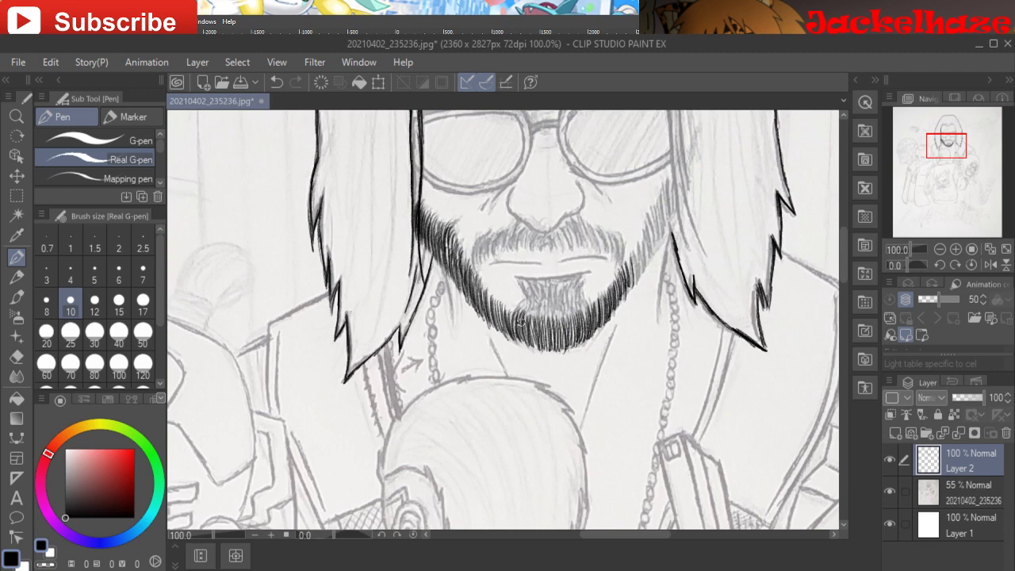
pyautogui.moveTo(630, 274)
pyautogui.mouseDown()
pyautogui.moveTo(649, 250)
pyautogui.moveTo(661, 184)
pyautogui.moveTo(667, 207)
pyautogui.mouseUp()
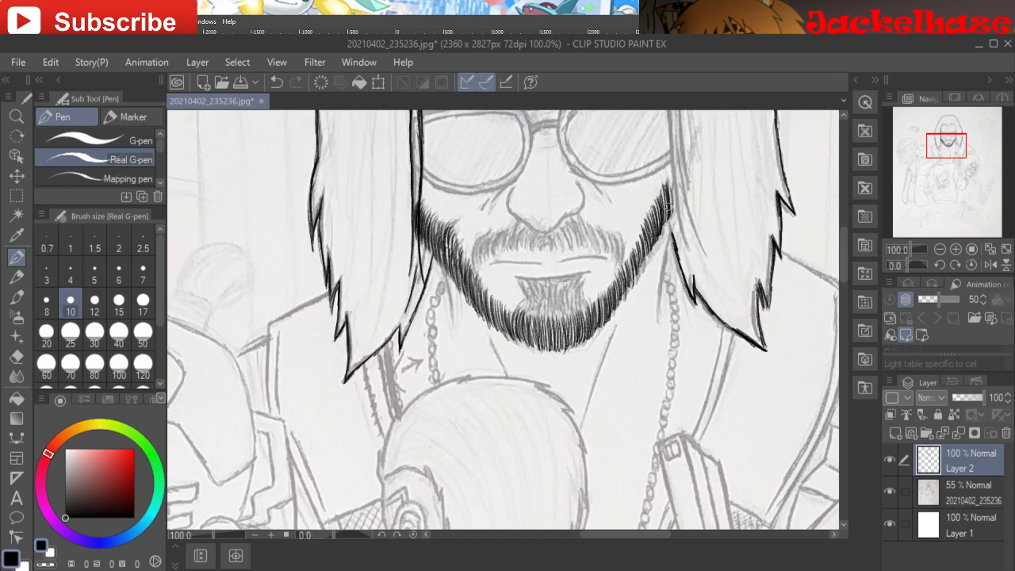
# - Ink the moustache with short strands and clean up its stray marks with the Hard eraser at size 5
pyautogui.moveTo(487, 237)
pyautogui.mouseDown()
pyautogui.moveTo(476, 255)
pyautogui.moveTo(480, 238)
pyautogui.moveTo(502, 243)
pyautogui.moveTo(511, 230)
pyautogui.moveTo(512, 246)
pyautogui.moveTo(531, 228)
pyautogui.moveTo(545, 243)
pyautogui.moveTo(533, 232)
pyautogui.moveTo(568, 247)
pyautogui.moveTo(584, 237)
pyautogui.moveTo(622, 247)
pyautogui.moveTo(597, 229)
pyautogui.mouseUp()
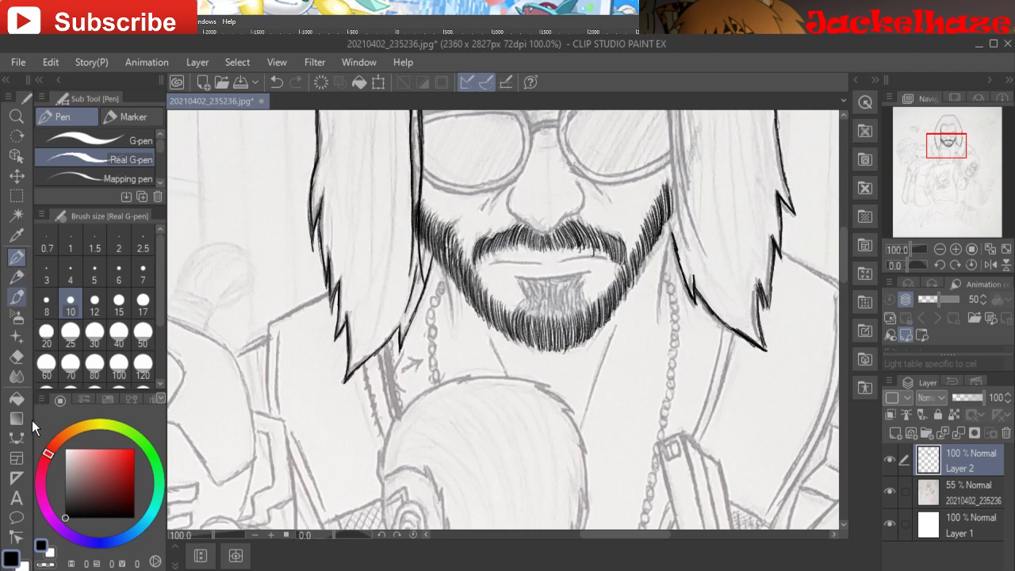
pyautogui.press('e')
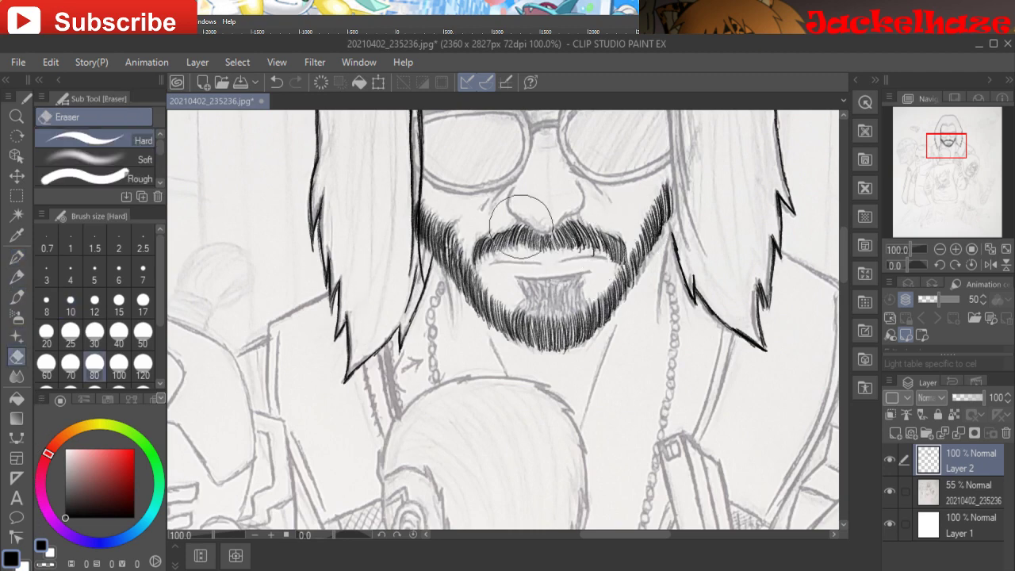
pyautogui.click(95, 272)
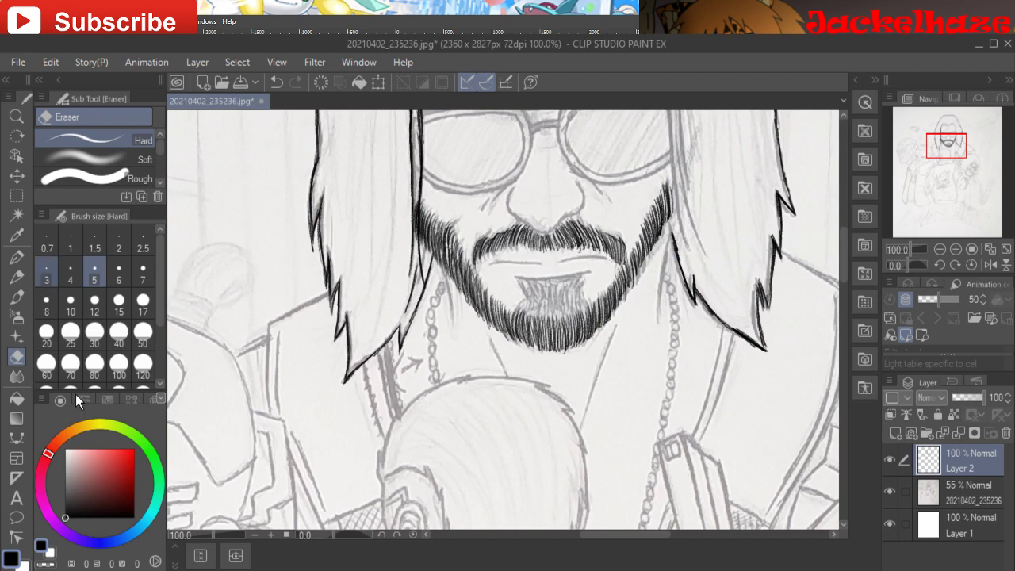
# - With the Real G-pen at size 8, ink the nose outline, the creases beside it and the mouth line
pyautogui.press('p')
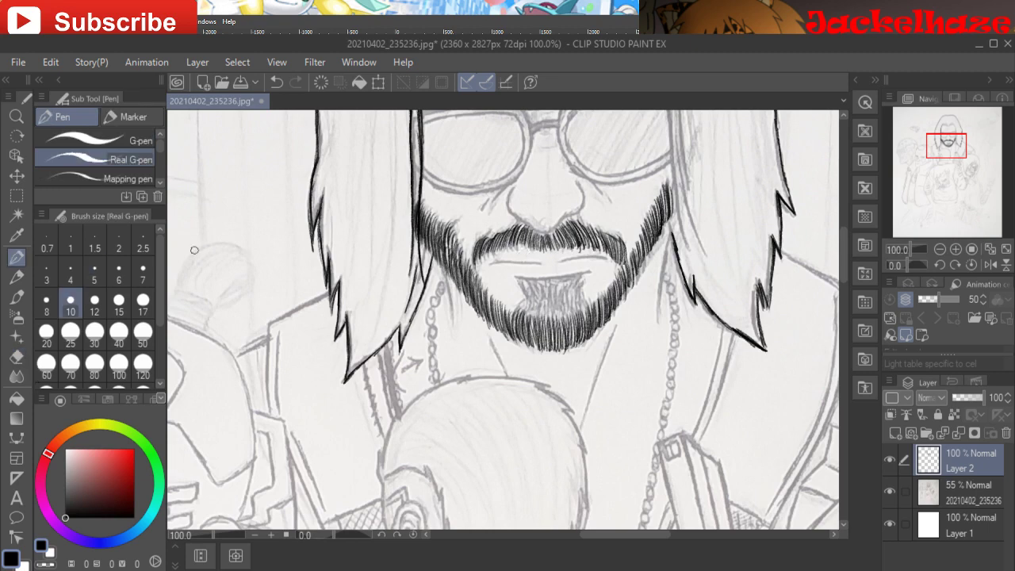
pyautogui.press(']')
pyautogui.press('[')
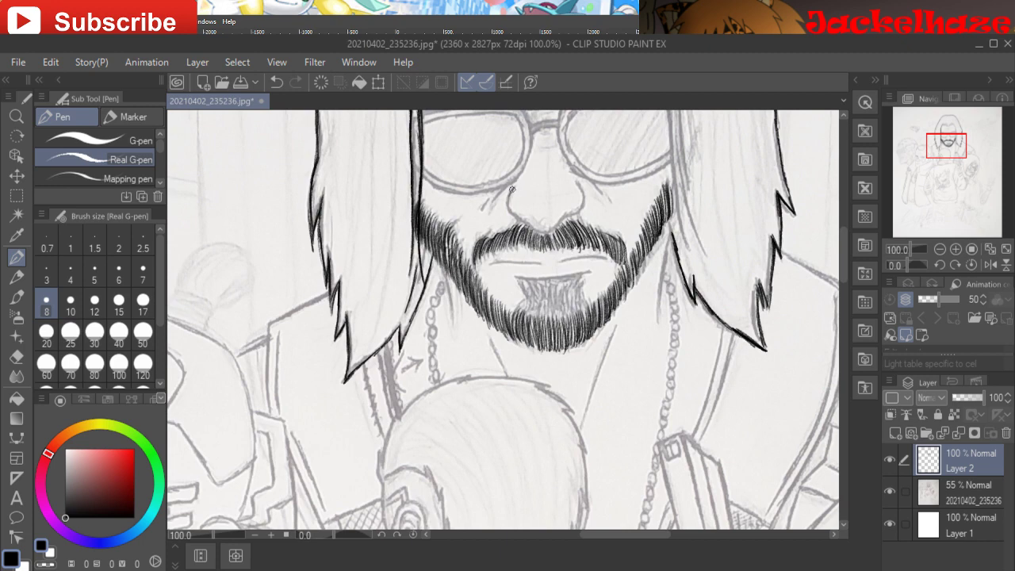
pyautogui.moveTo(508, 193); pyautogui.dragTo(509, 208)
pyautogui.hotkey('ctrl', 'z')
pyautogui.moveTo(581, 185); pyautogui.dragTo(582, 187)
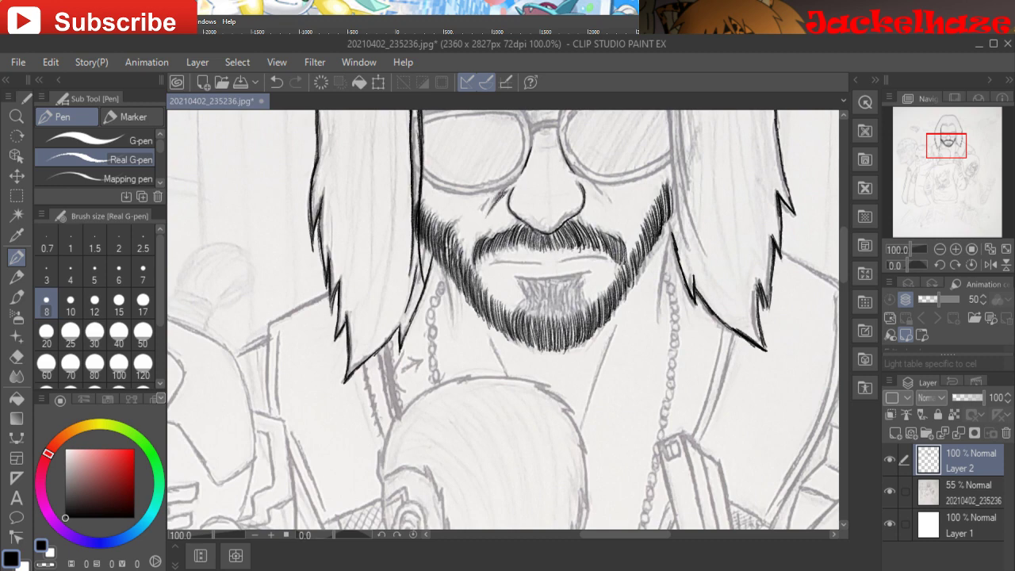
pyautogui.moveTo(587, 184); pyautogui.dragTo(600, 205)
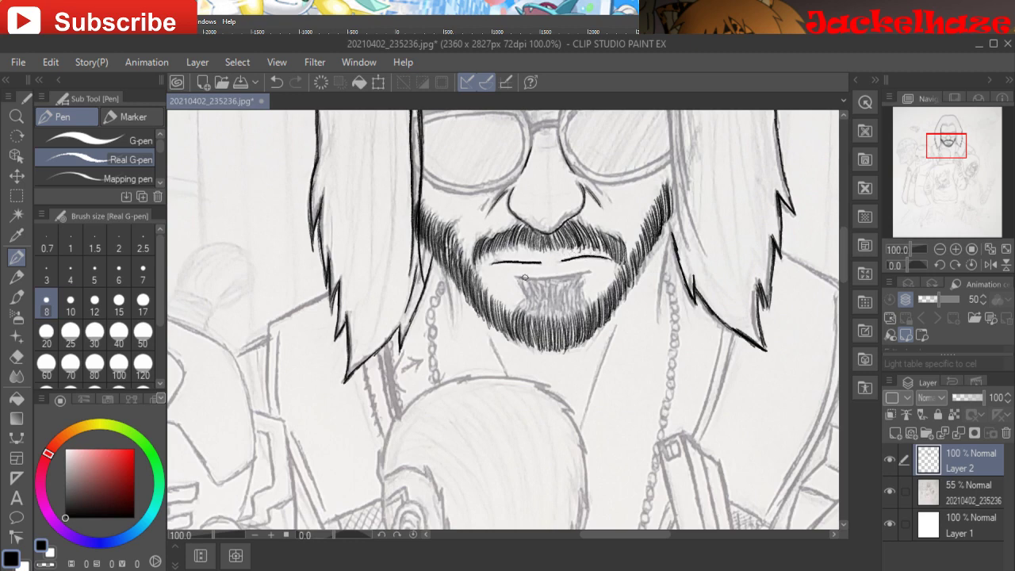
# - Ink the lower lip line and fill the goatee patch beneath it with short strands
pyautogui.moveTo(525, 276); pyautogui.dragTo(586, 271)
pyautogui.moveTo(537, 280); pyautogui.dragTo(563, 273)
pyautogui.moveTo(524, 289)
pyautogui.mouseDown()
pyautogui.moveTo(536, 301)
pyautogui.moveTo(528, 284)
pyautogui.moveTo(539, 283)
pyautogui.moveTo(544, 299)
pyautogui.moveTo(563, 287)
pyautogui.moveTo(568, 299)
pyautogui.moveTo(577, 279)
pyautogui.moveTo(581, 295)
pyautogui.moveTo(586, 285)
pyautogui.moveTo(521, 314)
pyautogui.moveTo(530, 299)
pyautogui.moveTo(536, 320)
pyautogui.moveTo(544, 303)
pyautogui.moveTo(547, 325)
pyautogui.moveTo(555, 301)
pyautogui.moveTo(559, 322)
pyautogui.moveTo(564, 295)
pyautogui.moveTo(565, 324)
pyautogui.moveTo(569, 297)
pyautogui.moveTo(576, 321)
pyautogui.moveTo(589, 293)
pyautogui.moveTo(585, 324)
pyautogui.mouseUp()
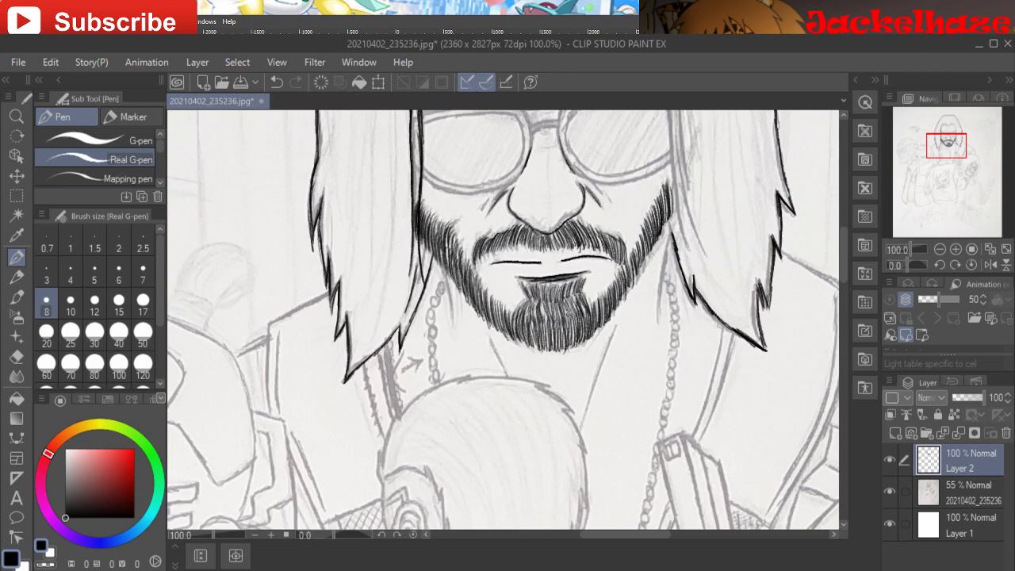
# - Ink the top bar of the sunglasses across the face, including the bridge section and the left lens's upper rim
pyautogui.moveTo(547, 232); pyautogui.dragTo(470, 448)
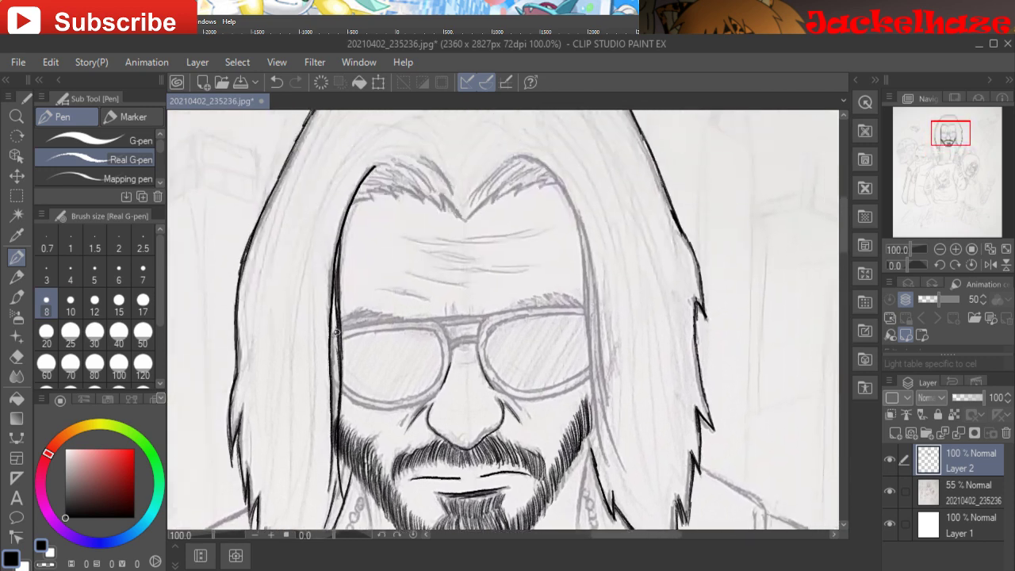
pyautogui.moveTo(333, 333); pyautogui.dragTo(584, 305)
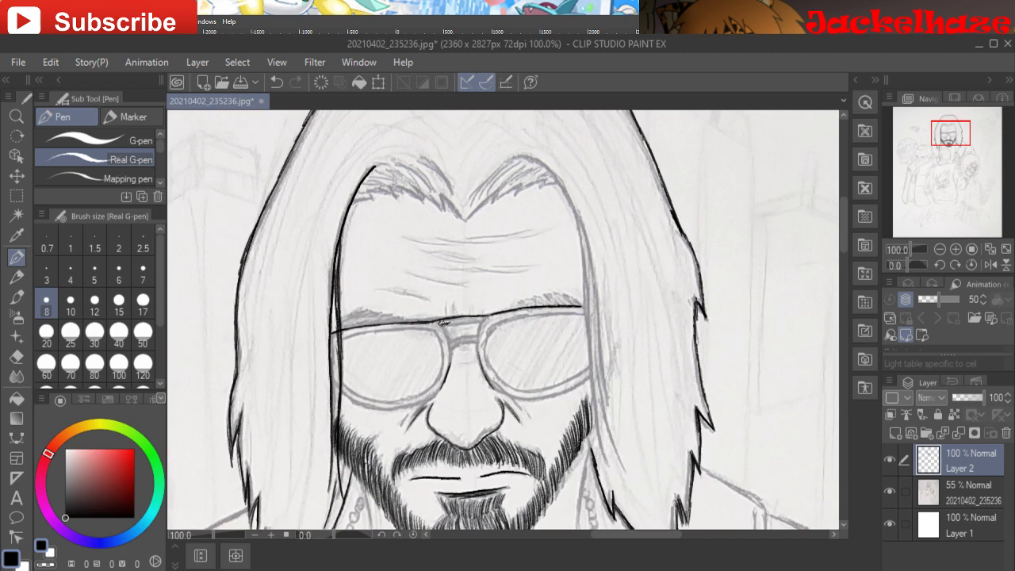
pyautogui.moveTo(442, 321); pyautogui.dragTo(480, 318)
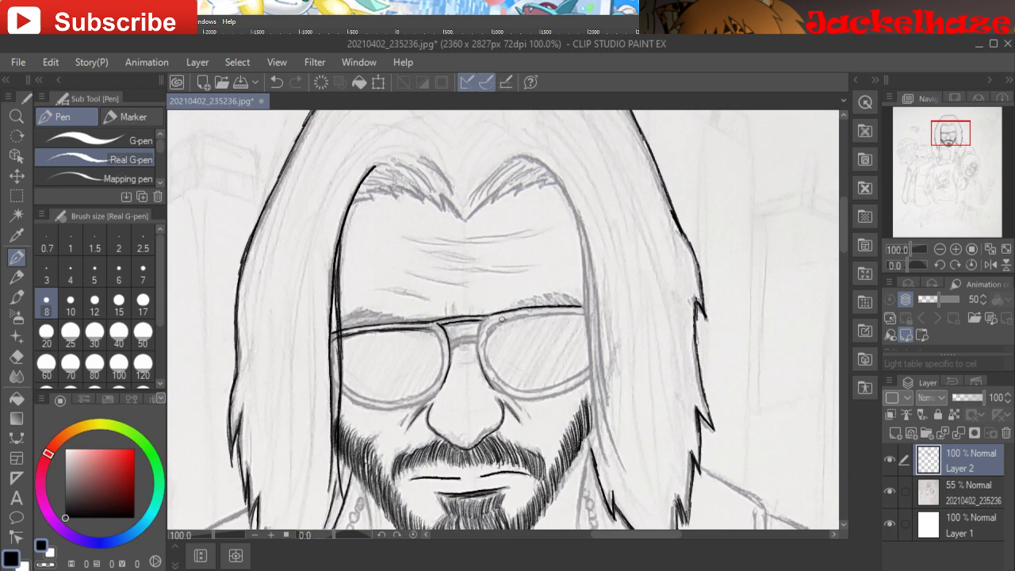
# - Ink the inner and outer rim lines around the right lens of the sunglasses
pyautogui.moveTo(499, 319); pyautogui.dragTo(573, 309)
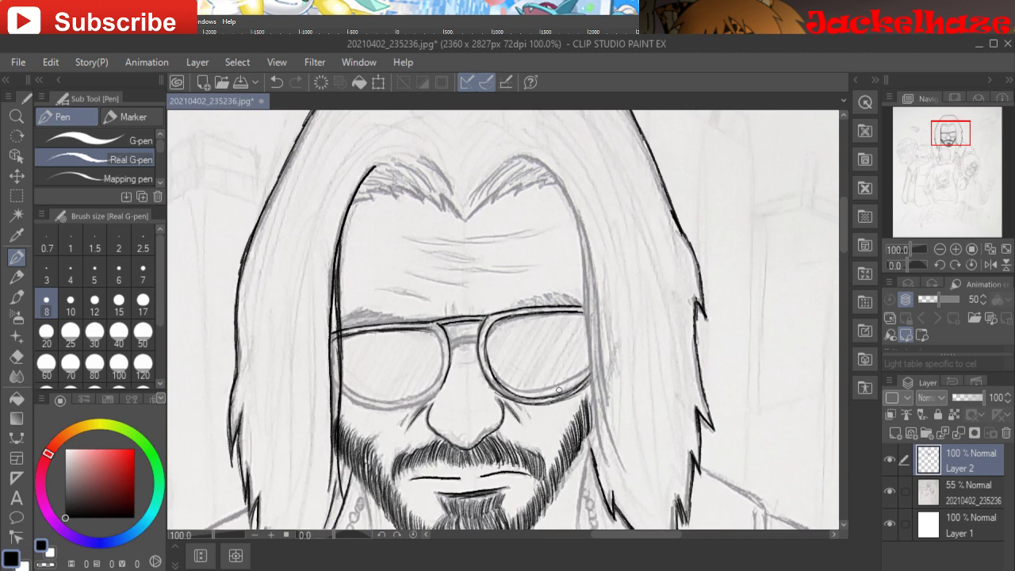
pyautogui.moveTo(553, 394); pyautogui.dragTo(586, 376)
pyautogui.press('e')
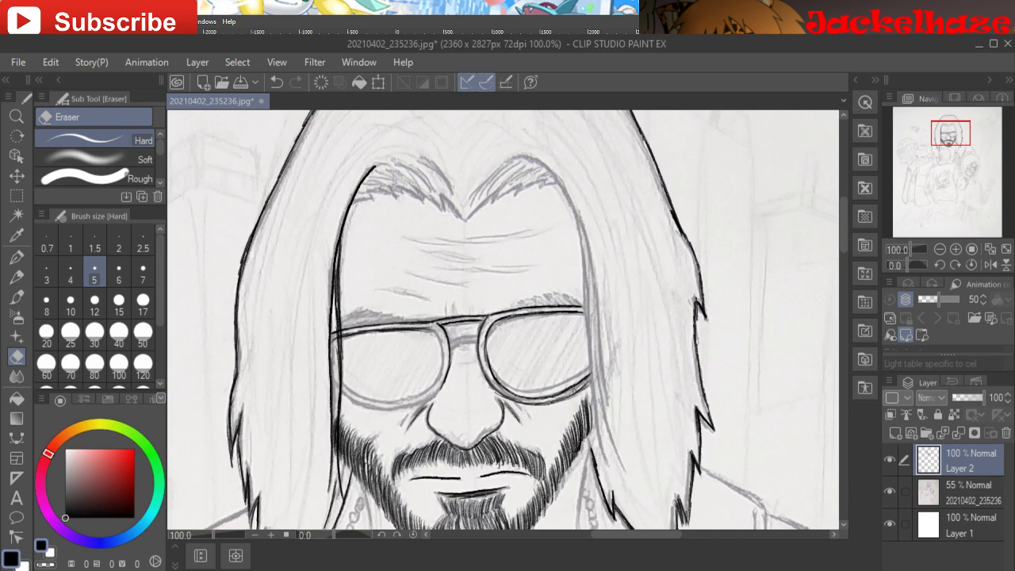
pyautogui.press('p')
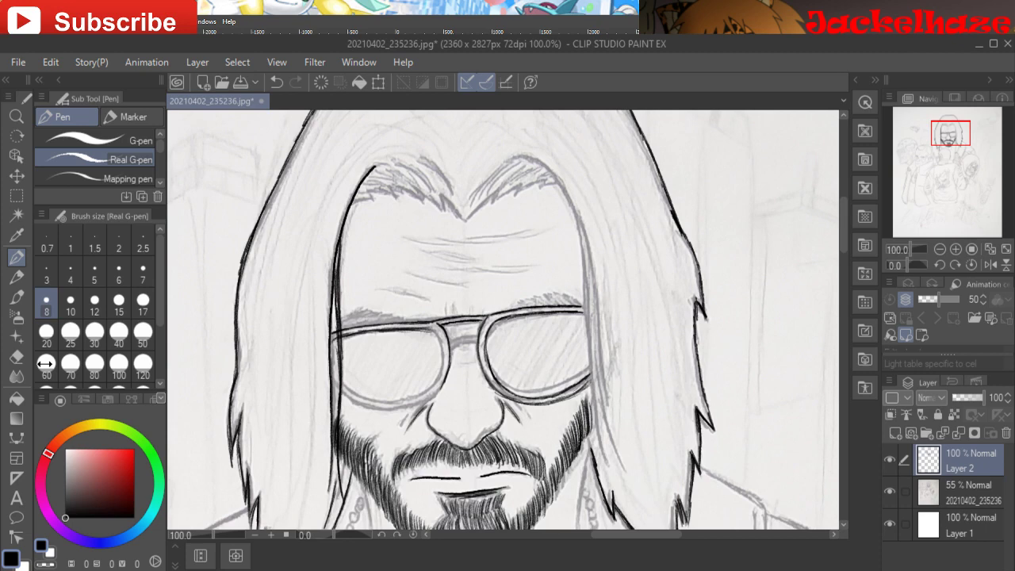
pyautogui.moveTo(585, 389); pyautogui.dragTo(539, 402)
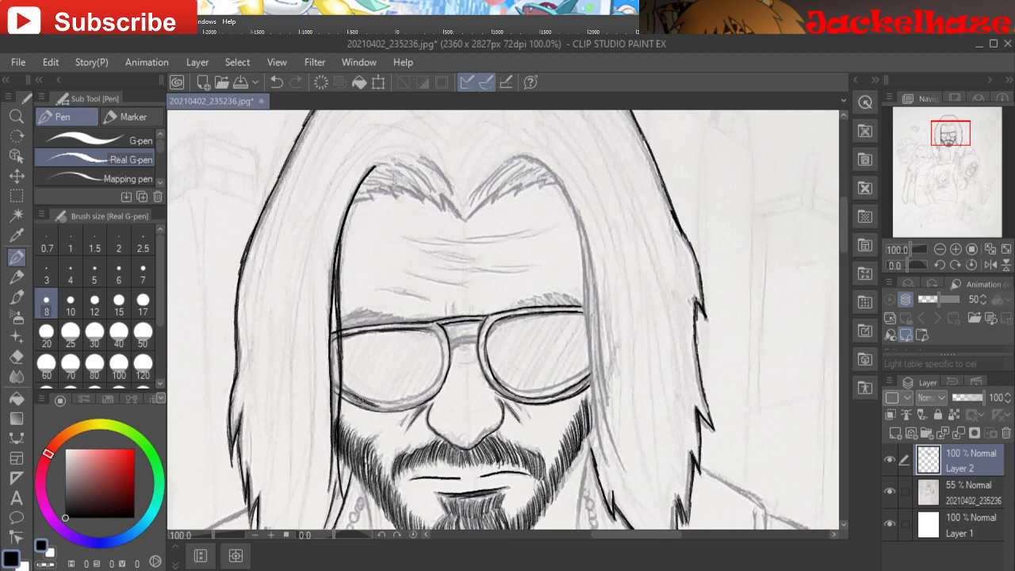
# - Ink the lower and inner rim of the left lens and reinforce the lower rims of both lenses
pyautogui.moveTo(361, 401)
pyautogui.mouseDown()
pyautogui.moveTo(403, 406)
pyautogui.moveTo(440, 377)
pyautogui.mouseUp()
pyautogui.moveTo(432, 329)
pyautogui.mouseDown()
pyautogui.moveTo(443, 353)
pyautogui.moveTo(435, 387)
pyautogui.moveTo(445, 363)
pyautogui.moveTo(438, 371)
pyautogui.mouseUp()
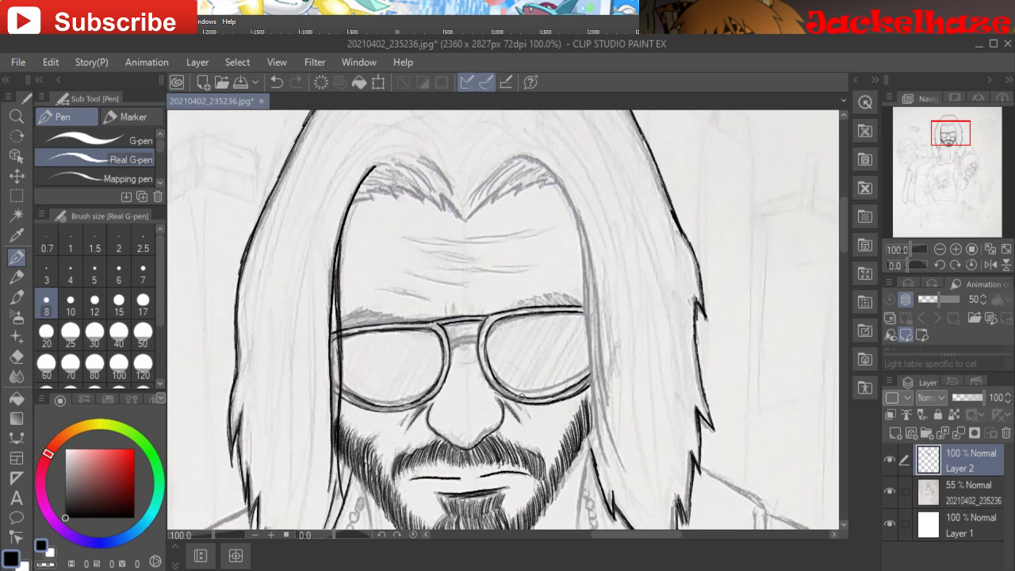
pyautogui.moveTo(522, 397); pyautogui.dragTo(582, 383)
pyautogui.moveTo(352, 396); pyautogui.dragTo(334, 389)
# - Fill both eyebrows with short strands and ink the sunglasses' nose bridge with the small creases around it
pyautogui.moveTo(347, 323); pyautogui.dragTo(409, 318)
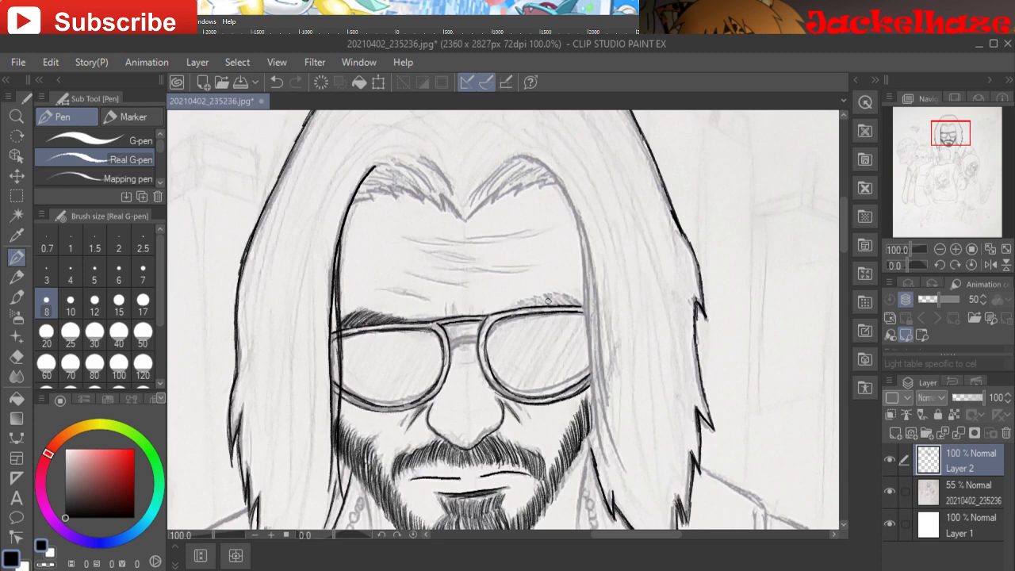
pyautogui.moveTo(562, 296)
pyautogui.mouseDown()
pyautogui.moveTo(578, 300)
pyautogui.moveTo(514, 305)
pyautogui.mouseUp()
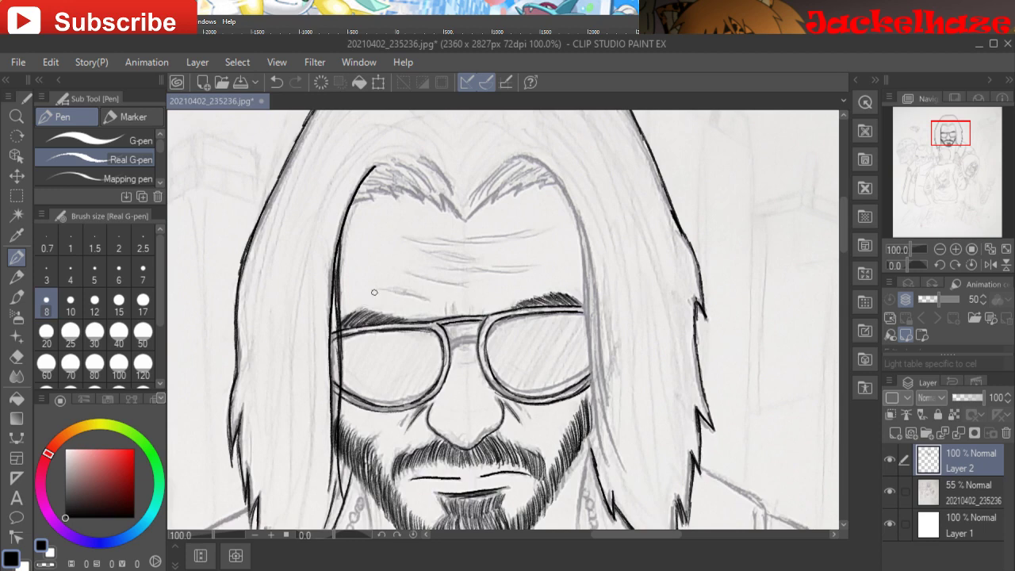
pyautogui.moveTo(387, 290); pyautogui.dragTo(451, 315)
pyautogui.moveTo(451, 350); pyautogui.dragTo(477, 338)
pyautogui.moveTo(459, 364); pyautogui.dragTo(476, 360)
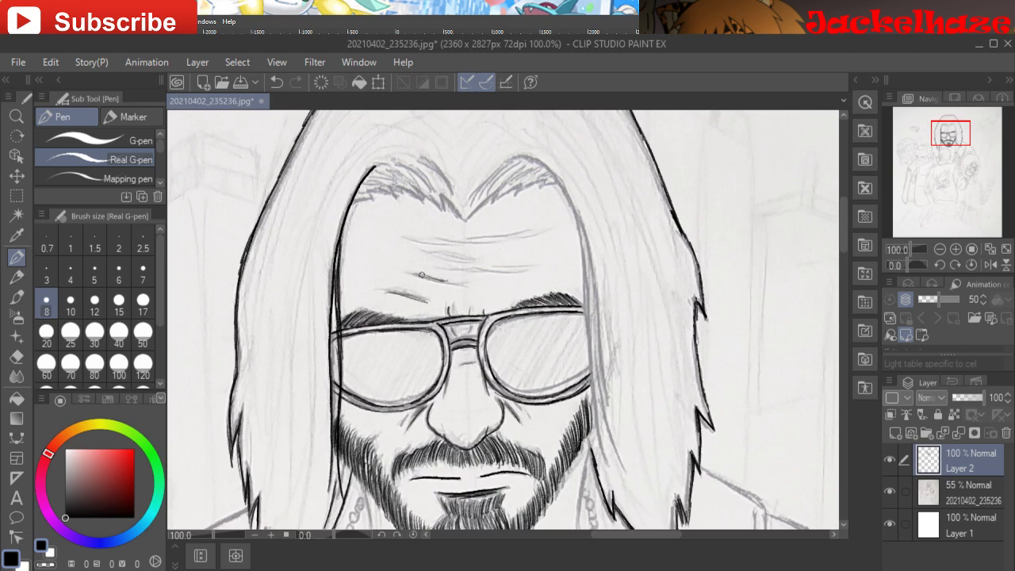
# - Ink the remaining forehead wrinkles and refine the lower left wrinkle with the Hard eraser at size 5
pyautogui.moveTo(419, 272); pyautogui.dragTo(469, 286)
pyautogui.moveTo(454, 268); pyautogui.dragTo(530, 269)
pyautogui.moveTo(520, 230); pyautogui.dragTo(467, 235)
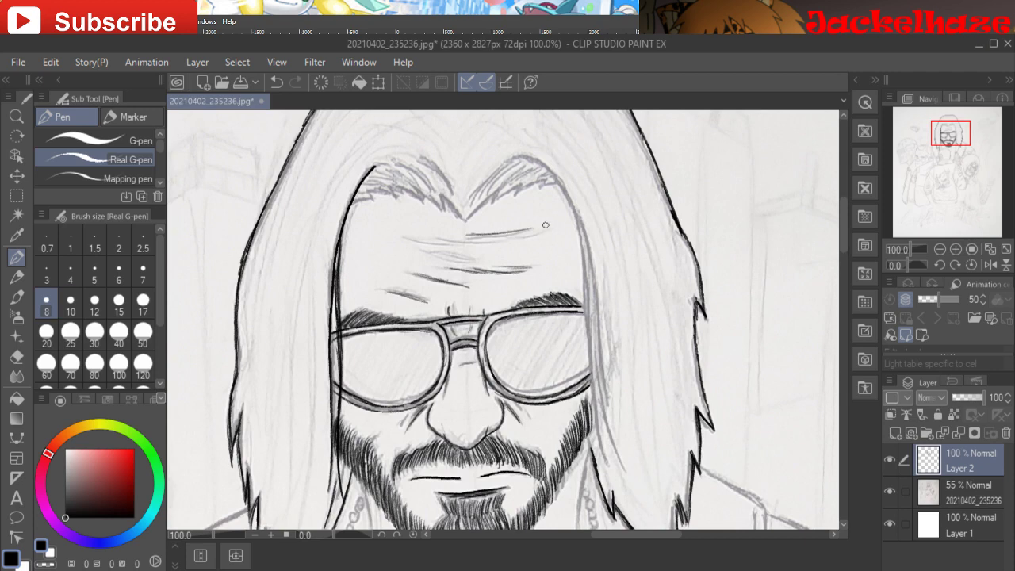
pyautogui.moveTo(553, 229)
pyautogui.mouseDown()
pyautogui.moveTo(420, 250)
pyautogui.moveTo(445, 239)
pyautogui.moveTo(432, 240)
pyautogui.moveTo(443, 254)
pyautogui.moveTo(453, 248)
pyautogui.moveTo(398, 236)
pyautogui.moveTo(467, 243)
pyautogui.moveTo(452, 259)
pyautogui.moveTo(422, 251)
pyautogui.moveTo(481, 258)
pyautogui.mouseUp()
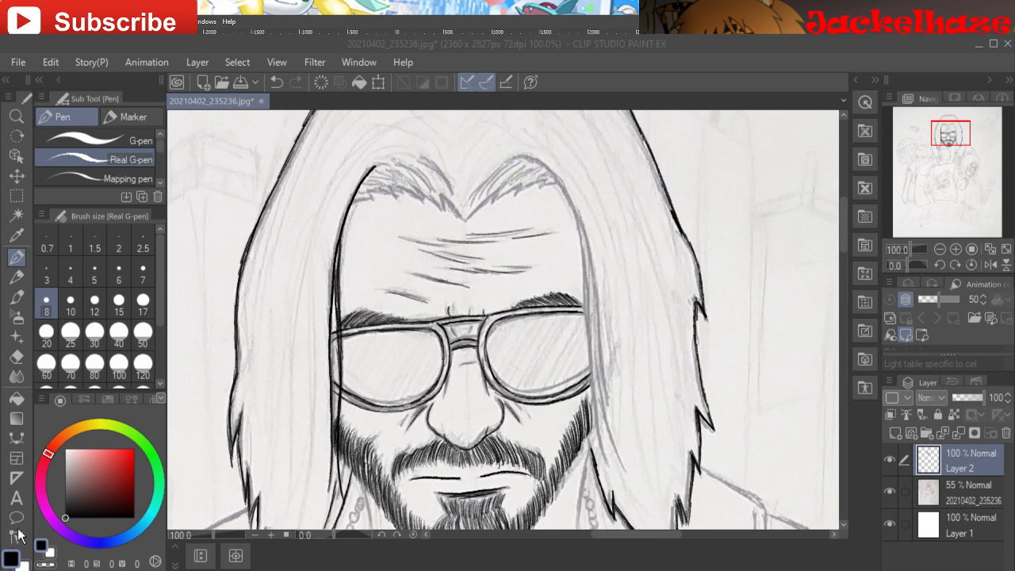
pyautogui.press('e')
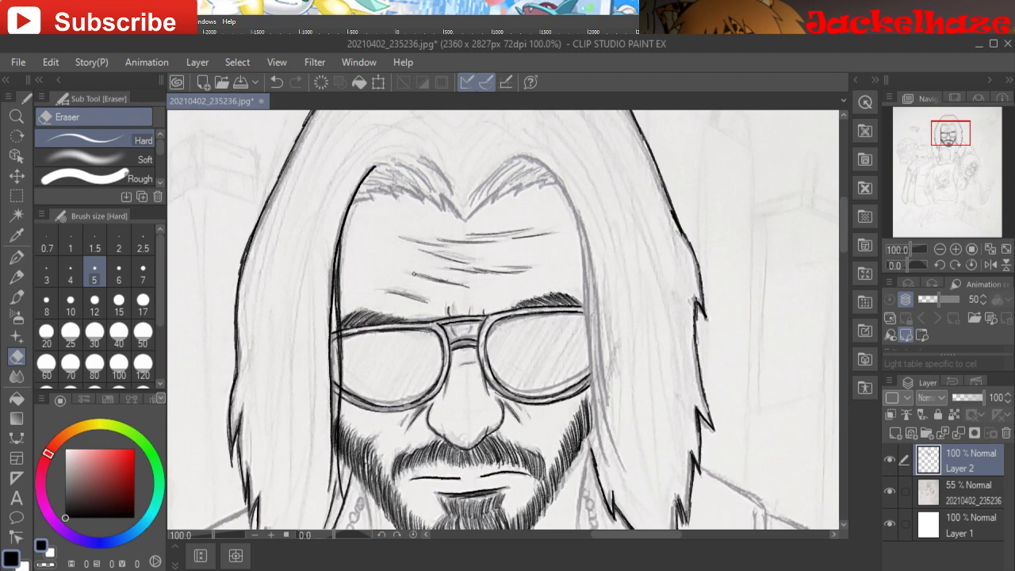
pyautogui.moveTo(413, 273); pyautogui.dragTo(435, 281)
# - Ink the left half of the hairline with the Real G-pen: its upper arch, jagged lower edge and dense strands between
pyautogui.press('p')
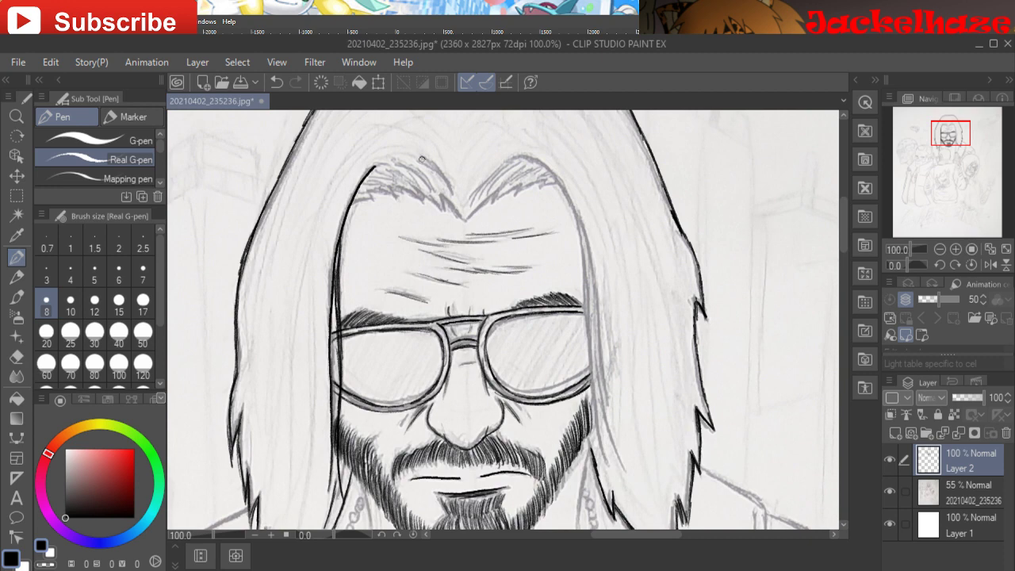
pyautogui.moveTo(413, 158); pyautogui.dragTo(452, 191)
pyautogui.moveTo(416, 168); pyautogui.dragTo(464, 219)
pyautogui.moveTo(449, 209)
pyautogui.mouseDown()
pyautogui.moveTo(375, 191)
pyautogui.moveTo(364, 196)
pyautogui.moveTo(387, 201)
pyautogui.moveTo(347, 209)
pyautogui.mouseUp()
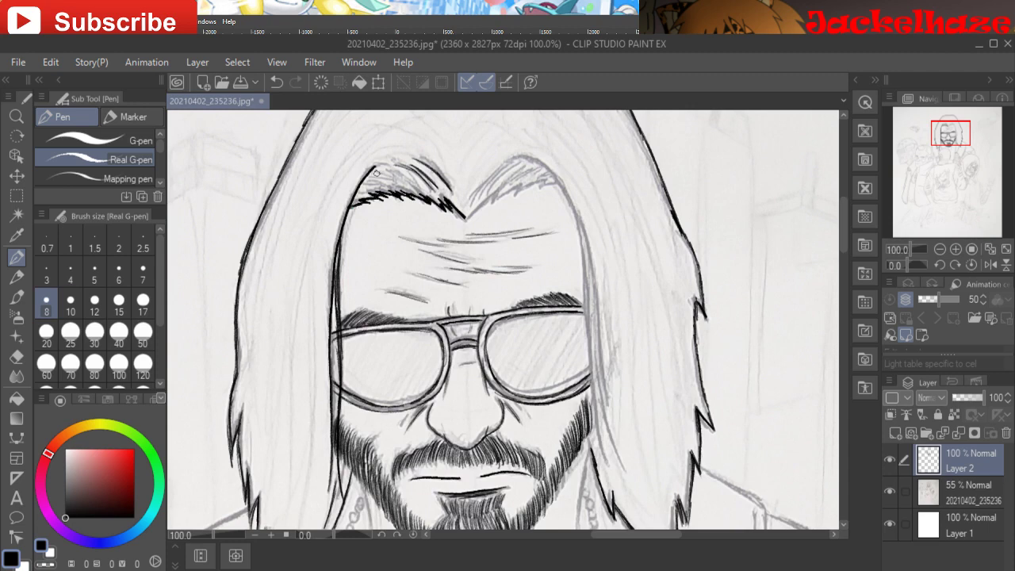
pyautogui.moveTo(382, 169)
pyautogui.mouseDown()
pyautogui.moveTo(426, 189)
pyautogui.moveTo(418, 181)
pyautogui.moveTo(440, 203)
pyautogui.moveTo(383, 198)
pyautogui.moveTo(373, 193)
pyautogui.moveTo(405, 184)
pyautogui.moveTo(452, 198)
pyautogui.mouseUp()
pyautogui.moveTo(419, 166)
pyautogui.mouseDown()
pyautogui.moveTo(465, 209)
pyautogui.moveTo(446, 189)
pyautogui.mouseUp()
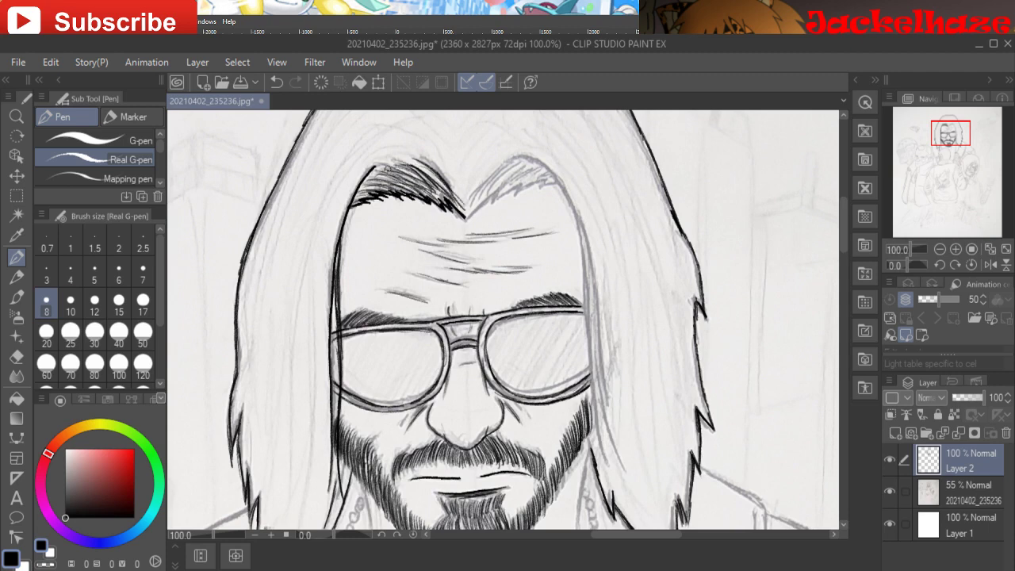
pyautogui.moveTo(373, 170); pyautogui.dragTo(400, 158)
# - Ink the jagged hairline right of the widow's peak and the inner hair strands running down past the right lens
pyautogui.moveTo(474, 214); pyautogui.dragTo(552, 185)
pyautogui.moveTo(552, 186); pyautogui.dragTo(561, 187)
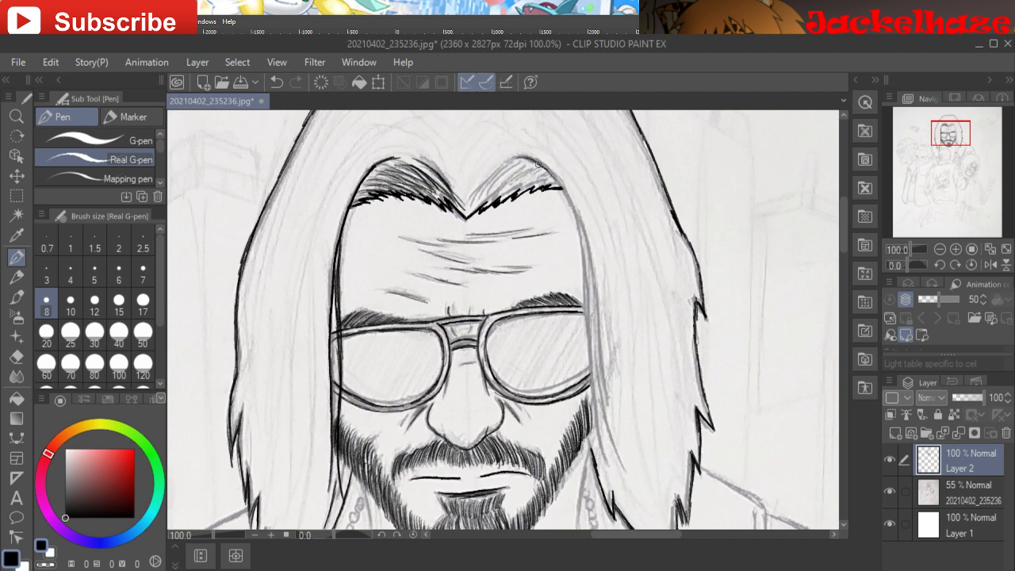
pyautogui.moveTo(537, 161)
pyautogui.mouseDown()
pyautogui.moveTo(576, 222)
pyautogui.moveTo(585, 315)
pyautogui.mouseUp()
pyautogui.moveTo(581, 278)
pyautogui.mouseDown()
pyautogui.moveTo(600, 462)
pyautogui.moveTo(587, 395)
pyautogui.moveTo(590, 420)
pyautogui.mouseUp()
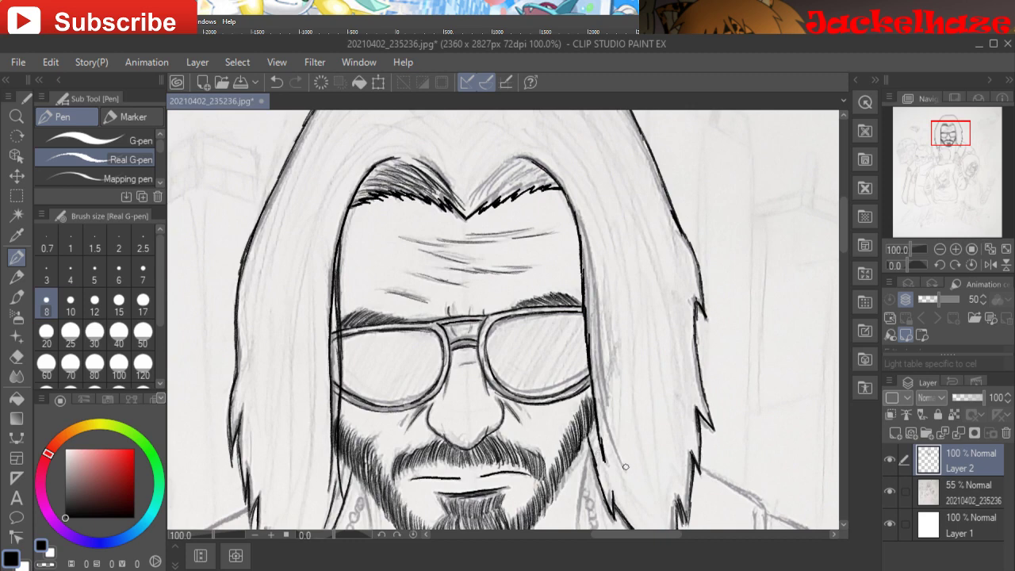
pyautogui.moveTo(624, 468)
pyautogui.mouseDown()
pyautogui.moveTo(604, 413)
pyautogui.moveTo(595, 334)
pyautogui.mouseUp()
pyautogui.moveTo(606, 404)
pyautogui.mouseDown()
pyautogui.moveTo(590, 264)
pyautogui.moveTo(586, 312)
pyautogui.moveTo(589, 327)
pyautogui.moveTo(582, 218)
pyautogui.mouseUp()
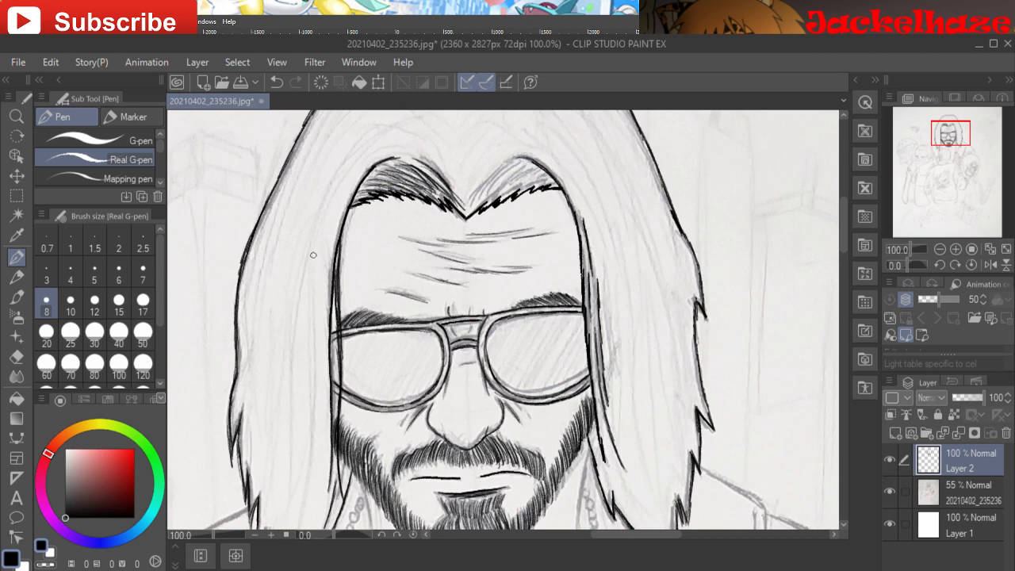
# - Ink long, slightly curved strands through the inner half of the left hair section, from beside the sunglasses up to the temple
pyautogui.moveTo(328, 266)
pyautogui.mouseDown()
pyautogui.moveTo(340, 212)
pyautogui.moveTo(315, 367)
pyautogui.mouseUp()
pyautogui.moveTo(315, 316); pyautogui.dragTo(311, 394)
pyautogui.moveTo(306, 348)
pyautogui.mouseDown()
pyautogui.moveTo(308, 388)
pyautogui.moveTo(307, 338)
pyautogui.moveTo(308, 428)
pyautogui.mouseUp()
pyautogui.moveTo(311, 366); pyautogui.dragTo(300, 518)
pyautogui.moveTo(288, 483); pyautogui.dragTo(292, 324)
pyautogui.moveTo(293, 389); pyautogui.dragTo(304, 284)
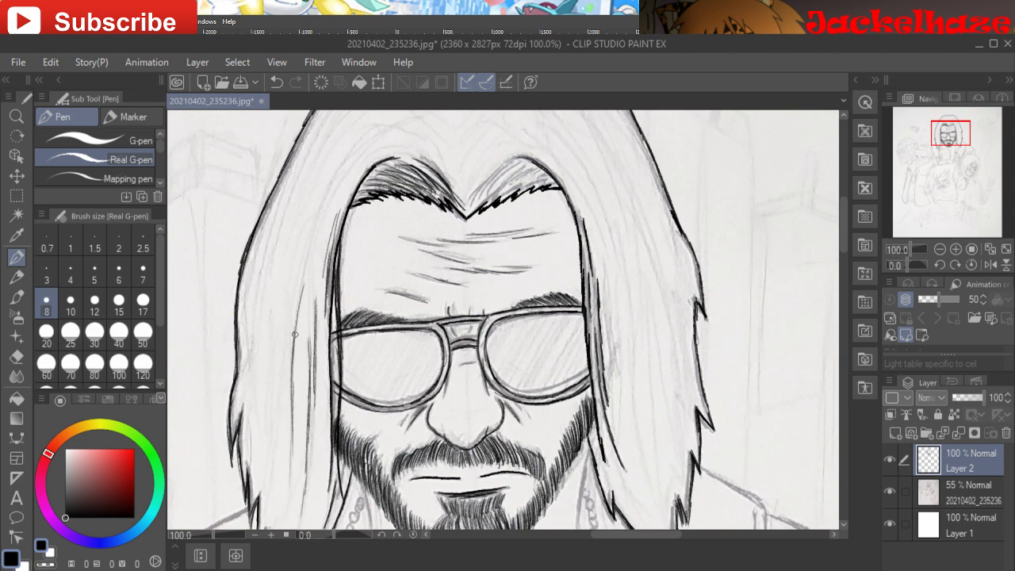
pyautogui.moveTo(296, 334); pyautogui.dragTo(310, 241)
pyautogui.moveTo(280, 487); pyautogui.dragTo(271, 424)
pyautogui.moveTo(265, 474); pyautogui.dragTo(265, 406)
pyautogui.moveTo(267, 456); pyautogui.dragTo(278, 314)
pyautogui.moveTo(276, 366); pyautogui.dragTo(294, 233)
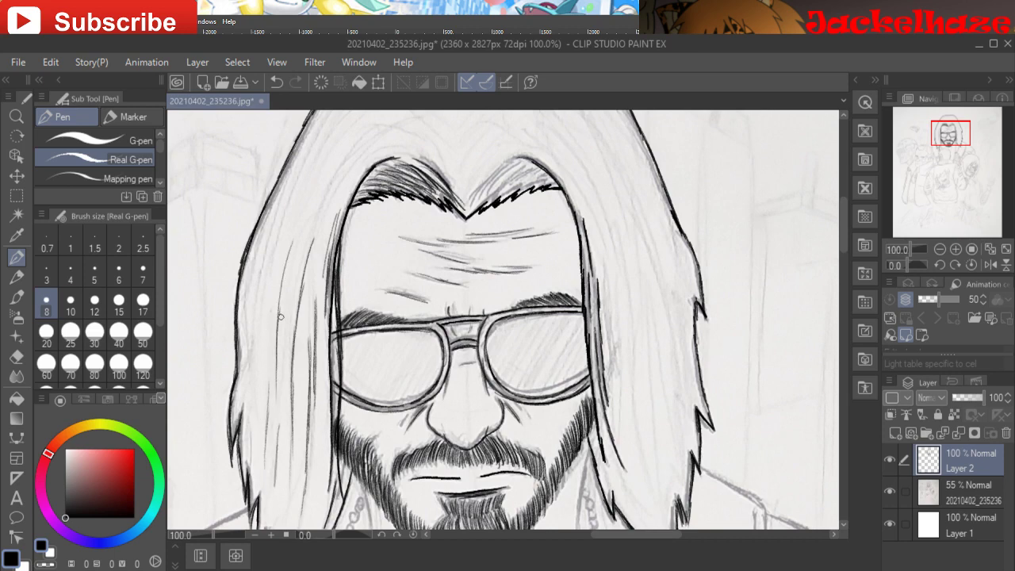
pyautogui.moveTo(281, 311); pyautogui.dragTo(299, 219)
# - Ink the outer strands of the left hair section and carry them up along the head toward the hairline arch
pyautogui.moveTo(255, 448); pyautogui.dragTo(259, 352)
pyautogui.moveTo(247, 394); pyautogui.dragTo(253, 298)
pyautogui.moveTo(250, 357); pyautogui.dragTo(276, 241)
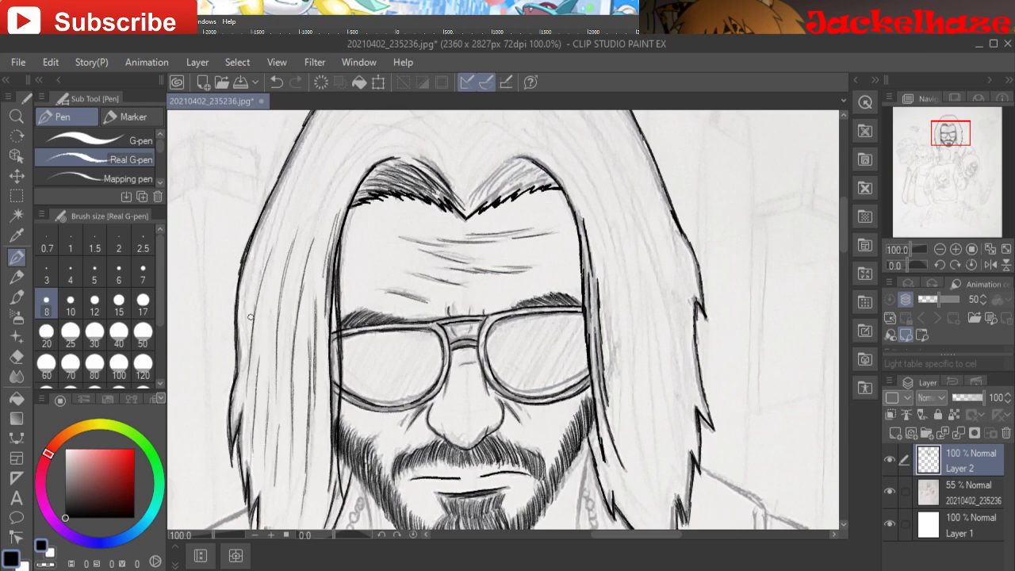
pyautogui.moveTo(250, 315)
pyautogui.mouseDown()
pyautogui.moveTo(253, 267)
pyautogui.moveTo(271, 231)
pyautogui.mouseUp()
pyautogui.moveTo(253, 276)
pyautogui.mouseDown()
pyautogui.moveTo(297, 181)
pyautogui.moveTo(287, 195)
pyautogui.mouseUp()
pyautogui.moveTo(287, 238); pyautogui.dragTo(330, 147)
pyautogui.moveTo(291, 219); pyautogui.dragTo(328, 155)
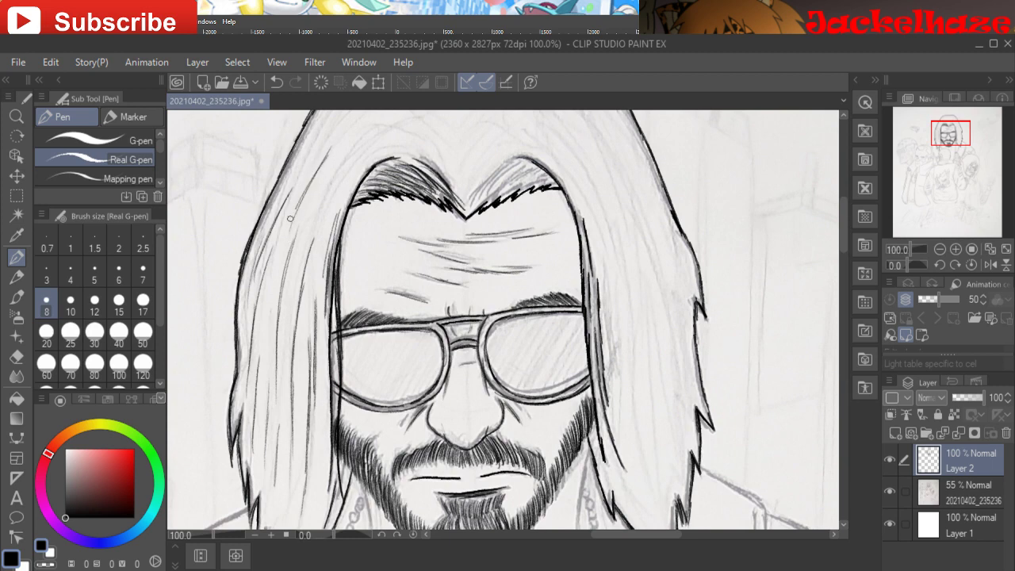
pyautogui.moveTo(315, 223)
pyautogui.mouseDown()
pyautogui.moveTo(361, 138)
pyautogui.moveTo(348, 159)
pyautogui.moveTo(395, 132)
pyautogui.mouseUp()
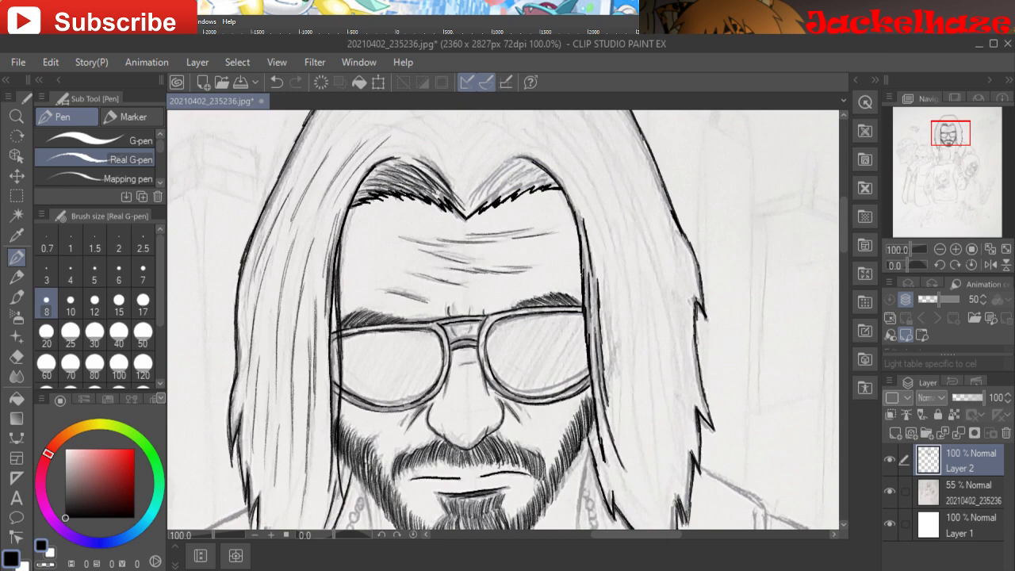
# - Ink curved strands over the left half of the crown, sweeping from the center parting down toward the side
pyautogui.moveTo(466, 217); pyautogui.dragTo(453, 406)
pyautogui.moveTo(287, 354); pyautogui.dragTo(349, 277)
pyautogui.moveTo(324, 322)
pyautogui.mouseDown()
pyautogui.moveTo(375, 276)
pyautogui.moveTo(370, 249)
pyautogui.mouseUp()
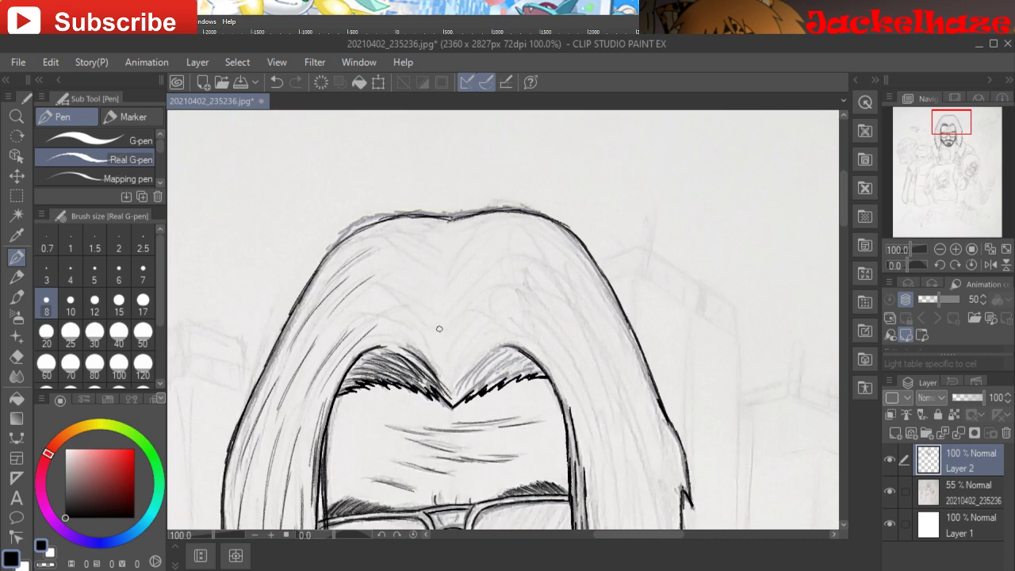
pyautogui.moveTo(442, 307)
pyautogui.mouseDown()
pyautogui.moveTo(390, 291)
pyautogui.moveTo(388, 244)
pyautogui.moveTo(344, 248)
pyautogui.mouseUp()
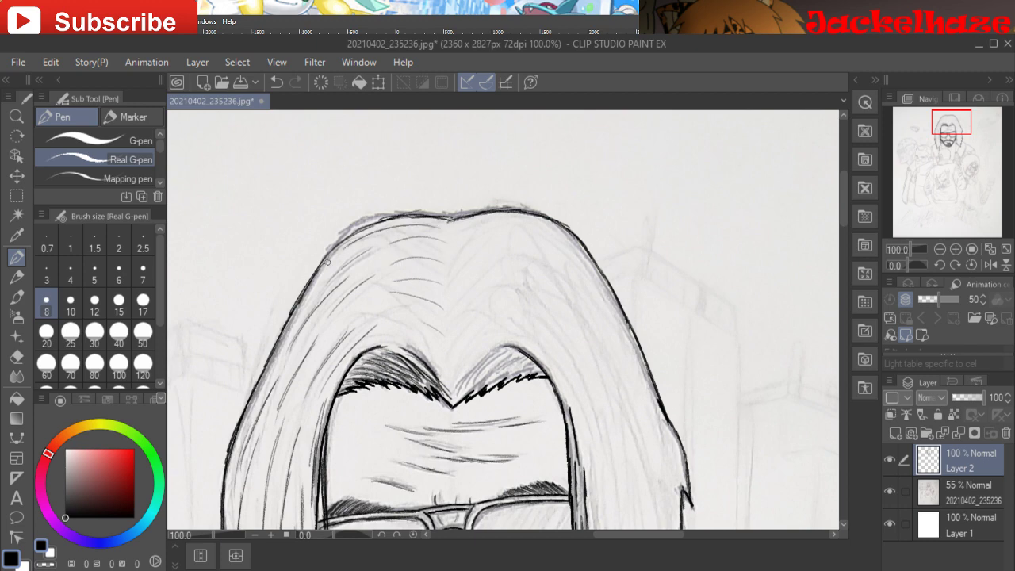
pyautogui.moveTo(363, 304); pyautogui.dragTo(338, 330)
pyautogui.moveTo(442, 358); pyautogui.dragTo(396, 328)
# - Fill the right hairline arch with dense strands and ink curved strands across the crown right of the parting
pyautogui.moveTo(491, 362)
pyautogui.mouseDown()
pyautogui.moveTo(454, 407)
pyautogui.moveTo(470, 389)
pyautogui.mouseUp()
pyautogui.moveTo(507, 356)
pyautogui.mouseDown()
pyautogui.moveTo(468, 392)
pyautogui.moveTo(505, 377)
pyautogui.moveTo(529, 381)
pyautogui.moveTo(471, 369)
pyautogui.moveTo(462, 384)
pyautogui.mouseUp()
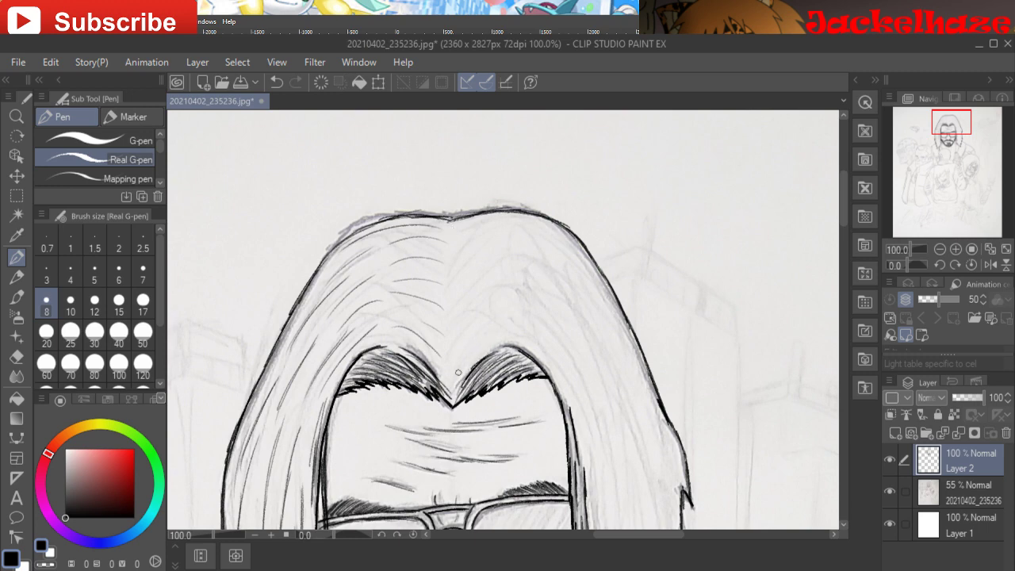
pyautogui.moveTo(463, 363); pyautogui.dragTo(480, 346)
pyautogui.moveTo(467, 286); pyautogui.dragTo(454, 298)
pyautogui.moveTo(481, 263)
pyautogui.mouseDown()
pyautogui.moveTo(513, 252)
pyautogui.moveTo(518, 221)
pyautogui.mouseUp()
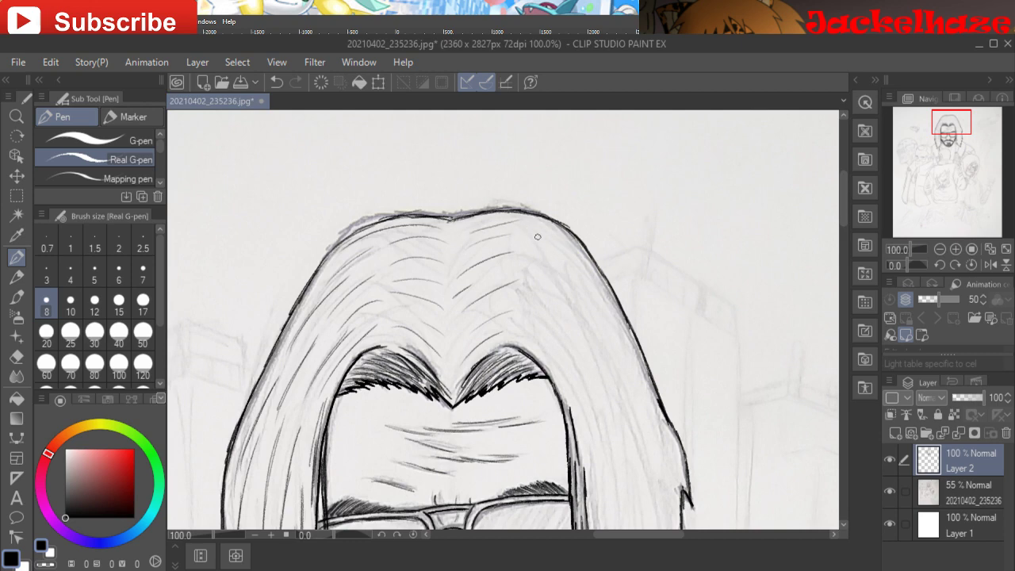
# - Ink long strands down the upper right side of the hair, from the crown to beside the forehead
pyautogui.moveTo(560, 241)
pyautogui.mouseDown()
pyautogui.moveTo(587, 286)
pyautogui.moveTo(615, 378)
pyautogui.mouseUp()
pyautogui.moveTo(605, 311); pyautogui.dragTo(651, 419)
pyautogui.moveTo(614, 347); pyautogui.dragTo(646, 422)
pyautogui.moveTo(574, 305); pyautogui.dragTo(626, 467)
pyautogui.moveTo(559, 335); pyautogui.dragTo(614, 450)
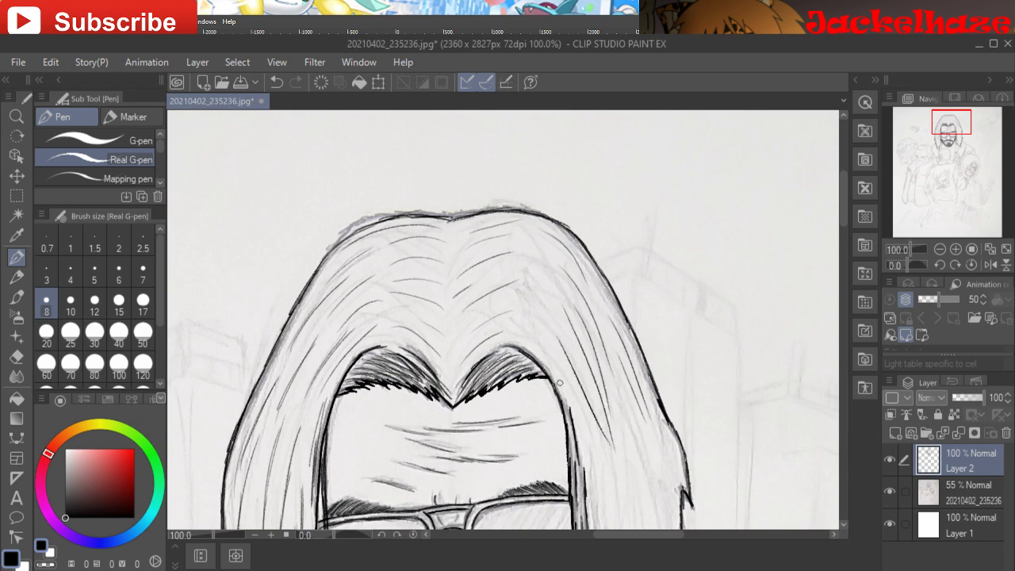
pyautogui.moveTo(562, 381); pyautogui.dragTo(605, 495)
pyautogui.moveTo(625, 412); pyautogui.dragTo(632, 492)
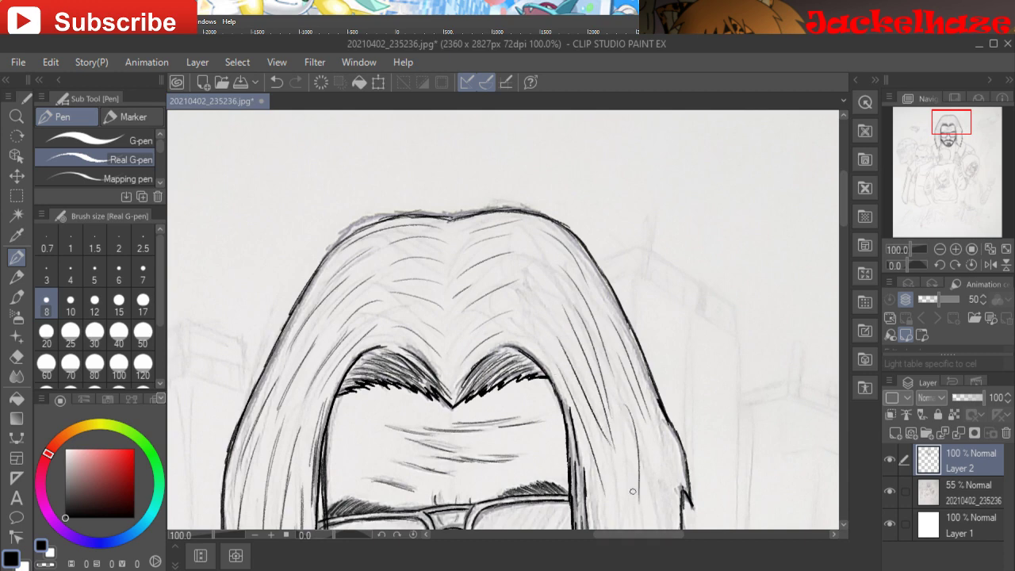
pyautogui.moveTo(644, 429); pyautogui.dragTo(657, 525)
pyautogui.moveTo(659, 447); pyautogui.dragTo(666, 487)
# - Ink flowing strands through the lower right hair section down to its pointed tip
pyautogui.moveTo(657, 434)
pyautogui.mouseDown()
pyautogui.moveTo(678, 491)
pyautogui.moveTo(639, 479)
pyautogui.moveTo(597, 263)
pyautogui.mouseUp()
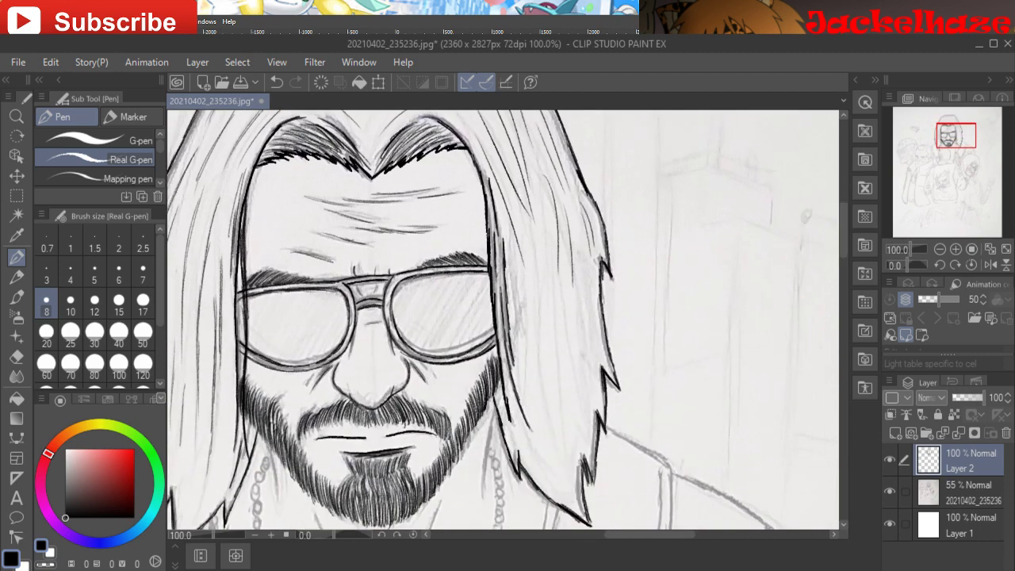
pyautogui.moveTo(545, 210)
pyautogui.mouseDown()
pyautogui.moveTo(551, 317)
pyautogui.moveTo(582, 456)
pyautogui.mouseUp()
pyautogui.moveTo(569, 274)
pyautogui.mouseDown()
pyautogui.moveTo(573, 384)
pyautogui.moveTo(599, 360)
pyautogui.mouseUp()
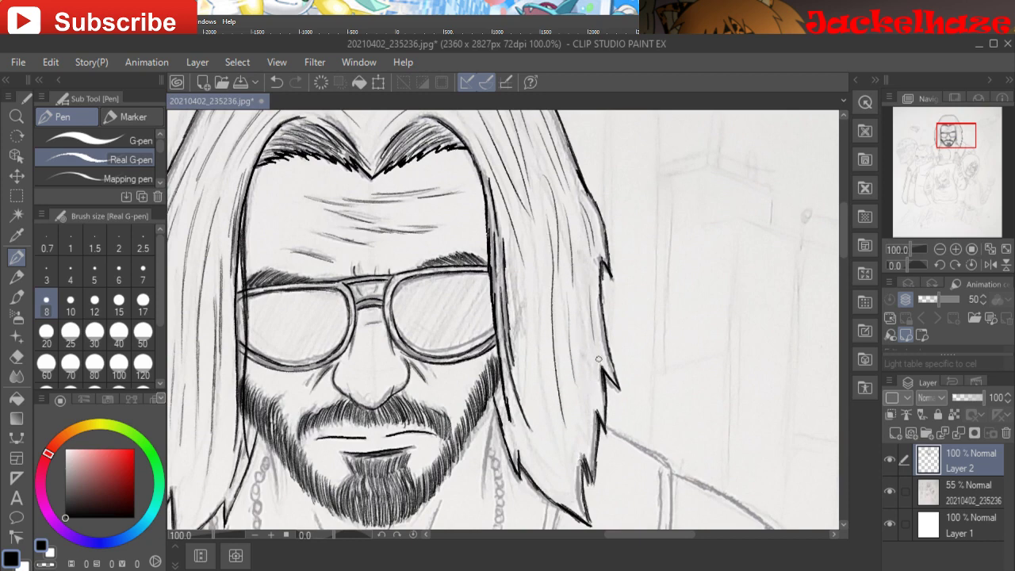
pyautogui.moveTo(529, 284)
pyautogui.mouseDown()
pyautogui.moveTo(539, 394)
pyautogui.moveTo(557, 458)
pyautogui.mouseUp()
pyautogui.moveTo(545, 268)
pyautogui.mouseDown()
pyautogui.moveTo(548, 371)
pyautogui.moveTo(576, 510)
pyautogui.mouseUp()
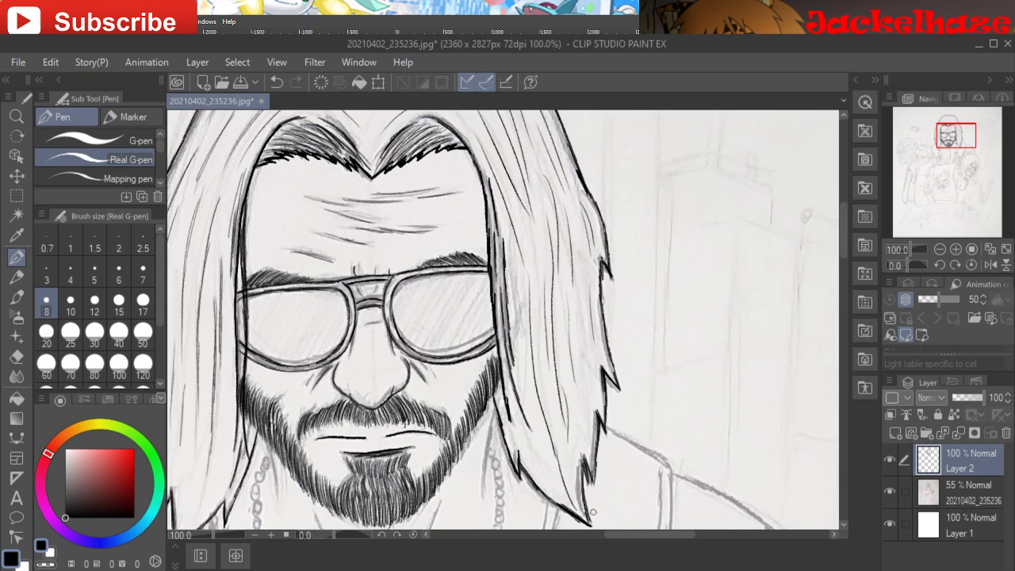
pyautogui.moveTo(531, 435); pyautogui.dragTo(564, 489)
# - Hide the pencil sketch layer to examine the inked head on its own, and show the sketch again
pyautogui.moveTo(509, 403); pyautogui.dragTo(576, 336)
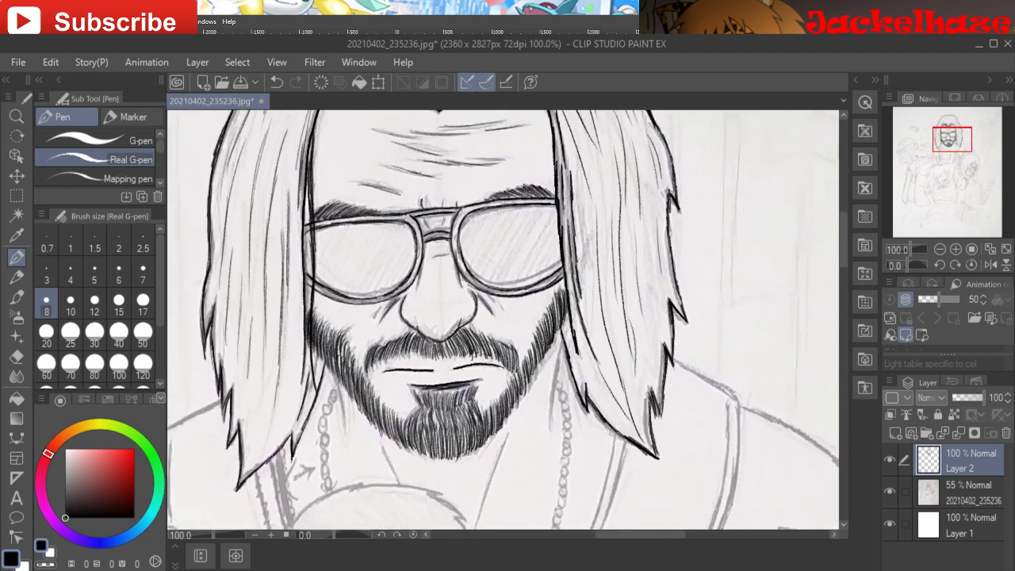
pyautogui.moveTo(503, 269); pyautogui.dragTo(435, 363)
pyautogui.moveTo(502, 321); pyautogui.dragTo(476, 307)
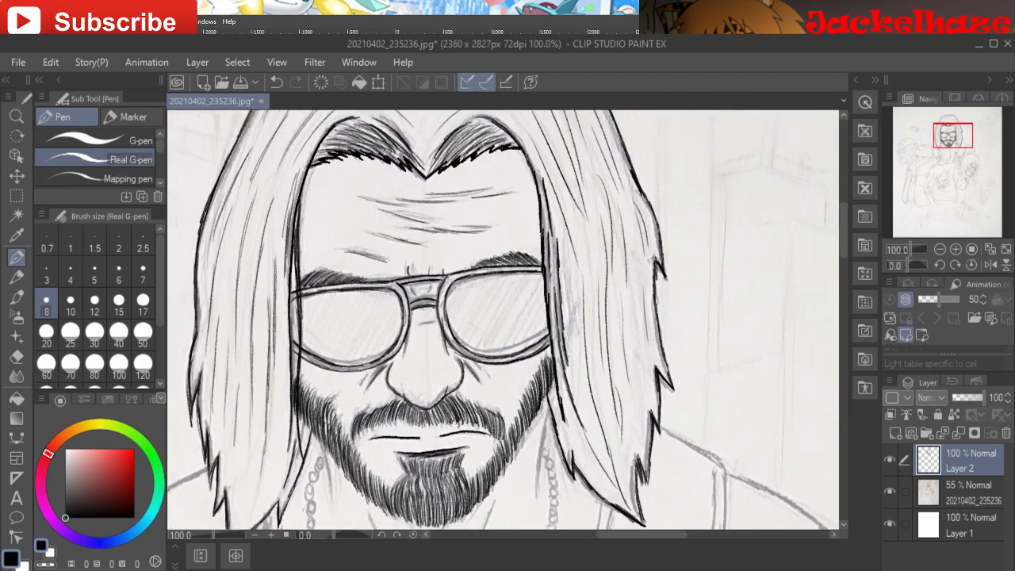
pyautogui.click(889, 491)
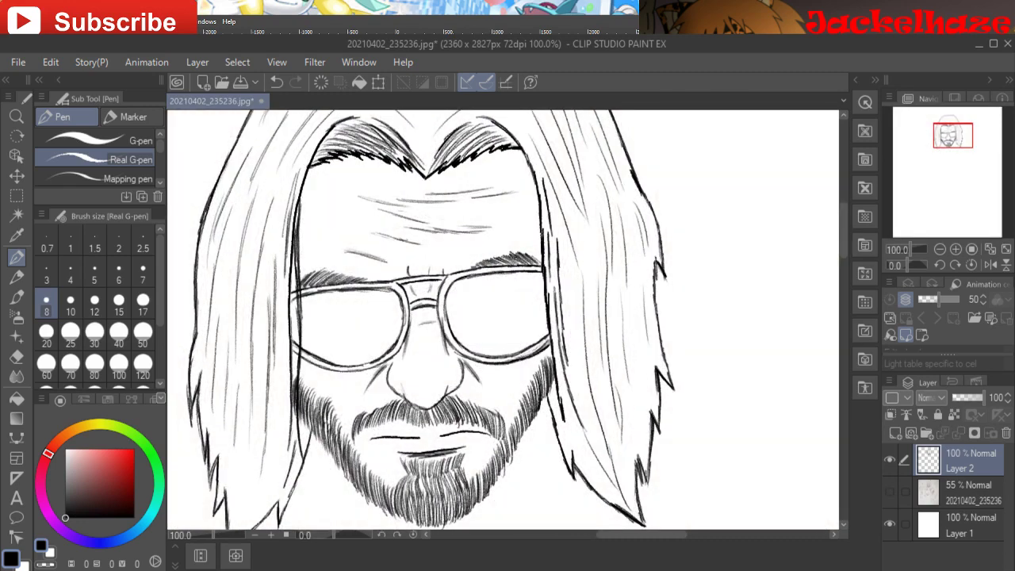
pyautogui.moveTo(953, 135)
pyautogui.mouseDown()
pyautogui.moveTo(952, 149)
pyautogui.moveTo(952, 124)
pyautogui.moveTo(953, 138)
pyautogui.mouseUp()
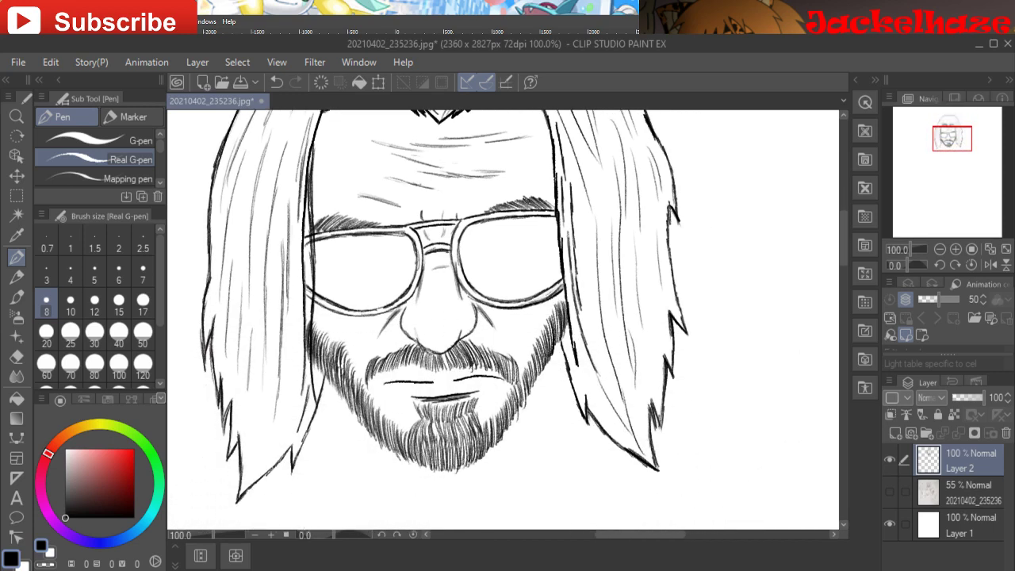
pyautogui.click(889, 492)
# - Ink the neck lines below the beard on both sides, including the converging creases above the chest
pyautogui.moveTo(953, 138); pyautogui.dragTo(951, 146)
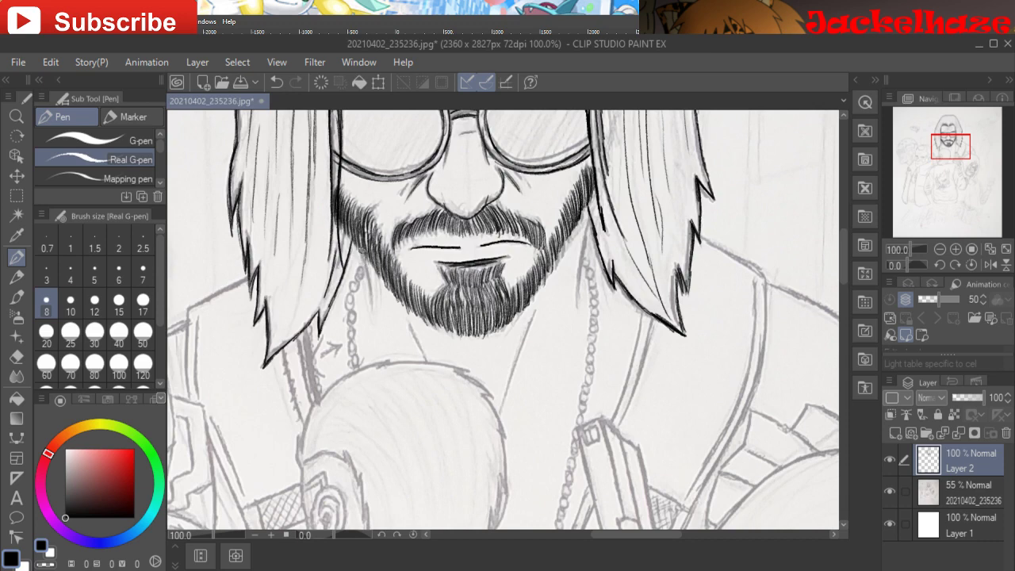
pyautogui.moveTo(361, 251)
pyautogui.mouseDown()
pyautogui.moveTo(369, 276)
pyautogui.moveTo(367, 268)
pyautogui.mouseUp()
pyautogui.moveTo(568, 254); pyautogui.dragTo(557, 316)
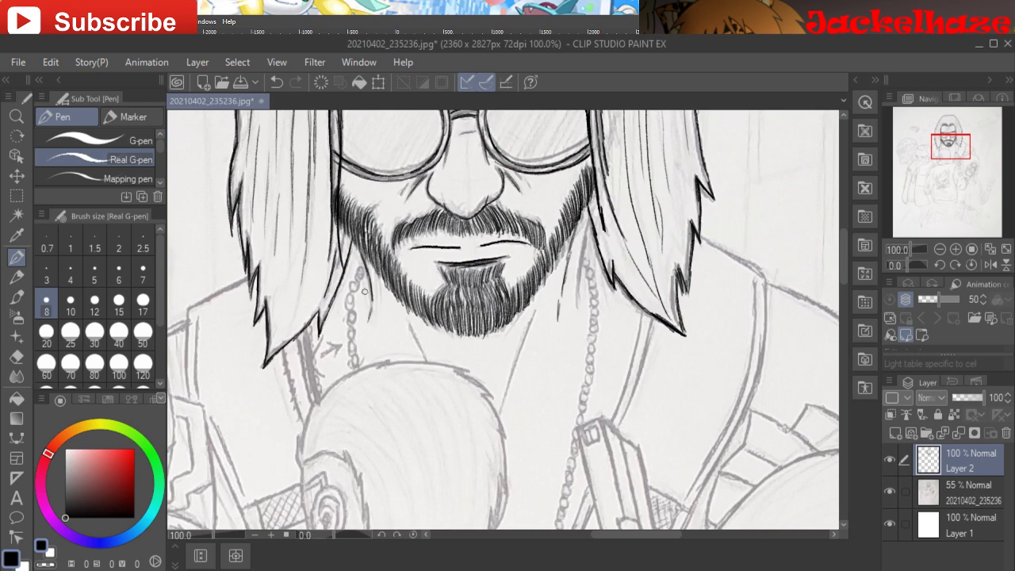
pyautogui.moveTo(400, 308)
pyautogui.mouseDown()
pyautogui.moveTo(421, 356)
pyautogui.moveTo(410, 340)
pyautogui.mouseUp()
pyautogui.moveTo(538, 304); pyautogui.dragTo(513, 359)
pyautogui.moveTo(531, 321); pyautogui.dragTo(497, 393)
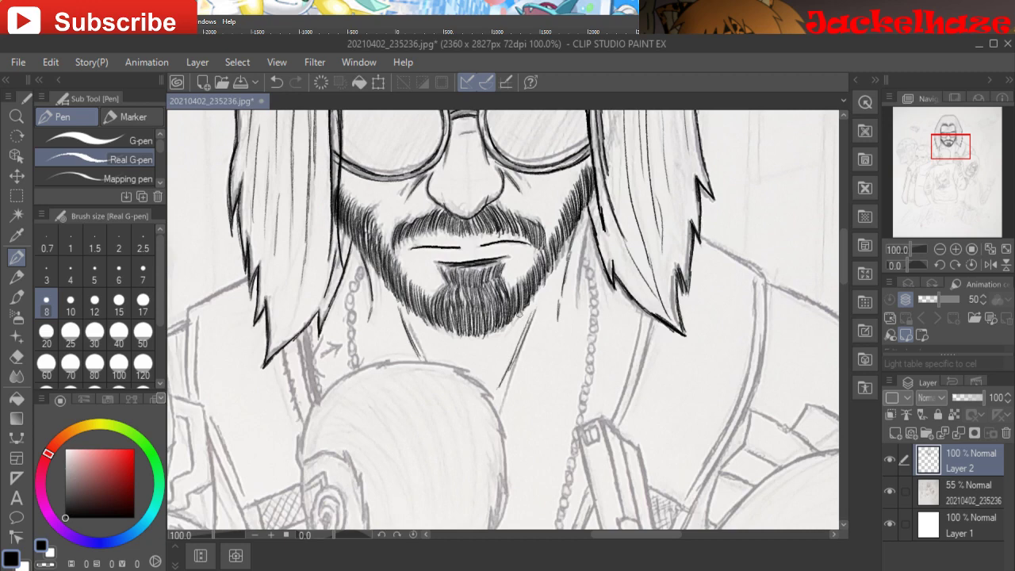
# - Shade the left side of the neck under the beard with dense diagonal hatching down to the center crease
pyautogui.moveTo(371, 277); pyautogui.dragTo(416, 344)
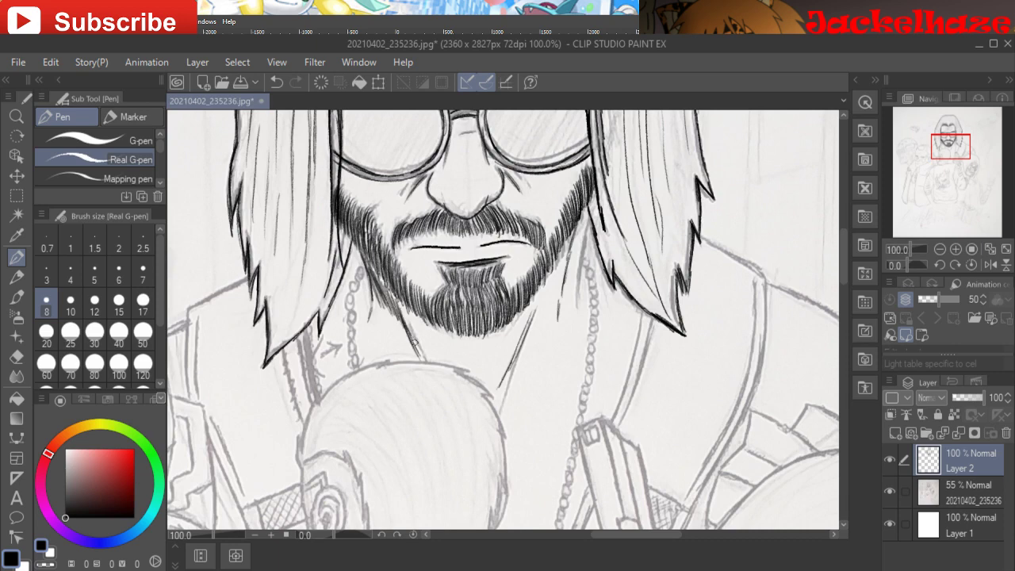
pyautogui.moveTo(400, 309); pyautogui.dragTo(432, 359)
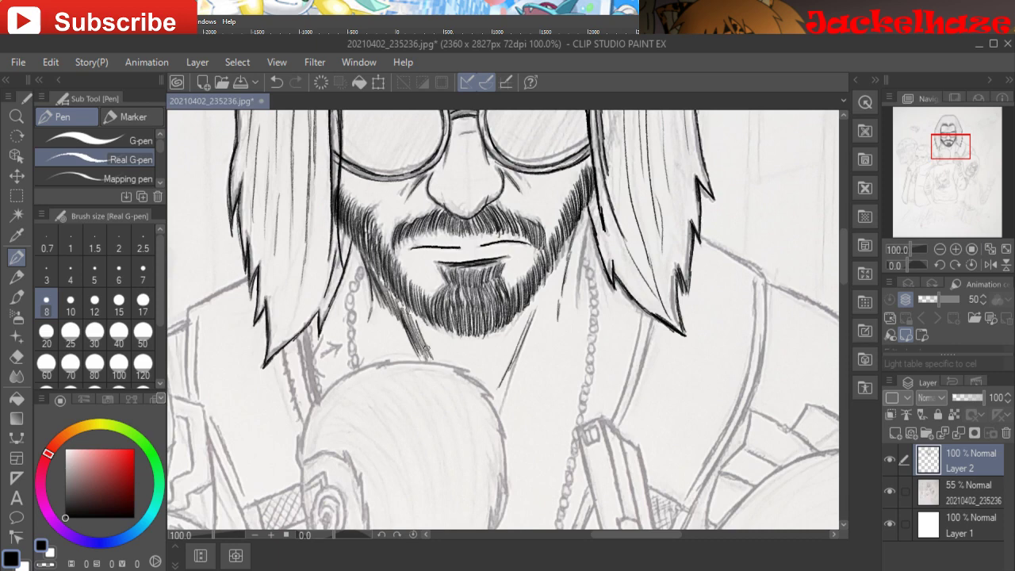
pyautogui.moveTo(420, 324)
pyautogui.mouseDown()
pyautogui.moveTo(440, 363)
pyautogui.moveTo(476, 379)
pyautogui.mouseUp()
pyautogui.moveTo(454, 346); pyautogui.dragTo(486, 386)
pyautogui.moveTo(400, 339); pyautogui.dragTo(415, 356)
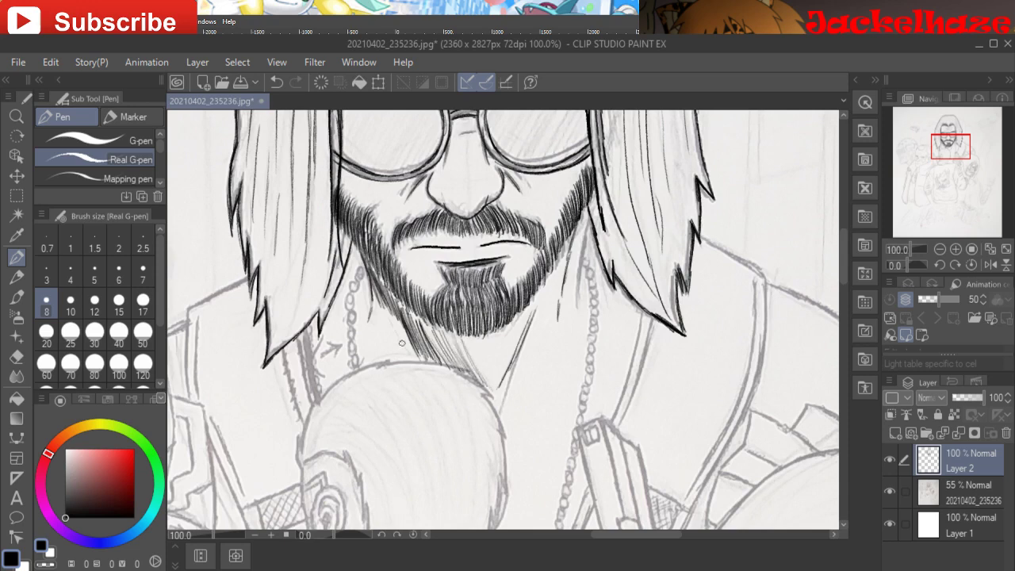
pyautogui.moveTo(384, 306)
pyautogui.mouseDown()
pyautogui.moveTo(413, 360)
pyautogui.moveTo(402, 356)
pyautogui.mouseUp()
pyautogui.moveTo(374, 306); pyautogui.dragTo(392, 351)
pyautogui.moveTo(373, 307); pyautogui.dragTo(387, 352)
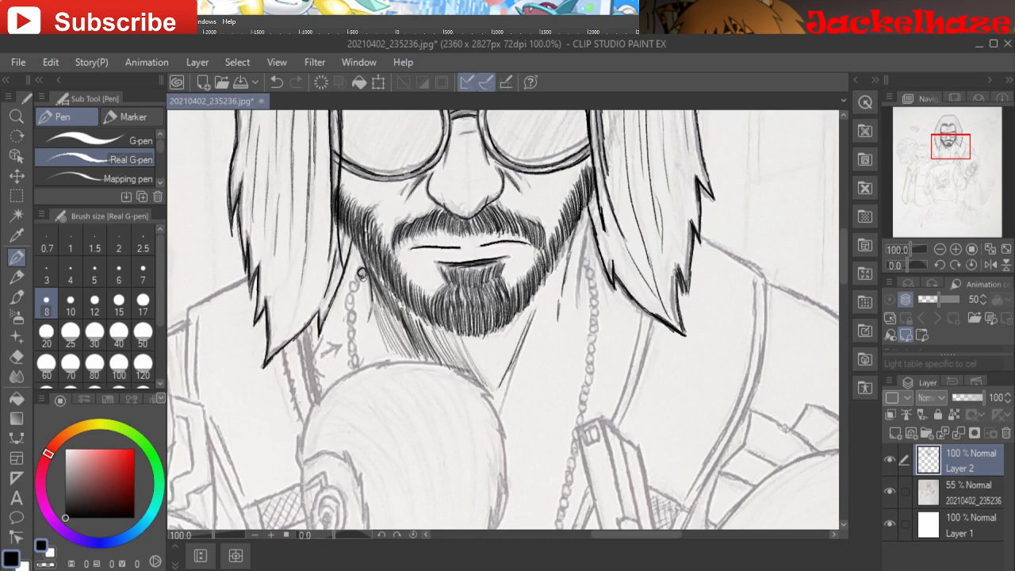
# - Ink the left strand of the bead necklace as small round links, and the topmost link of the right strand
pyautogui.moveTo(361, 273)
pyautogui.mouseDown()
pyautogui.moveTo(353, 307)
pyautogui.moveTo(358, 368)
pyautogui.mouseUp()
pyautogui.moveTo(361, 273); pyautogui.dragTo(363, 270)
pyautogui.moveTo(572, 260); pyautogui.dragTo(573, 261)
# - Ink the right necklace strand link by link, from above the SAMURAI collar up to the beard, inside the sketched chain
pyautogui.moveTo(503, 319); pyautogui.dragTo(490, 224)
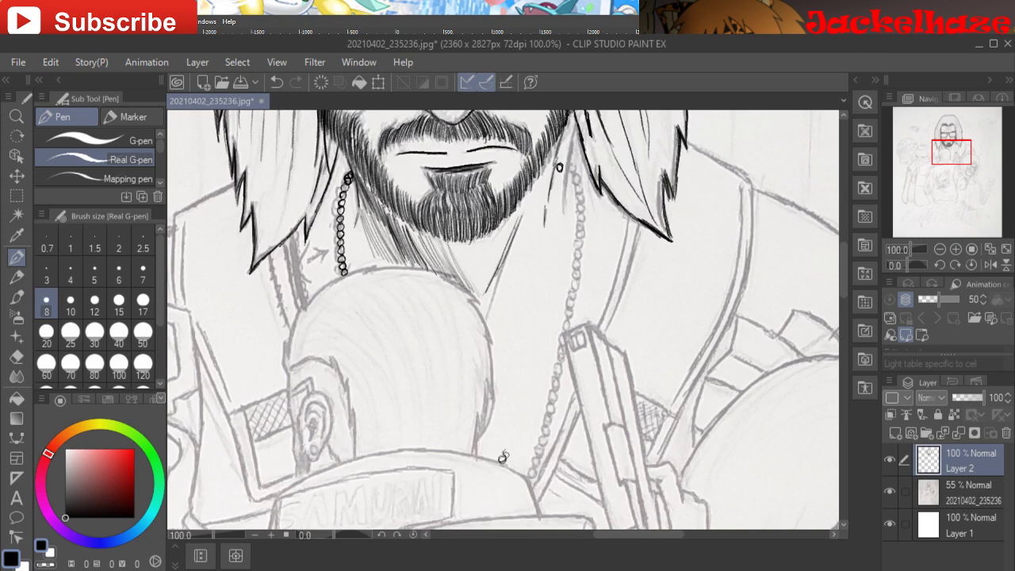
pyautogui.moveTo(505, 446); pyautogui.dragTo(537, 360)
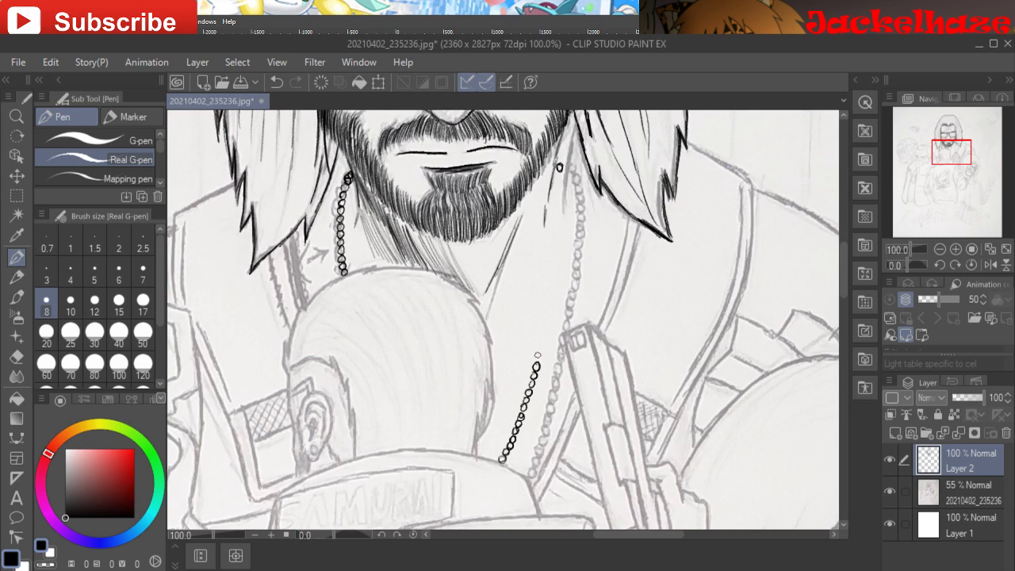
pyautogui.press('x')
pyautogui.press('x')
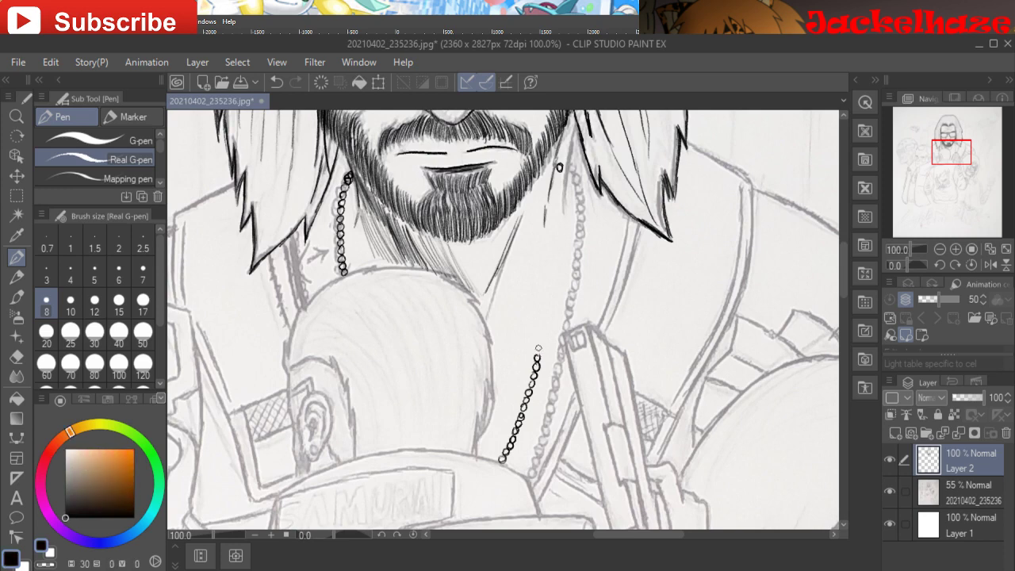
pyautogui.moveTo(538, 348); pyautogui.dragTo(537, 351)
pyautogui.click(542, 339)
pyautogui.click(544, 333)
pyautogui.click(544, 324)
pyautogui.click(546, 315)
pyautogui.click(546, 304)
pyautogui.click(549, 300)
pyautogui.click(550, 291)
pyautogui.click(552, 283)
pyautogui.click(553, 278)
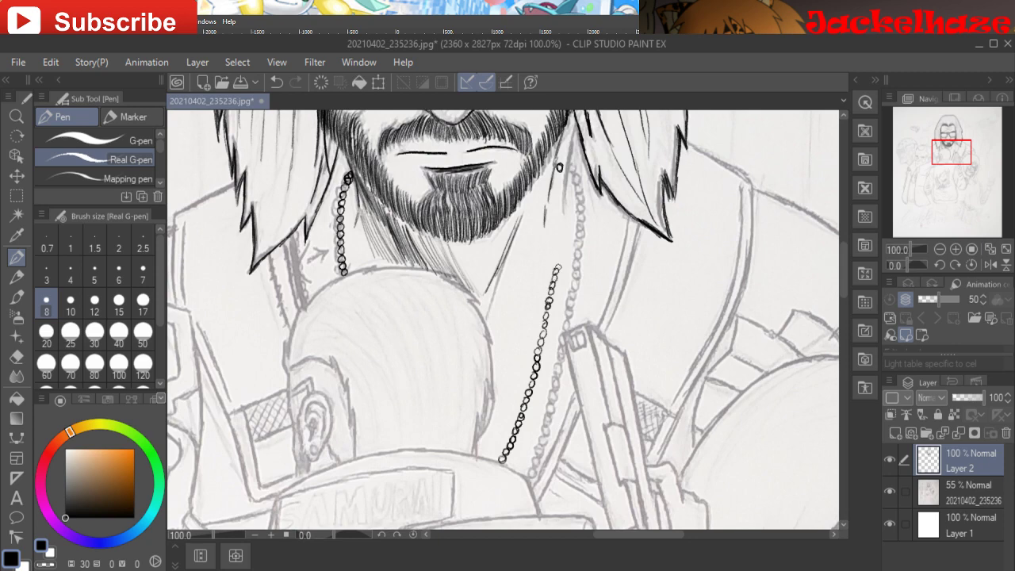
pyautogui.click(556, 266)
pyautogui.click(559, 254)
pyautogui.click(559, 248)
pyautogui.click(559, 242)
pyautogui.click(559, 236)
pyautogui.click(560, 230)
pyautogui.click(560, 223)
pyautogui.click(559, 210)
pyautogui.click(561, 195)
pyautogui.click(563, 190)
pyautogui.moveTo(559, 185); pyautogui.dragTo(563, 170)
pyautogui.click(563, 174)
# - Extend the crease at the base of the neck and ink the vest's inner edges below both hair sections
pyautogui.moveTo(494, 297); pyautogui.dragTo(487, 315)
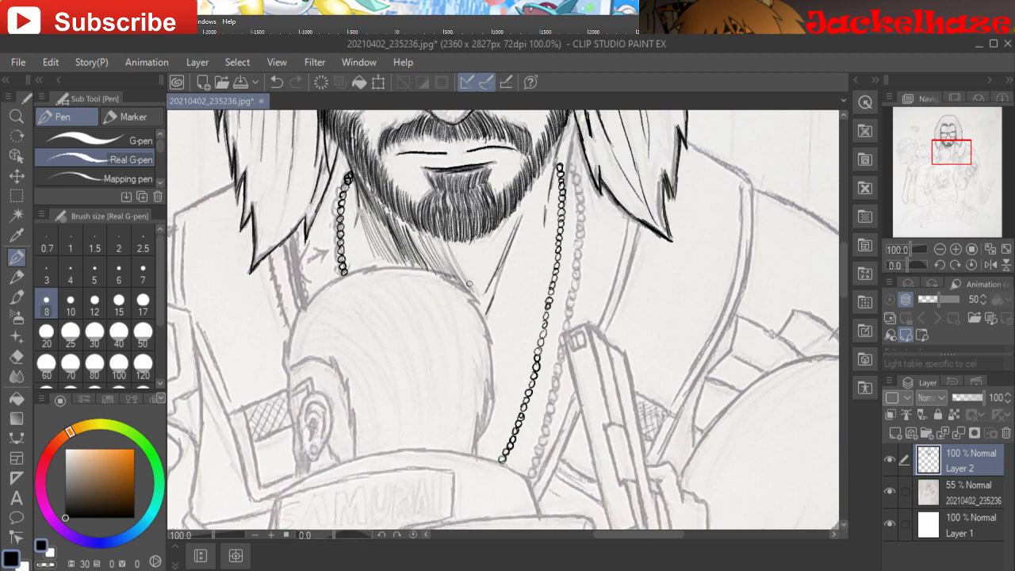
pyautogui.moveTo(460, 257)
pyautogui.mouseDown()
pyautogui.moveTo(483, 298)
pyautogui.moveTo(482, 283)
pyautogui.moveTo(432, 243)
pyautogui.moveTo(379, 255)
pyautogui.moveTo(376, 238)
pyautogui.moveTo(371, 255)
pyautogui.moveTo(385, 253)
pyautogui.moveTo(379, 230)
pyautogui.moveTo(400, 262)
pyautogui.moveTo(381, 223)
pyautogui.moveTo(409, 271)
pyautogui.moveTo(438, 276)
pyautogui.moveTo(504, 385)
pyautogui.moveTo(425, 437)
pyautogui.mouseUp()
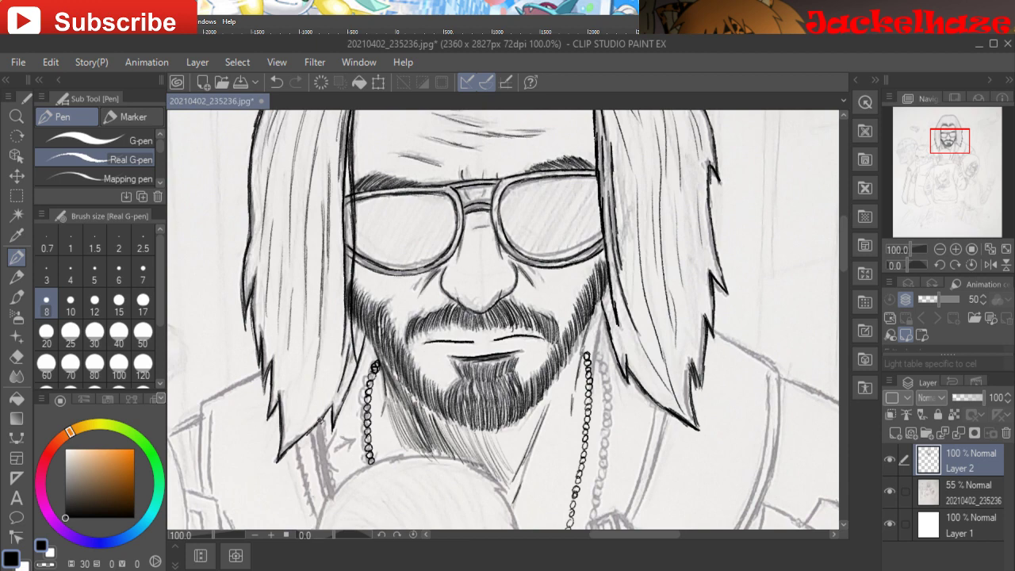
pyautogui.moveTo(321, 435); pyautogui.dragTo(332, 491)
pyautogui.moveTo(512, 326)
pyautogui.mouseDown()
pyautogui.moveTo(433, 207)
pyautogui.moveTo(405, 232)
pyautogui.mouseUp()
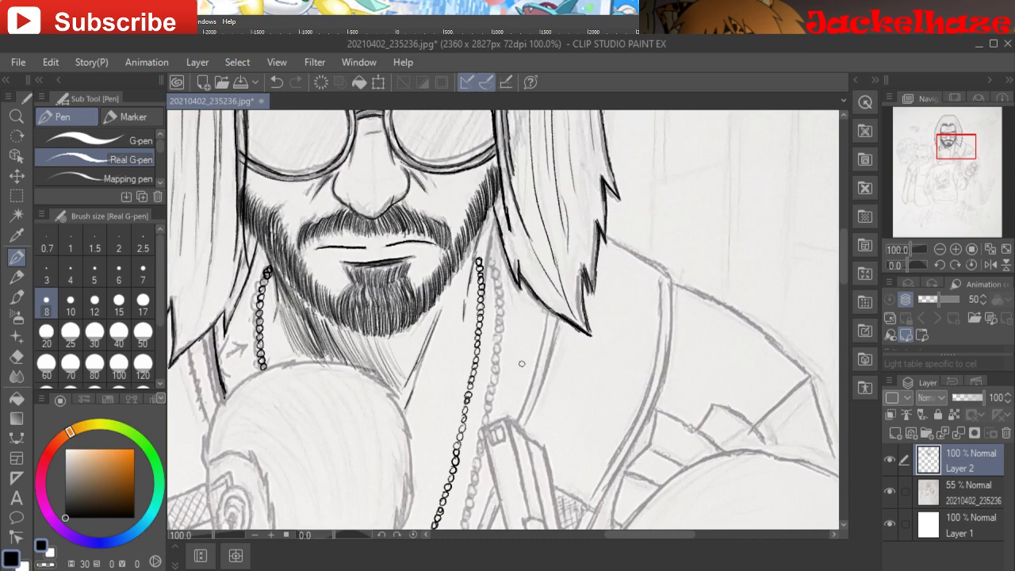
pyautogui.moveTo(517, 399)
pyautogui.mouseDown()
pyautogui.moveTo(512, 409)
pyautogui.moveTo(541, 308)
pyautogui.moveTo(518, 403)
pyautogui.mouseUp()
# - Ink the left shoulder line and the double edge of the vest's armhole below it
pyautogui.moveTo(503, 320); pyautogui.dragTo(637, 279)
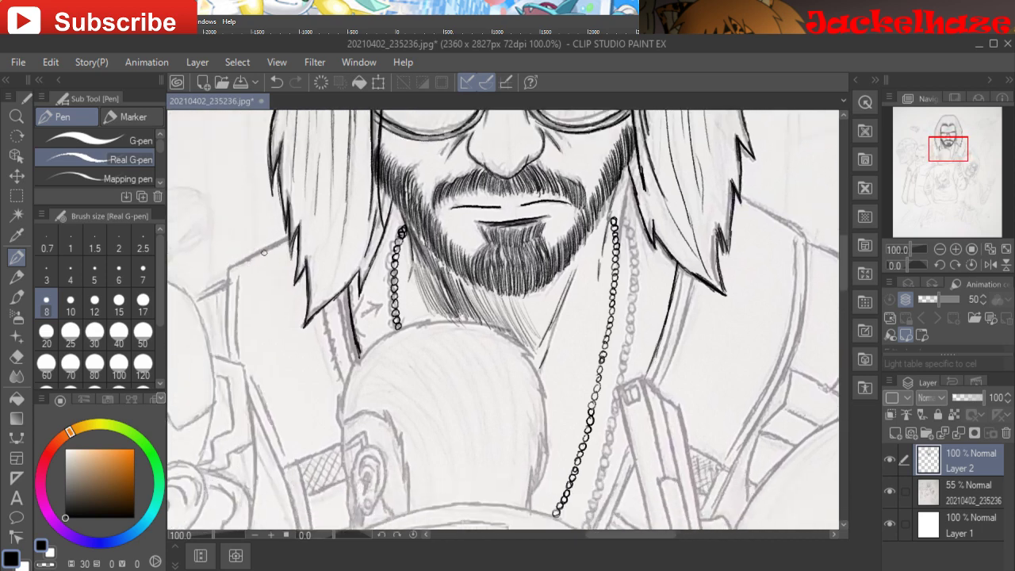
pyautogui.moveTo(287, 237); pyautogui.dragTo(240, 260)
pyautogui.moveTo(231, 267); pyautogui.dragTo(228, 356)
pyautogui.moveTo(235, 276)
pyautogui.mouseDown()
pyautogui.moveTo(236, 358)
pyautogui.moveTo(234, 331)
pyautogui.mouseUp()
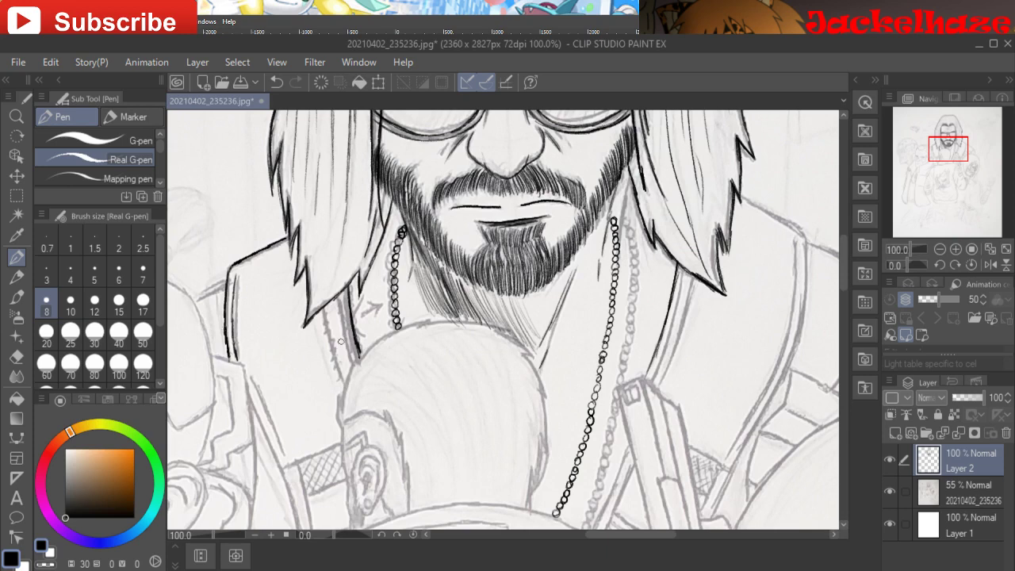
# - Ink the vest's inner edge and the short-haired man's head outline from the left side over the crown to the nape
pyautogui.moveTo(338, 294); pyautogui.dragTo(350, 360)
pyautogui.moveTo(355, 359); pyautogui.dragTo(340, 420)
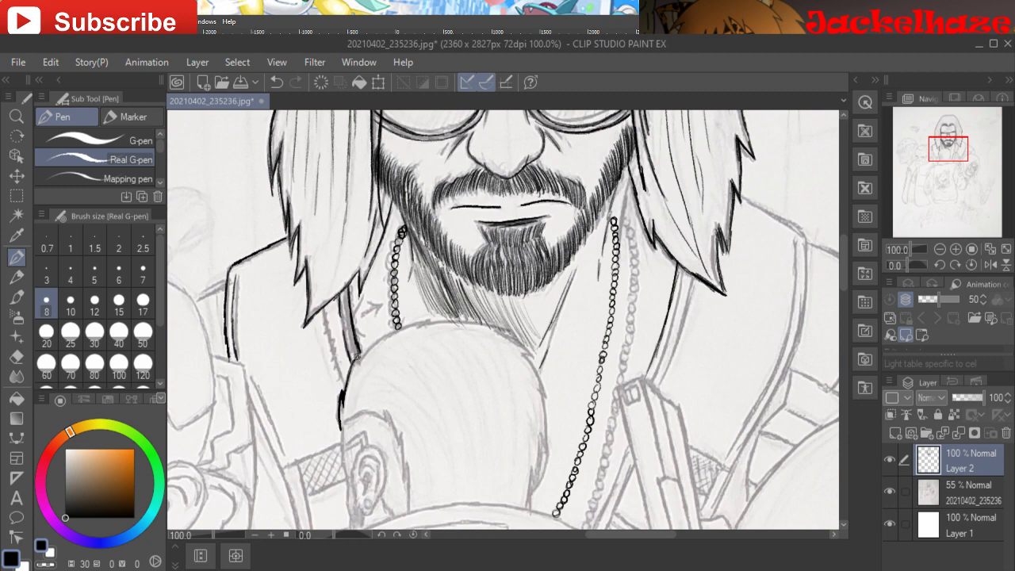
pyautogui.moveTo(357, 357); pyautogui.dragTo(358, 363)
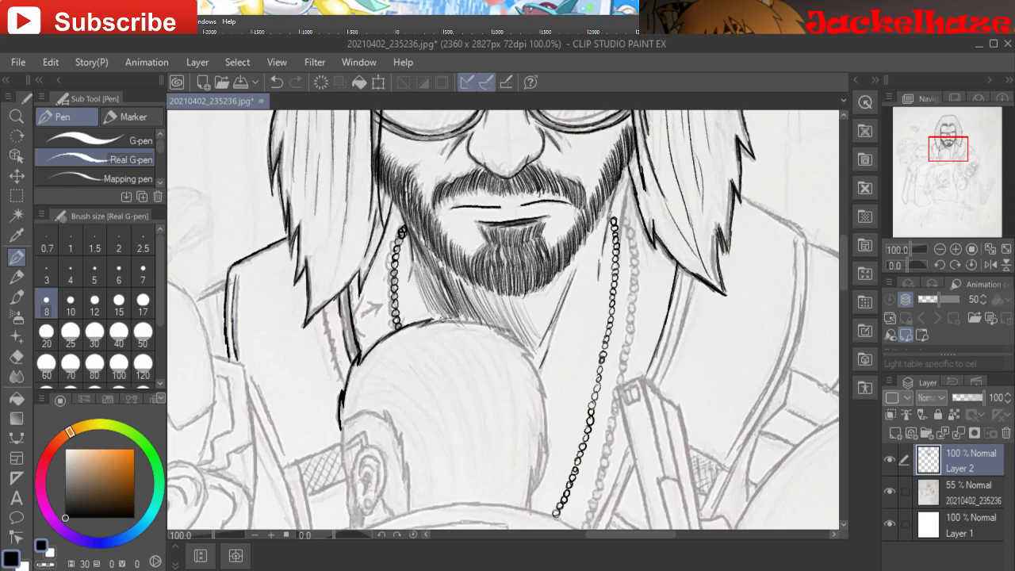
pyautogui.moveTo(448, 321)
pyautogui.mouseDown()
pyautogui.moveTo(514, 326)
pyautogui.moveTo(500, 331)
pyautogui.moveTo(541, 361)
pyautogui.moveTo(553, 409)
pyautogui.moveTo(545, 394)
pyautogui.moveTo(547, 449)
pyautogui.moveTo(525, 506)
pyautogui.mouseUp()
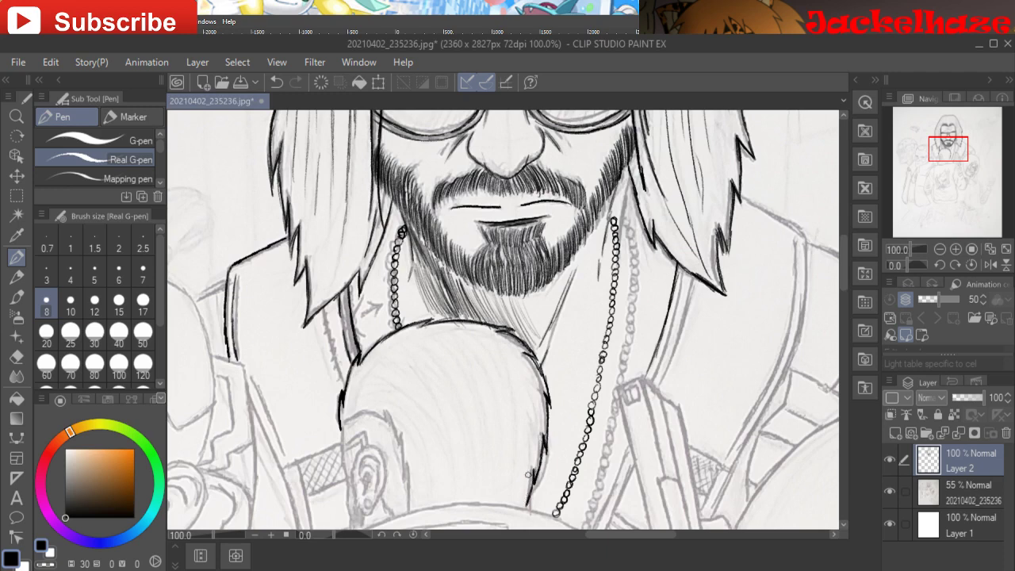
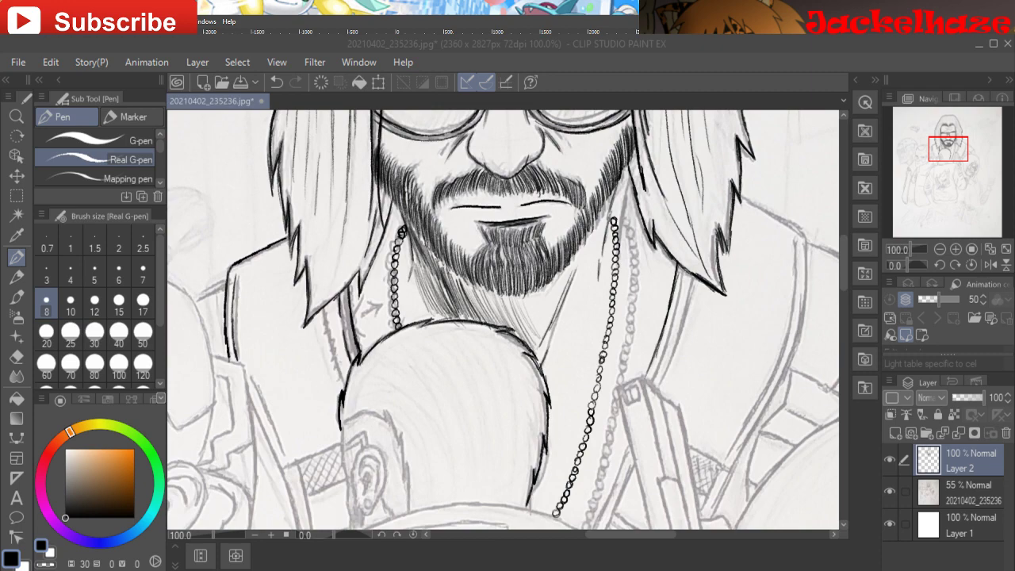
pyautogui.moveTo(631, 40); pyautogui.dragTo(660, 38)
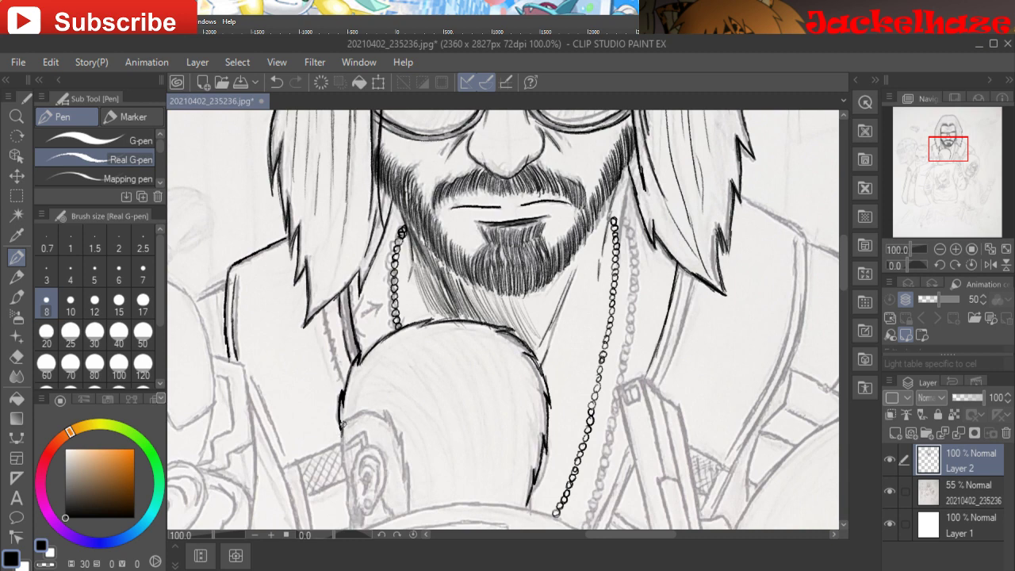
# - Ink the short-haired man's face edge, ear with its earring and sideburn, and the jagged hairline around the ear
pyautogui.moveTo(342, 430)
pyautogui.mouseDown()
pyautogui.moveTo(348, 504)
pyautogui.moveTo(366, 430)
pyautogui.moveTo(336, 391)
pyautogui.mouseUp()
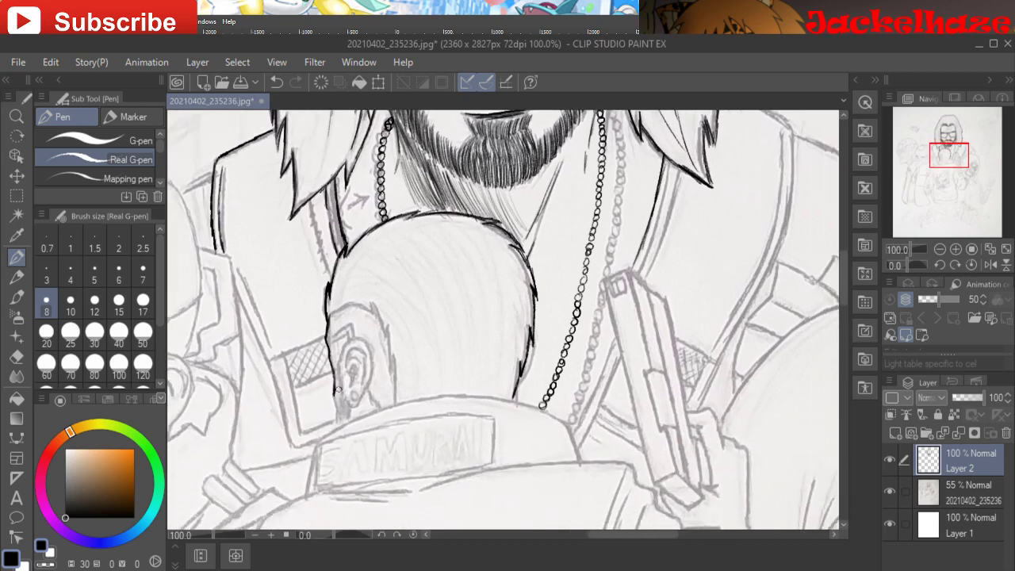
pyautogui.moveTo(335, 396); pyautogui.dragTo(335, 405)
pyautogui.moveTo(334, 422)
pyautogui.mouseDown()
pyautogui.moveTo(372, 372)
pyautogui.moveTo(367, 388)
pyautogui.moveTo(369, 347)
pyautogui.moveTo(373, 358)
pyautogui.moveTo(361, 335)
pyautogui.moveTo(340, 356)
pyautogui.moveTo(349, 344)
pyautogui.moveTo(354, 376)
pyautogui.moveTo(367, 361)
pyautogui.moveTo(345, 367)
pyautogui.moveTo(347, 344)
pyautogui.moveTo(347, 362)
pyautogui.moveTo(354, 346)
pyautogui.moveTo(368, 354)
pyautogui.moveTo(337, 377)
pyautogui.mouseUp()
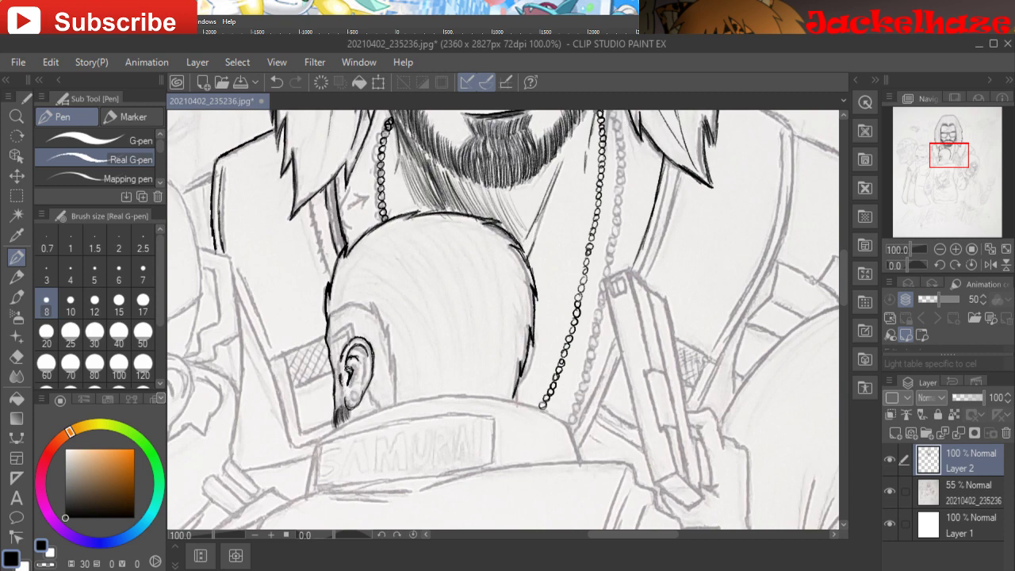
pyautogui.moveTo(345, 370)
pyautogui.mouseDown()
pyautogui.moveTo(352, 361)
pyautogui.moveTo(367, 381)
pyautogui.moveTo(364, 366)
pyautogui.moveTo(355, 387)
pyautogui.mouseUp()
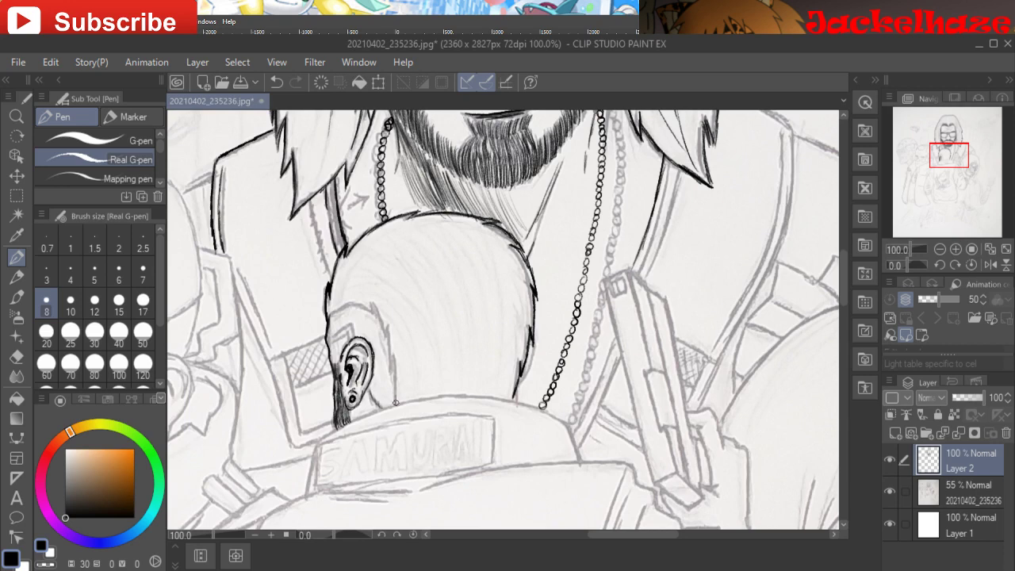
pyautogui.moveTo(395, 403)
pyautogui.mouseDown()
pyautogui.moveTo(391, 330)
pyautogui.moveTo(385, 344)
pyautogui.moveTo(372, 303)
pyautogui.moveTo(375, 318)
pyautogui.moveTo(361, 304)
pyautogui.moveTo(332, 314)
pyautogui.mouseUp()
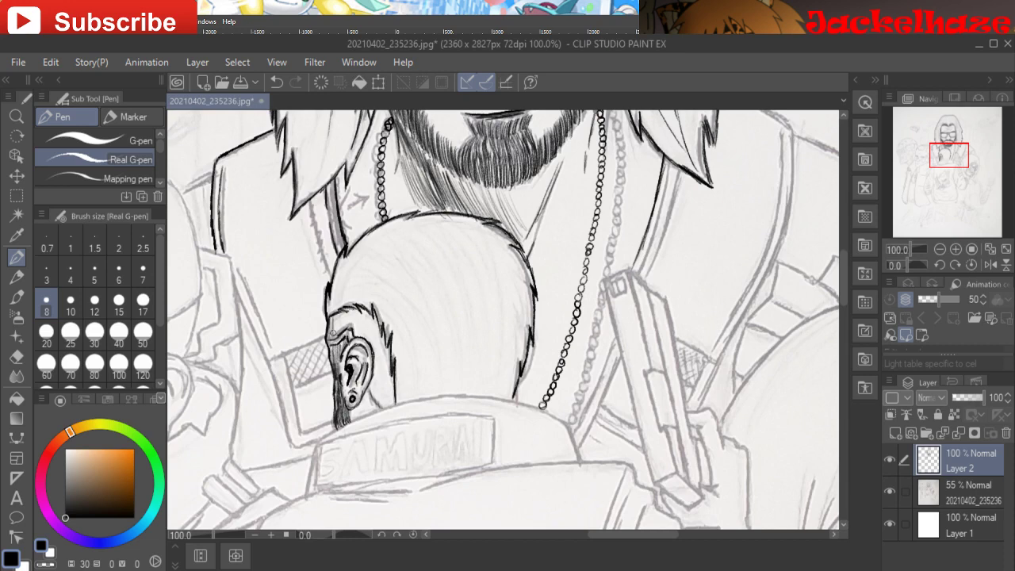
# - Hatch the shaved area above and behind the ear with short vertical strokes inside the jagged hairline
pyautogui.moveTo(334, 316); pyautogui.dragTo(334, 328)
pyautogui.moveTo(337, 315); pyautogui.dragTo(340, 327)
pyautogui.moveTo(343, 313); pyautogui.dragTo(346, 329)
pyautogui.moveTo(350, 313); pyautogui.dragTo(353, 333)
pyautogui.moveTo(354, 319); pyautogui.dragTo(358, 343)
pyautogui.moveTo(357, 310); pyautogui.dragTo(361, 338)
pyautogui.moveTo(363, 313); pyautogui.dragTo(368, 341)
pyautogui.moveTo(368, 315); pyautogui.dragTo(371, 347)
pyautogui.moveTo(373, 320); pyautogui.dragTo(377, 390)
pyautogui.moveTo(373, 371); pyautogui.dragTo(380, 403)
pyautogui.moveTo(383, 369); pyautogui.dragTo(387, 405)
pyautogui.moveTo(389, 349)
pyautogui.mouseDown()
pyautogui.moveTo(390, 401)
pyautogui.moveTo(390, 391)
pyautogui.moveTo(377, 400)
pyautogui.moveTo(369, 390)
pyautogui.moveTo(385, 375)
pyautogui.mouseUp()
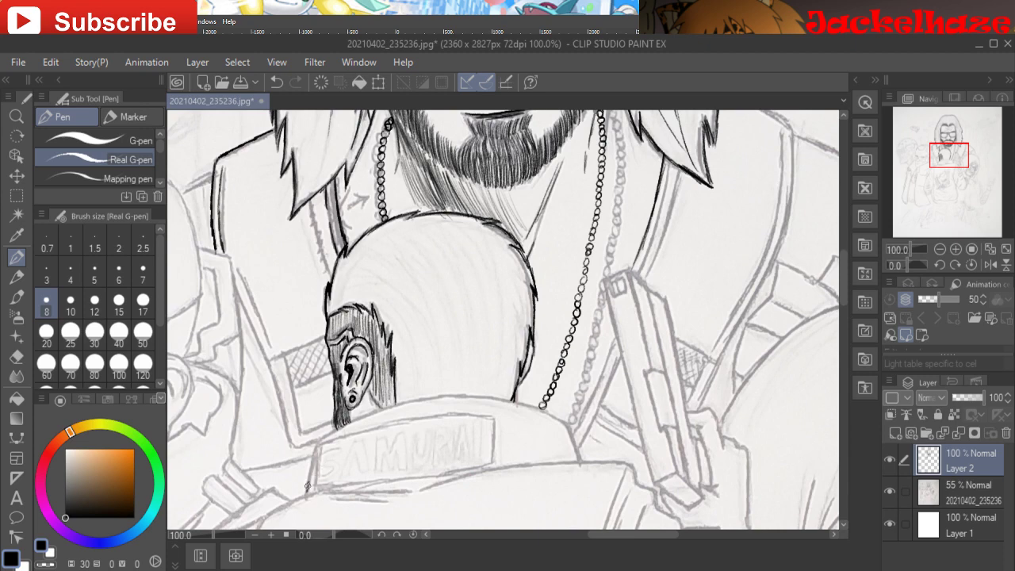
# - Ink the jacket collar's outer outline and the upper and right edges of its SAMURAI patch
pyautogui.moveTo(308, 489)
pyautogui.mouseDown()
pyautogui.moveTo(316, 449)
pyautogui.moveTo(308, 486)
pyautogui.mouseUp()
pyautogui.moveTo(318, 448)
pyautogui.mouseDown()
pyautogui.moveTo(417, 400)
pyautogui.moveTo(514, 397)
pyautogui.mouseUp()
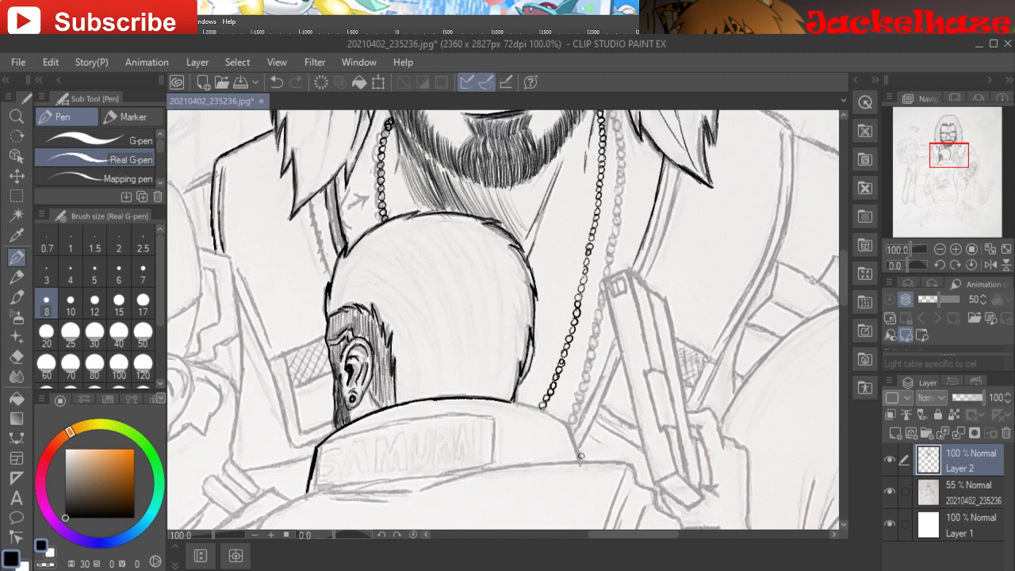
pyautogui.moveTo(579, 461)
pyautogui.mouseDown()
pyautogui.moveTo(569, 430)
pyautogui.moveTo(571, 443)
pyautogui.mouseUp()
pyautogui.moveTo(563, 422)
pyautogui.mouseDown()
pyautogui.moveTo(519, 399)
pyautogui.moveTo(478, 400)
pyautogui.mouseUp()
pyautogui.moveTo(492, 432)
pyautogui.mouseDown()
pyautogui.moveTo(495, 421)
pyautogui.moveTo(494, 460)
pyautogui.moveTo(488, 425)
pyautogui.mouseUp()
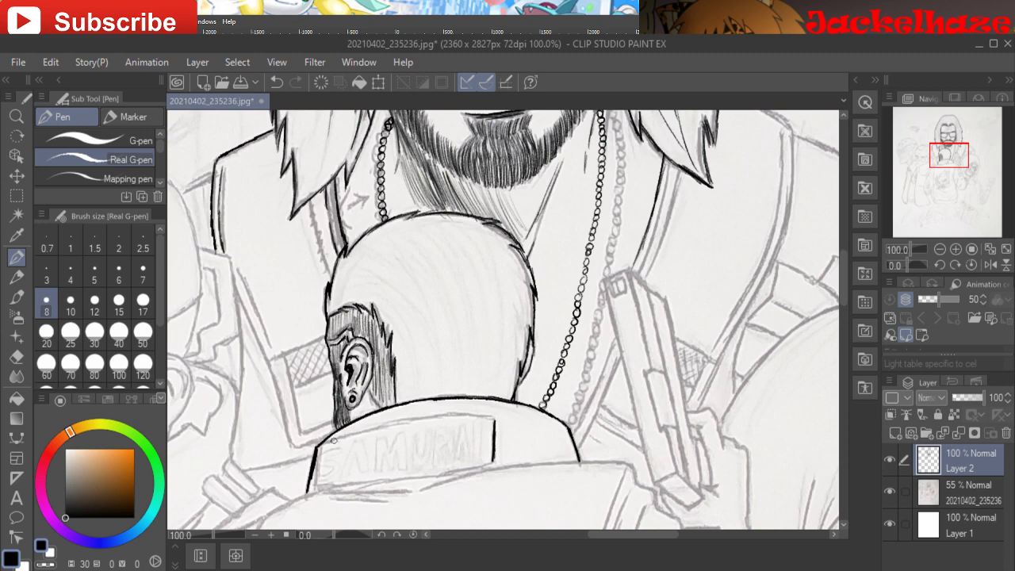
pyautogui.moveTo(324, 444)
pyautogui.mouseDown()
pyautogui.moveTo(383, 419)
pyautogui.moveTo(495, 418)
pyautogui.mouseUp()
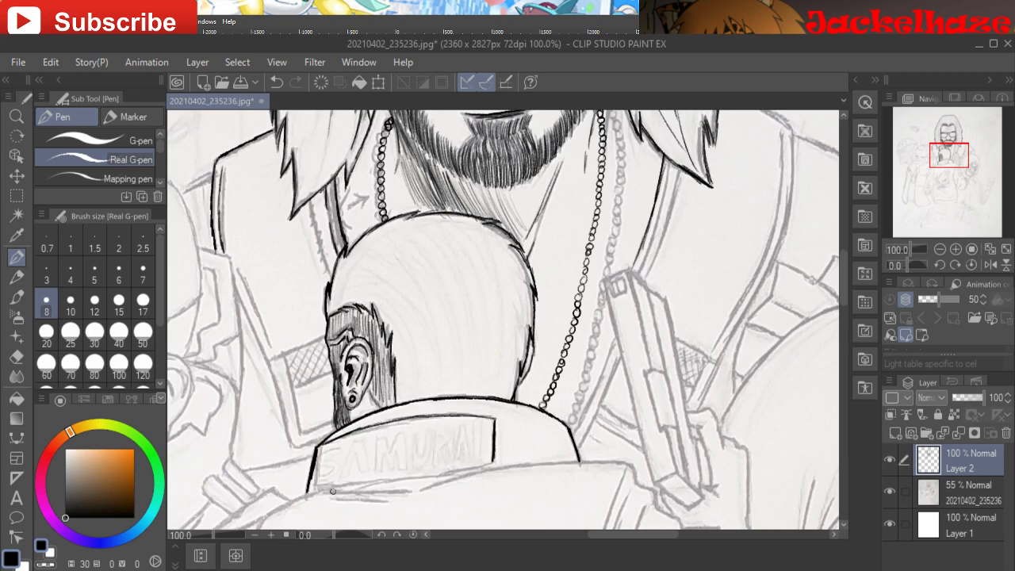
# - Ink the SAMURAI patch's left and lower edges, the seam at the collar base and the folds across the upper back
pyautogui.moveTo(312, 477)
pyautogui.mouseDown()
pyautogui.moveTo(317, 448)
pyautogui.moveTo(310, 498)
pyautogui.moveTo(440, 473)
pyautogui.mouseUp()
pyautogui.moveTo(416, 475)
pyautogui.mouseDown()
pyautogui.moveTo(468, 472)
pyautogui.moveTo(407, 481)
pyautogui.moveTo(486, 460)
pyautogui.moveTo(460, 476)
pyautogui.mouseUp()
pyautogui.moveTo(434, 485); pyautogui.dragTo(481, 470)
pyautogui.moveTo(471, 473); pyautogui.dragTo(631, 460)
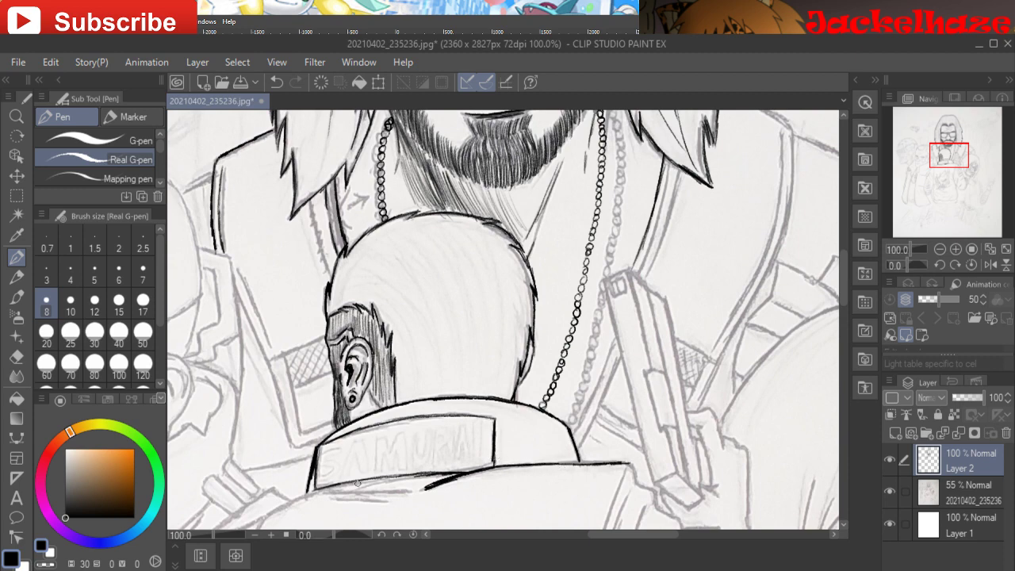
pyautogui.moveTo(409, 489); pyautogui.dragTo(331, 491)
pyautogui.moveTo(408, 497)
pyautogui.mouseDown()
pyautogui.moveTo(311, 494)
pyautogui.moveTo(322, 491)
pyautogui.moveTo(294, 501)
pyautogui.mouseUp()
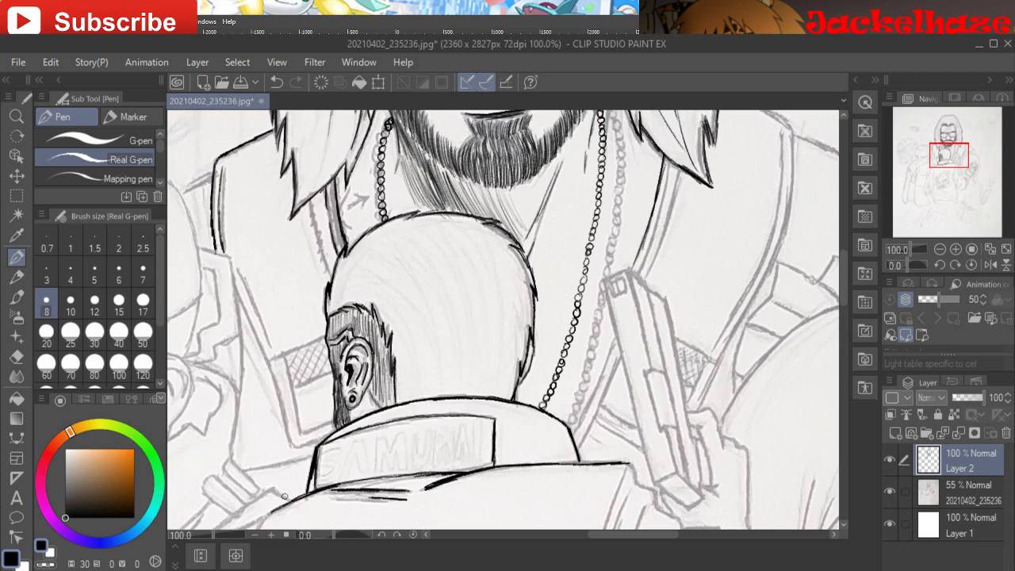
# - Ink the double-edged angular bracket beside the left figure's head and extend the jacket's left shoulder line
pyautogui.moveTo(949, 155)
pyautogui.mouseDown()
pyautogui.moveTo(932, 158)
pyautogui.moveTo(945, 158)
pyautogui.mouseUp()
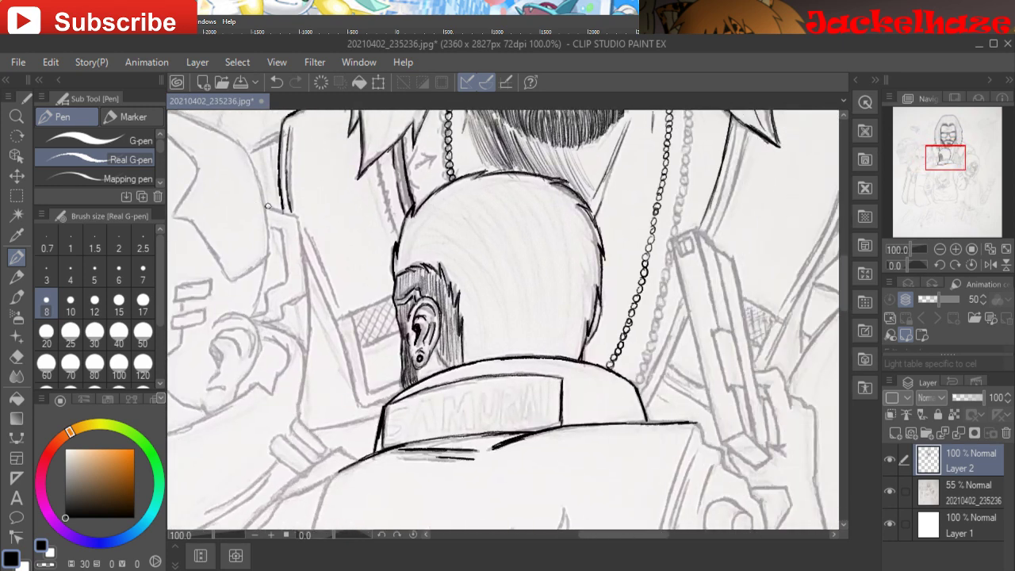
pyautogui.moveTo(268, 206)
pyautogui.mouseDown()
pyautogui.moveTo(294, 215)
pyautogui.moveTo(306, 292)
pyautogui.mouseUp()
pyautogui.moveTo(307, 294)
pyautogui.mouseDown()
pyautogui.moveTo(309, 295)
pyautogui.moveTo(261, 325)
pyautogui.moveTo(287, 268)
pyautogui.moveTo(289, 281)
pyautogui.moveTo(283, 230)
pyautogui.mouseUp()
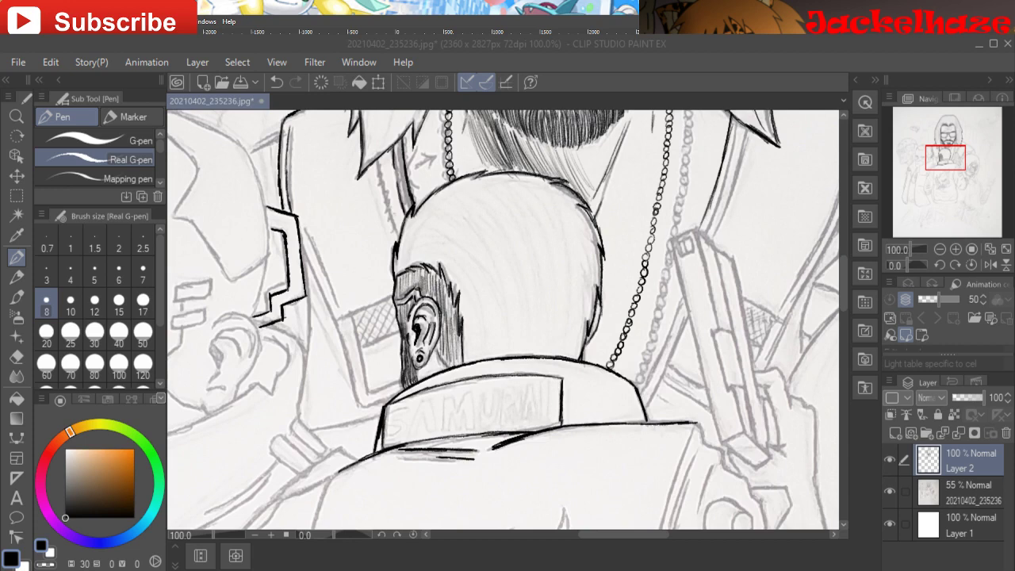
pyautogui.moveTo(338, 472); pyautogui.dragTo(346, 467)
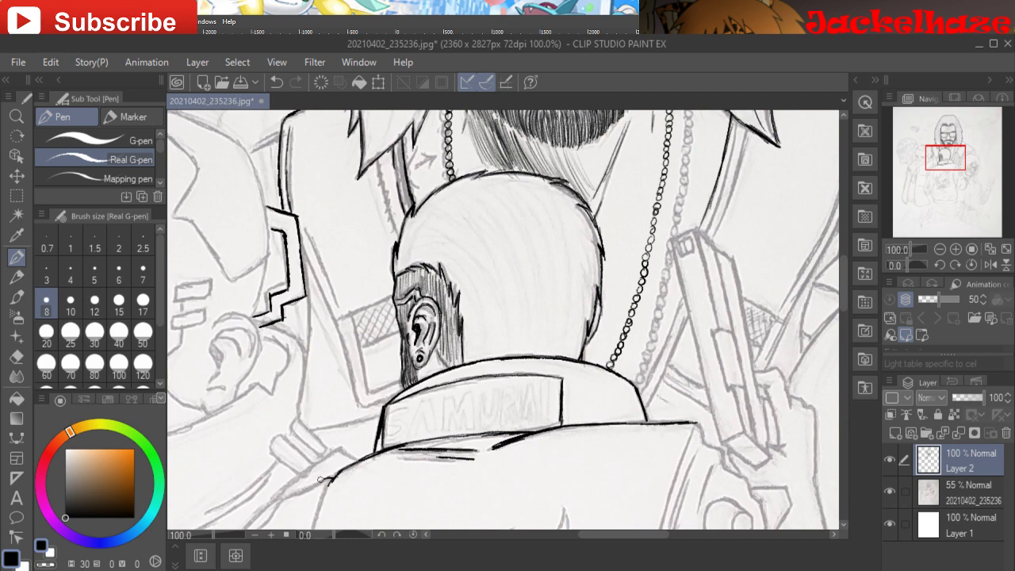
# - Ink the vest's lower left edge to its corner at the SAMURAI collar, and the outer borders of the adjoining mesh panel
pyautogui.moveTo(320, 413); pyautogui.dragTo(388, 520)
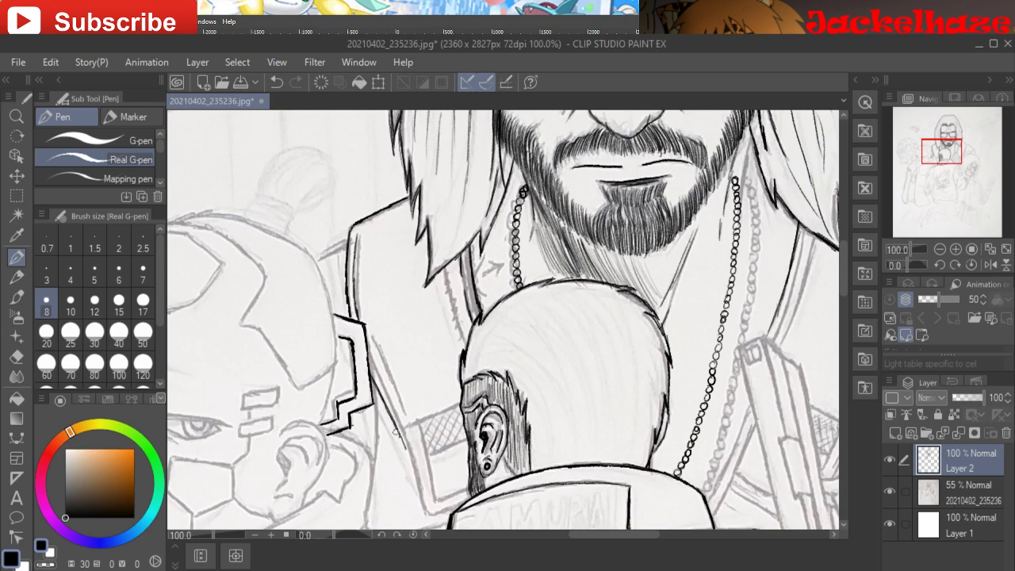
pyautogui.moveTo(404, 446); pyautogui.dragTo(426, 512)
pyautogui.hotkey('ctrl', 'z')
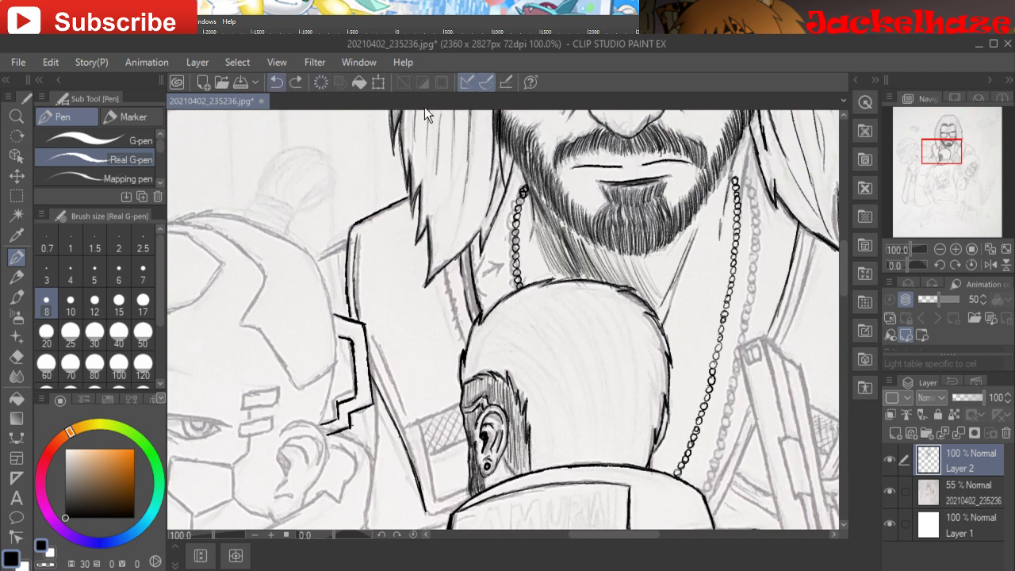
pyautogui.moveTo(503, 320); pyautogui.dragTo(395, 159)
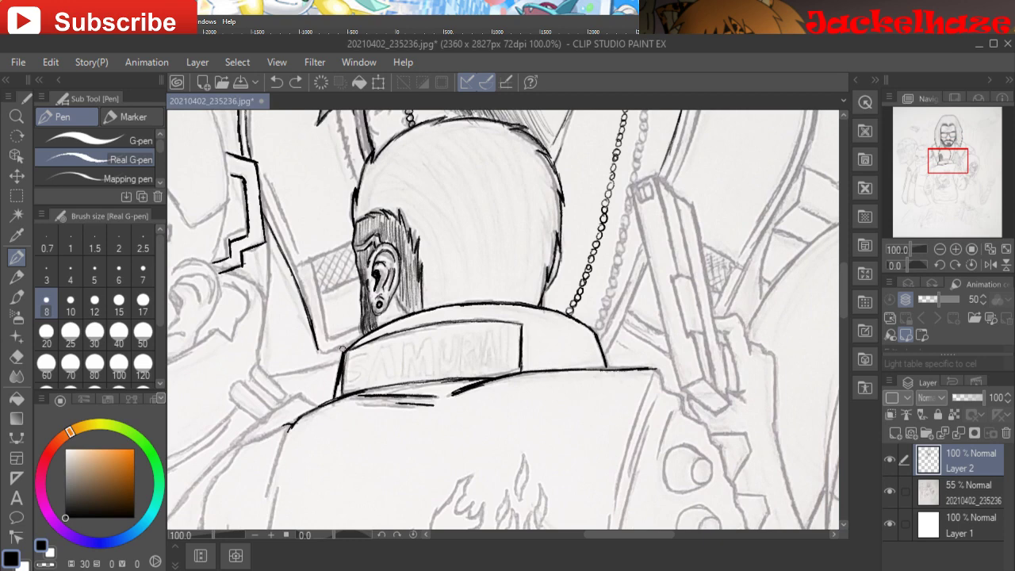
pyautogui.moveTo(343, 348); pyautogui.dragTo(322, 348)
pyautogui.moveTo(295, 267); pyautogui.dragTo(346, 245)
pyautogui.moveTo(299, 267); pyautogui.dragTo(321, 321)
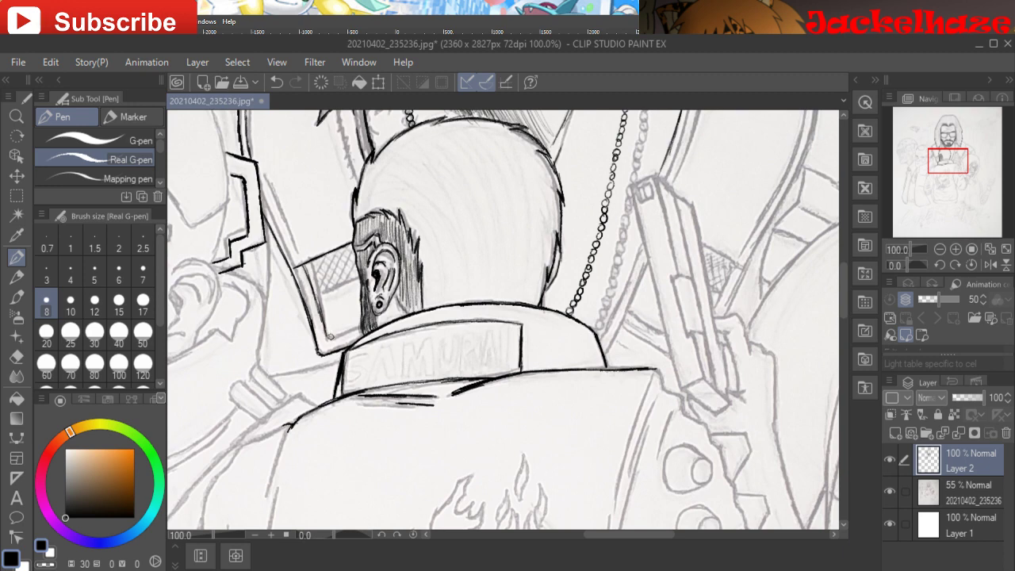
# - Ink the inner edges beside the vest corner and crosshatch the mesh panel left of the ear
pyautogui.moveTo(324, 341); pyautogui.dragTo(339, 335)
pyautogui.moveTo(312, 293); pyautogui.dragTo(351, 280)
pyautogui.moveTo(314, 264)
pyautogui.mouseDown()
pyautogui.moveTo(317, 275)
pyautogui.moveTo(327, 257)
pyautogui.moveTo(328, 271)
pyautogui.moveTo(338, 270)
pyautogui.moveTo(350, 251)
pyautogui.moveTo(353, 272)
pyautogui.mouseUp()
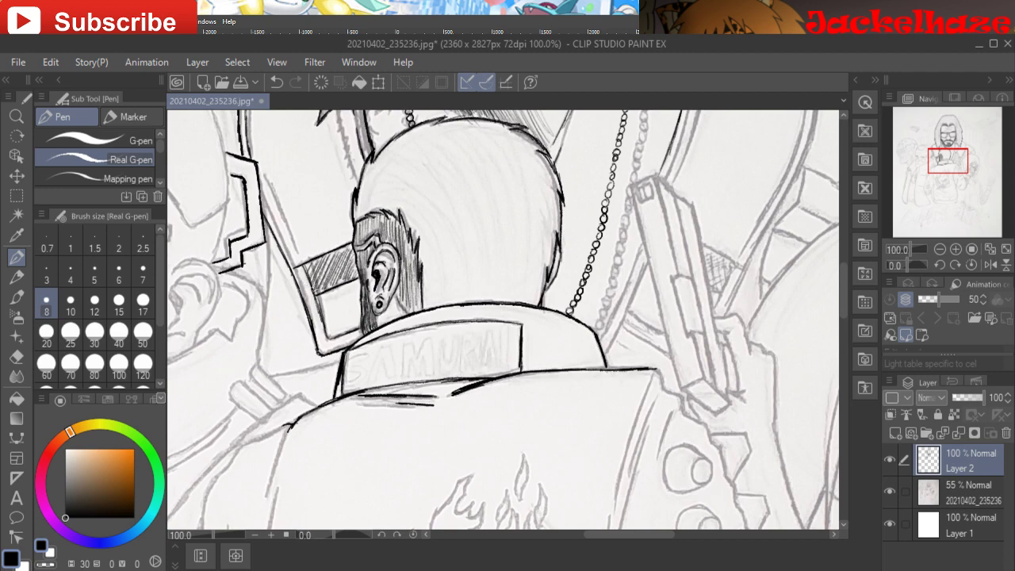
pyautogui.moveTo(309, 287)
pyautogui.mouseDown()
pyautogui.moveTo(325, 273)
pyautogui.moveTo(333, 282)
pyautogui.moveTo(342, 269)
pyautogui.moveTo(320, 274)
pyautogui.moveTo(333, 270)
pyautogui.moveTo(349, 273)
pyautogui.moveTo(327, 262)
pyautogui.moveTo(356, 265)
pyautogui.mouseUp()
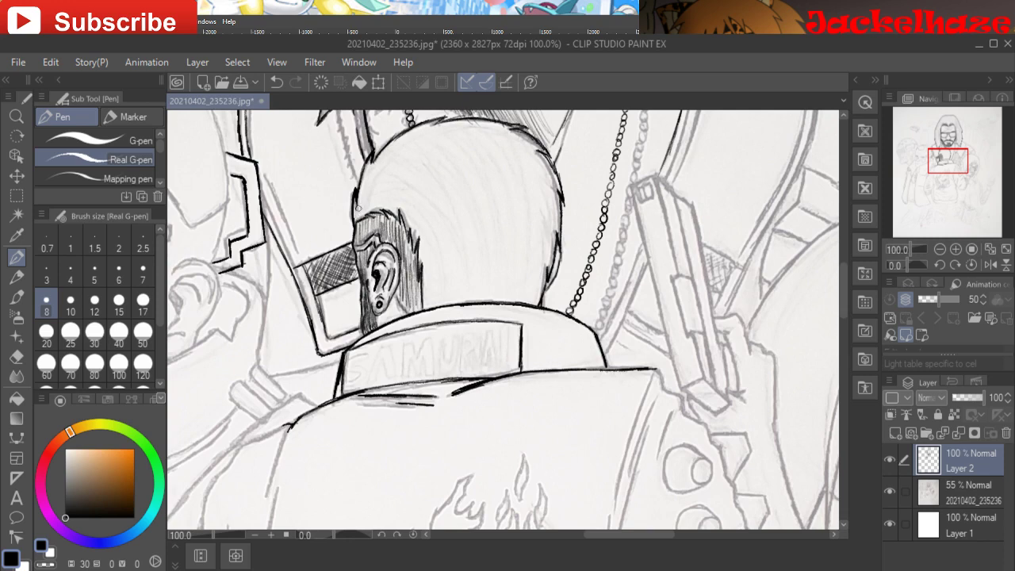
# - Ink fine hair strokes inside the head outline, from above the ear up over the crown
pyautogui.moveTo(361, 215); pyautogui.dragTo(377, 163)
pyautogui.moveTo(364, 197)
pyautogui.mouseDown()
pyautogui.moveTo(385, 155)
pyautogui.moveTo(384, 175)
pyautogui.mouseUp()
pyautogui.moveTo(372, 215)
pyautogui.mouseDown()
pyautogui.moveTo(398, 204)
pyautogui.moveTo(391, 191)
pyautogui.moveTo(372, 207)
pyautogui.mouseUp()
pyautogui.moveTo(397, 175); pyautogui.dragTo(376, 206)
pyautogui.moveTo(406, 167); pyautogui.dragTo(378, 184)
pyautogui.moveTo(407, 144)
pyautogui.mouseDown()
pyautogui.moveTo(376, 173)
pyautogui.moveTo(386, 156)
pyautogui.mouseUp()
pyautogui.moveTo(429, 130); pyautogui.dragTo(405, 145)
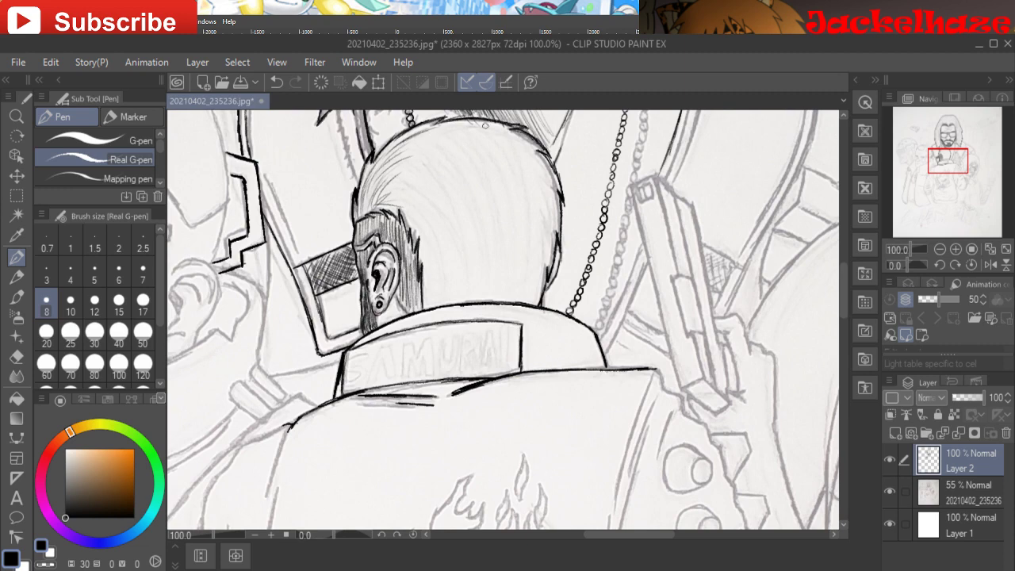
pyautogui.moveTo(506, 132); pyautogui.dragTo(437, 129)
pyautogui.moveTo(512, 137); pyautogui.dragTo(542, 157)
pyautogui.hotkey('ctrl', 's')
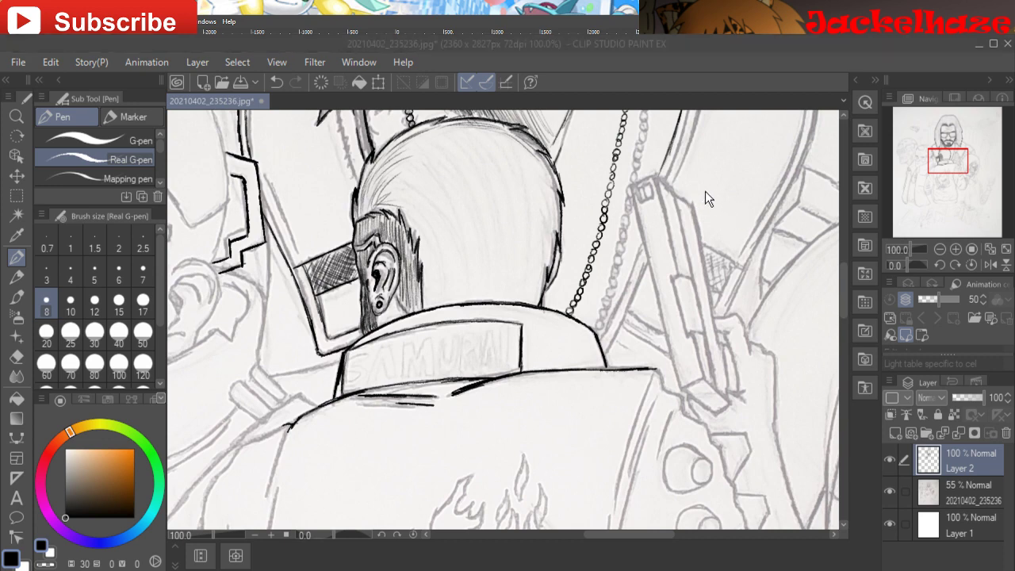
pyautogui.moveTo(480, 140)
pyautogui.mouseDown()
pyautogui.moveTo(523, 156)
pyautogui.moveTo(487, 149)
pyautogui.moveTo(545, 176)
pyautogui.mouseUp()
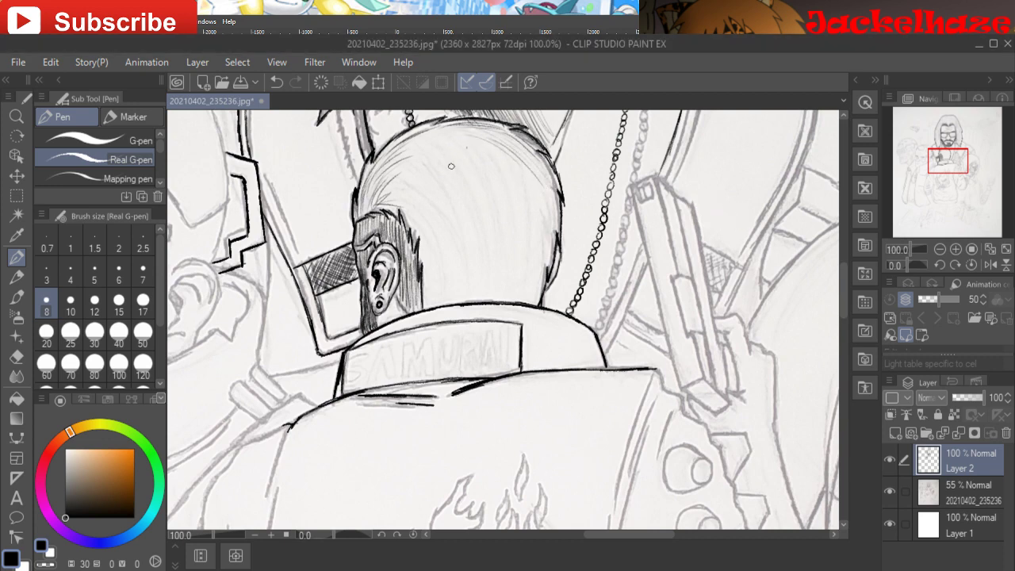
# - Ink long curved hair strands sweeping from the crown across to the right side of the head
pyautogui.moveTo(421, 176); pyautogui.dragTo(464, 221)
pyautogui.moveTo(416, 168)
pyautogui.mouseDown()
pyautogui.moveTo(498, 245)
pyautogui.moveTo(443, 200)
pyautogui.moveTo(442, 178)
pyautogui.moveTo(486, 255)
pyautogui.moveTo(407, 157)
pyautogui.moveTo(501, 230)
pyautogui.mouseUp()
pyautogui.moveTo(423, 150)
pyautogui.mouseDown()
pyautogui.moveTo(516, 266)
pyautogui.moveTo(521, 245)
pyautogui.mouseUp()
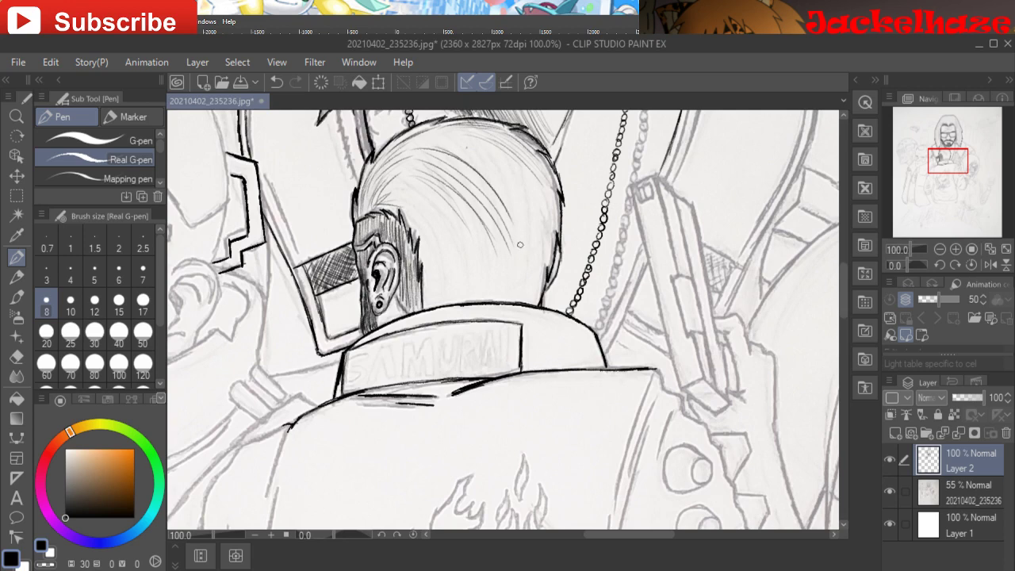
pyautogui.moveTo(453, 159); pyautogui.dragTo(524, 263)
pyautogui.moveTo(505, 190); pyautogui.dragTo(532, 262)
pyautogui.moveTo(434, 145); pyautogui.dragTo(542, 224)
pyautogui.moveTo(440, 137); pyautogui.dragTo(548, 232)
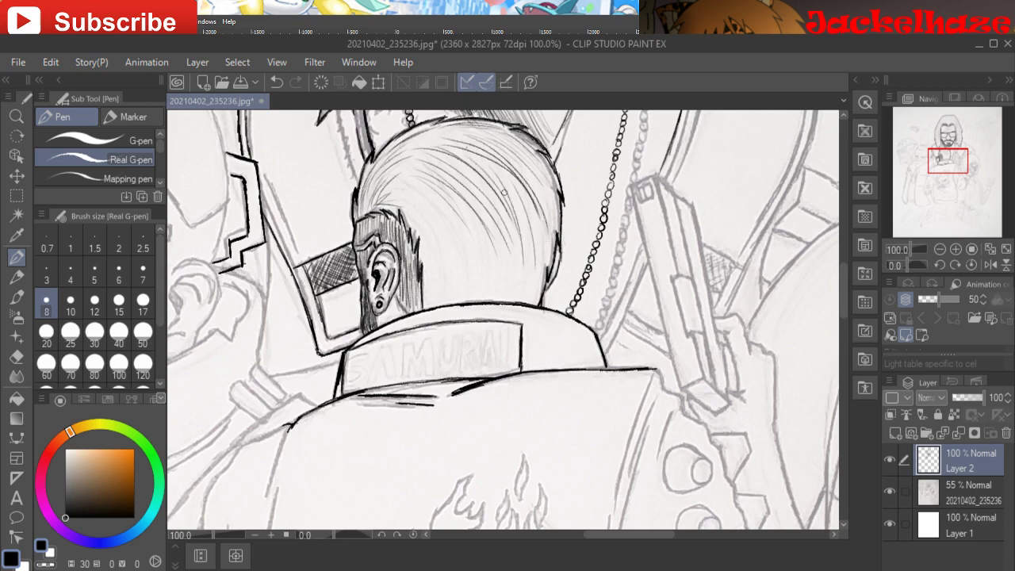
pyautogui.moveTo(524, 169); pyautogui.dragTo(554, 235)
pyautogui.moveTo(546, 185); pyautogui.dragTo(555, 228)
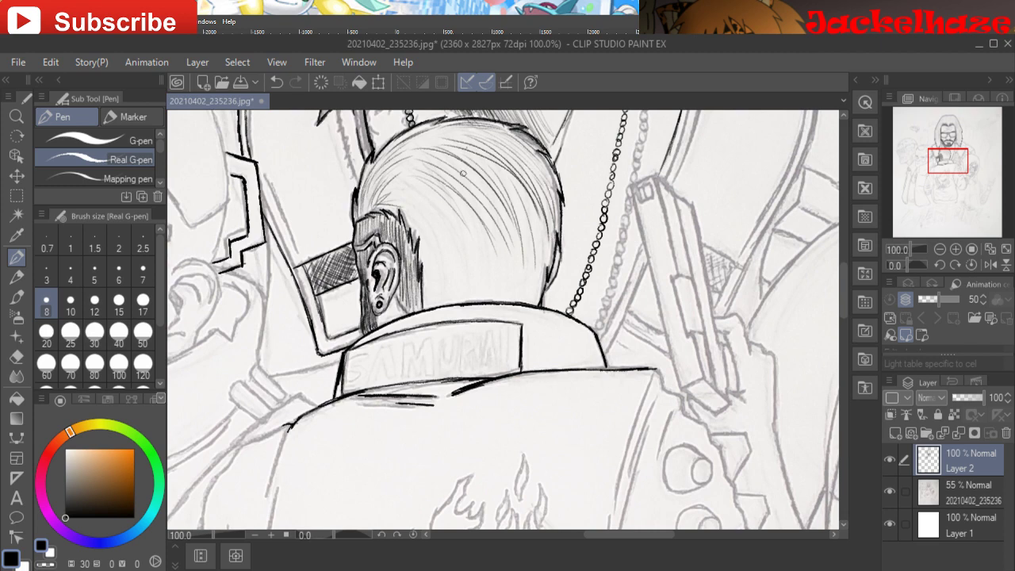
pyautogui.moveTo(450, 145); pyautogui.dragTo(530, 262)
pyautogui.moveTo(508, 179); pyautogui.dragTo(538, 273)
pyautogui.moveTo(533, 208); pyautogui.dragTo(544, 271)
pyautogui.moveTo(540, 226); pyautogui.dragTo(546, 236)
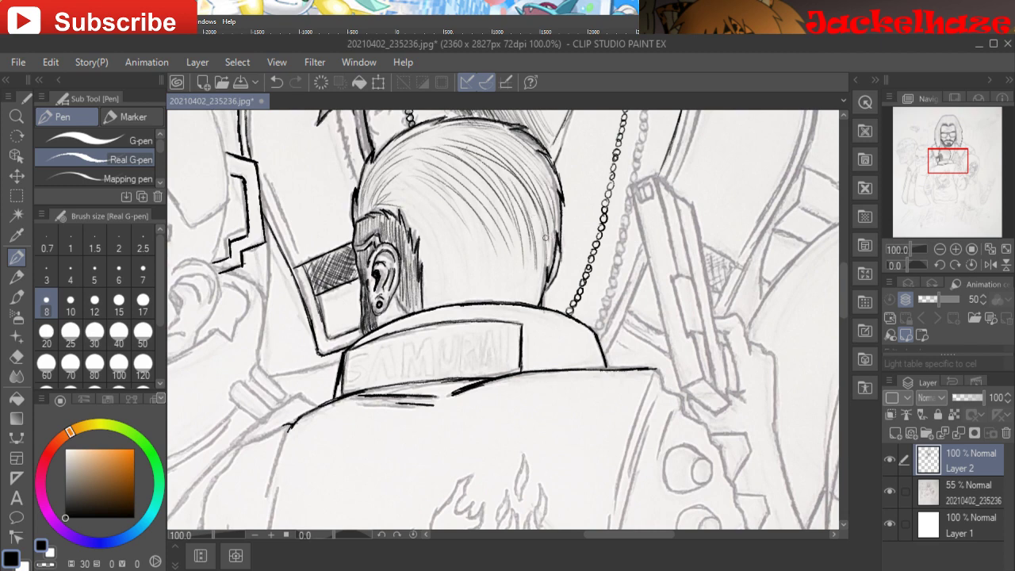
# - Ink curved hair strands down the back of the head, from behind the ear across to the nape above the collar
pyautogui.moveTo(429, 188)
pyautogui.mouseDown()
pyautogui.moveTo(454, 230)
pyautogui.moveTo(456, 269)
pyautogui.mouseUp()
pyautogui.moveTo(393, 191); pyautogui.dragTo(444, 256)
pyautogui.moveTo(406, 210)
pyautogui.mouseDown()
pyautogui.moveTo(442, 265)
pyautogui.moveTo(437, 283)
pyautogui.mouseUp()
pyautogui.moveTo(418, 227); pyautogui.dragTo(435, 299)
pyautogui.moveTo(417, 245); pyautogui.dragTo(430, 303)
pyautogui.moveTo(441, 225)
pyautogui.mouseDown()
pyautogui.moveTo(453, 303)
pyautogui.moveTo(467, 282)
pyautogui.mouseUp()
pyautogui.moveTo(445, 214)
pyautogui.mouseDown()
pyautogui.moveTo(467, 283)
pyautogui.moveTo(444, 221)
pyautogui.moveTo(470, 297)
pyautogui.mouseUp()
pyautogui.moveTo(456, 215)
pyautogui.mouseDown()
pyautogui.moveTo(481, 304)
pyautogui.moveTo(485, 282)
pyautogui.mouseUp()
pyautogui.moveTo(436, 189)
pyautogui.mouseDown()
pyautogui.moveTo(476, 232)
pyautogui.moveTo(498, 297)
pyautogui.mouseUp()
pyautogui.moveTo(468, 210)
pyautogui.mouseDown()
pyautogui.moveTo(493, 295)
pyautogui.moveTo(509, 293)
pyautogui.mouseUp()
pyautogui.moveTo(504, 222); pyautogui.dragTo(520, 271)
pyautogui.moveTo(514, 249)
pyautogui.mouseDown()
pyautogui.moveTo(521, 297)
pyautogui.moveTo(533, 290)
pyautogui.moveTo(541, 304)
pyautogui.moveTo(523, 294)
pyautogui.moveTo(532, 304)
pyautogui.mouseUp()
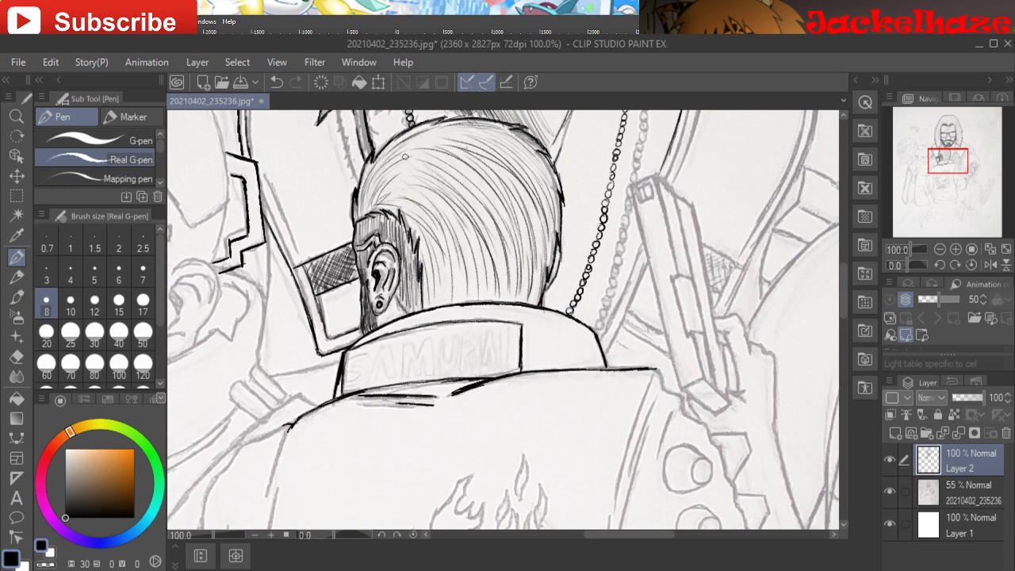
# - Thicken the hair with extra curved strands between the existing ones, from the crown to behind the ear
pyautogui.moveTo(399, 147)
pyautogui.mouseDown()
pyautogui.moveTo(479, 136)
pyautogui.moveTo(421, 151)
pyautogui.moveTo(453, 125)
pyautogui.moveTo(508, 162)
pyautogui.mouseUp()
pyautogui.moveTo(447, 127); pyautogui.dragTo(525, 165)
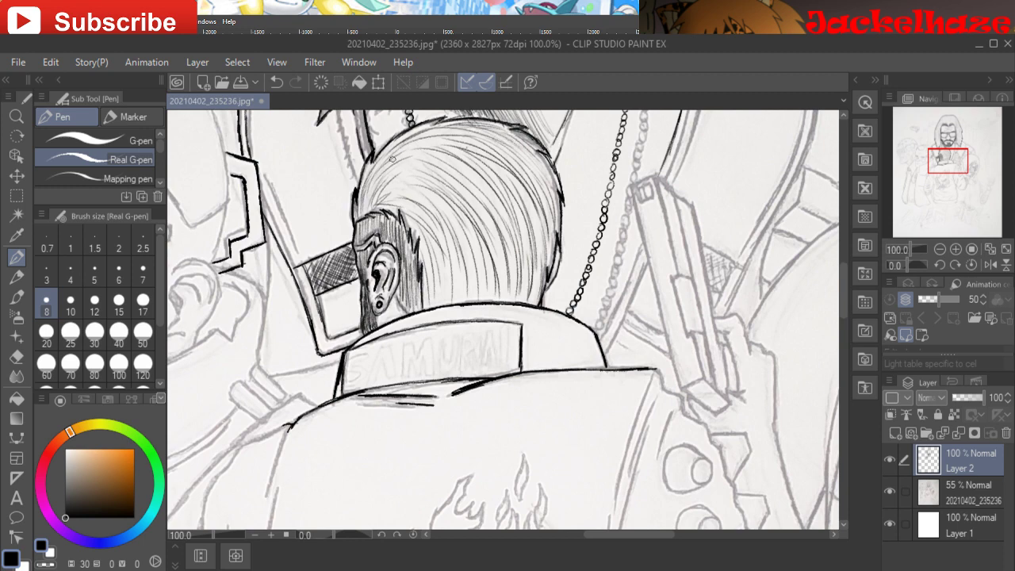
pyautogui.moveTo(399, 152)
pyautogui.mouseDown()
pyautogui.moveTo(509, 165)
pyautogui.moveTo(500, 159)
pyautogui.moveTo(499, 178)
pyautogui.mouseUp()
pyautogui.moveTo(389, 171)
pyautogui.mouseDown()
pyautogui.moveTo(443, 160)
pyautogui.moveTo(499, 192)
pyautogui.moveTo(498, 208)
pyautogui.mouseUp()
pyautogui.moveTo(388, 191)
pyautogui.mouseDown()
pyautogui.moveTo(495, 211)
pyautogui.moveTo(479, 226)
pyautogui.moveTo(469, 212)
pyautogui.moveTo(479, 264)
pyautogui.mouseUp()
pyautogui.moveTo(430, 204); pyautogui.dragTo(474, 262)
pyautogui.moveTo(394, 200); pyautogui.dragTo(441, 216)
pyautogui.moveTo(382, 206)
pyautogui.mouseDown()
pyautogui.moveTo(436, 230)
pyautogui.moveTo(427, 278)
pyautogui.mouseUp()
pyautogui.moveTo(408, 221); pyautogui.dragTo(429, 284)
pyautogui.moveTo(444, 246)
pyautogui.mouseDown()
pyautogui.moveTo(446, 295)
pyautogui.moveTo(475, 298)
pyautogui.mouseUp()
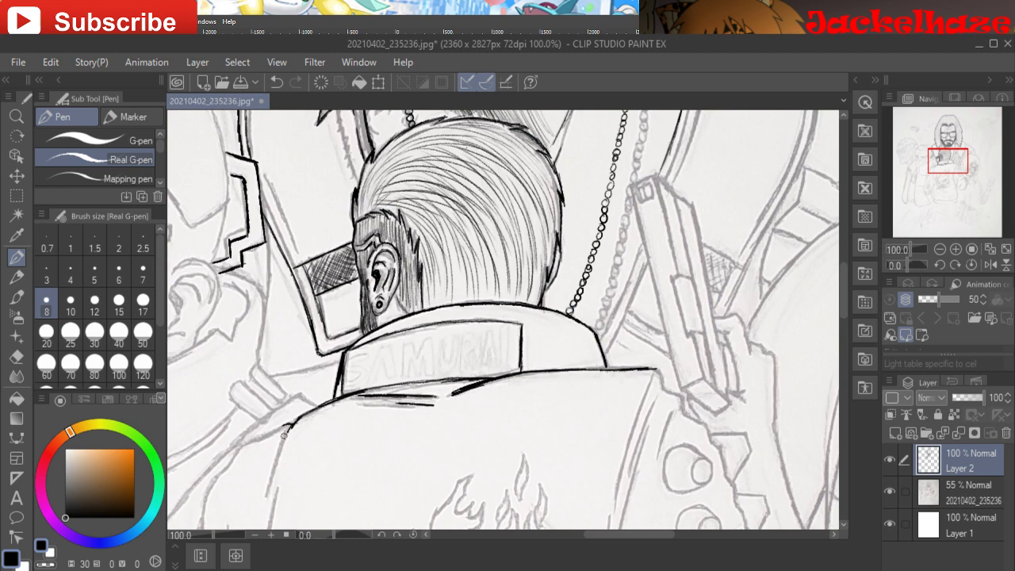
# - Ink the jacket's left armhole seam from the shoulder down beside the flaming demon mask on the back
pyautogui.moveTo(287, 428); pyautogui.dragTo(265, 498)
pyautogui.moveTo(502, 319); pyautogui.dragTo(557, 116)
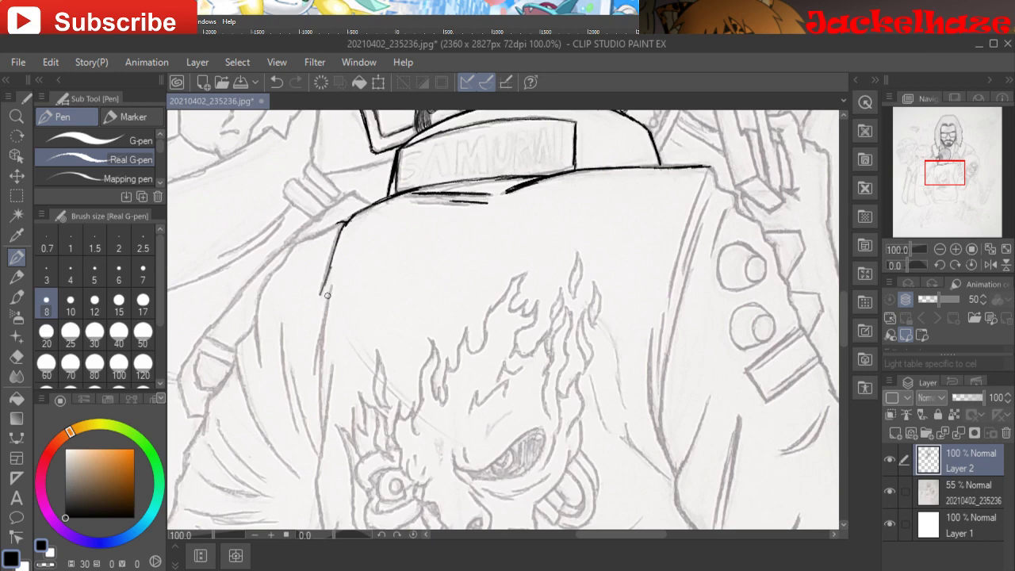
pyautogui.moveTo(330, 287)
pyautogui.mouseDown()
pyautogui.moveTo(314, 365)
pyautogui.moveTo(319, 425)
pyautogui.mouseUp()
pyautogui.moveTo(333, 361); pyautogui.dragTo(314, 481)
pyautogui.moveTo(380, 342); pyautogui.dragTo(501, 288)
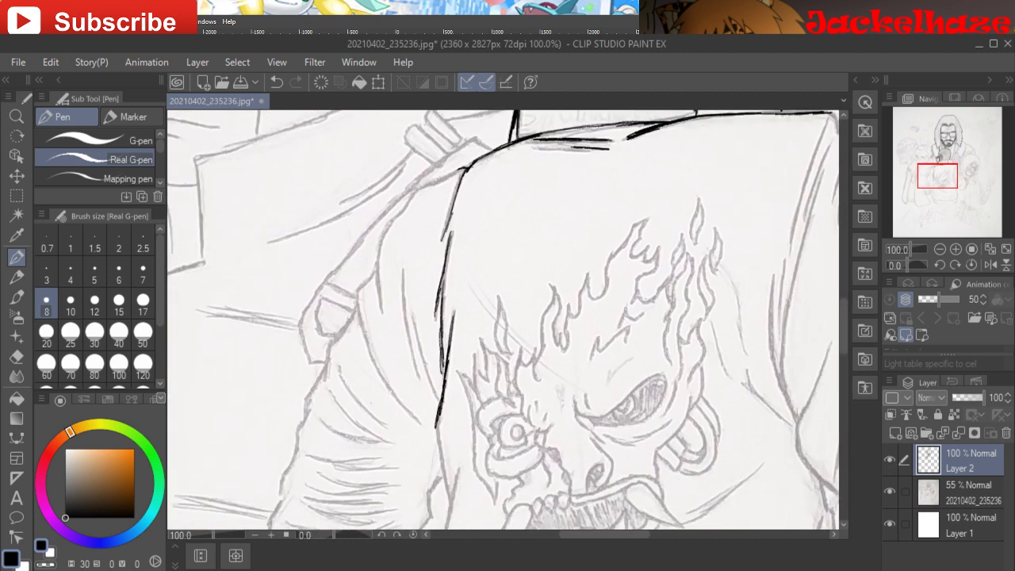
# - Ink the left shoulder outline with its long vertical folds and the curved crease closing the upper sleeve
pyautogui.moveTo(460, 169)
pyautogui.mouseDown()
pyautogui.moveTo(410, 192)
pyautogui.moveTo(387, 224)
pyautogui.moveTo(383, 311)
pyautogui.mouseUp()
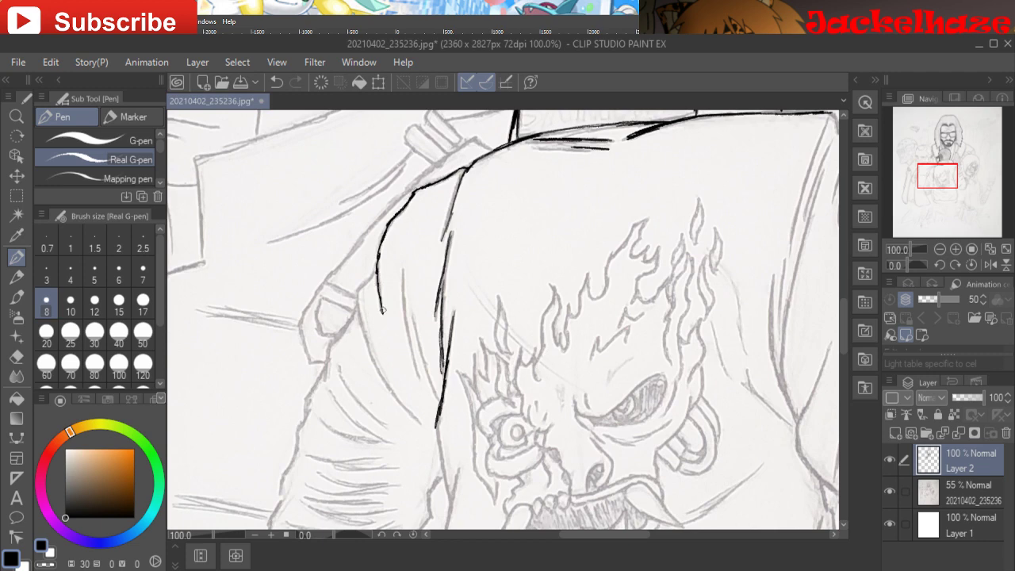
pyautogui.moveTo(403, 269); pyautogui.dragTo(420, 382)
pyautogui.moveTo(411, 306); pyautogui.dragTo(437, 402)
pyautogui.moveTo(406, 346); pyautogui.dragTo(417, 378)
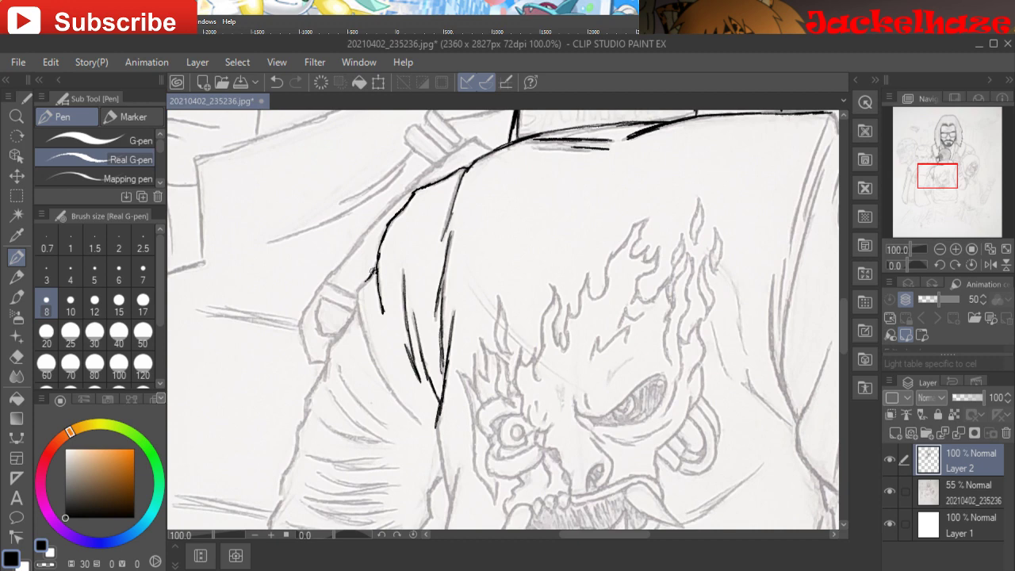
pyautogui.moveTo(378, 271)
pyautogui.mouseDown()
pyautogui.moveTo(360, 301)
pyautogui.moveTo(370, 349)
pyautogui.moveTo(425, 426)
pyautogui.mouseUp()
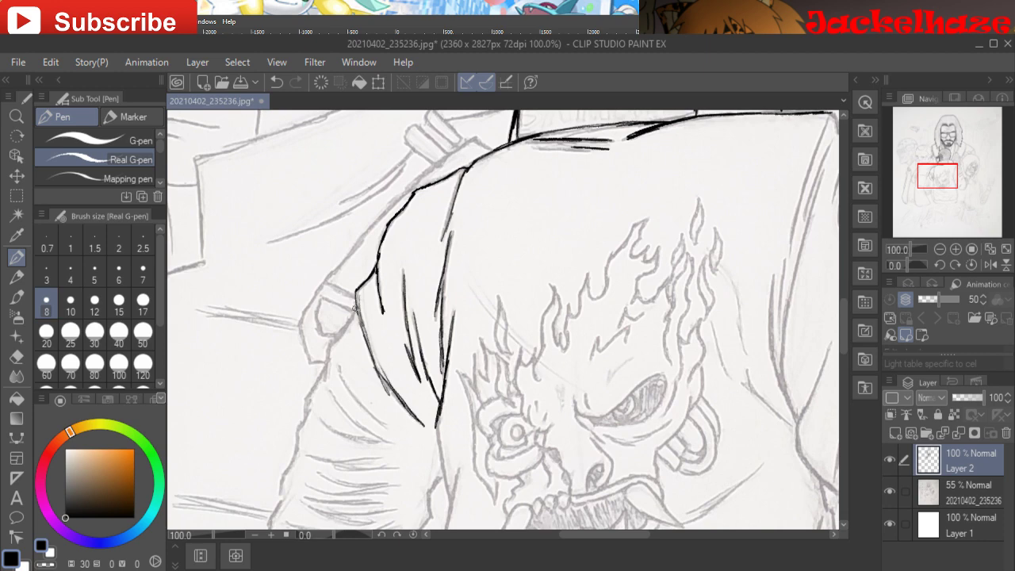
# - Ink the wavy outline of the bunched left sleeve down to the cuff and up to the armpit, plus the adjoining torso edge
pyautogui.moveTo(353, 308)
pyautogui.mouseDown()
pyautogui.moveTo(311, 388)
pyautogui.moveTo(269, 525)
pyautogui.moveTo(386, 462)
pyautogui.moveTo(533, 326)
pyautogui.moveTo(412, 300)
pyautogui.mouseUp()
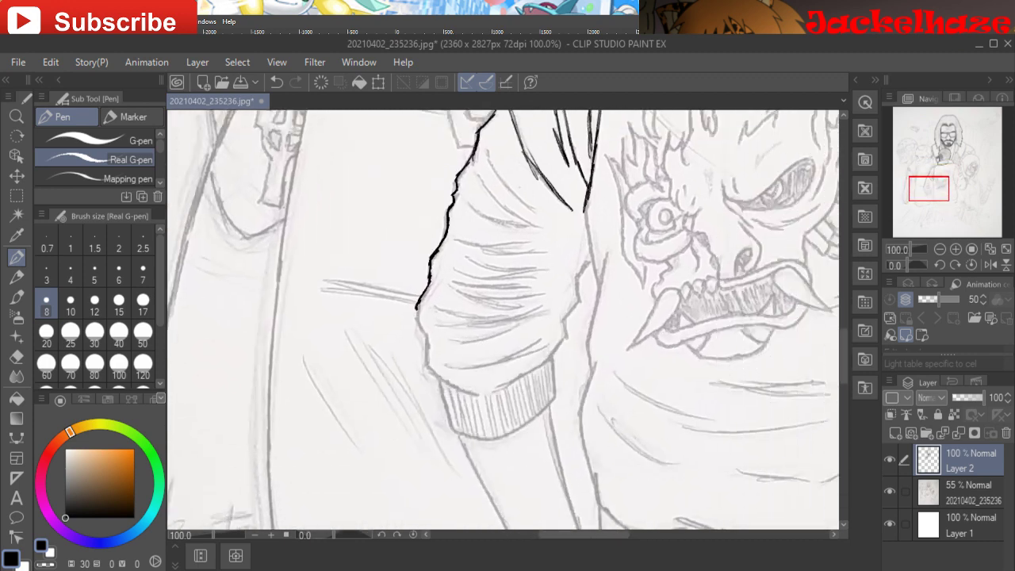
pyautogui.moveTo(476, 394)
pyautogui.mouseDown()
pyautogui.moveTo(434, 377)
pyautogui.moveTo(428, 349)
pyautogui.mouseUp()
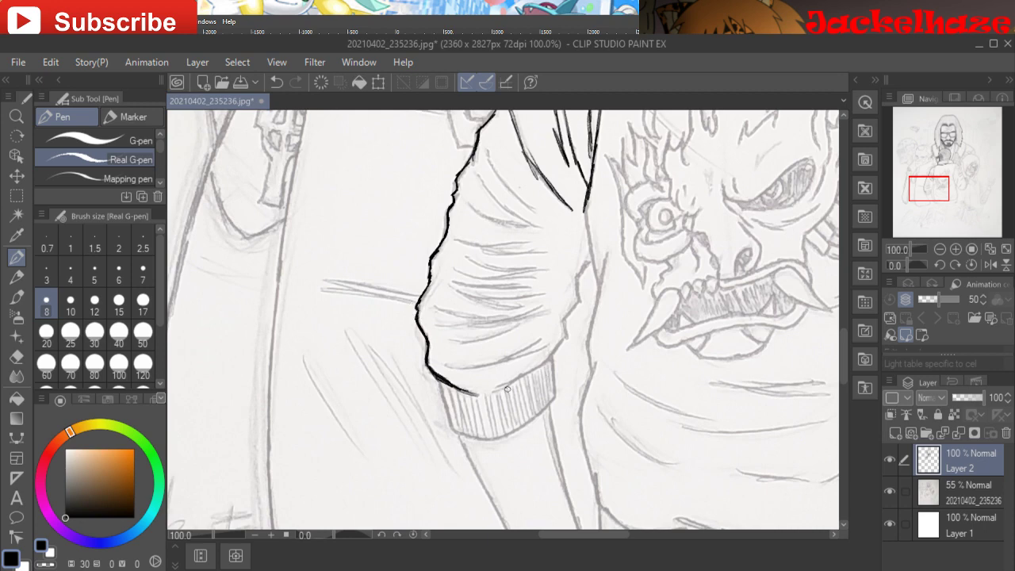
pyautogui.moveTo(496, 388)
pyautogui.mouseDown()
pyautogui.moveTo(543, 366)
pyautogui.moveTo(564, 337)
pyautogui.moveTo(560, 325)
pyautogui.moveTo(567, 335)
pyautogui.moveTo(562, 320)
pyautogui.moveTo(591, 261)
pyautogui.mouseUp()
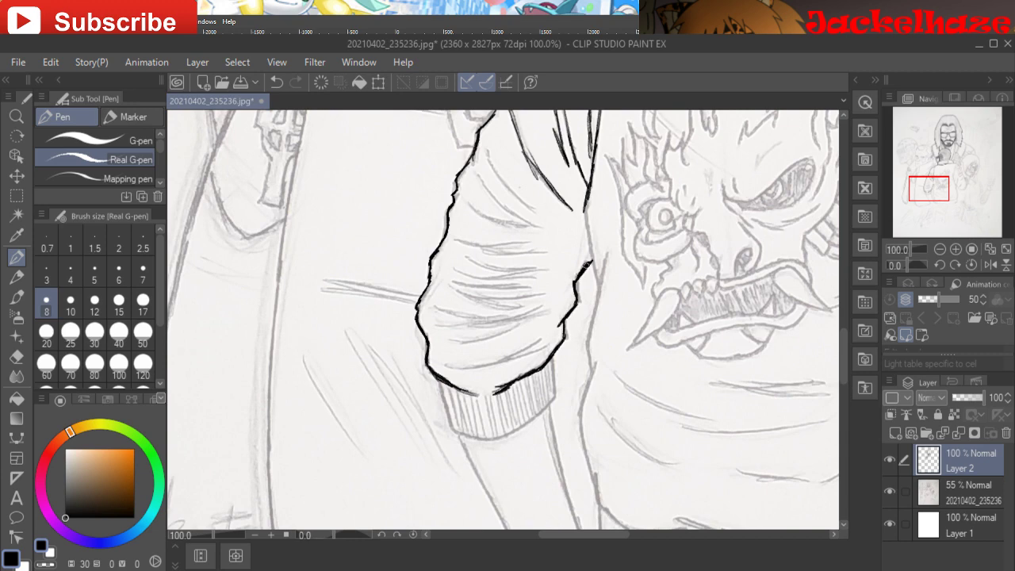
pyautogui.moveTo(588, 217)
pyautogui.mouseDown()
pyautogui.moveTo(586, 254)
pyautogui.moveTo(599, 283)
pyautogui.moveTo(592, 365)
pyautogui.moveTo(716, 300)
pyautogui.moveTo(657, 188)
pyautogui.moveTo(486, 268)
pyautogui.moveTo(485, 255)
pyautogui.mouseUp()
# - Outline the left sleeve's ribbed cuff and fill it with dense vertical hatching
pyautogui.moveTo(370, 257); pyautogui.dragTo(383, 304)
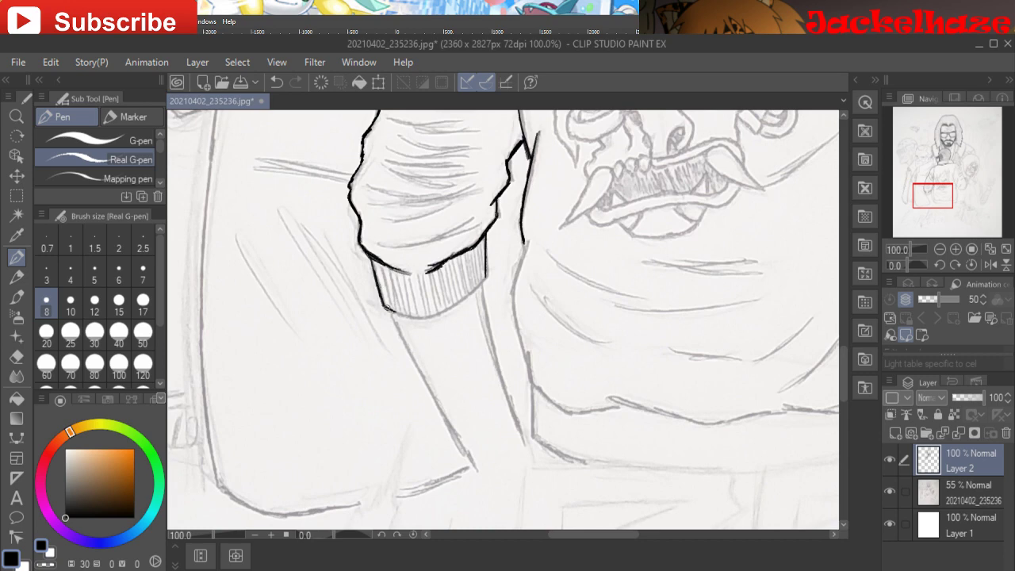
pyautogui.moveTo(394, 311)
pyautogui.mouseDown()
pyautogui.moveTo(441, 310)
pyautogui.moveTo(485, 281)
pyautogui.mouseUp()
pyautogui.moveTo(377, 267)
pyautogui.mouseDown()
pyautogui.moveTo(384, 302)
pyautogui.moveTo(392, 308)
pyautogui.moveTo(396, 277)
pyautogui.moveTo(403, 309)
pyautogui.moveTo(417, 314)
pyautogui.moveTo(418, 277)
pyautogui.moveTo(424, 309)
pyautogui.moveTo(428, 276)
pyautogui.moveTo(433, 308)
pyautogui.moveTo(434, 290)
pyautogui.moveTo(442, 307)
pyautogui.moveTo(446, 274)
pyautogui.moveTo(450, 303)
pyautogui.moveTo(452, 262)
pyautogui.moveTo(458, 297)
pyautogui.moveTo(456, 257)
pyautogui.moveTo(468, 294)
pyautogui.moveTo(481, 251)
pyautogui.moveTo(482, 279)
pyautogui.mouseUp()
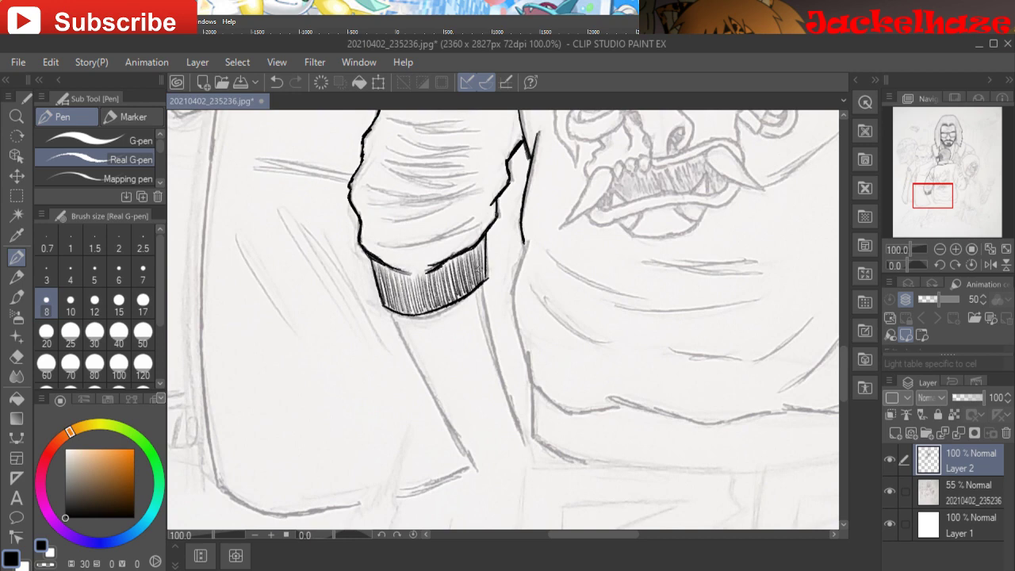
# - Ink curved fabric folds across the lower left sleeve, just above the ribbed cuff
pyautogui.moveTo(377, 248)
pyautogui.mouseDown()
pyautogui.moveTo(463, 231)
pyautogui.moveTo(427, 242)
pyautogui.mouseUp()
pyautogui.moveTo(478, 216)
pyautogui.mouseDown()
pyautogui.moveTo(409, 246)
pyautogui.moveTo(418, 216)
pyautogui.moveTo(453, 202)
pyautogui.mouseUp()
pyautogui.moveTo(384, 205)
pyautogui.mouseDown()
pyautogui.moveTo(479, 185)
pyautogui.moveTo(456, 192)
pyautogui.mouseUp()
pyautogui.moveTo(371, 187); pyautogui.dragTo(435, 196)
pyautogui.moveTo(387, 194)
pyautogui.mouseDown()
pyautogui.moveTo(434, 194)
pyautogui.moveTo(404, 195)
pyautogui.moveTo(451, 189)
pyautogui.moveTo(409, 194)
pyautogui.moveTo(462, 187)
pyautogui.mouseUp()
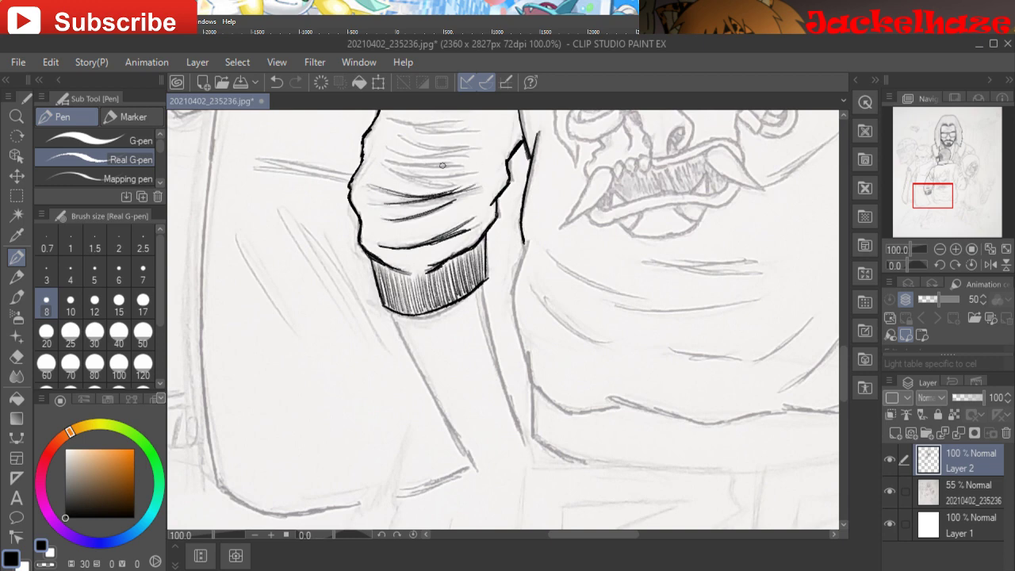
pyautogui.moveTo(393, 175)
pyautogui.mouseDown()
pyautogui.moveTo(453, 185)
pyautogui.moveTo(434, 185)
pyautogui.moveTo(478, 173)
pyautogui.moveTo(446, 180)
pyautogui.mouseUp()
# - Ink the stacked horizontal folds across the middle of the left sleeve, around elbow height
pyautogui.moveTo(491, 238); pyautogui.dragTo(506, 373)
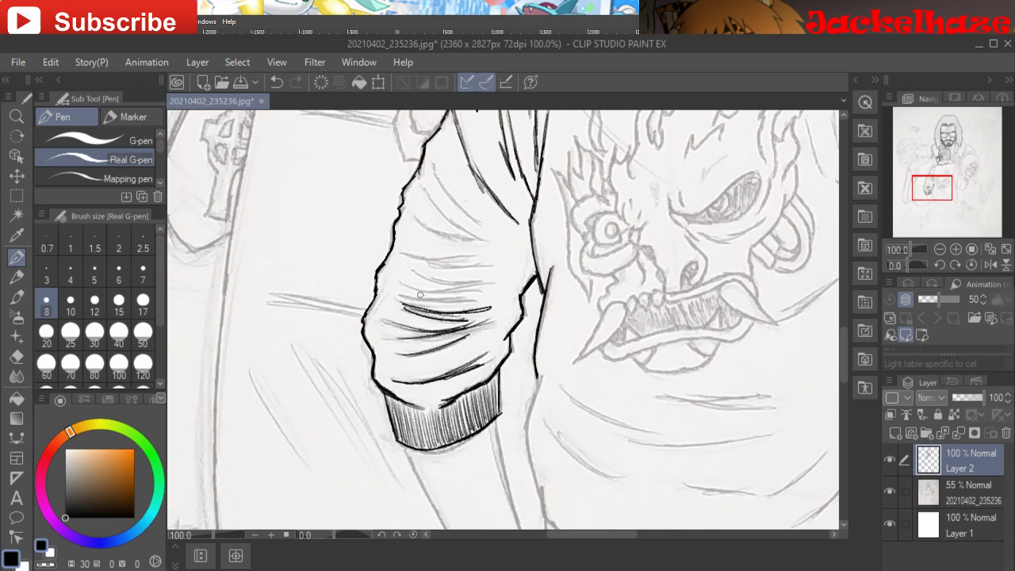
pyautogui.moveTo(380, 284)
pyautogui.mouseDown()
pyautogui.moveTo(435, 297)
pyautogui.moveTo(471, 288)
pyautogui.moveTo(421, 295)
pyautogui.moveTo(434, 297)
pyautogui.moveTo(393, 283)
pyautogui.moveTo(483, 295)
pyautogui.moveTo(401, 280)
pyautogui.moveTo(487, 287)
pyautogui.mouseUp()
pyautogui.moveTo(403, 265); pyautogui.dragTo(474, 281)
pyautogui.moveTo(404, 254); pyautogui.dragTo(473, 258)
pyautogui.moveTo(395, 248)
pyautogui.mouseDown()
pyautogui.moveTo(452, 277)
pyautogui.moveTo(492, 268)
pyautogui.mouseUp()
pyautogui.moveTo(408, 214); pyautogui.dragTo(479, 242)
pyautogui.moveTo(432, 230); pyautogui.dragTo(489, 236)
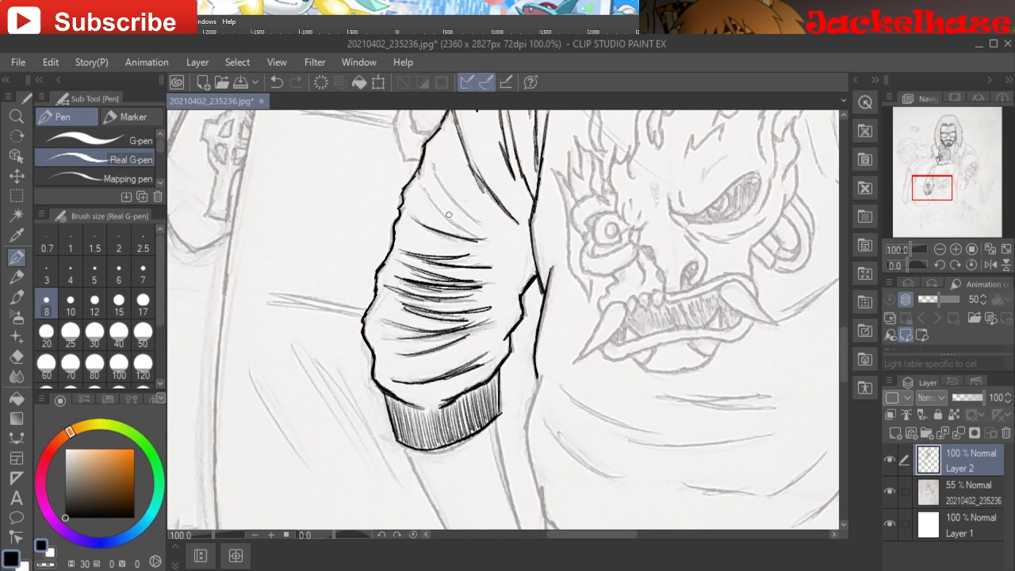
# - Ink diagonal folds on the upper left sleeve and short creases converging on the armpit
pyautogui.moveTo(428, 190); pyautogui.dragTo(489, 242)
pyautogui.moveTo(425, 192); pyautogui.dragTo(494, 243)
pyautogui.moveTo(433, 169)
pyautogui.mouseDown()
pyautogui.moveTo(493, 232)
pyautogui.moveTo(465, 207)
pyautogui.moveTo(487, 231)
pyautogui.mouseUp()
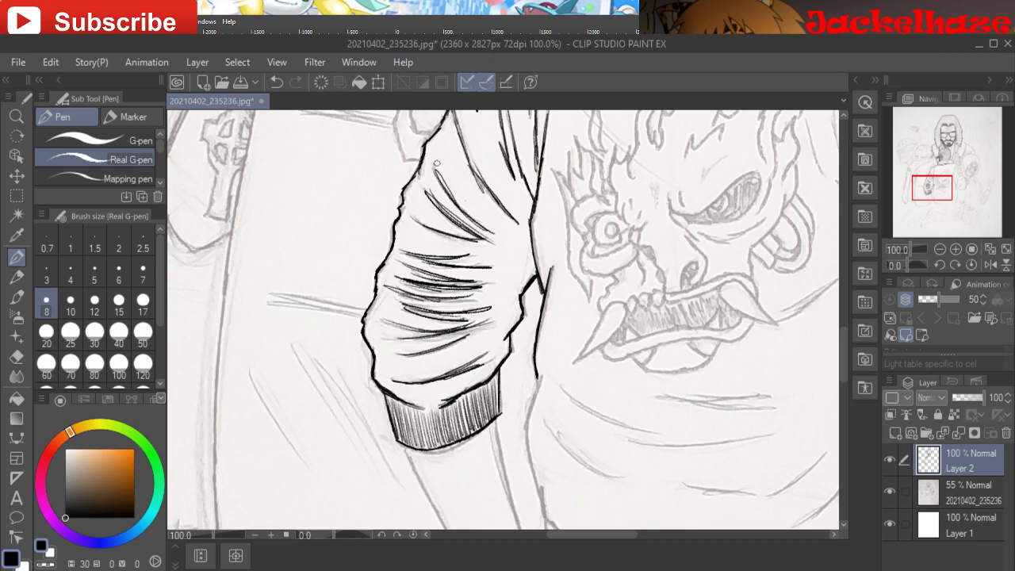
pyautogui.moveTo(493, 279); pyautogui.dragTo(526, 279)
pyautogui.moveTo(476, 258)
pyautogui.mouseDown()
pyautogui.moveTo(522, 275)
pyautogui.moveTo(463, 262)
pyautogui.moveTo(525, 270)
pyautogui.moveTo(478, 254)
pyautogui.moveTo(527, 244)
pyautogui.mouseUp()
pyautogui.moveTo(479, 222)
pyautogui.mouseDown()
pyautogui.moveTo(524, 248)
pyautogui.moveTo(519, 237)
pyautogui.mouseUp()
pyautogui.moveTo(480, 203); pyautogui.dragTo(525, 235)
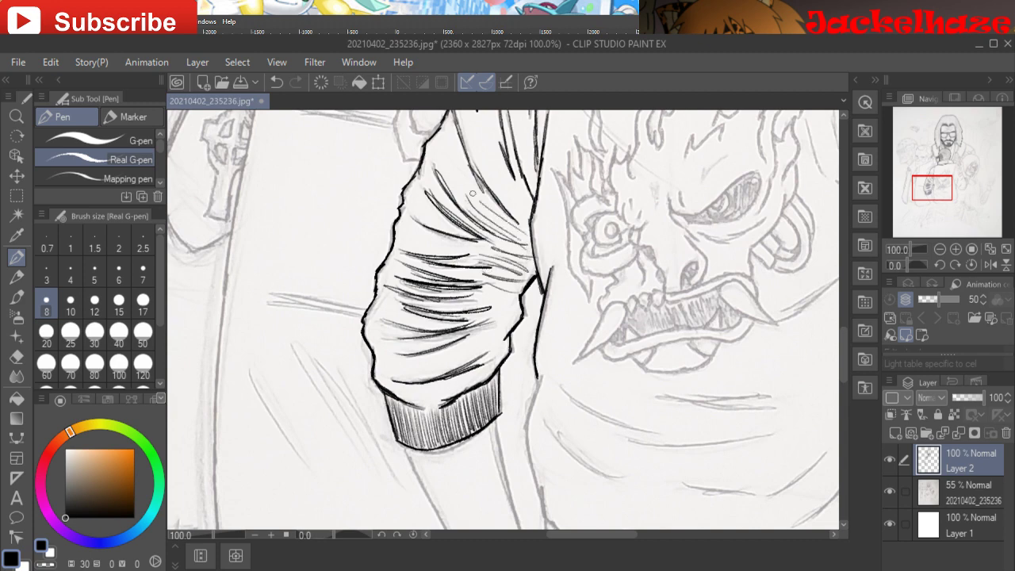
# - Add fine crease lines between the left sleeve's folds, from its outer edge down to above the cuff
pyautogui.moveTo(396, 226)
pyautogui.mouseDown()
pyautogui.moveTo(437, 248)
pyautogui.moveTo(455, 239)
pyautogui.mouseUp()
pyautogui.moveTo(421, 171); pyautogui.dragTo(454, 202)
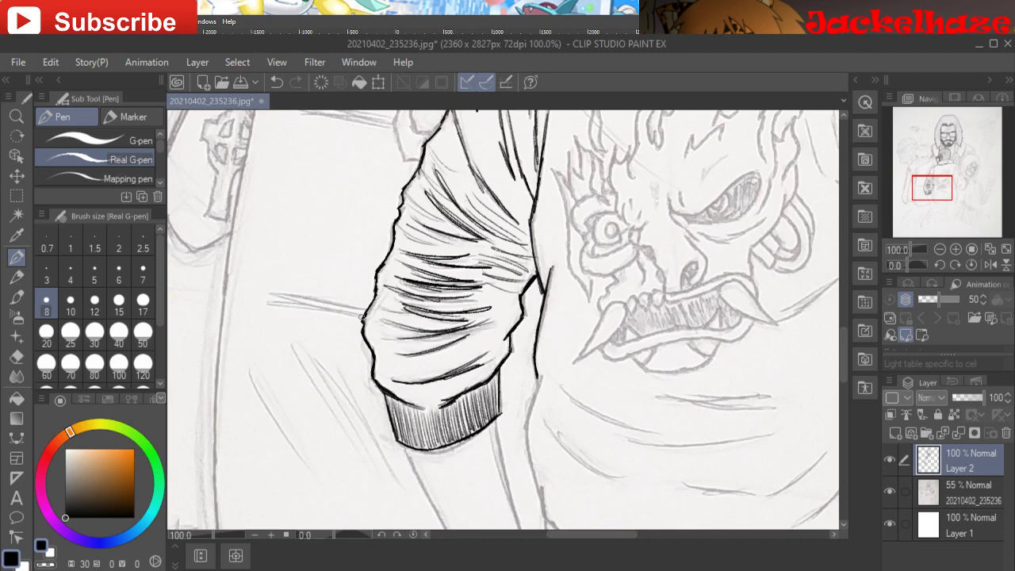
pyautogui.moveTo(363, 321)
pyautogui.mouseDown()
pyautogui.moveTo(412, 334)
pyautogui.moveTo(418, 346)
pyautogui.moveTo(391, 369)
pyautogui.moveTo(424, 358)
pyautogui.mouseUp()
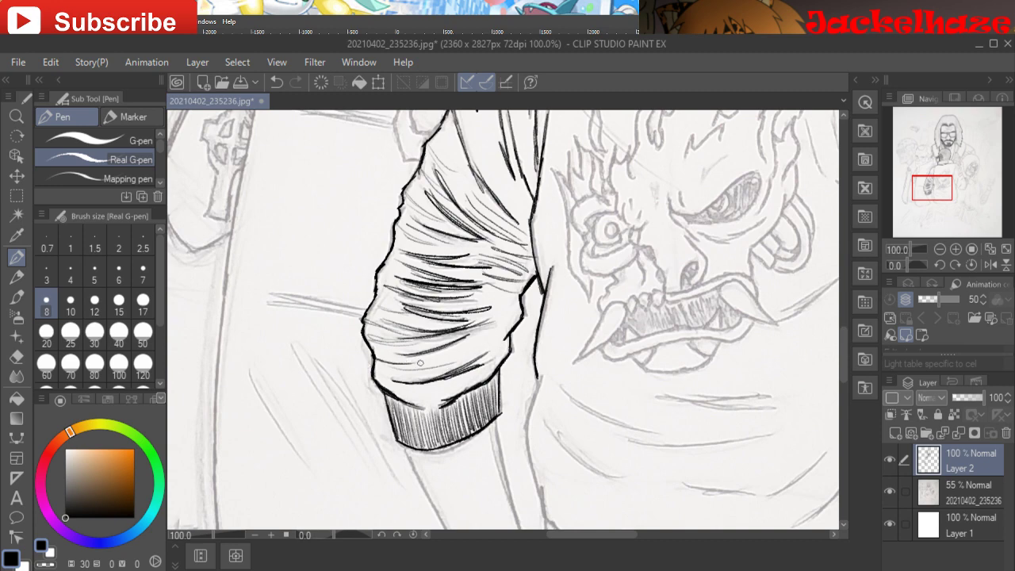
pyautogui.moveTo(410, 398)
pyautogui.mouseDown()
pyautogui.moveTo(475, 389)
pyautogui.moveTo(448, 404)
pyautogui.mouseUp()
pyautogui.moveTo(477, 358)
pyautogui.mouseDown()
pyautogui.moveTo(508, 354)
pyautogui.moveTo(511, 327)
pyautogui.moveTo(471, 330)
pyautogui.mouseUp()
# - Add fine fold lines on the left shoulder between its outer contour and the armhole seam
pyautogui.moveTo(520, 306)
pyautogui.mouseDown()
pyautogui.moveTo(481, 313)
pyautogui.moveTo(481, 301)
pyautogui.moveTo(631, 432)
pyautogui.moveTo(504, 480)
pyautogui.moveTo(495, 517)
pyautogui.mouseUp()
pyautogui.moveTo(522, 214); pyautogui.dragTo(511, 262)
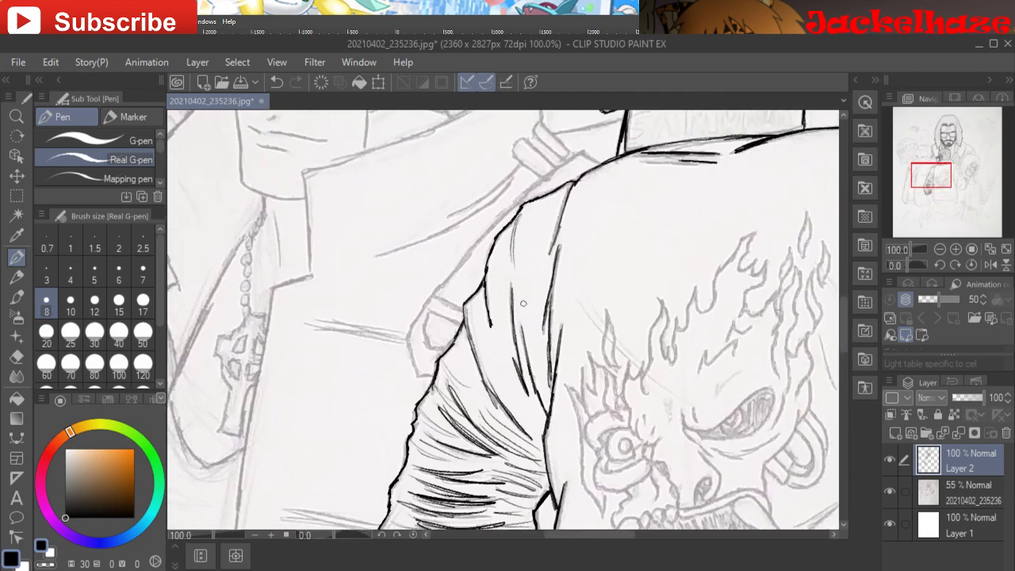
pyautogui.moveTo(539, 209); pyautogui.dragTo(524, 420)
pyautogui.moveTo(485, 343); pyautogui.dragTo(522, 406)
# - Ink both edges of the left forearm from the ribbed cuff down to the jacket hem
pyautogui.moveTo(476, 519); pyautogui.dragTo(476, 101)
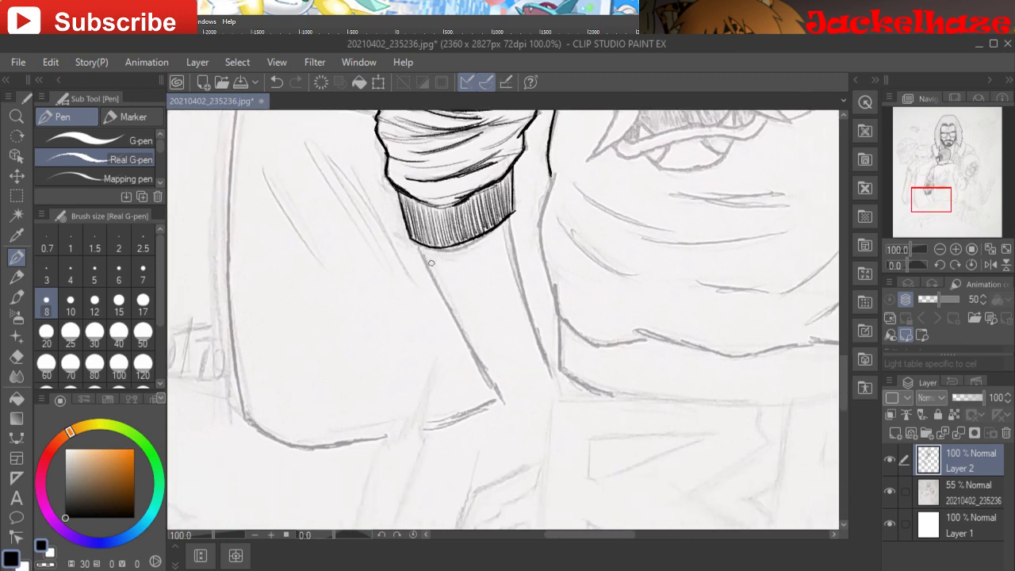
pyautogui.moveTo(419, 248); pyautogui.dragTo(477, 359)
pyautogui.moveTo(459, 322); pyautogui.dragTo(504, 402)
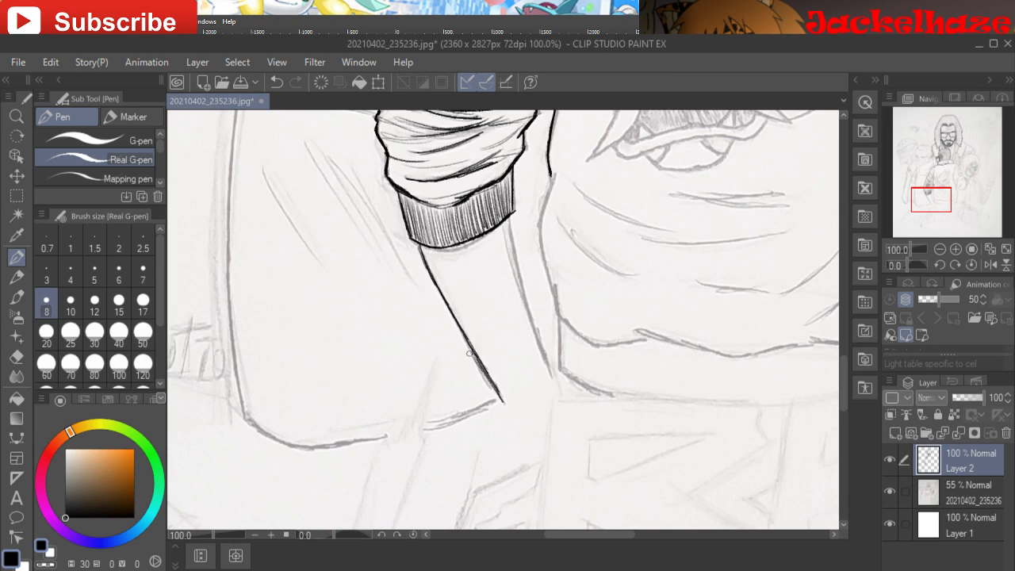
pyautogui.moveTo(552, 373)
pyautogui.mouseDown()
pyautogui.moveTo(530, 324)
pyautogui.moveTo(511, 218)
pyautogui.mouseUp()
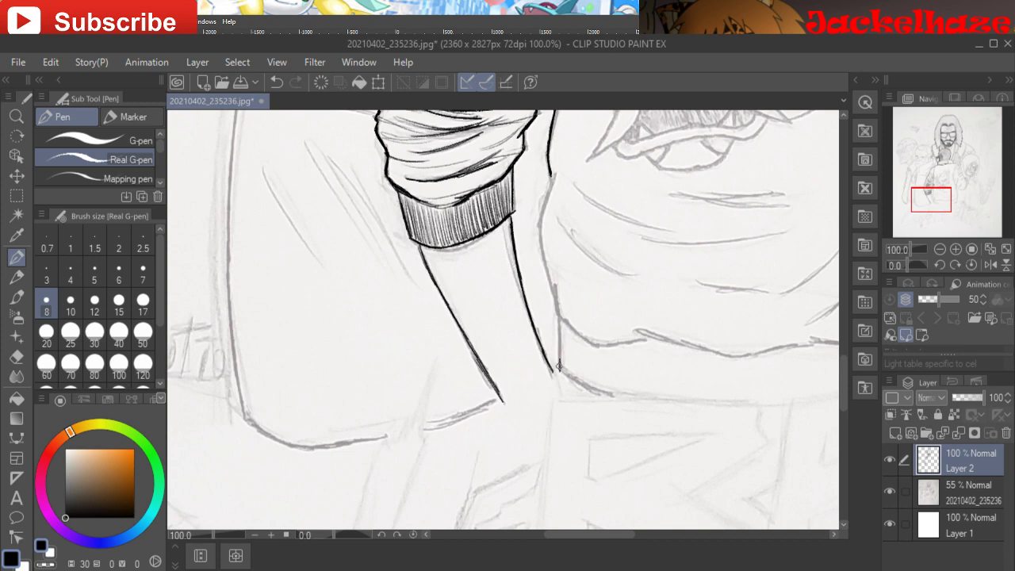
# - Ink the lower left side of the jacket's torso and the full outline of its waistband
pyautogui.moveTo(558, 365)
pyautogui.mouseDown()
pyautogui.moveTo(561, 319)
pyautogui.moveTo(589, 348)
pyautogui.mouseUp()
pyautogui.moveTo(555, 315)
pyautogui.mouseDown()
pyautogui.moveTo(540, 258)
pyautogui.moveTo(552, 175)
pyautogui.moveTo(544, 186)
pyautogui.mouseUp()
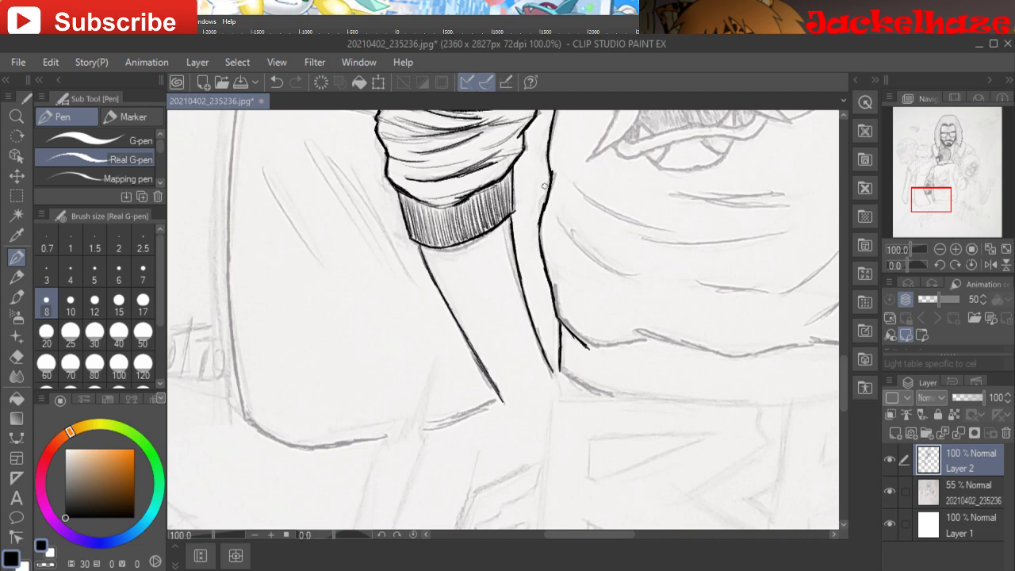
pyautogui.moveTo(502, 403)
pyautogui.mouseDown()
pyautogui.moveTo(624, 361)
pyautogui.moveTo(394, 292)
pyautogui.moveTo(300, 334)
pyautogui.mouseUp()
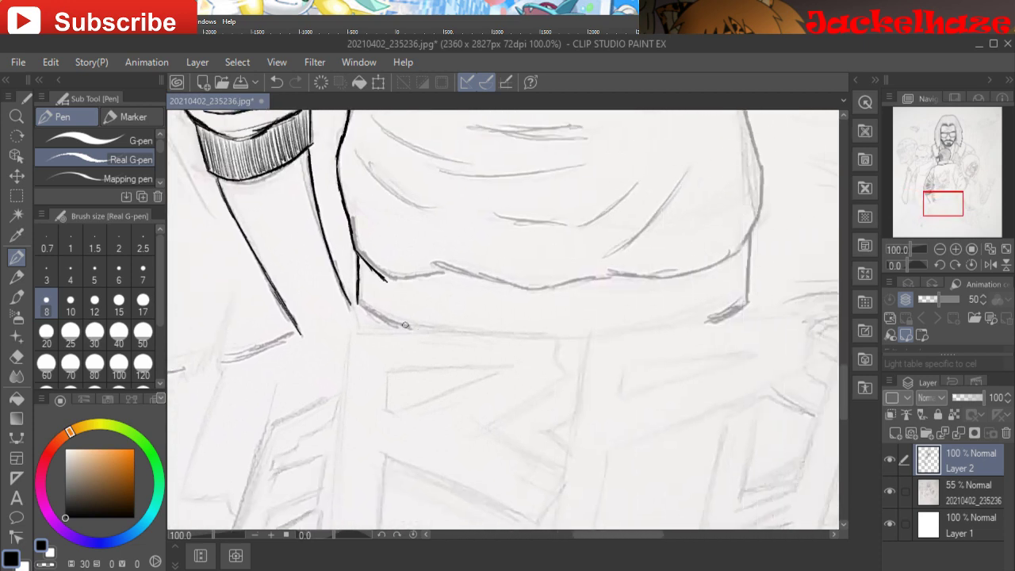
pyautogui.moveTo(359, 302)
pyautogui.mouseDown()
pyautogui.moveTo(474, 331)
pyautogui.moveTo(592, 336)
pyautogui.moveTo(697, 324)
pyautogui.moveTo(746, 301)
pyautogui.moveTo(750, 236)
pyautogui.mouseUp()
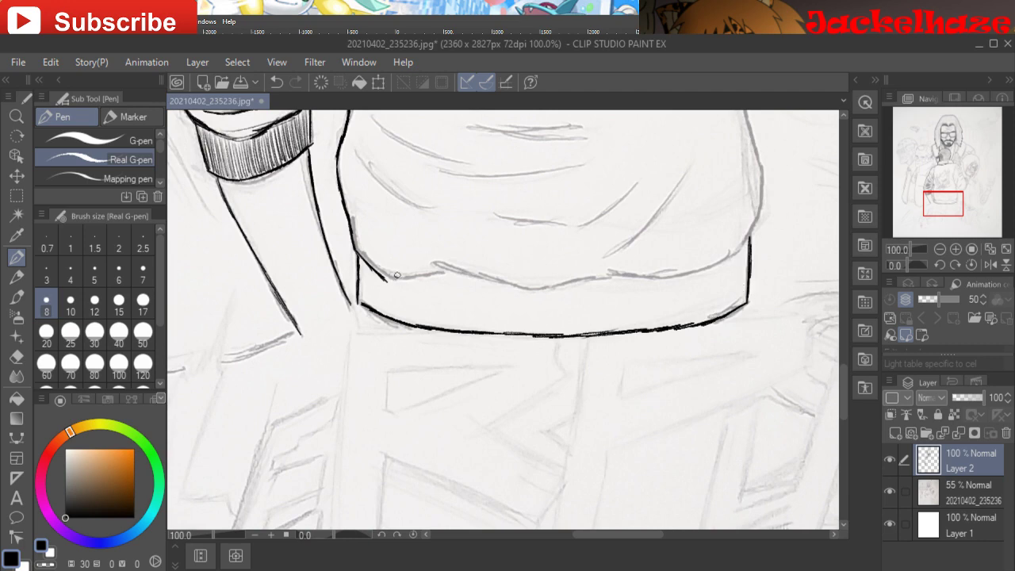
pyautogui.moveTo(387, 280)
pyautogui.mouseDown()
pyautogui.moveTo(443, 273)
pyautogui.moveTo(529, 285)
pyautogui.moveTo(720, 261)
pyautogui.moveTo(698, 269)
pyautogui.moveTo(749, 238)
pyautogui.mouseUp()
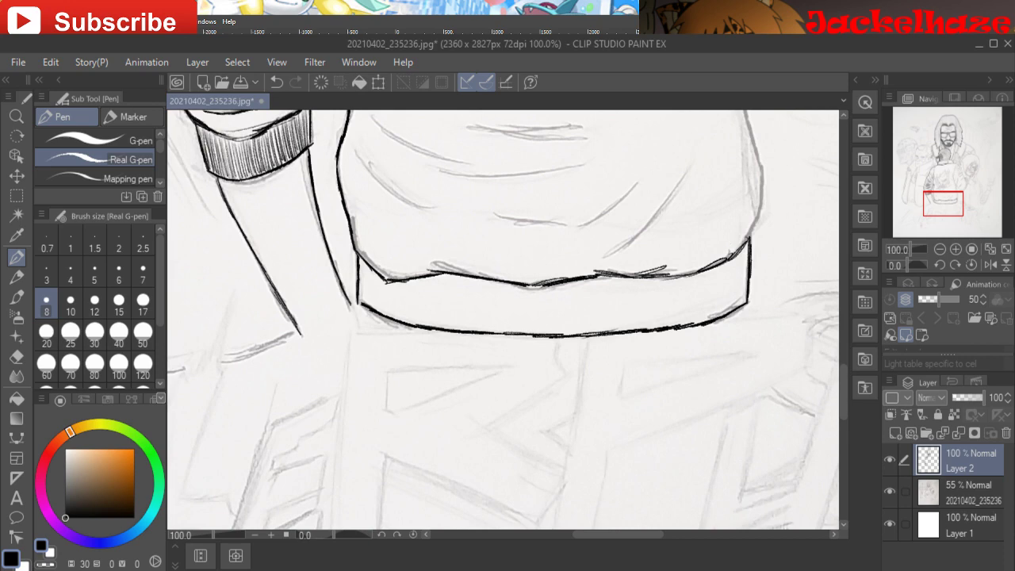
# - Ink long curved fabric folds across the lower back of the jacket, between the waistband and the demon mask
pyautogui.scroll(3, 503, 319)
pyautogui.moveTo(612, 414)
pyautogui.mouseDown()
pyautogui.moveTo(675, 350)
pyautogui.moveTo(608, 418)
pyautogui.moveTo(633, 347)
pyautogui.moveTo(560, 395)
pyautogui.mouseUp()
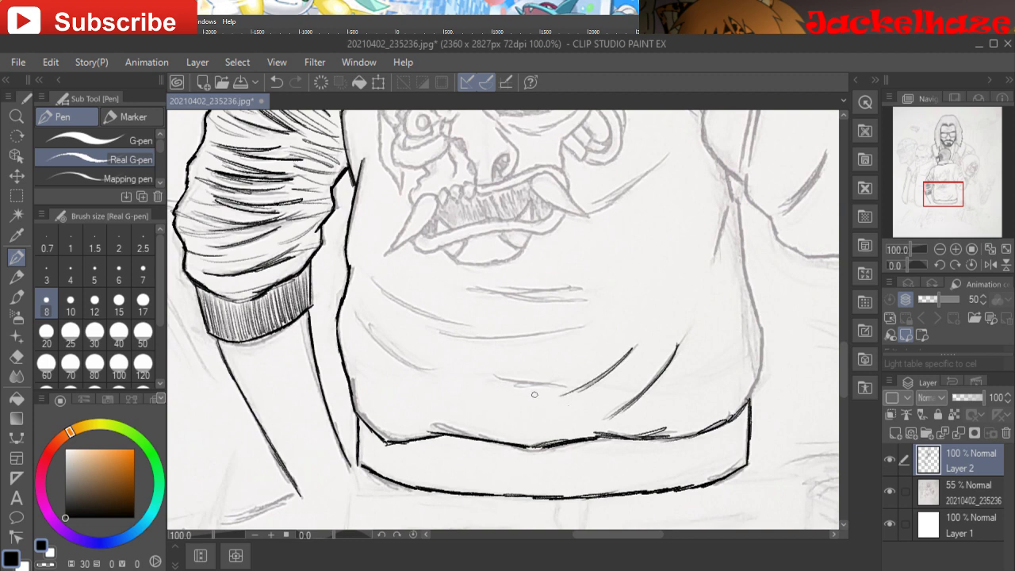
pyautogui.moveTo(497, 378); pyautogui.dragTo(569, 373)
pyautogui.moveTo(437, 332); pyautogui.dragTo(579, 327)
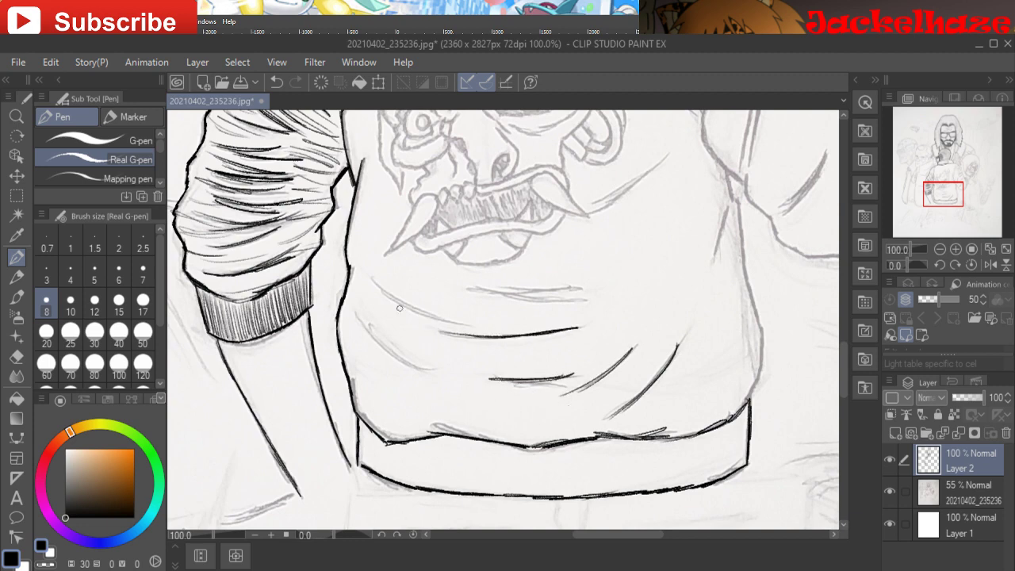
pyautogui.moveTo(385, 288)
pyautogui.mouseDown()
pyautogui.moveTo(479, 322)
pyautogui.moveTo(395, 295)
pyautogui.moveTo(413, 357)
pyautogui.mouseUp()
pyautogui.moveTo(366, 318)
pyautogui.mouseDown()
pyautogui.moveTo(424, 365)
pyautogui.moveTo(456, 371)
pyautogui.mouseUp()
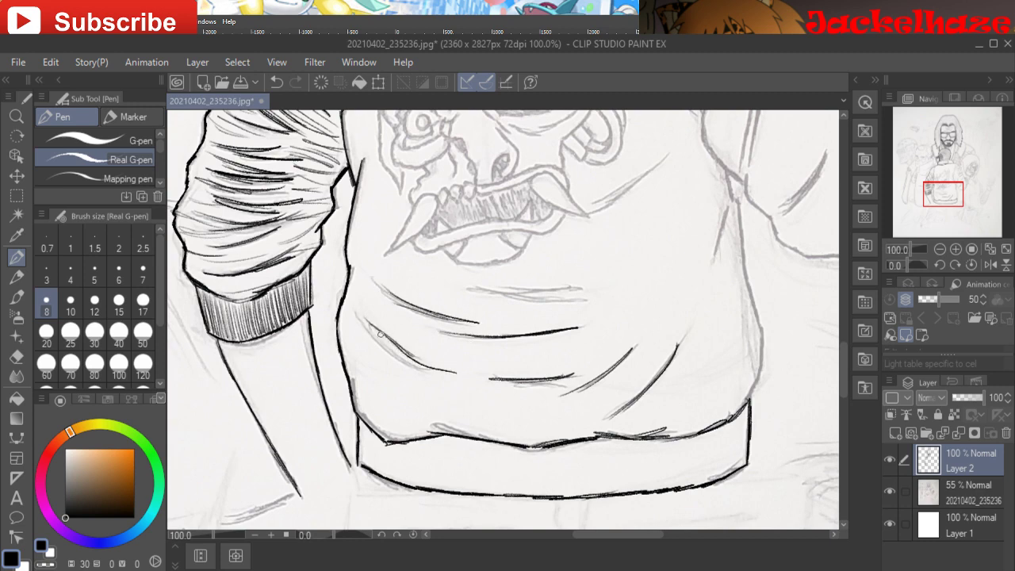
# - Add overlapping creases at the lower back's left side and a pair of horizontal folds below the mask's mouth
pyautogui.moveTo(354, 318); pyautogui.dragTo(410, 365)
pyautogui.moveTo(366, 334); pyautogui.dragTo(422, 373)
pyautogui.moveTo(418, 371); pyautogui.dragTo(359, 319)
pyautogui.moveTo(583, 287)
pyautogui.mouseDown()
pyautogui.moveTo(470, 288)
pyautogui.moveTo(601, 300)
pyautogui.mouseUp()
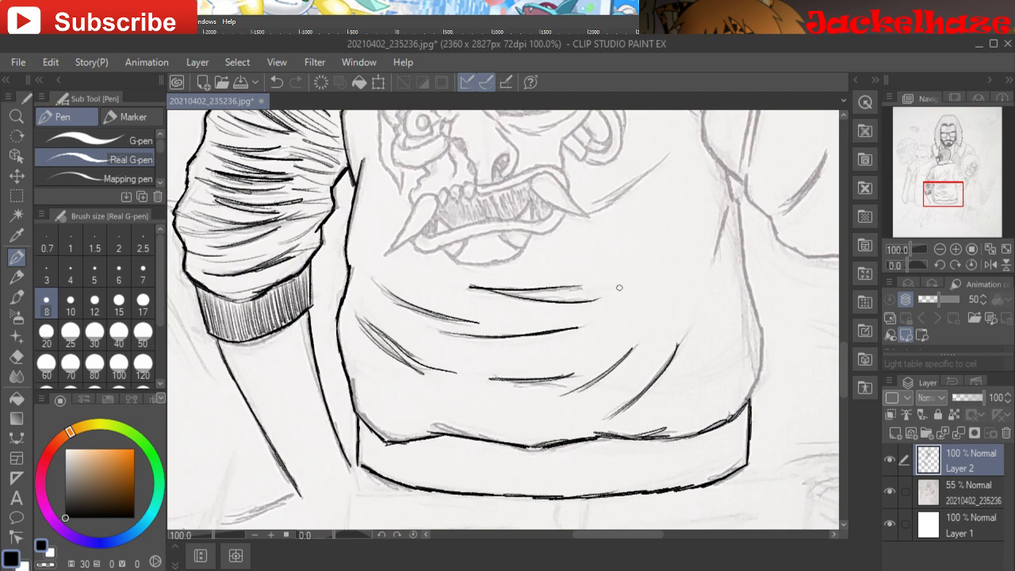
# - Ink the folds beside the mask's right tusk and under the right armpit, plus the torso's right edge down to the waistband
pyautogui.moveTo(729, 204); pyautogui.dragTo(705, 274)
pyautogui.moveTo(661, 161); pyautogui.dragTo(571, 214)
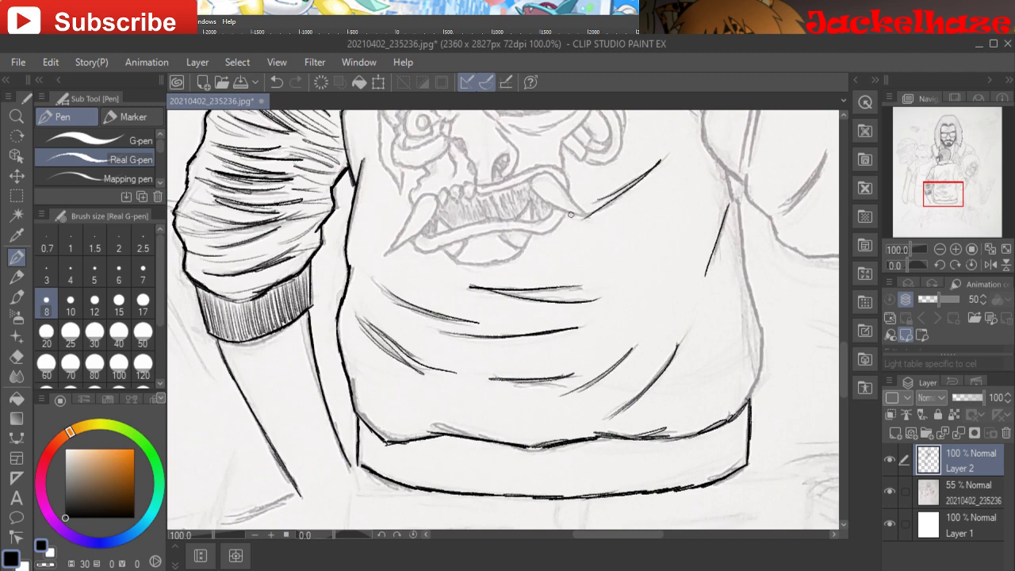
pyautogui.moveTo(571, 238)
pyautogui.mouseDown()
pyautogui.moveTo(531, 265)
pyautogui.moveTo(493, 411)
pyautogui.moveTo(503, 425)
pyautogui.moveTo(408, 292)
pyautogui.moveTo(314, 291)
pyautogui.mouseUp()
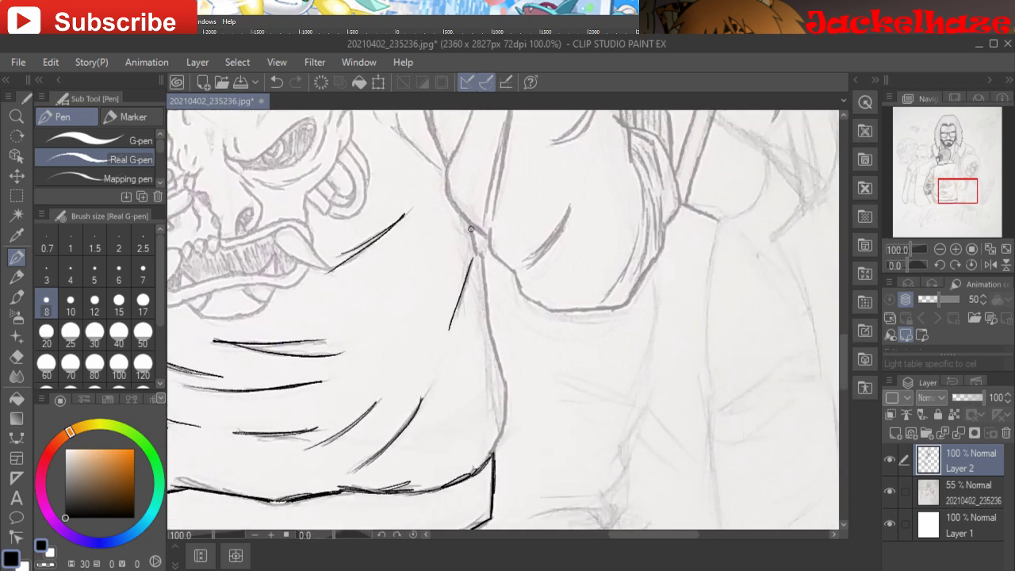
pyautogui.moveTo(471, 230)
pyautogui.mouseDown()
pyautogui.moveTo(503, 422)
pyautogui.moveTo(508, 396)
pyautogui.moveTo(493, 457)
pyautogui.mouseUp()
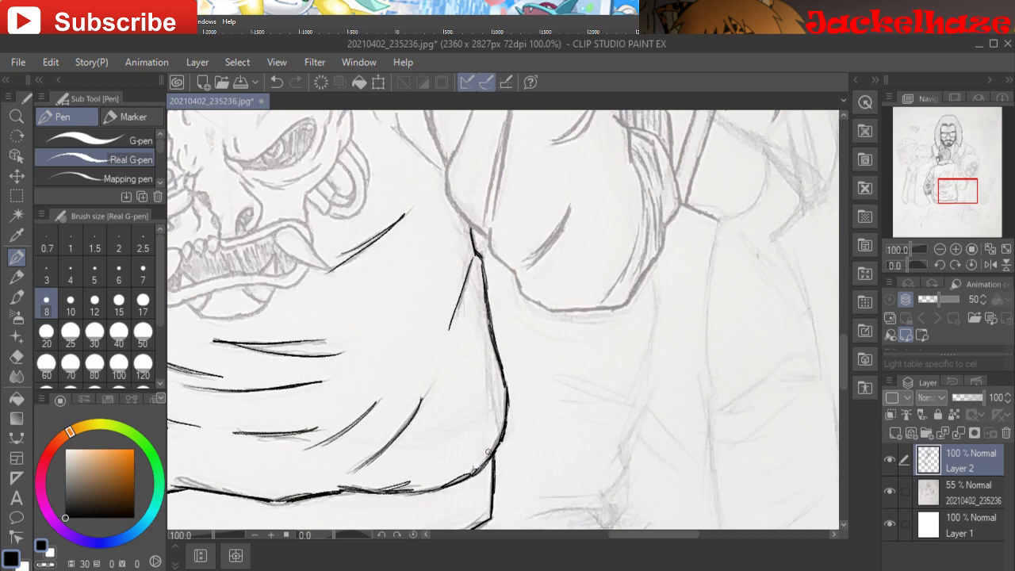
# - Ink the layered strokes of the right armhole seam and the creases meeting it beside the demon mask
pyautogui.moveTo(488, 373)
pyautogui.mouseDown()
pyautogui.moveTo(504, 492)
pyautogui.moveTo(529, 521)
pyautogui.mouseUp()
pyautogui.moveTo(466, 165)
pyautogui.mouseDown()
pyautogui.moveTo(458, 211)
pyautogui.moveTo(460, 185)
pyautogui.moveTo(469, 282)
pyautogui.mouseUp()
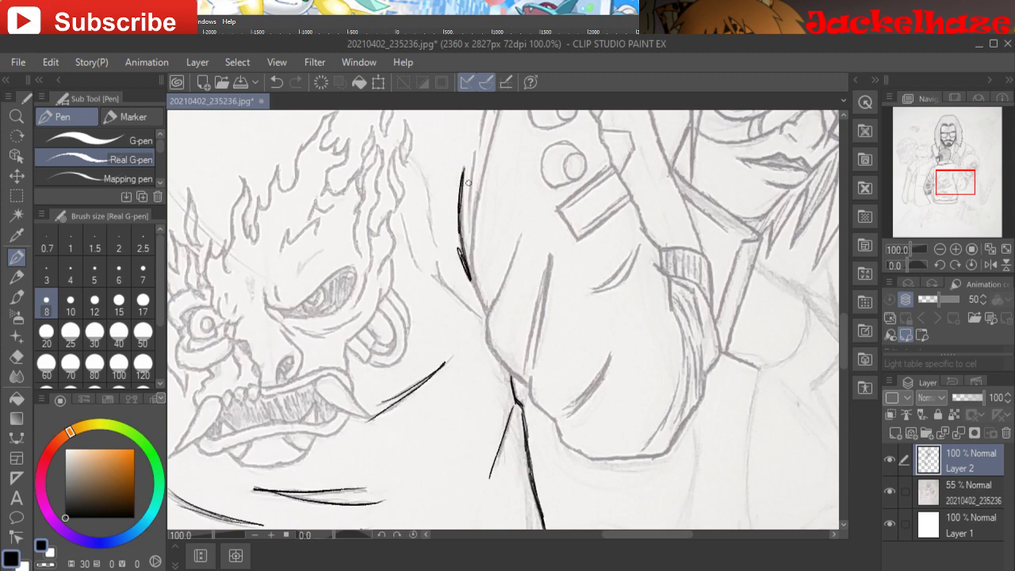
pyautogui.moveTo(474, 157); pyautogui.dragTo(466, 227)
pyautogui.moveTo(481, 187)
pyautogui.mouseDown()
pyautogui.moveTo(468, 235)
pyautogui.moveTo(471, 225)
pyautogui.moveTo(487, 322)
pyautogui.mouseUp()
pyautogui.moveTo(440, 255)
pyautogui.mouseDown()
pyautogui.moveTo(438, 278)
pyautogui.moveTo(484, 319)
pyautogui.mouseUp()
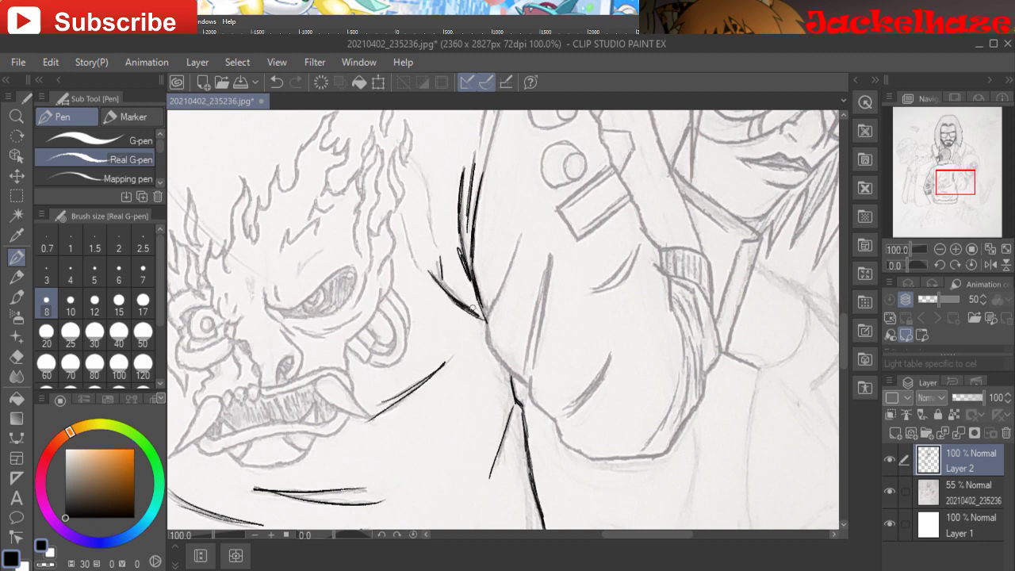
# - Ink the right sleeve's inner edge at the armpit and the long folds rising from it
pyautogui.moveTo(519, 238)
pyautogui.mouseDown()
pyautogui.moveTo(481, 330)
pyautogui.moveTo(489, 358)
pyautogui.moveTo(526, 386)
pyautogui.moveTo(532, 310)
pyautogui.mouseUp()
pyautogui.moveTo(526, 354); pyautogui.dragTo(540, 278)
pyautogui.moveTo(529, 334)
pyautogui.mouseDown()
pyautogui.moveTo(553, 252)
pyautogui.moveTo(536, 326)
pyautogui.mouseUp()
pyautogui.moveTo(547, 271); pyautogui.dragTo(529, 358)
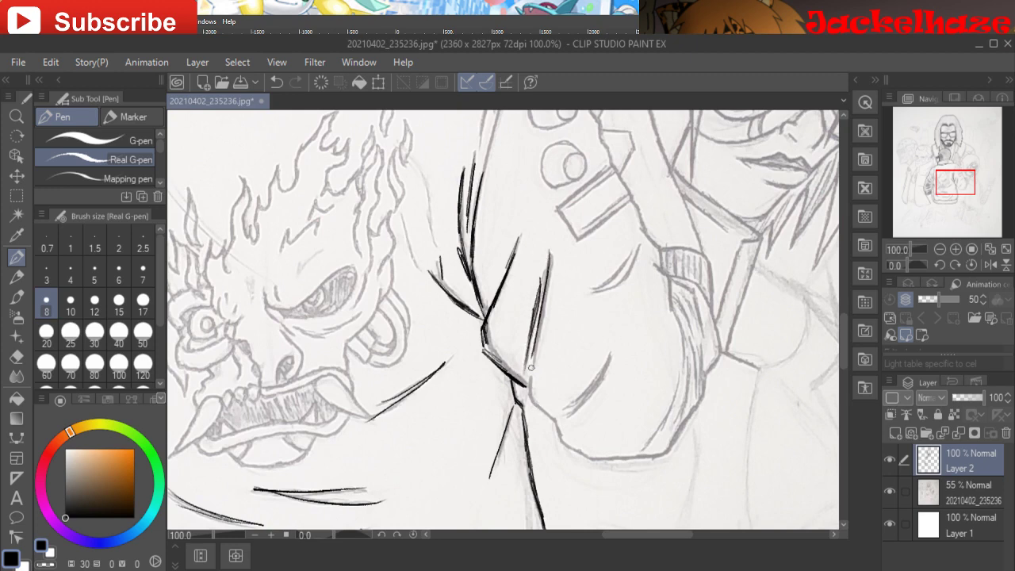
# - Ink the right sleeve's lower inner edge toward the elbow and two short creases on the sleeve
pyautogui.press('c')
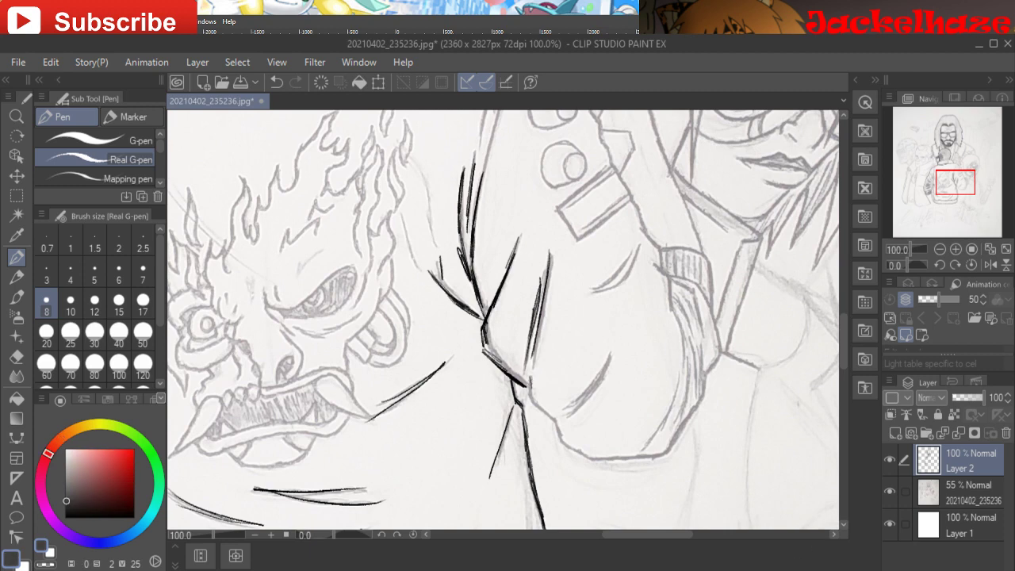
pyautogui.press('c')
pyautogui.moveTo(531, 377)
pyautogui.mouseDown()
pyautogui.moveTo(531, 400)
pyautogui.moveTo(564, 438)
pyautogui.mouseUp()
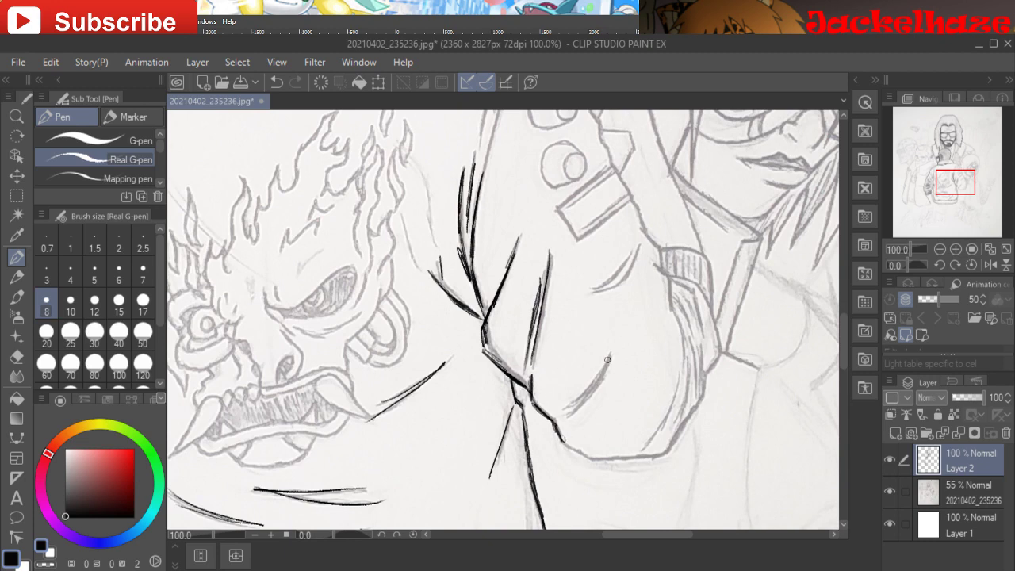
pyautogui.moveTo(608, 359)
pyautogui.mouseDown()
pyautogui.moveTo(572, 409)
pyautogui.moveTo(593, 388)
pyautogui.moveTo(577, 412)
pyautogui.mouseUp()
pyautogui.moveTo(635, 247)
pyautogui.mouseDown()
pyautogui.moveTo(603, 282)
pyautogui.moveTo(636, 258)
pyautogui.moveTo(629, 267)
pyautogui.mouseUp()
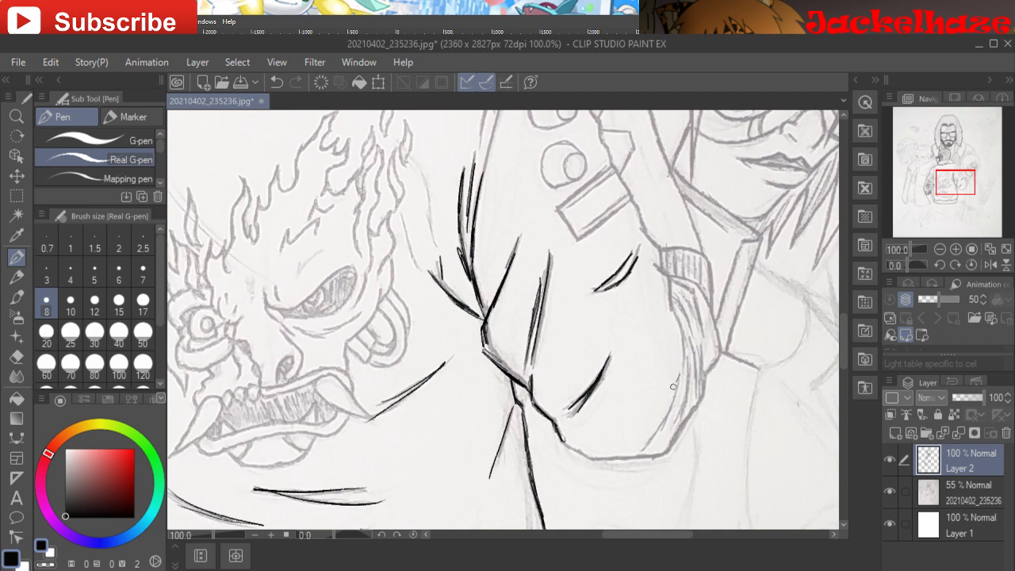
# - Ink the bottom outline of the right sleeve's elbow and the layered curved folds leading up to the cuff
pyautogui.moveTo(680, 375); pyautogui.dragTo(640, 449)
pyautogui.moveTo(565, 442)
pyautogui.mouseDown()
pyautogui.moveTo(622, 460)
pyautogui.moveTo(686, 449)
pyautogui.moveTo(674, 441)
pyautogui.moveTo(700, 396)
pyautogui.moveTo(702, 344)
pyautogui.mouseUp()
pyautogui.moveTo(695, 392); pyautogui.dragTo(692, 336)
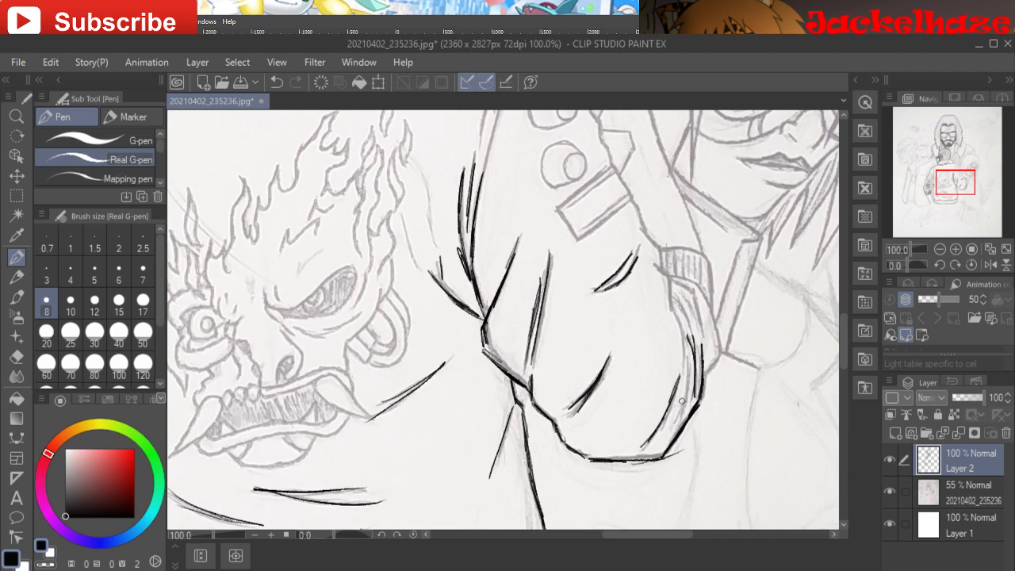
pyautogui.moveTo(675, 420)
pyautogui.mouseDown()
pyautogui.moveTo(691, 362)
pyautogui.moveTo(682, 394)
pyautogui.moveTo(678, 326)
pyautogui.mouseUp()
pyautogui.moveTo(684, 370)
pyautogui.mouseDown()
pyautogui.moveTo(667, 277)
pyautogui.moveTo(653, 261)
pyautogui.moveTo(689, 349)
pyautogui.mouseUp()
pyautogui.moveTo(675, 287)
pyautogui.mouseDown()
pyautogui.moveTo(696, 350)
pyautogui.moveTo(695, 300)
pyautogui.moveTo(672, 282)
pyautogui.moveTo(675, 270)
pyautogui.moveTo(709, 308)
pyautogui.moveTo(718, 352)
pyautogui.moveTo(703, 376)
pyautogui.mouseUp()
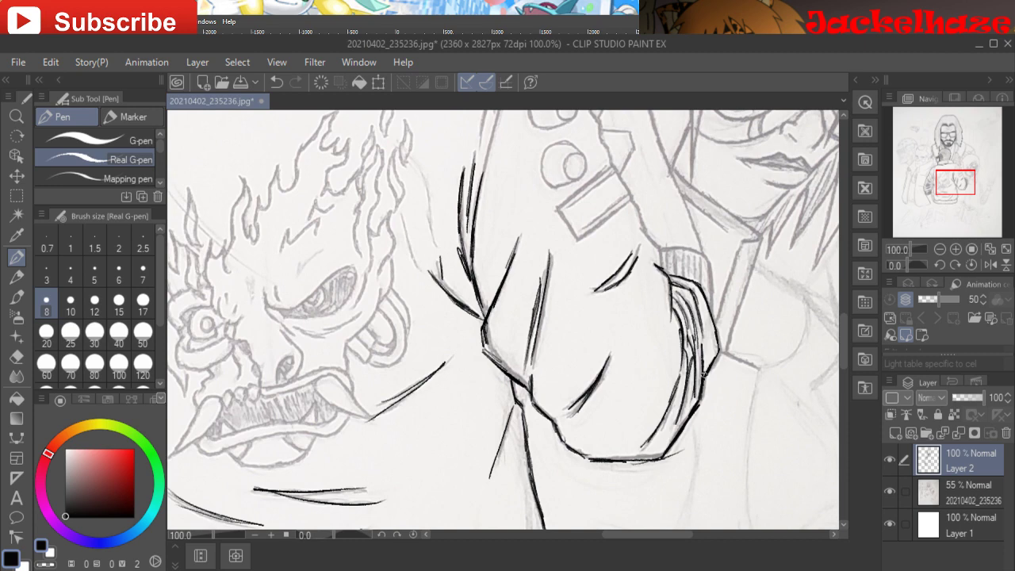
# - Ink the right sleeve's jagged outer edge from the shoulder down and the double-lined rectangular band on the upper arm
pyautogui.moveTo(503, 317); pyautogui.dragTo(476, 466)
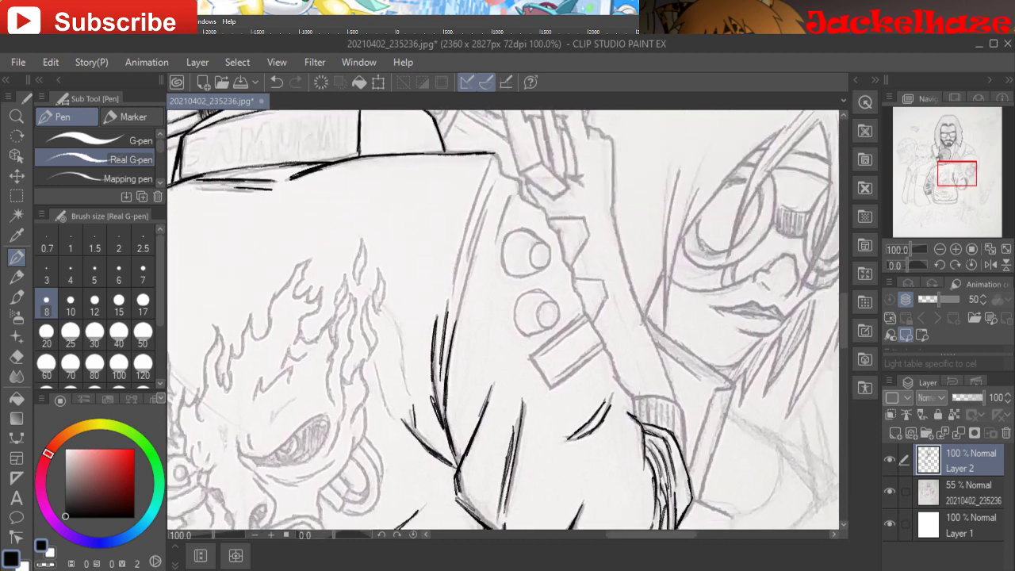
pyautogui.moveTo(490, 153)
pyautogui.mouseDown()
pyautogui.moveTo(557, 229)
pyautogui.moveTo(624, 387)
pyautogui.mouseUp()
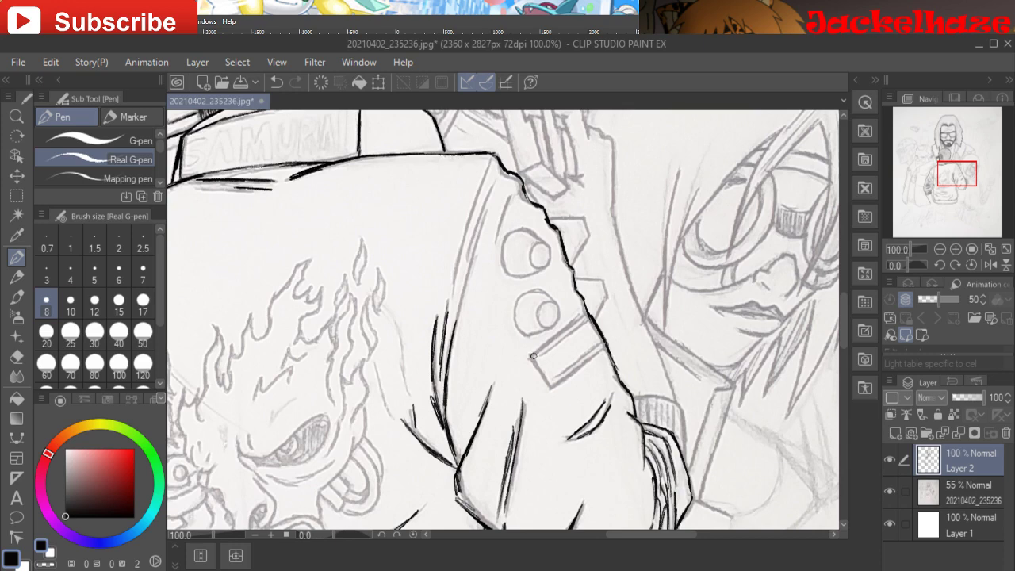
pyautogui.moveTo(533, 356); pyautogui.dragTo(580, 309)
pyautogui.moveTo(554, 388); pyautogui.dragTo(602, 349)
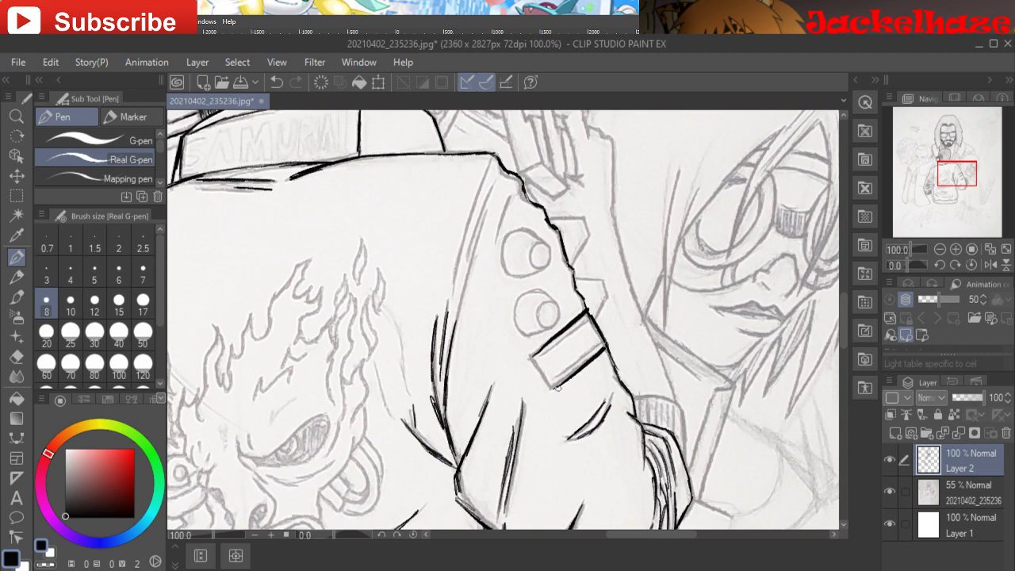
pyautogui.moveTo(553, 388); pyautogui.dragTo(534, 362)
pyautogui.moveTo(540, 358); pyautogui.dragTo(586, 316)
pyautogui.moveTo(555, 380); pyautogui.dragTo(603, 340)
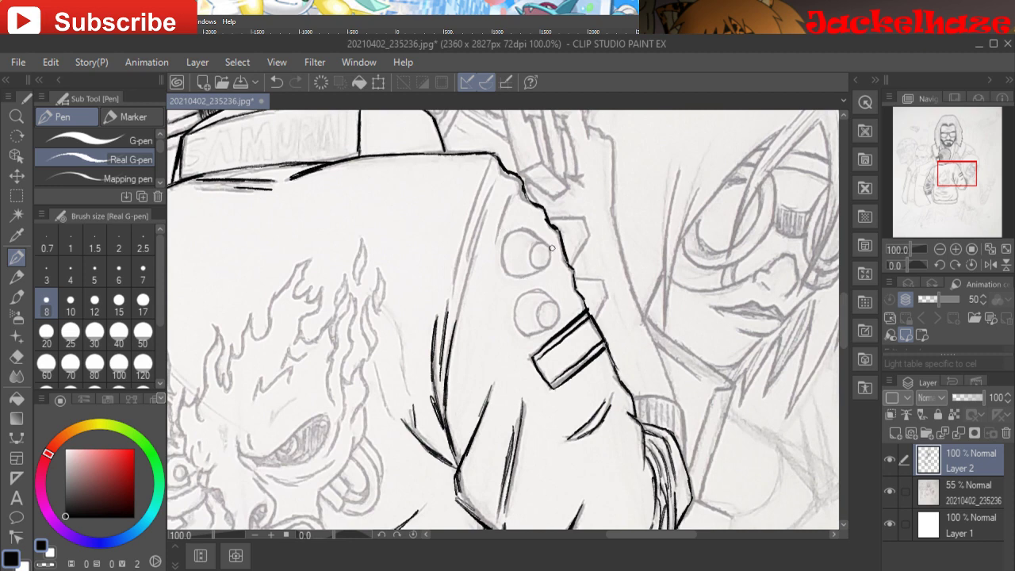
pyautogui.moveTo(546, 243)
pyautogui.mouseDown()
pyautogui.moveTo(529, 262)
pyautogui.moveTo(551, 255)
pyautogui.moveTo(545, 244)
pyautogui.mouseUp()
pyautogui.moveTo(558, 306)
pyautogui.mouseDown()
pyautogui.moveTo(537, 316)
pyautogui.moveTo(563, 320)
pyautogui.moveTo(553, 302)
pyautogui.mouseUp()
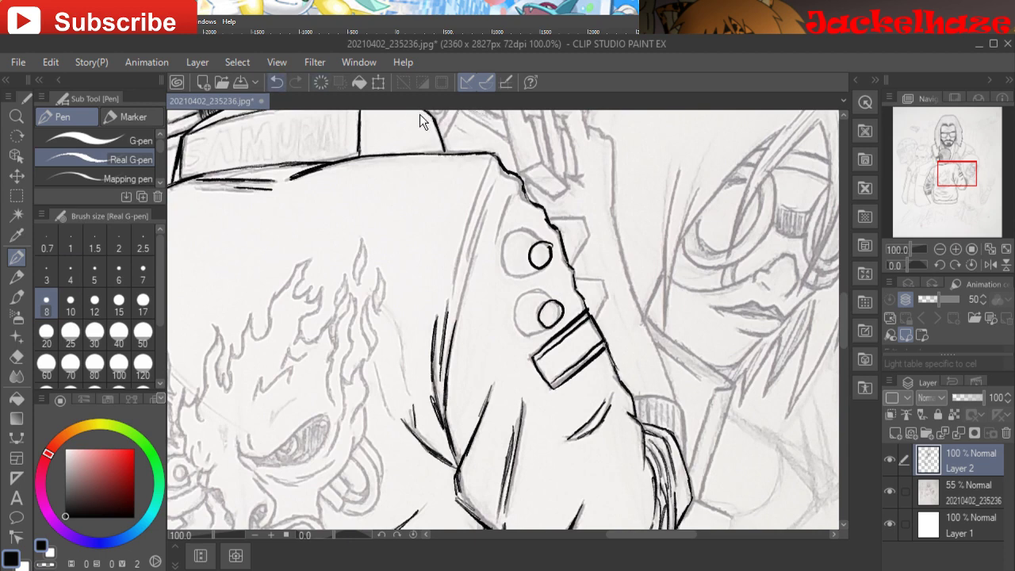
pyautogui.hotkey('ctrl', 'z')
pyautogui.hotkey('ctrl', 'z')
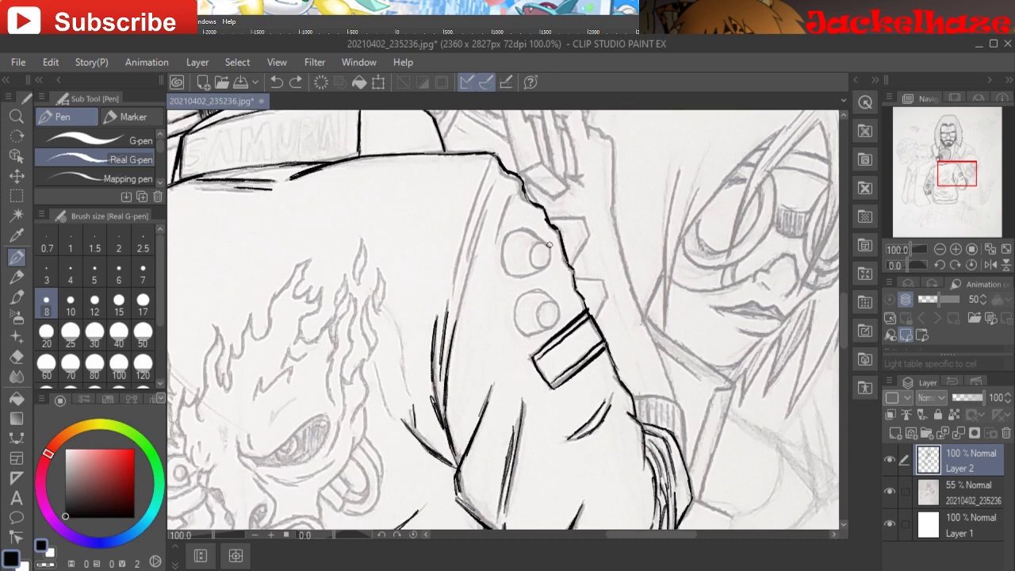
# - Ink the two round studs on the right sleeve with their inner circles, plus the two spikes projecting from its outer edge
pyautogui.moveTo(530, 263)
pyautogui.mouseDown()
pyautogui.moveTo(554, 264)
pyautogui.moveTo(547, 243)
pyautogui.mouseUp()
pyautogui.moveTo(557, 304)
pyautogui.mouseDown()
pyautogui.moveTo(546, 299)
pyautogui.moveTo(538, 316)
pyautogui.moveTo(548, 327)
pyautogui.moveTo(561, 316)
pyautogui.moveTo(555, 300)
pyautogui.moveTo(609, 300)
pyautogui.moveTo(601, 283)
pyautogui.moveTo(575, 277)
pyautogui.moveTo(592, 234)
pyautogui.moveTo(584, 223)
pyautogui.moveTo(551, 216)
pyautogui.mouseUp()
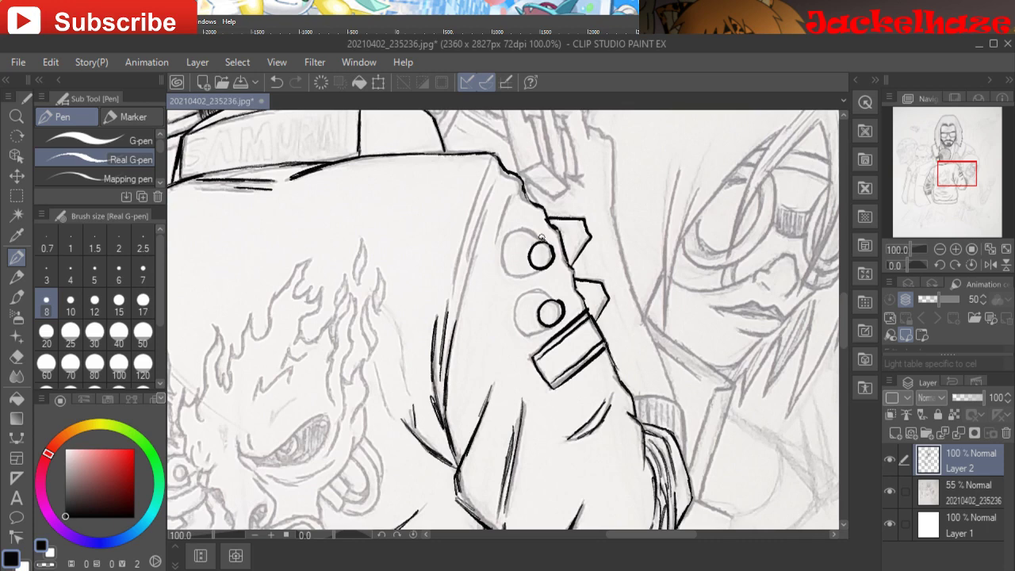
pyautogui.moveTo(542, 236)
pyautogui.mouseDown()
pyautogui.moveTo(516, 225)
pyautogui.moveTo(499, 251)
pyautogui.moveTo(526, 276)
pyautogui.moveTo(537, 269)
pyautogui.moveTo(516, 322)
pyautogui.moveTo(542, 329)
pyautogui.moveTo(555, 316)
pyautogui.mouseUp()
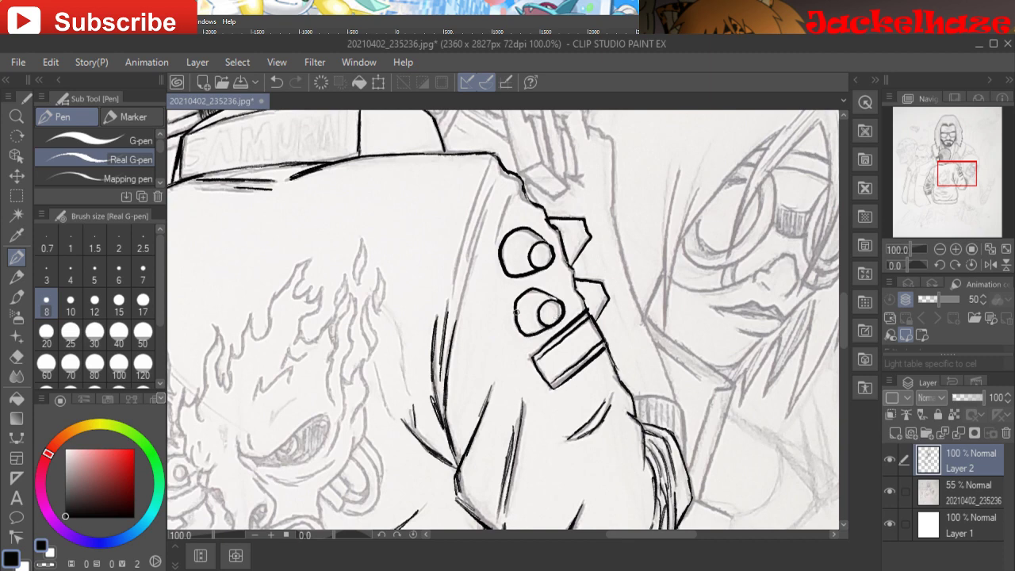
# - Ink the right shoulder seam's long layered strokes, the crease above the studs and the curved back folds beside the mask's flames
pyautogui.moveTo(510, 199); pyautogui.dragTo(494, 247)
pyautogui.moveTo(496, 183); pyautogui.dragTo(463, 263)
pyautogui.moveTo(490, 165); pyautogui.dragTo(460, 249)
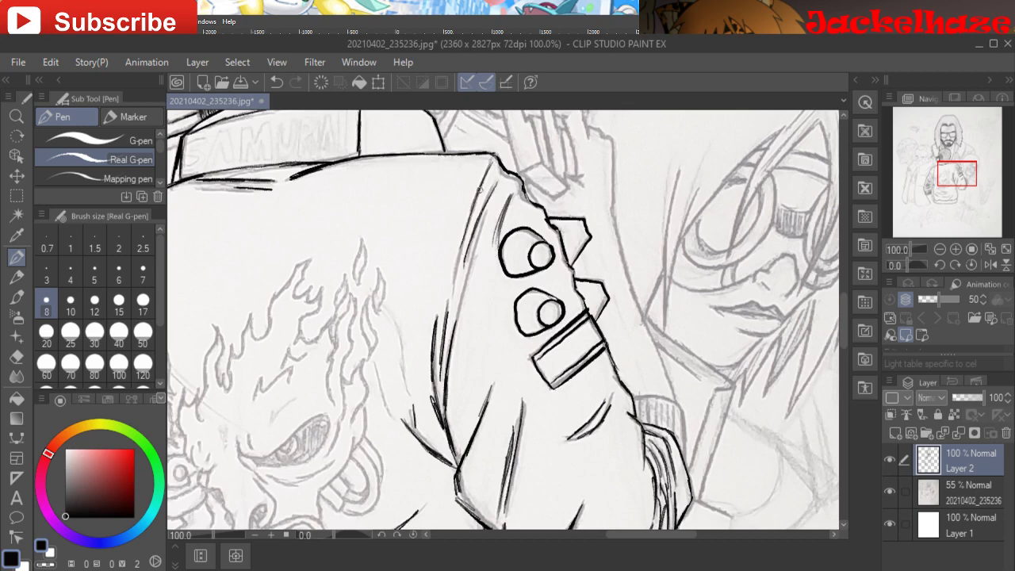
pyautogui.moveTo(482, 187); pyautogui.dragTo(449, 282)
pyautogui.moveTo(461, 246)
pyautogui.mouseDown()
pyautogui.moveTo(450, 301)
pyautogui.moveTo(456, 256)
pyautogui.moveTo(480, 246)
pyautogui.moveTo(457, 322)
pyautogui.moveTo(481, 227)
pyautogui.moveTo(463, 278)
pyautogui.mouseUp()
pyautogui.moveTo(411, 291)
pyautogui.mouseDown()
pyautogui.moveTo(408, 399)
pyautogui.moveTo(408, 391)
pyautogui.moveTo(388, 401)
pyautogui.moveTo(389, 416)
pyautogui.moveTo(377, 367)
pyautogui.moveTo(391, 419)
pyautogui.mouseUp()
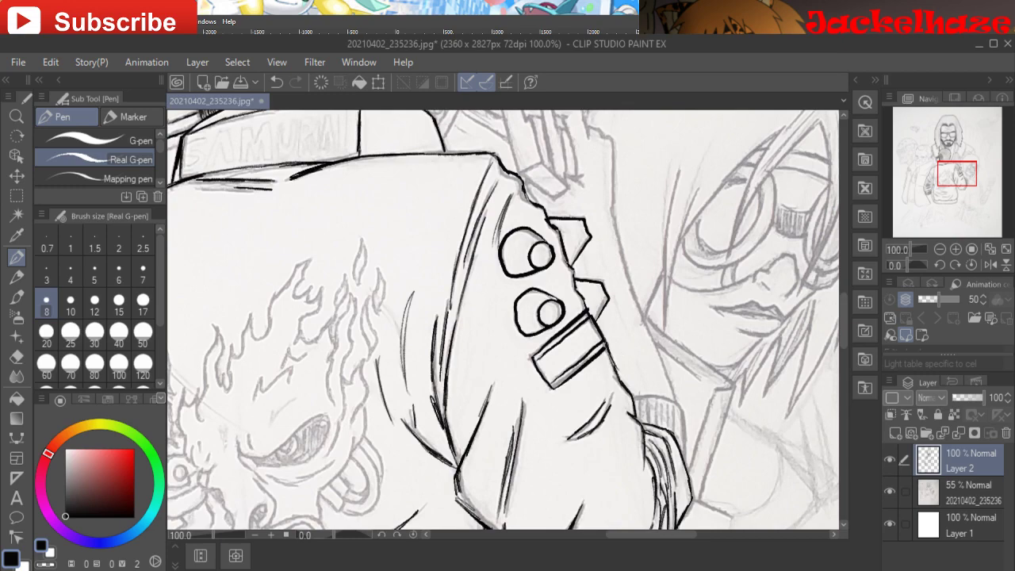
# - Outline the right sleeve's ribbed cuff and fill it with fine parallel lines
pyautogui.moveTo(397, 357); pyautogui.dragTo(226, 327)
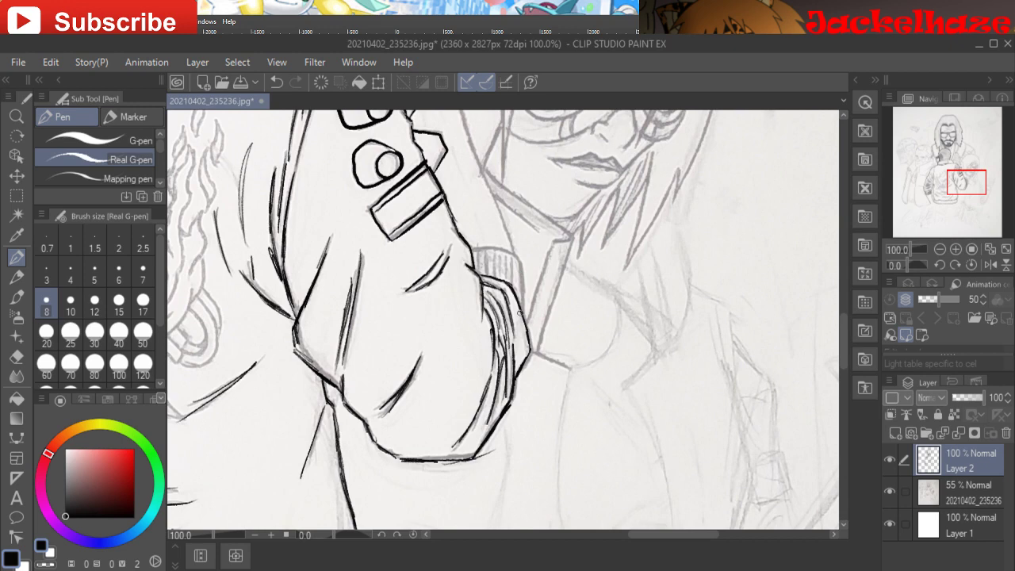
pyautogui.moveTo(524, 298); pyautogui.dragTo(527, 316)
pyautogui.moveTo(523, 281)
pyautogui.mouseDown()
pyautogui.moveTo(524, 315)
pyautogui.moveTo(520, 257)
pyautogui.moveTo(474, 248)
pyautogui.moveTo(507, 262)
pyautogui.moveTo(479, 253)
pyautogui.moveTo(477, 279)
pyautogui.moveTo(483, 254)
pyautogui.moveTo(497, 262)
pyautogui.moveTo(487, 260)
pyautogui.moveTo(492, 250)
pyautogui.moveTo(495, 263)
pyautogui.moveTo(507, 255)
pyautogui.moveTo(513, 286)
pyautogui.moveTo(518, 261)
pyautogui.moveTo(521, 308)
pyautogui.mouseUp()
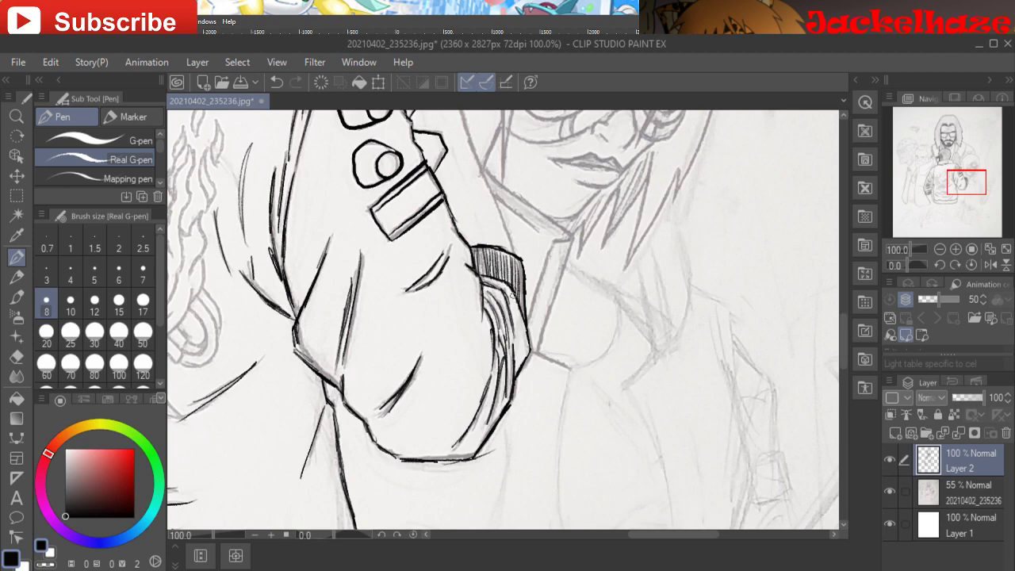
# - Ink the outline of the raised pistol's long narrow face and its angled end above the jacket's shoulder
pyautogui.moveTo(512, 295); pyautogui.dragTo(648, 553)
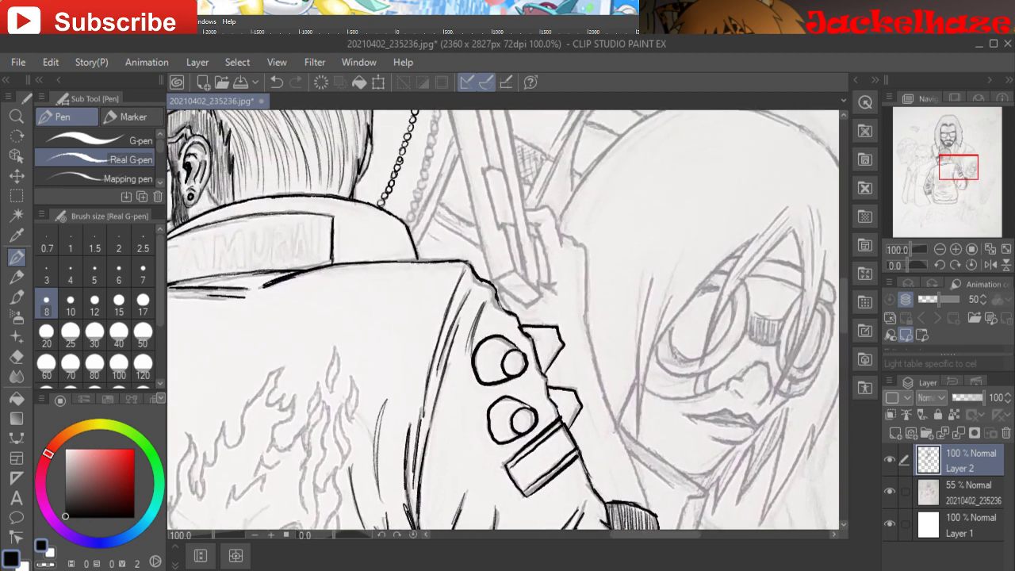
pyautogui.moveTo(503, 319); pyautogui.dragTo(557, 413)
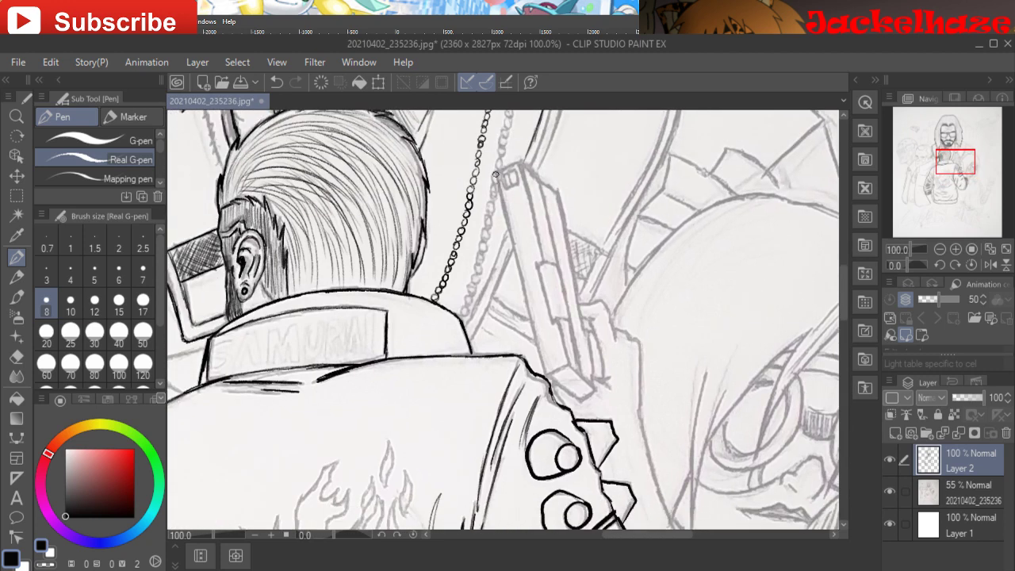
pyautogui.moveTo(497, 176); pyautogui.dragTo(518, 253)
pyautogui.moveTo(503, 202); pyautogui.dragTo(531, 314)
pyautogui.moveTo(521, 272)
pyautogui.mouseDown()
pyautogui.moveTo(556, 384)
pyautogui.moveTo(547, 378)
pyautogui.moveTo(576, 401)
pyautogui.mouseUp()
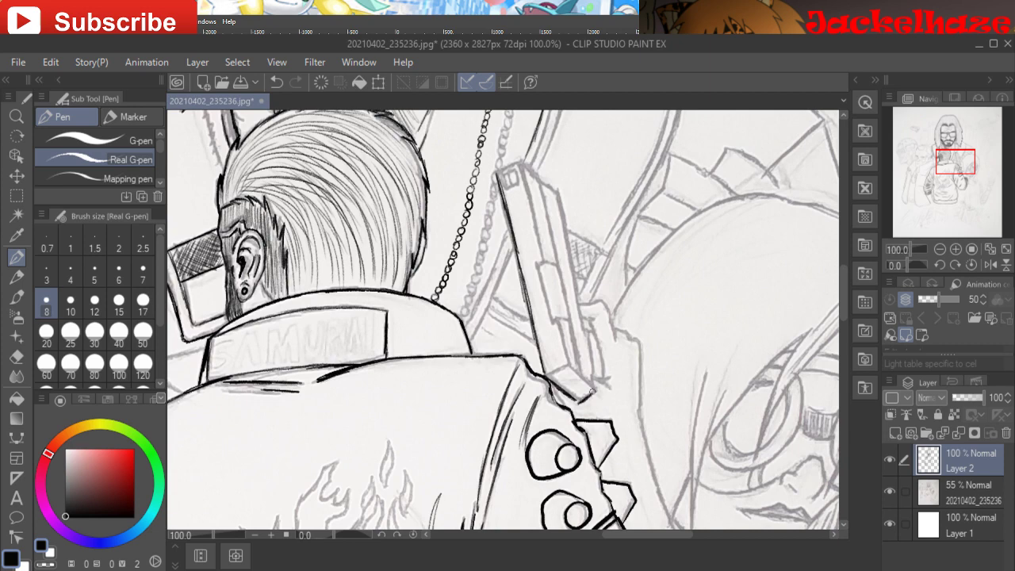
pyautogui.moveTo(585, 388)
pyautogui.mouseDown()
pyautogui.moveTo(569, 370)
pyautogui.moveTo(546, 374)
pyautogui.moveTo(563, 367)
pyautogui.mouseUp()
pyautogui.moveTo(563, 351)
pyautogui.mouseDown()
pyautogui.moveTo(568, 367)
pyautogui.moveTo(561, 348)
pyautogui.mouseUp()
pyautogui.moveTo(557, 325)
pyautogui.mouseDown()
pyautogui.moveTo(563, 347)
pyautogui.moveTo(537, 268)
pyautogui.mouseUp()
pyautogui.moveTo(541, 263); pyautogui.dragTo(522, 165)
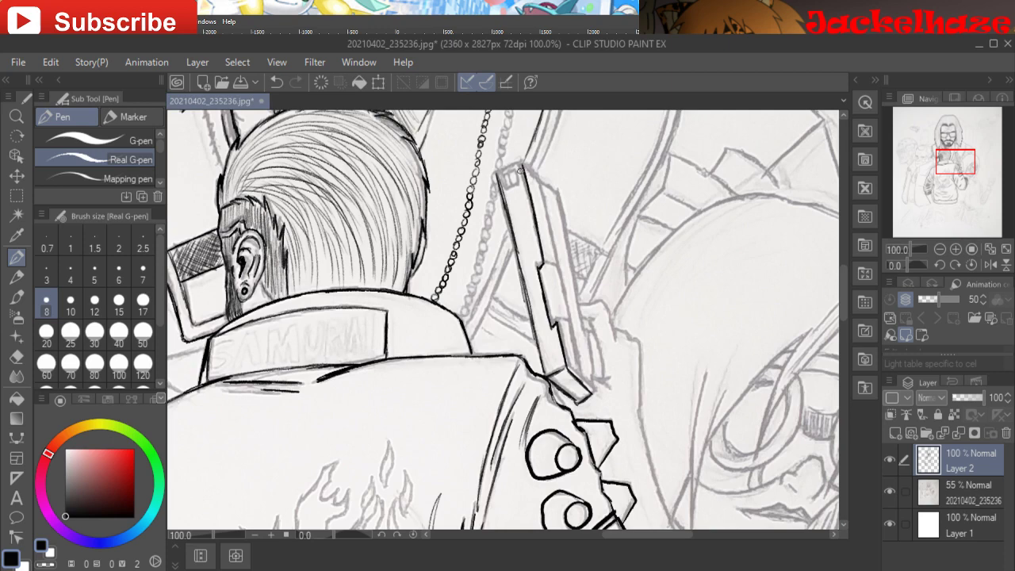
# - Ink the pistol's muzzle end with its small square opening and shade the long face with diagonal hatching
pyautogui.moveTo(521, 168); pyautogui.dragTo(499, 169)
pyautogui.moveTo(500, 172)
pyautogui.mouseDown()
pyautogui.moveTo(503, 187)
pyautogui.moveTo(515, 173)
pyautogui.moveTo(517, 187)
pyautogui.mouseUp()
pyautogui.moveTo(559, 369)
pyautogui.mouseDown()
pyautogui.moveTo(553, 327)
pyautogui.moveTo(539, 339)
pyautogui.moveTo(526, 282)
pyautogui.moveTo(538, 248)
pyautogui.moveTo(526, 255)
pyautogui.moveTo(522, 192)
pyautogui.moveTo(523, 215)
pyautogui.moveTo(505, 185)
pyautogui.moveTo(506, 169)
pyautogui.moveTo(525, 198)
pyautogui.mouseUp()
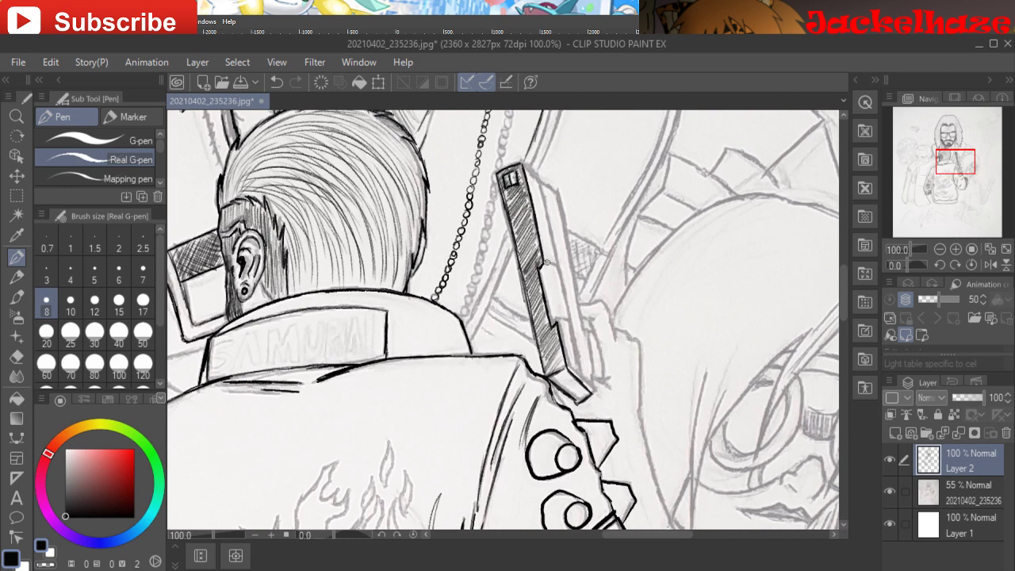
# - Ink the raised panel on the pistol's side and the long parallel edges of its slide
pyautogui.moveTo(544, 261); pyautogui.dragTo(561, 265)
pyautogui.moveTo(568, 323); pyautogui.dragTo(557, 265)
pyautogui.moveTo(547, 309); pyautogui.dragTo(539, 267)
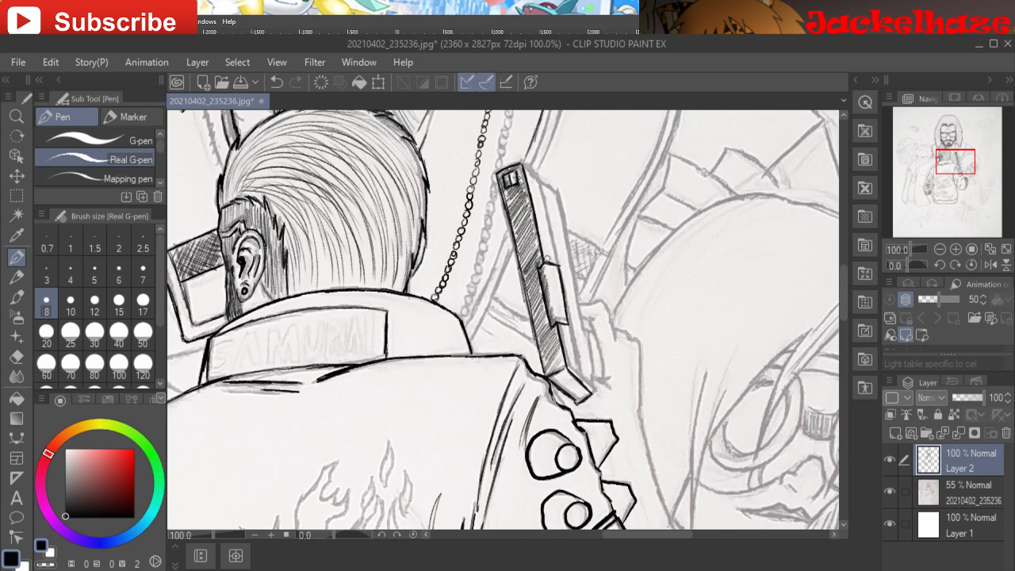
pyautogui.moveTo(557, 265); pyautogui.dragTo(544, 205)
pyautogui.moveTo(541, 185); pyautogui.dragTo(557, 193)
pyautogui.moveTo(560, 199); pyautogui.dragTo(583, 317)
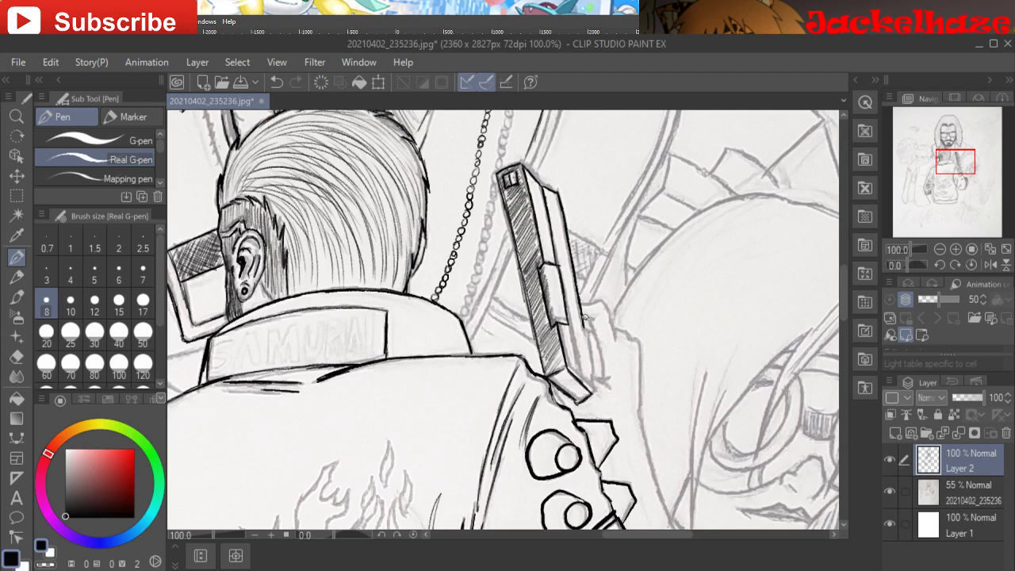
# - Ink the pistol's lower side edges and the trigger guard beside the hand
pyautogui.moveTo(570, 336)
pyautogui.mouseDown()
pyautogui.moveTo(596, 362)
pyautogui.moveTo(594, 390)
pyautogui.moveTo(588, 333)
pyautogui.mouseUp()
pyautogui.moveTo(589, 324); pyautogui.dragTo(593, 335)
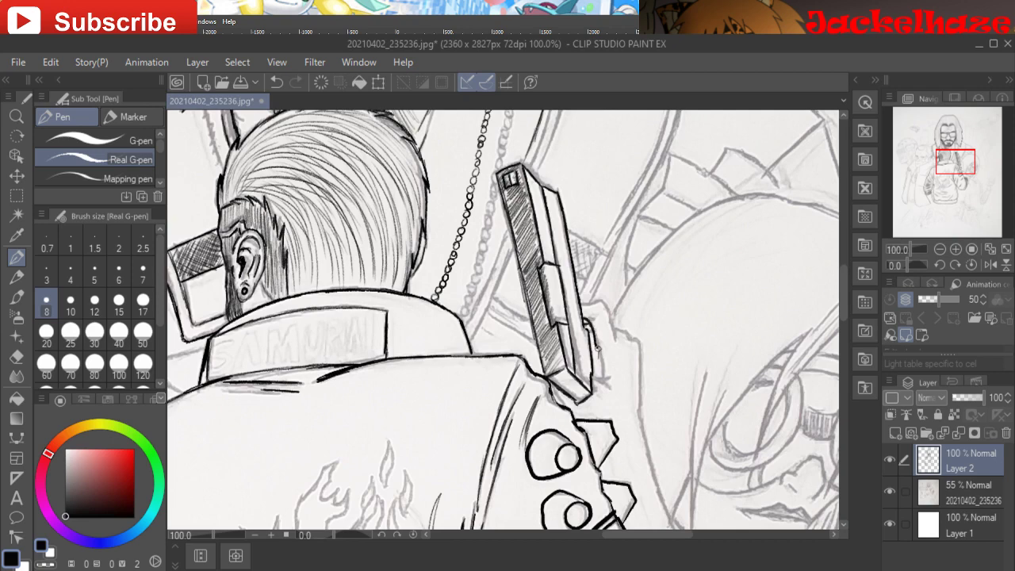
pyautogui.moveTo(597, 347)
pyautogui.mouseDown()
pyautogui.moveTo(594, 376)
pyautogui.moveTo(609, 387)
pyautogui.moveTo(591, 373)
pyautogui.mouseUp()
# - Ink the fingers, knuckles and outer edge of the hand gripping the pistol
pyautogui.press('e')
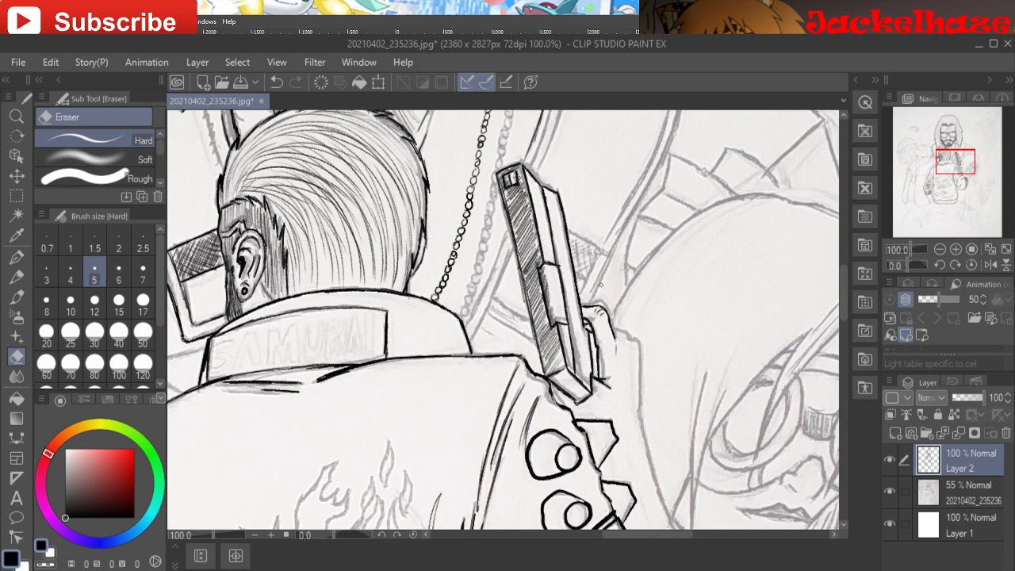
pyautogui.press('p')
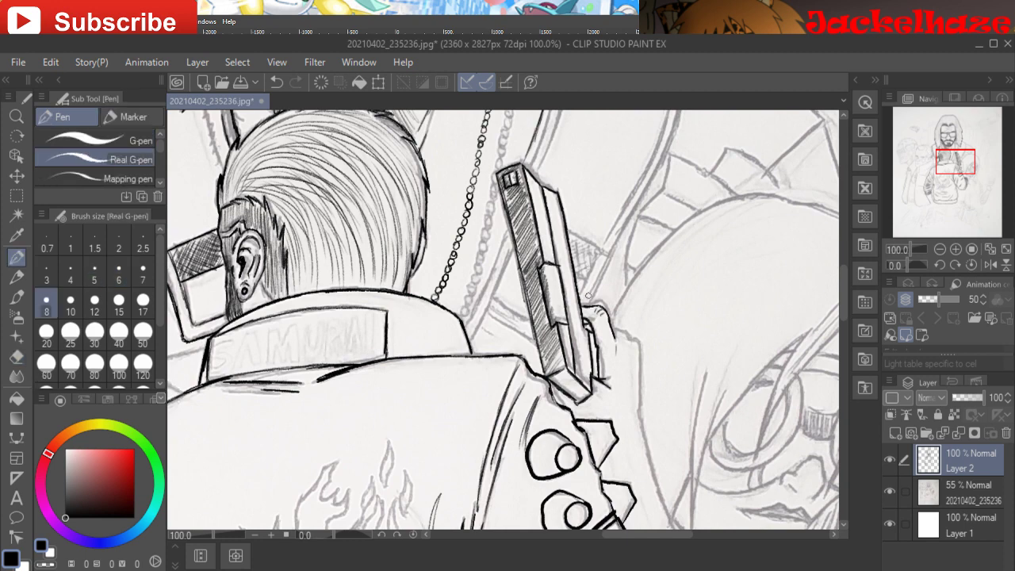
pyautogui.moveTo(580, 300); pyautogui.dragTo(590, 307)
pyautogui.moveTo(639, 373); pyautogui.dragTo(637, 410)
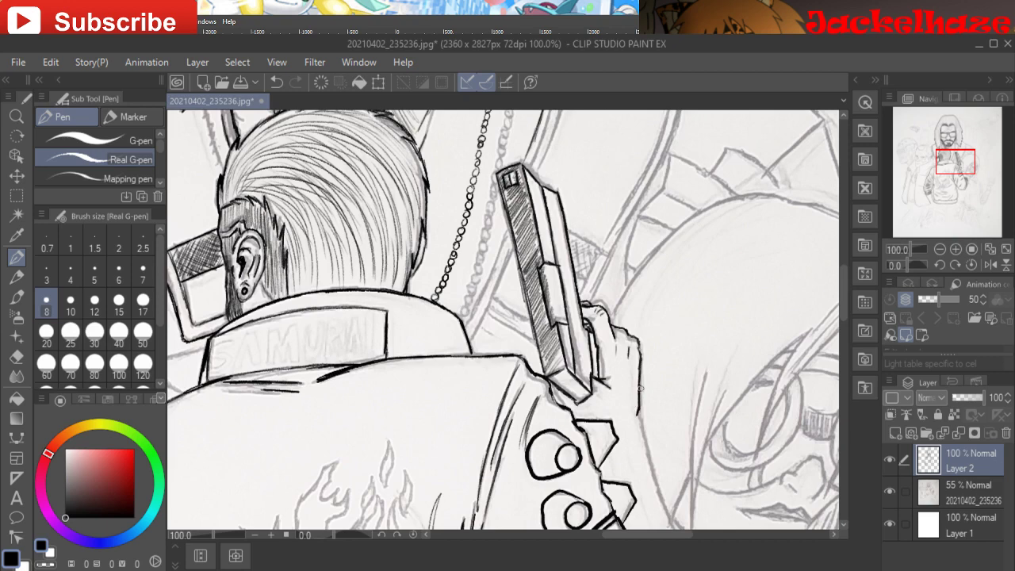
# - Ink the raised forearm from the wrist down to the ribbed cuff and the small gap beneath the pistol
pyautogui.moveTo(640, 387)
pyautogui.mouseDown()
pyautogui.moveTo(668, 293)
pyautogui.moveTo(548, 163)
pyautogui.moveTo(493, 132)
pyautogui.moveTo(511, 242)
pyautogui.moveTo(556, 347)
pyautogui.mouseUp()
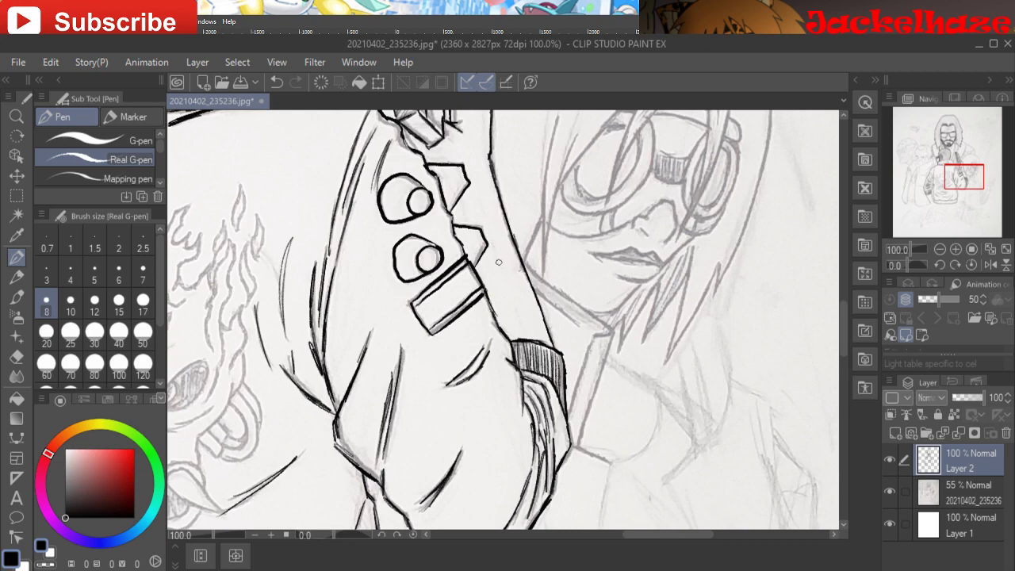
pyautogui.moveTo(480, 235); pyautogui.dragTo(485, 266)
pyautogui.moveTo(459, 205)
pyautogui.mouseDown()
pyautogui.moveTo(468, 254)
pyautogui.moveTo(530, 341)
pyautogui.moveTo(533, 328)
pyautogui.mouseUp()
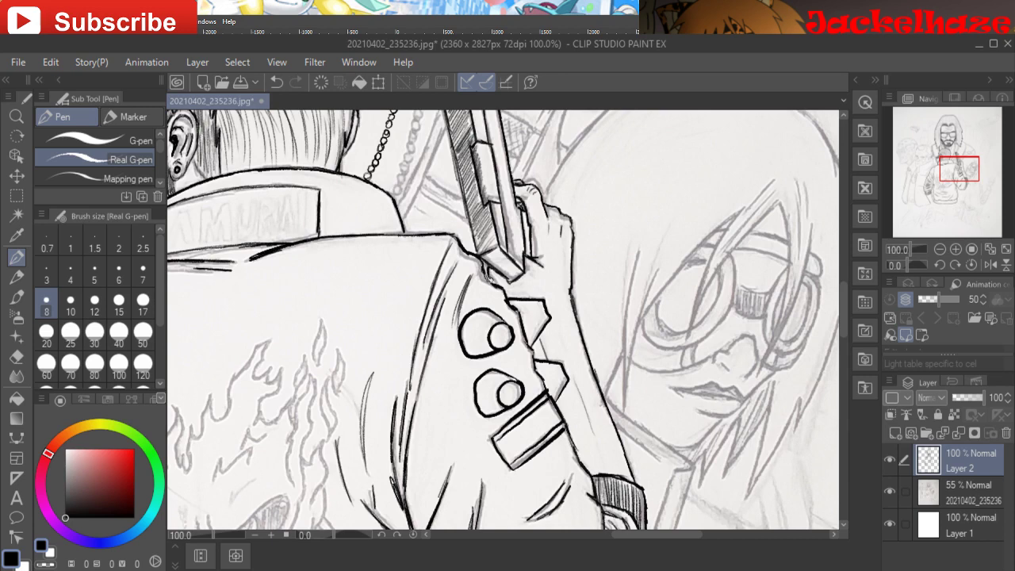
pyautogui.moveTo(490, 276); pyautogui.dragTo(498, 285)
# - Ink the bearded man's garment edge running behind the pistol, from the short-haired man's collar up toward the hair
pyautogui.moveTo(495, 282)
pyautogui.mouseDown()
pyautogui.moveTo(530, 349)
pyautogui.moveTo(524, 387)
pyautogui.moveTo(535, 391)
pyautogui.mouseUp()
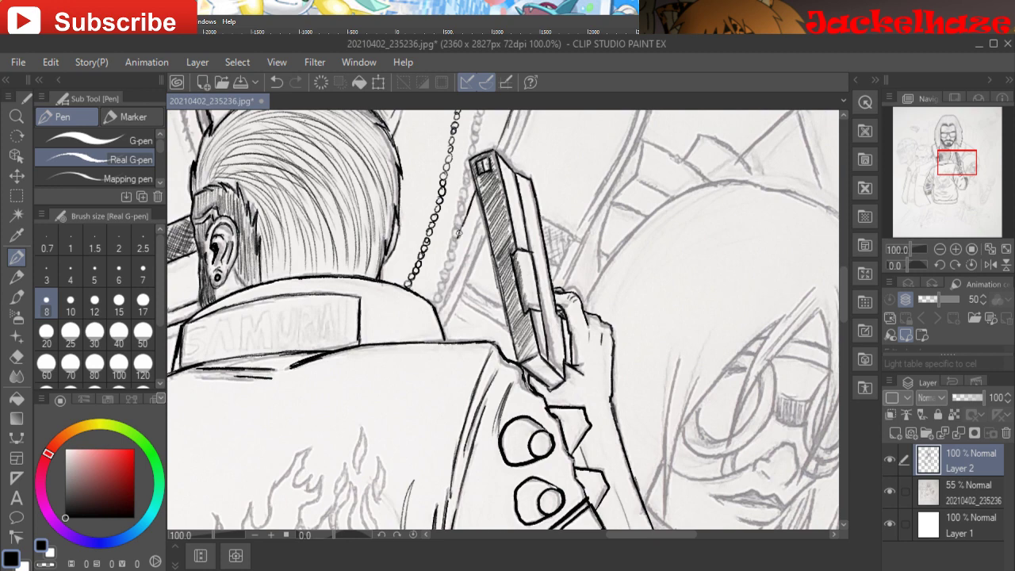
pyautogui.moveTo(459, 234)
pyautogui.mouseDown()
pyautogui.moveTo(430, 296)
pyautogui.moveTo(471, 208)
pyautogui.moveTo(452, 261)
pyautogui.mouseUp()
pyautogui.moveTo(435, 298); pyautogui.dragTo(456, 255)
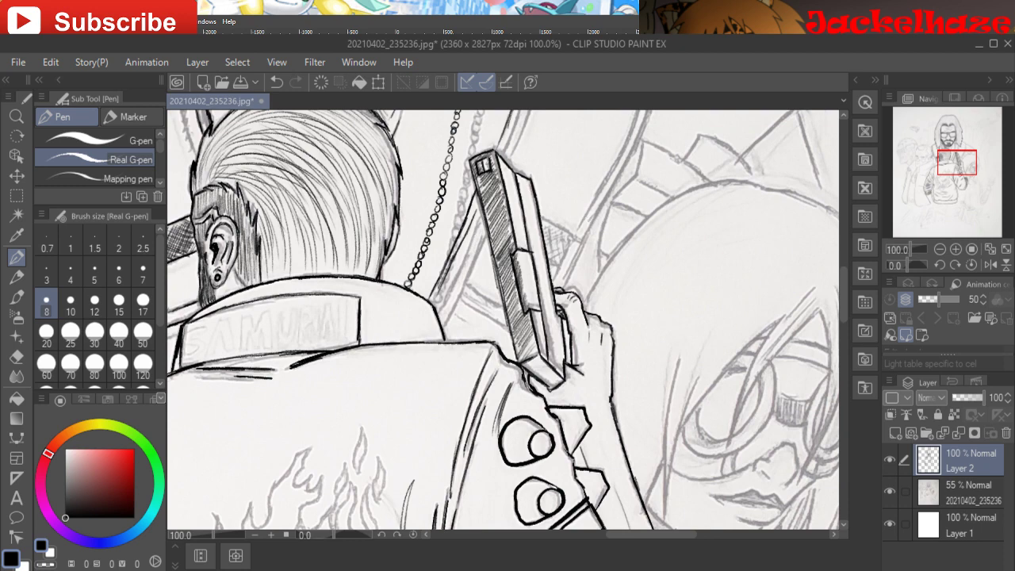
pyautogui.moveTo(496, 152); pyautogui.dragTo(468, 259)
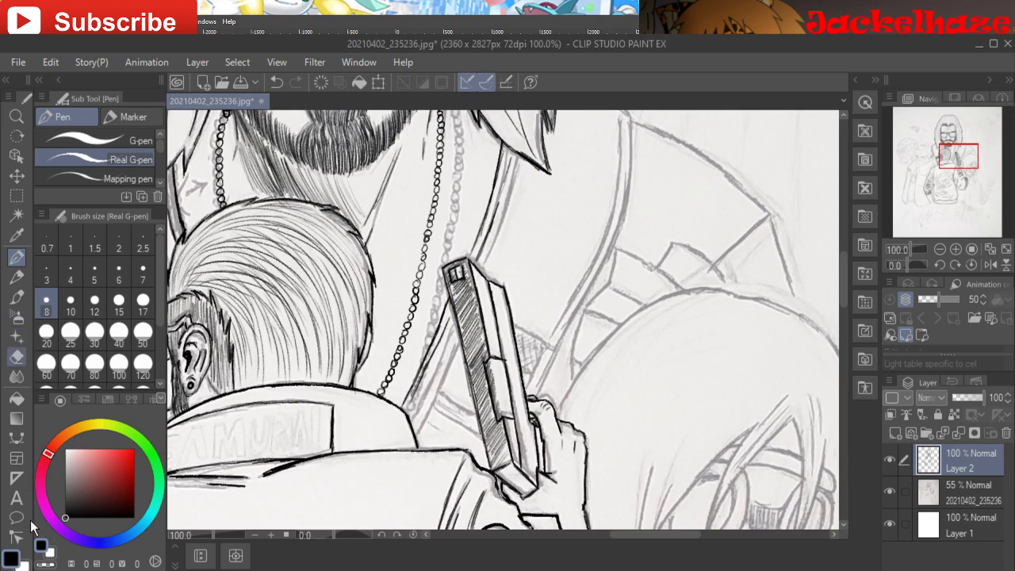
pyautogui.click(16, 357)
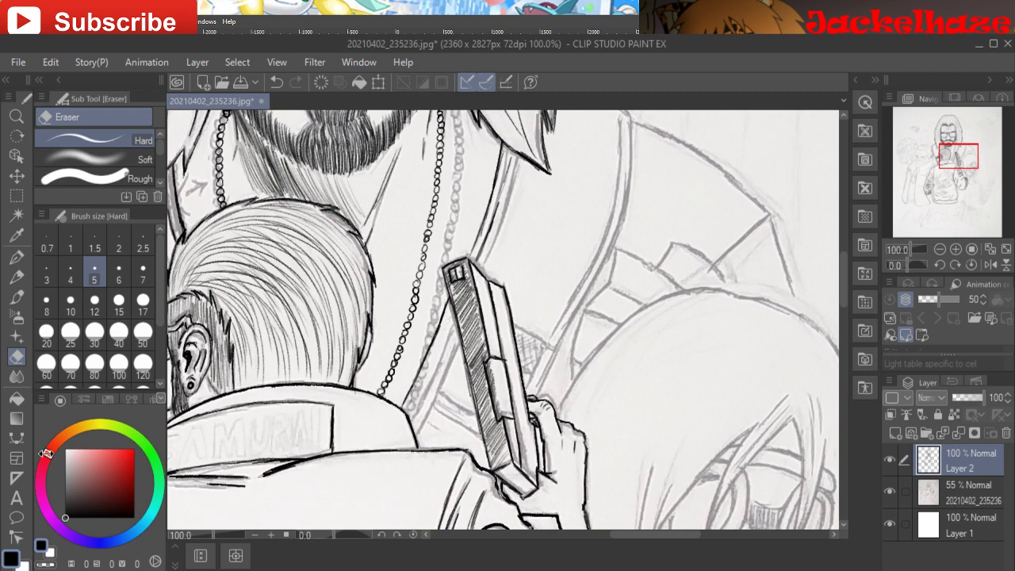
pyautogui.click(16, 257)
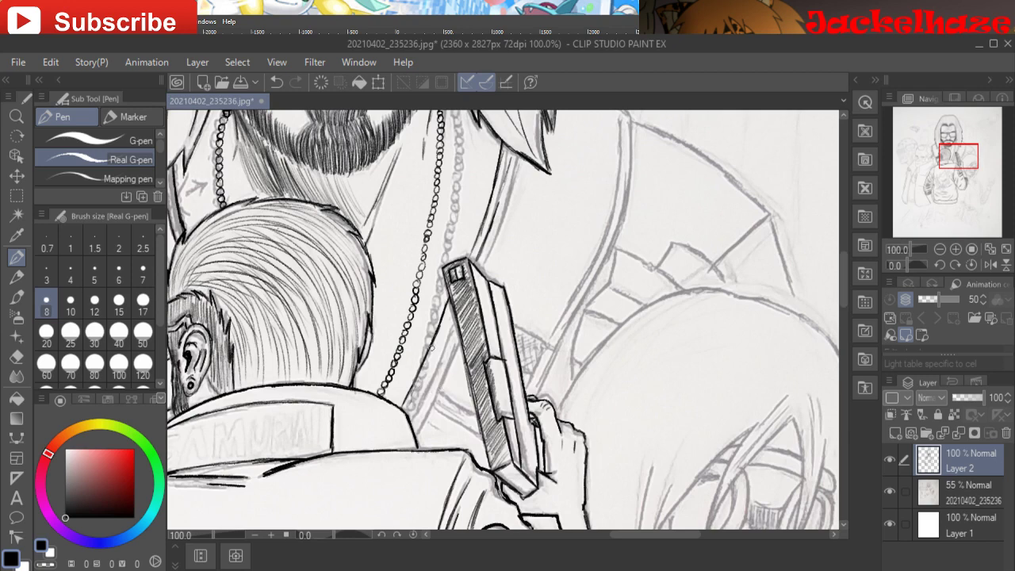
# - Ink the angular strap edges on both sides of the pistol and darken the small patch between the pistol and the vest
pyautogui.moveTo(449, 300)
pyautogui.mouseDown()
pyautogui.moveTo(418, 387)
pyautogui.moveTo(474, 428)
pyautogui.moveTo(417, 391)
pyautogui.mouseUp()
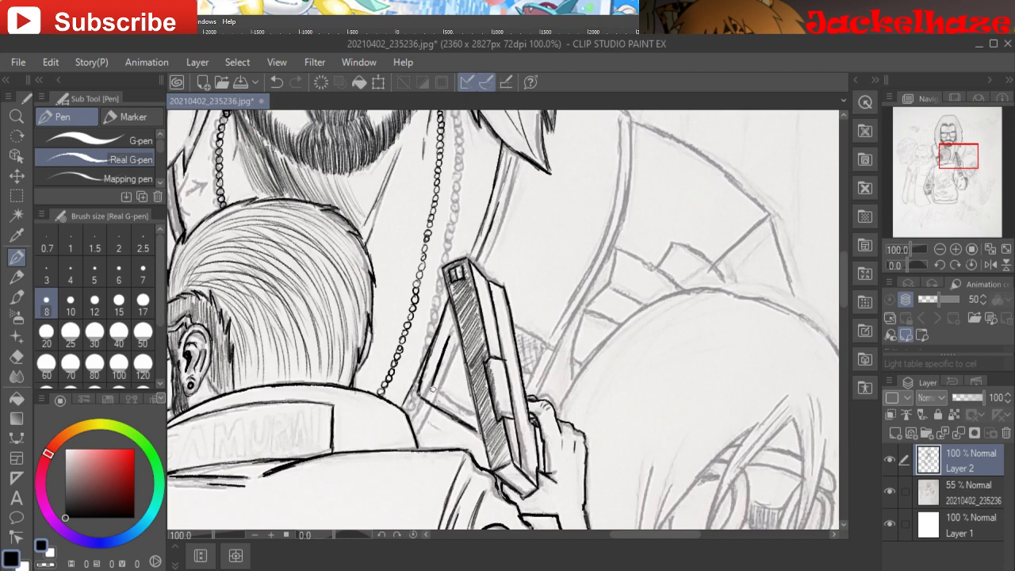
pyautogui.moveTo(433, 390)
pyautogui.mouseDown()
pyautogui.moveTo(477, 418)
pyautogui.moveTo(462, 404)
pyautogui.mouseUp()
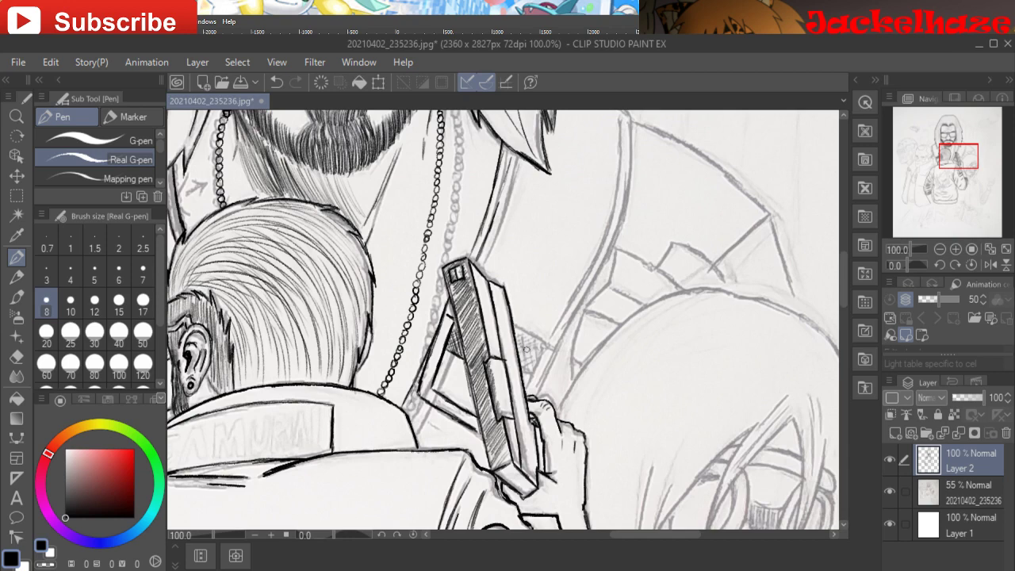
pyautogui.moveTo(517, 346); pyautogui.dragTo(539, 357)
pyautogui.moveTo(525, 389); pyautogui.dragTo(547, 360)
pyautogui.moveTo(522, 369)
pyautogui.mouseDown()
pyautogui.moveTo(525, 380)
pyautogui.moveTo(535, 375)
pyautogui.mouseUp()
pyautogui.moveTo(533, 358)
pyautogui.mouseDown()
pyautogui.moveTo(539, 373)
pyautogui.moveTo(523, 359)
pyautogui.mouseUp()
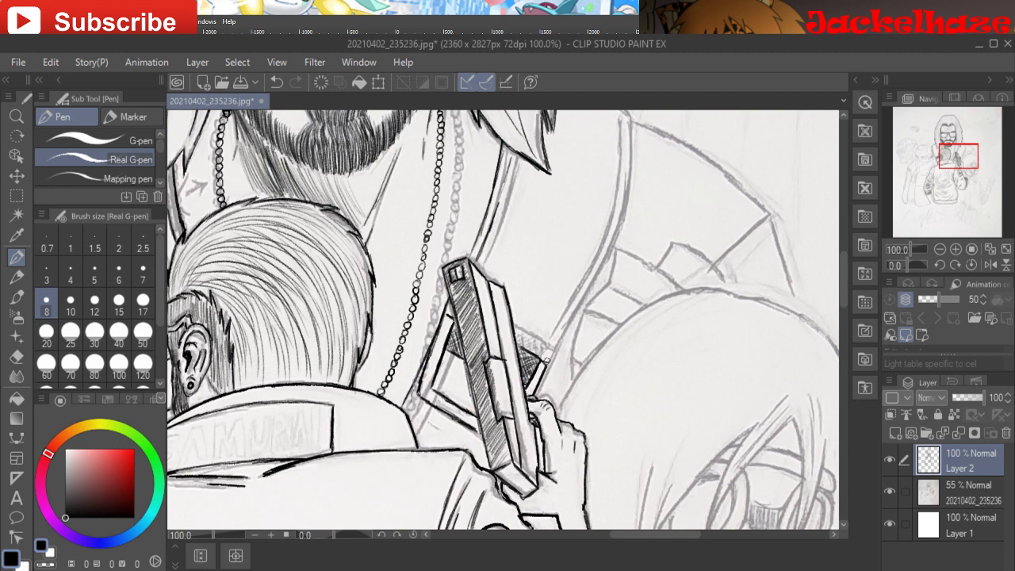
# - Ink the bearded man's vest edge as a double line from beside the pistol up to the shoulder, joining it to the hair
pyautogui.moveTo(556, 366)
pyautogui.mouseDown()
pyautogui.moveTo(546, 349)
pyautogui.moveTo(575, 311)
pyautogui.mouseUp()
pyautogui.moveTo(555, 349)
pyautogui.mouseDown()
pyautogui.moveTo(599, 269)
pyautogui.moveTo(584, 257)
pyautogui.moveTo(504, 432)
pyautogui.mouseUp()
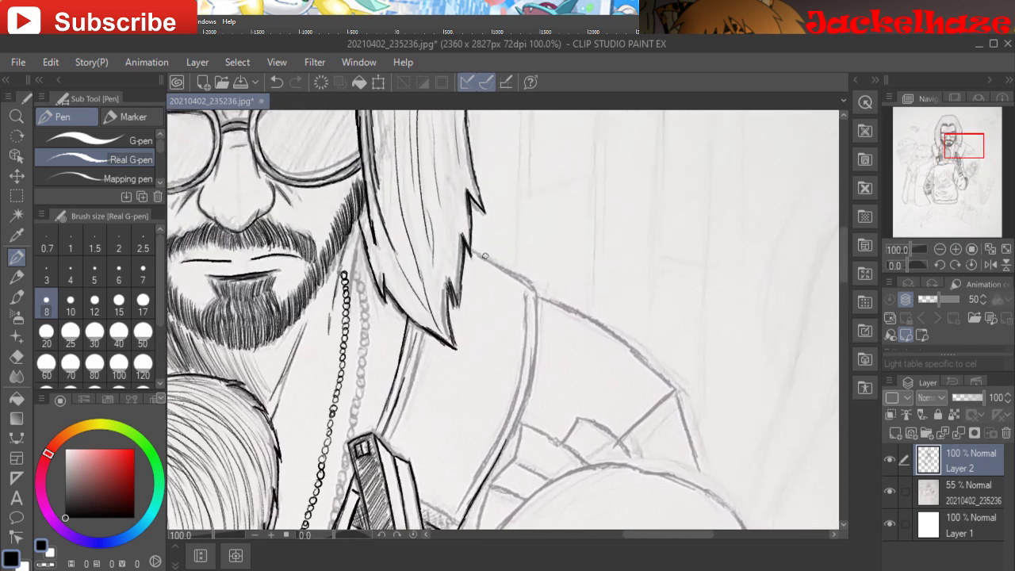
pyautogui.moveTo(473, 247)
pyautogui.mouseDown()
pyautogui.moveTo(526, 281)
pyautogui.moveTo(513, 272)
pyautogui.moveTo(537, 349)
pyautogui.mouseUp()
pyautogui.moveTo(505, 446)
pyautogui.mouseDown()
pyautogui.moveTo(536, 363)
pyautogui.moveTo(528, 344)
pyautogui.mouseUp()
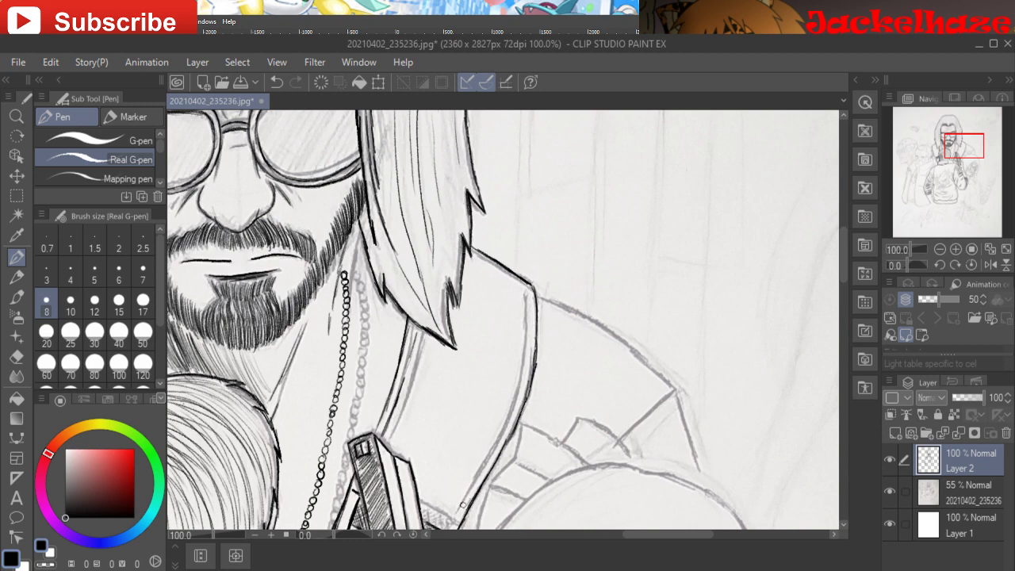
pyautogui.moveTo(464, 505); pyautogui.dragTo(497, 441)
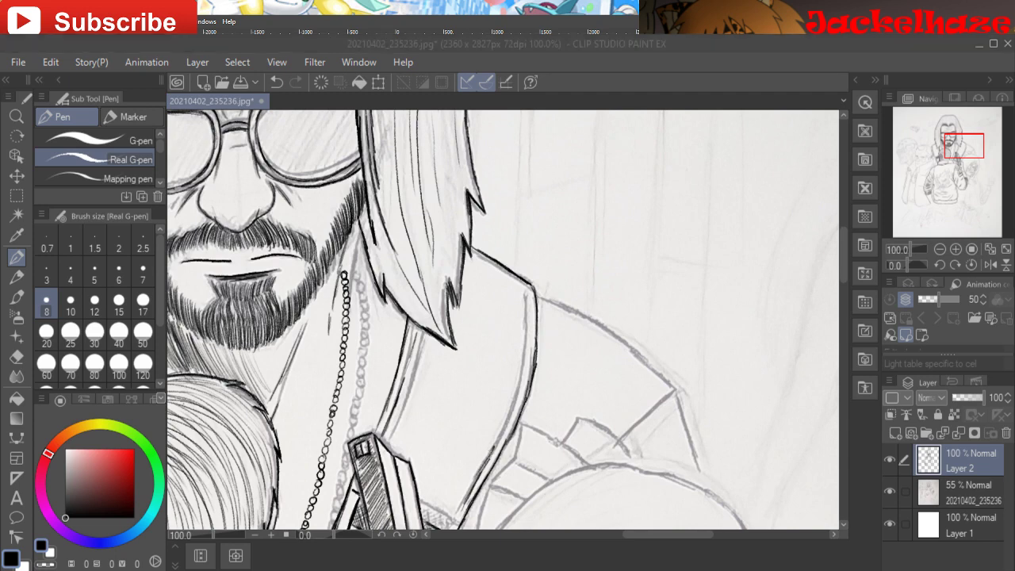
pyautogui.moveTo(502, 437); pyautogui.dragTo(508, 426)
pyautogui.moveTo(504, 431); pyautogui.dragTo(524, 344)
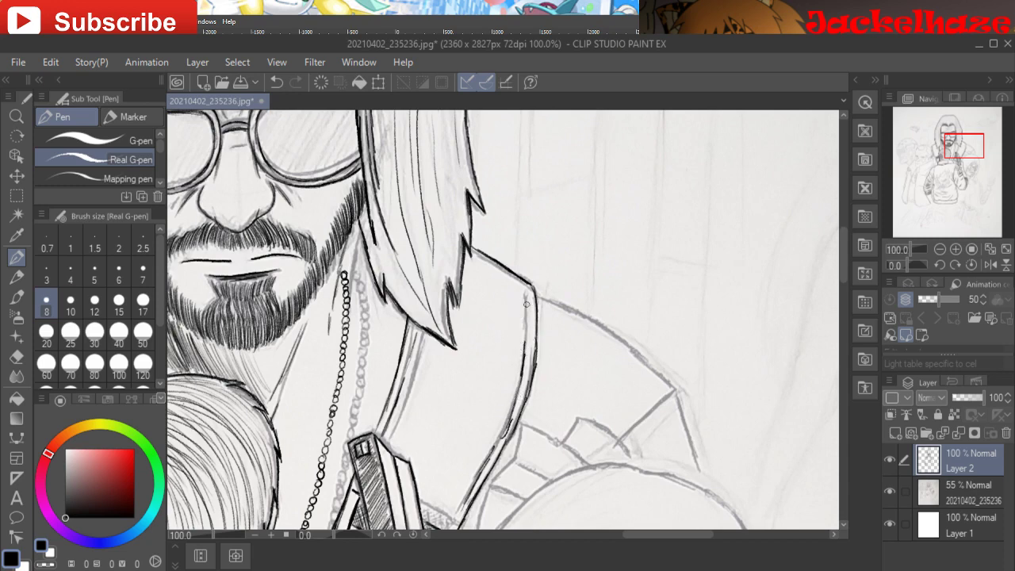
pyautogui.moveTo(526, 304)
pyautogui.mouseDown()
pyautogui.moveTo(526, 345)
pyautogui.moveTo(522, 334)
pyautogui.mouseUp()
pyautogui.click(16, 356)
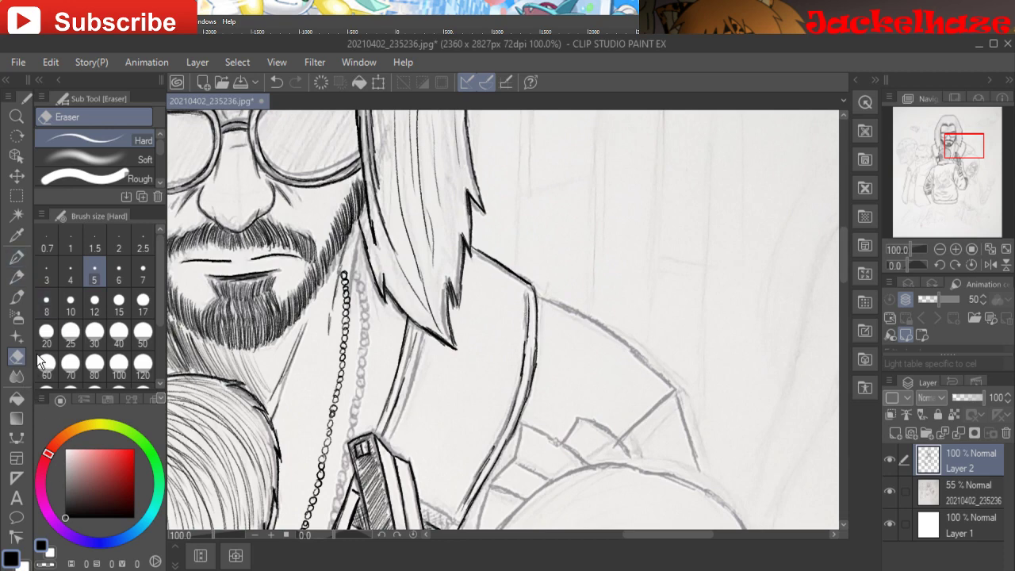
pyautogui.press('p')
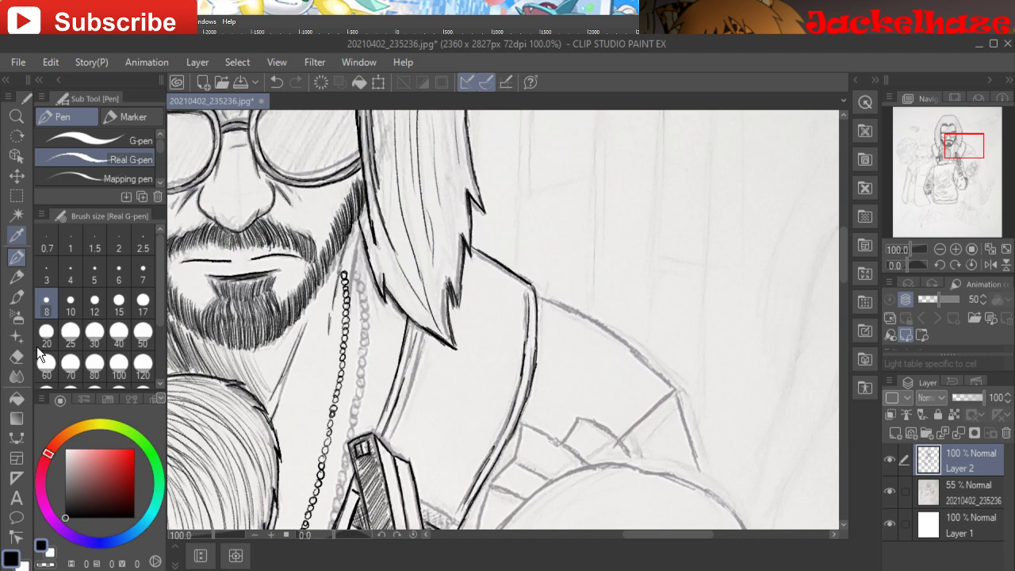
# - Ink the bearded man's rounded shoulder, the sleeve's corner and outer edge, and the upper angular folds beside the vest
pyautogui.moveTo(536, 295)
pyautogui.mouseDown()
pyautogui.moveTo(604, 328)
pyautogui.moveTo(670, 387)
pyautogui.moveTo(651, 367)
pyautogui.moveTo(671, 392)
pyautogui.moveTo(624, 437)
pyautogui.moveTo(672, 392)
pyautogui.mouseUp()
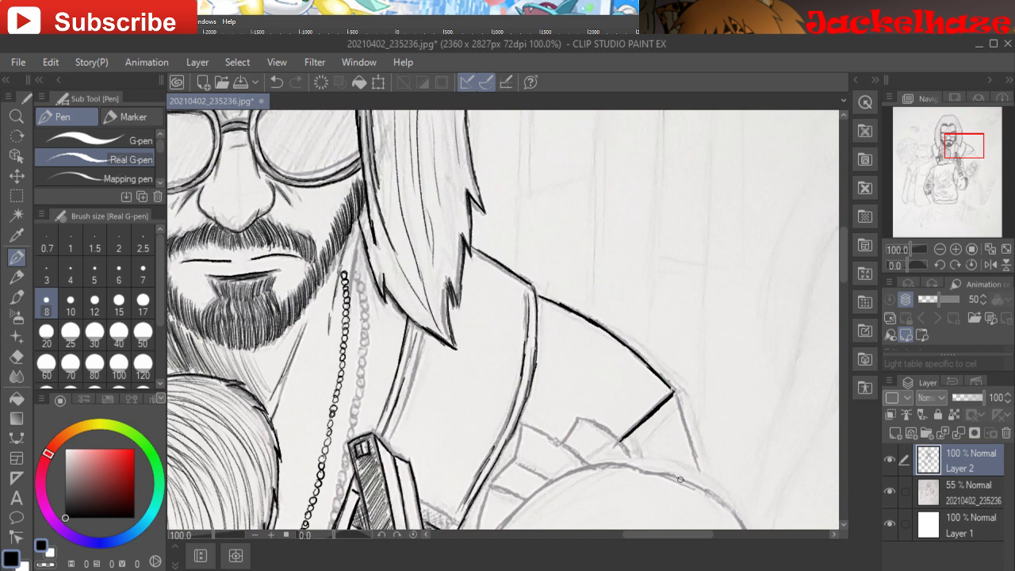
pyautogui.moveTo(675, 393); pyautogui.dragTo(698, 472)
pyautogui.moveTo(579, 416)
pyautogui.mouseDown()
pyautogui.moveTo(603, 422)
pyautogui.moveTo(634, 465)
pyautogui.mouseUp()
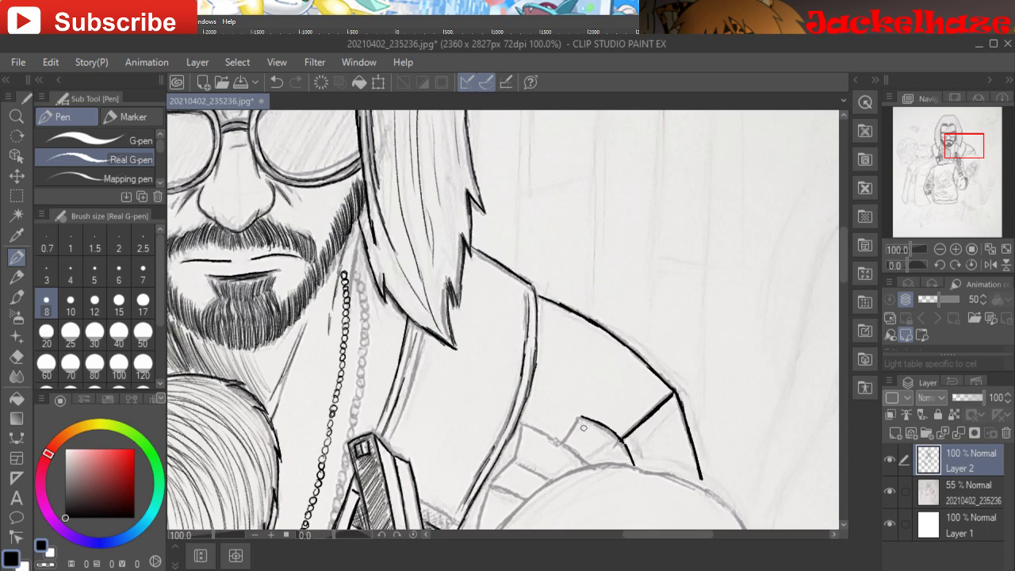
pyautogui.moveTo(581, 415)
pyautogui.mouseDown()
pyautogui.moveTo(541, 434)
pyautogui.moveTo(522, 422)
pyautogui.moveTo(588, 460)
pyautogui.mouseUp()
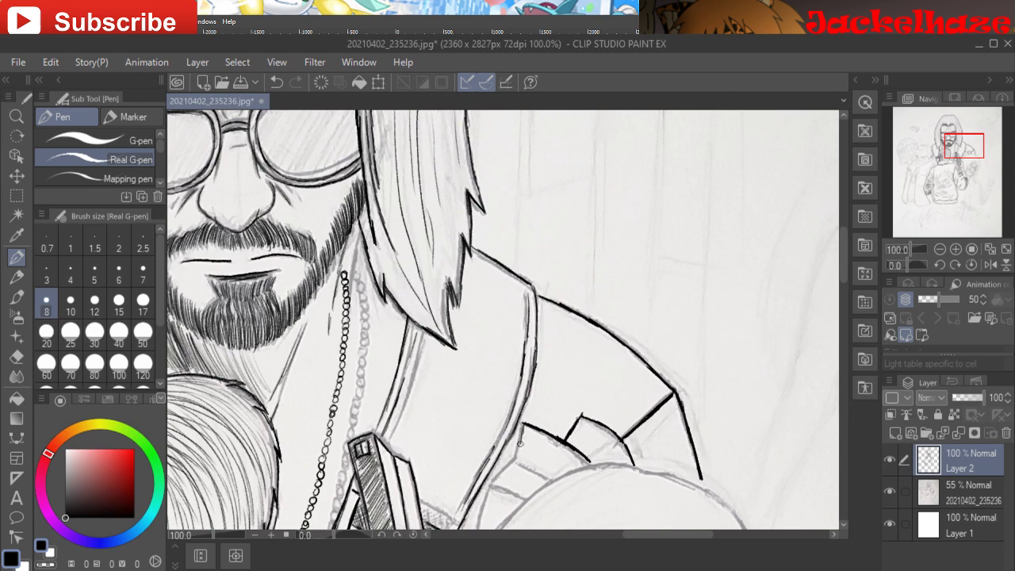
# - Ink the remaining angular folds beside the vest and the upper curve of the goggled woman's head where they meet
pyautogui.moveTo(516, 450); pyautogui.dragTo(493, 479)
pyautogui.moveTo(523, 444)
pyautogui.mouseDown()
pyautogui.moveTo(503, 326)
pyautogui.moveTo(443, 296)
pyautogui.mouseUp()
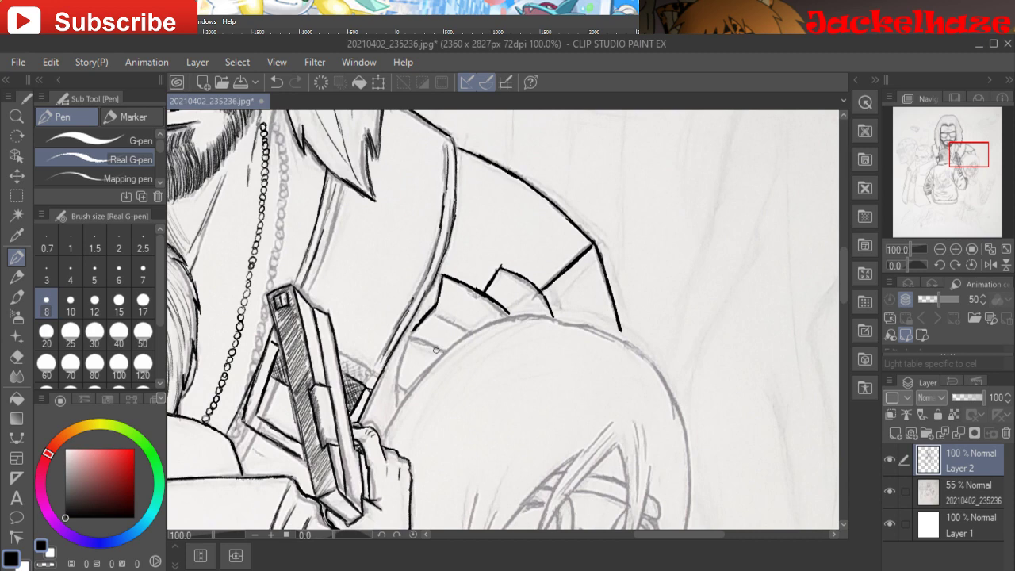
pyautogui.moveTo(446, 350)
pyautogui.mouseDown()
pyautogui.moveTo(410, 338)
pyautogui.moveTo(418, 322)
pyautogui.mouseUp()
pyautogui.moveTo(410, 338); pyautogui.dragTo(396, 404)
pyautogui.moveTo(399, 405)
pyautogui.mouseDown()
pyautogui.moveTo(456, 341)
pyautogui.moveTo(511, 320)
pyautogui.moveTo(556, 322)
pyautogui.moveTo(500, 320)
pyautogui.moveTo(468, 334)
pyautogui.mouseUp()
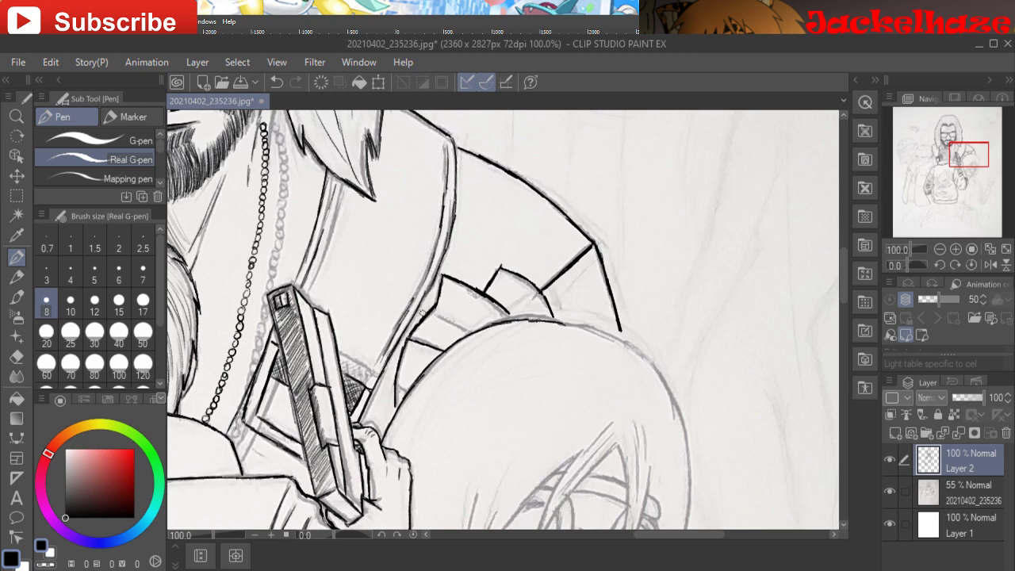
pyautogui.moveTo(466, 330); pyautogui.dragTo(435, 312)
pyautogui.moveTo(396, 393); pyautogui.dragTo(400, 405)
# - Ink the short shoulder line between the bearded man's vest and the bald figure's head
pyautogui.moveTo(403, 180)
pyautogui.mouseDown()
pyautogui.moveTo(477, 134)
pyautogui.moveTo(515, 70)
pyautogui.moveTo(416, 59)
pyautogui.mouseUp()
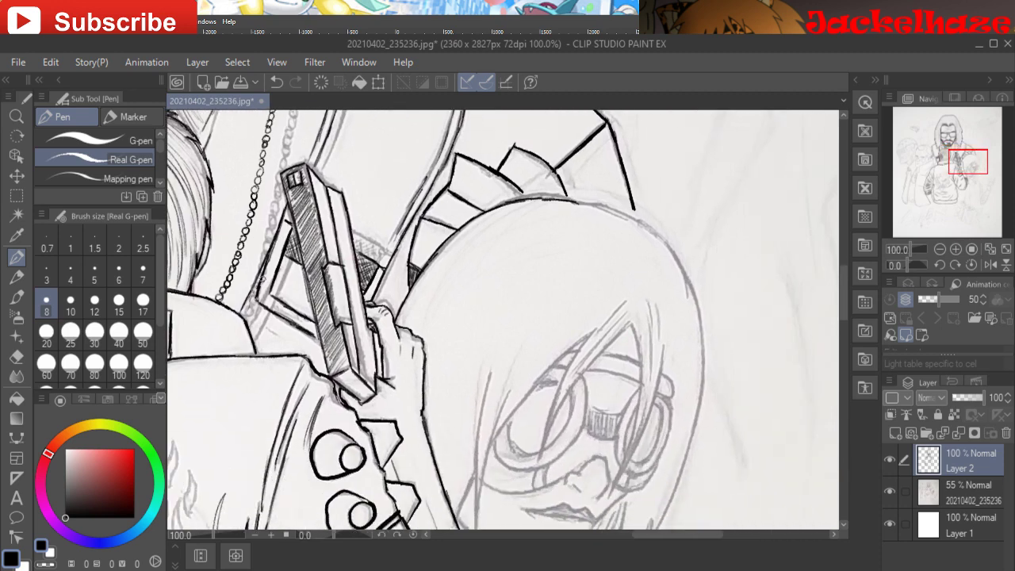
pyautogui.moveTo(349, 333); pyautogui.dragTo(780, 522)
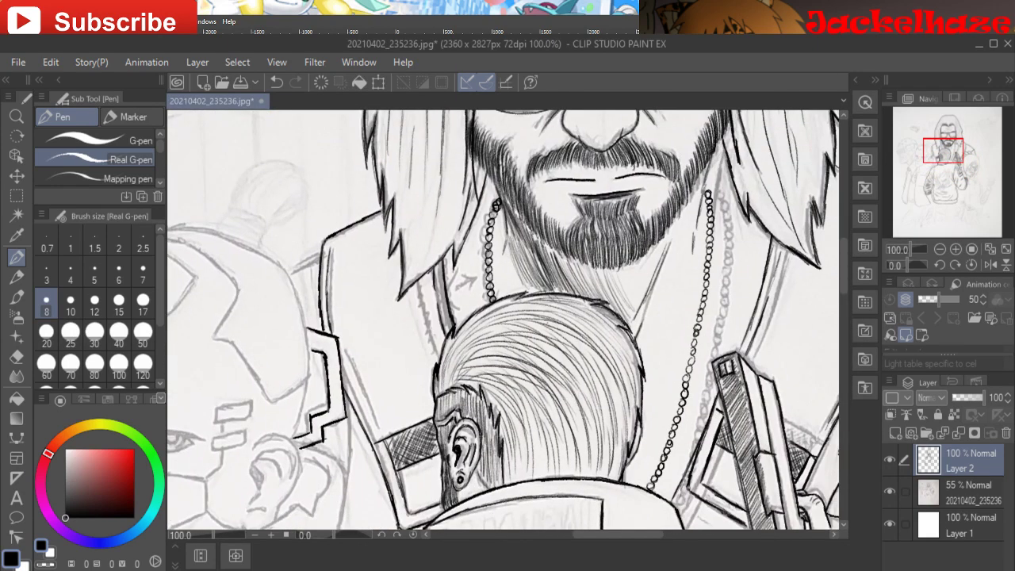
pyautogui.moveTo(310, 254); pyautogui.dragTo(296, 259)
# - Ink the woman's pointed fringe strands over the nearer goggle lens and the hair strands framing her cheek
pyautogui.moveTo(794, 460)
pyautogui.mouseDown()
pyautogui.moveTo(429, 189)
pyautogui.moveTo(286, 130)
pyautogui.moveTo(175, 185)
pyautogui.mouseUp()
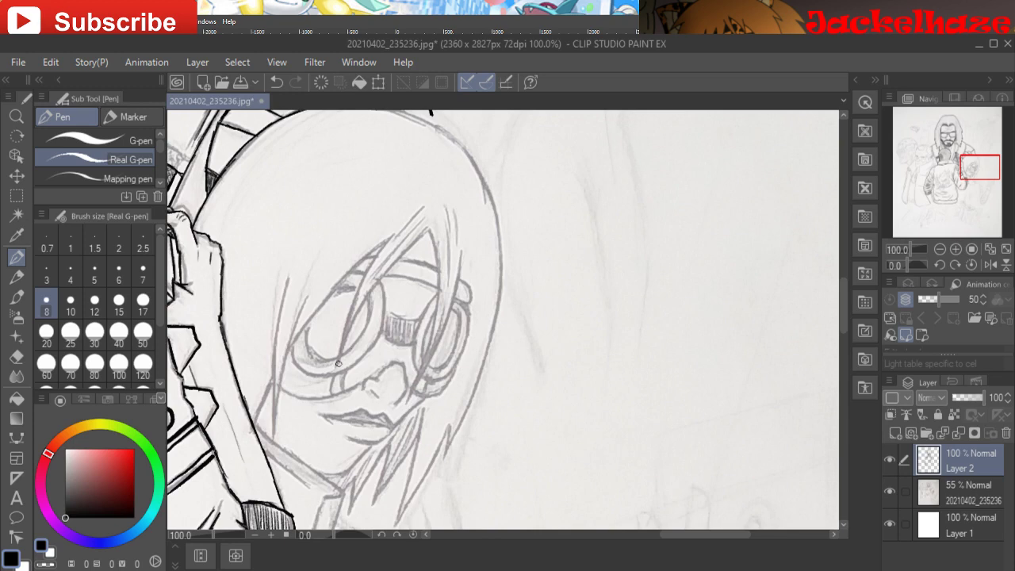
pyautogui.moveTo(337, 361)
pyautogui.mouseDown()
pyautogui.moveTo(361, 300)
pyautogui.moveTo(426, 228)
pyautogui.mouseUp()
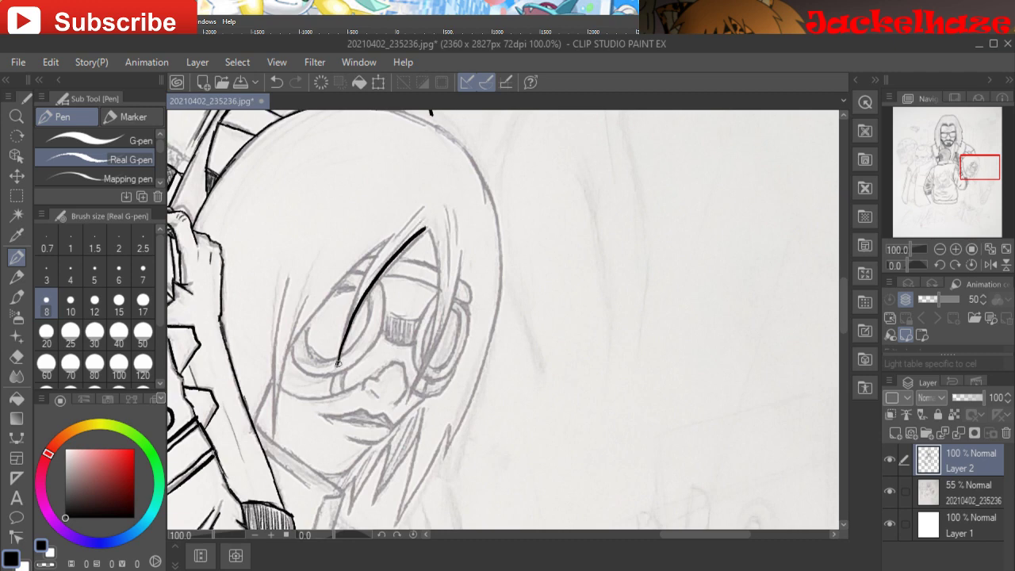
pyautogui.moveTo(338, 358)
pyautogui.mouseDown()
pyautogui.moveTo(359, 291)
pyautogui.moveTo(398, 227)
pyautogui.mouseUp()
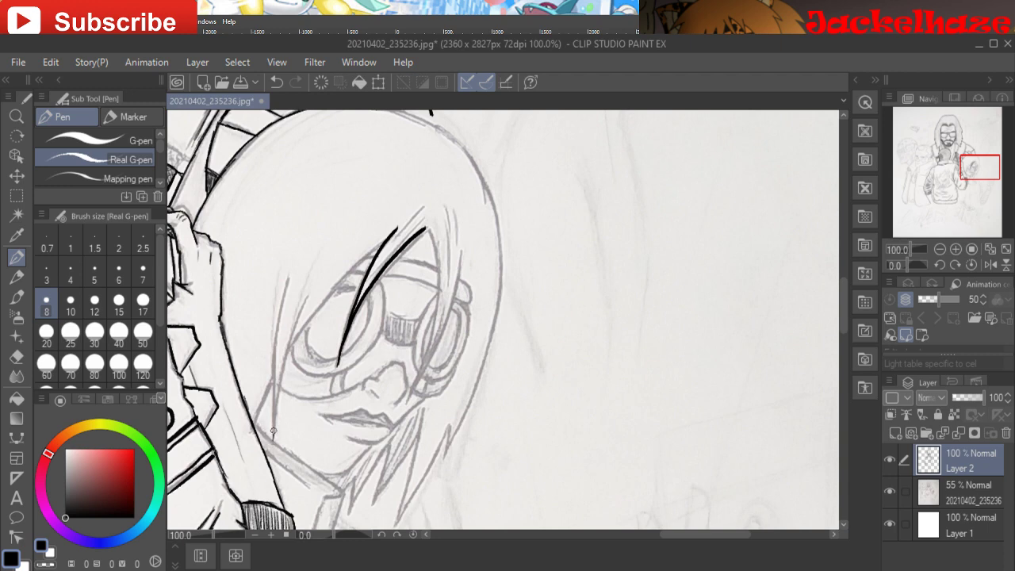
pyautogui.moveTo(274, 432); pyautogui.dragTo(304, 295)
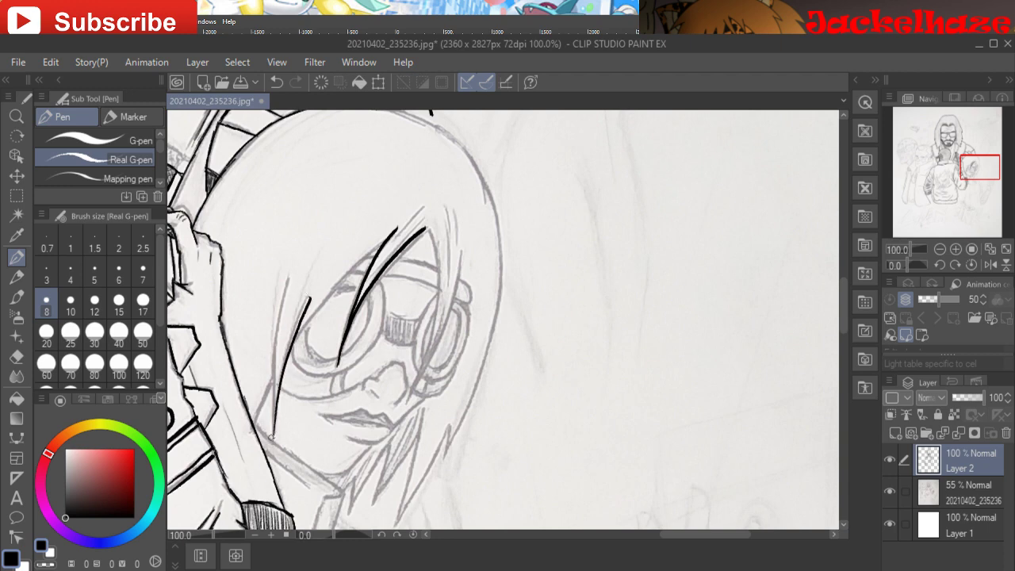
pyautogui.moveTo(270, 436); pyautogui.dragTo(299, 271)
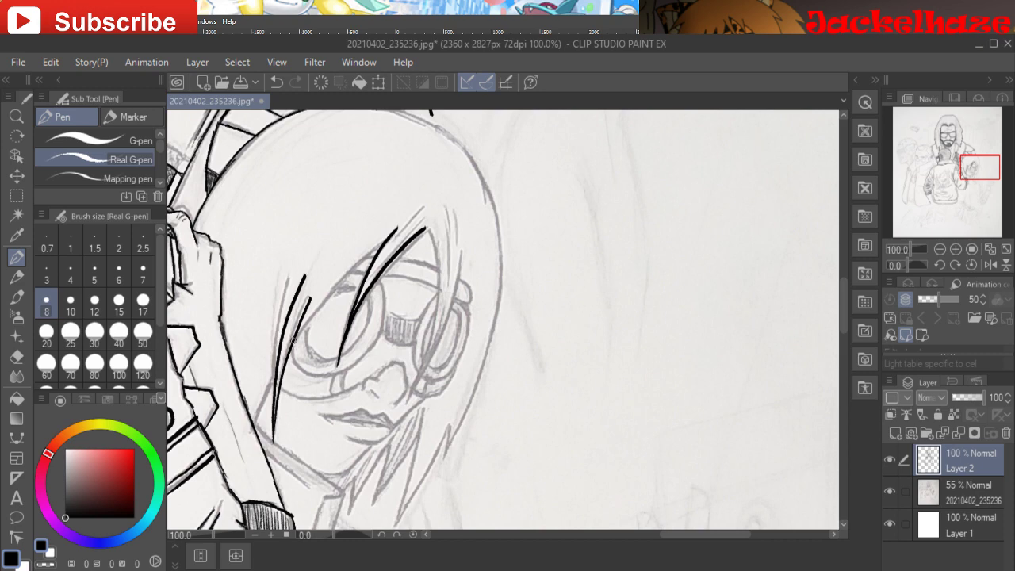
pyautogui.moveTo(292, 341); pyautogui.dragTo(392, 226)
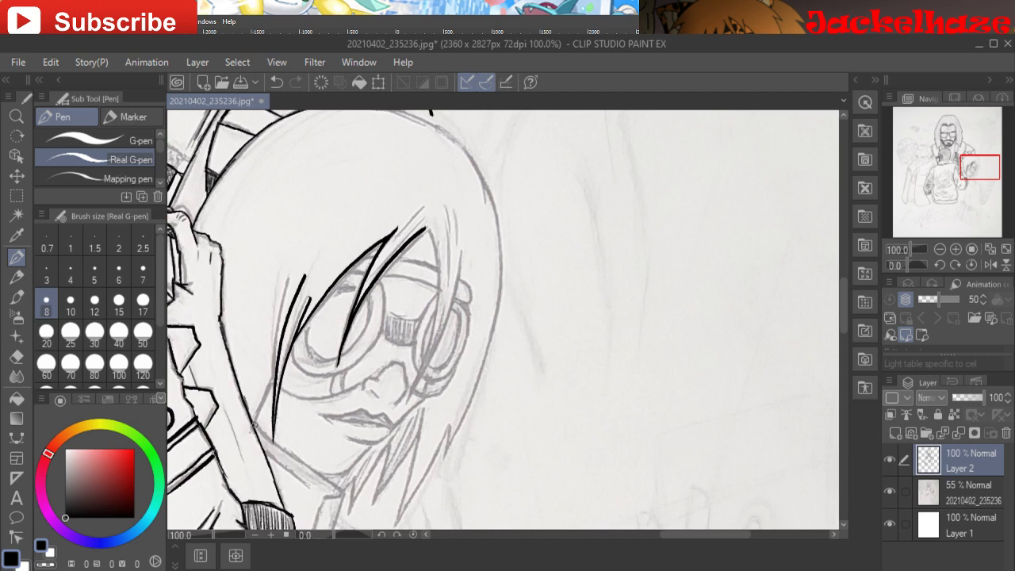
pyautogui.moveTo(253, 429); pyautogui.dragTo(271, 371)
# - Ink the goggles' headband and the long strand crossing the far lens, adding thin accent lines along the fringe
pyautogui.moveTo(395, 260); pyautogui.dragTo(442, 270)
pyautogui.moveTo(426, 227)
pyautogui.mouseDown()
pyautogui.moveTo(439, 296)
pyautogui.moveTo(412, 406)
pyautogui.mouseUp()
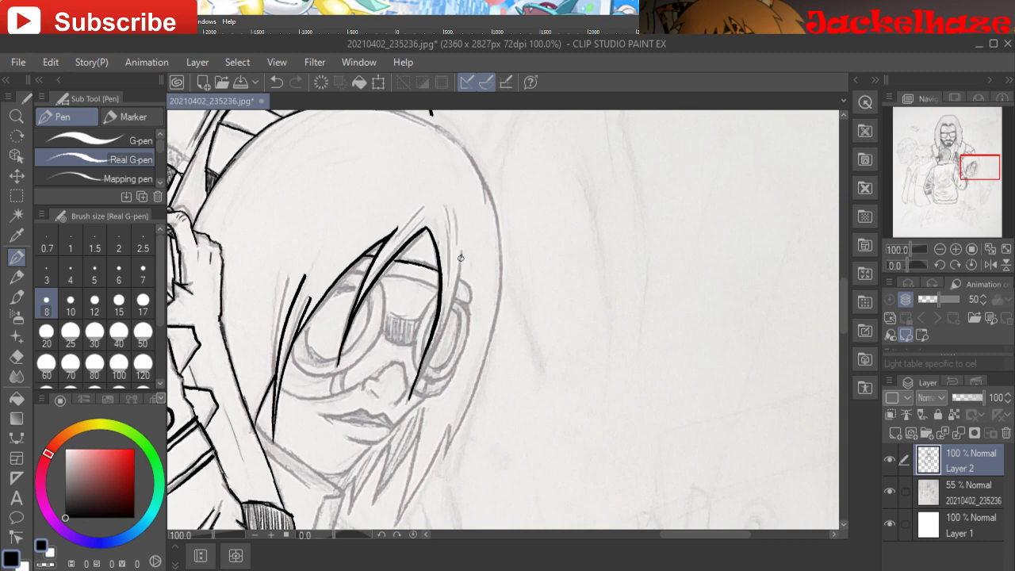
pyautogui.moveTo(460, 257); pyautogui.dragTo(410, 402)
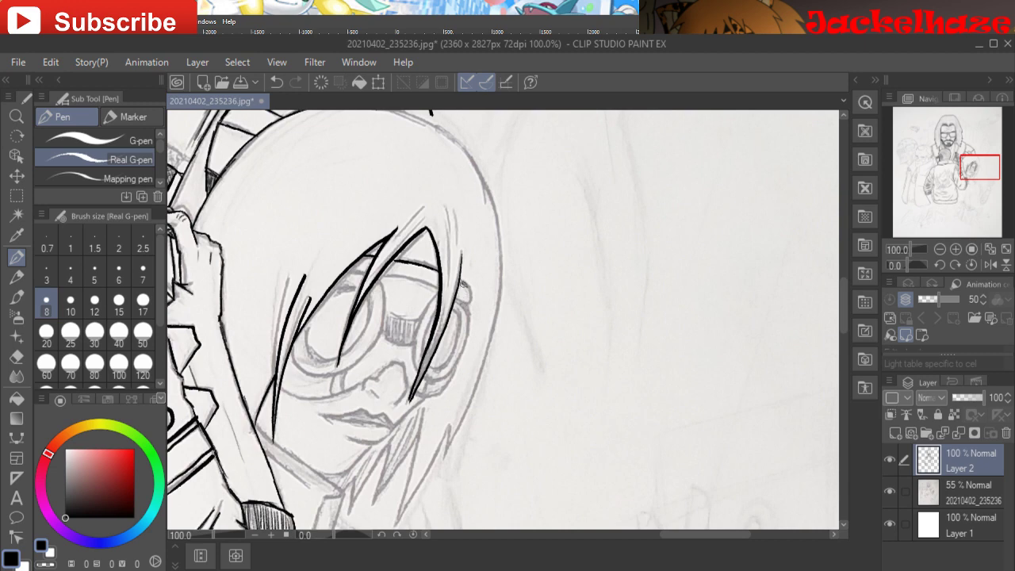
pyautogui.moveTo(462, 283)
pyautogui.mouseDown()
pyautogui.moveTo(468, 294)
pyautogui.moveTo(454, 294)
pyautogui.moveTo(468, 304)
pyautogui.mouseUp()
pyautogui.moveTo(422, 225); pyautogui.dragTo(369, 284)
pyautogui.moveTo(393, 243); pyautogui.dragTo(368, 283)
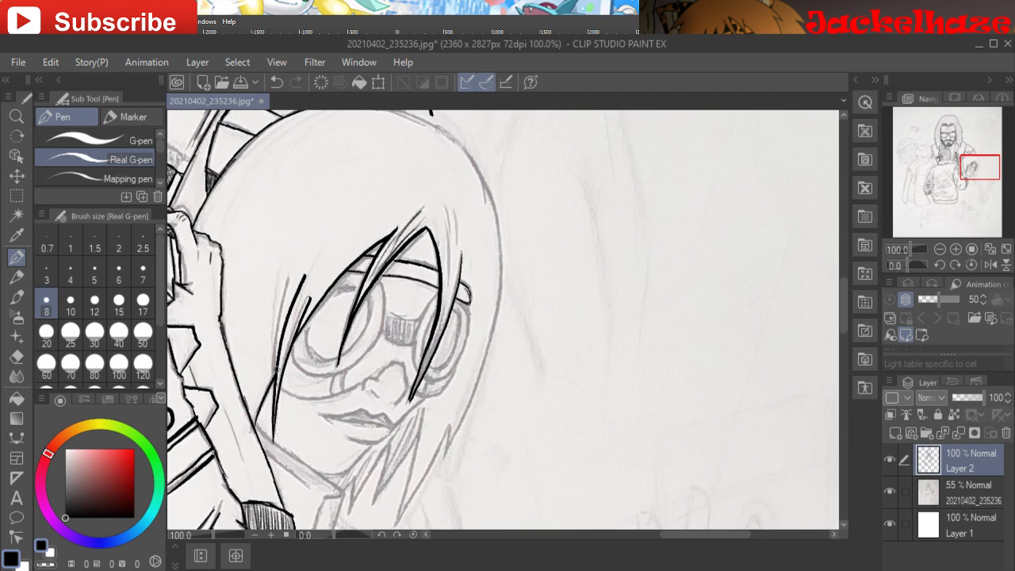
pyautogui.moveTo(279, 375); pyautogui.dragTo(308, 293)
pyautogui.moveTo(286, 354); pyautogui.dragTo(316, 281)
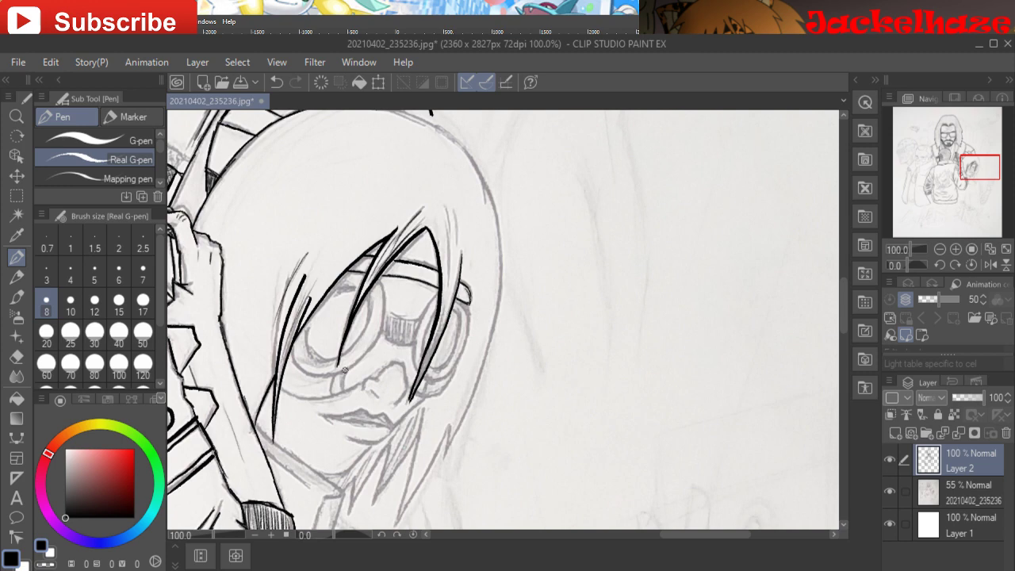
# - Ink the goggles' double-rimmed lenses, bridge and lower frame, together with the woman's nose
pyautogui.moveTo(292, 350)
pyautogui.mouseDown()
pyautogui.moveTo(314, 371)
pyautogui.moveTo(358, 363)
pyautogui.moveTo(387, 325)
pyautogui.moveTo(380, 281)
pyautogui.mouseUp()
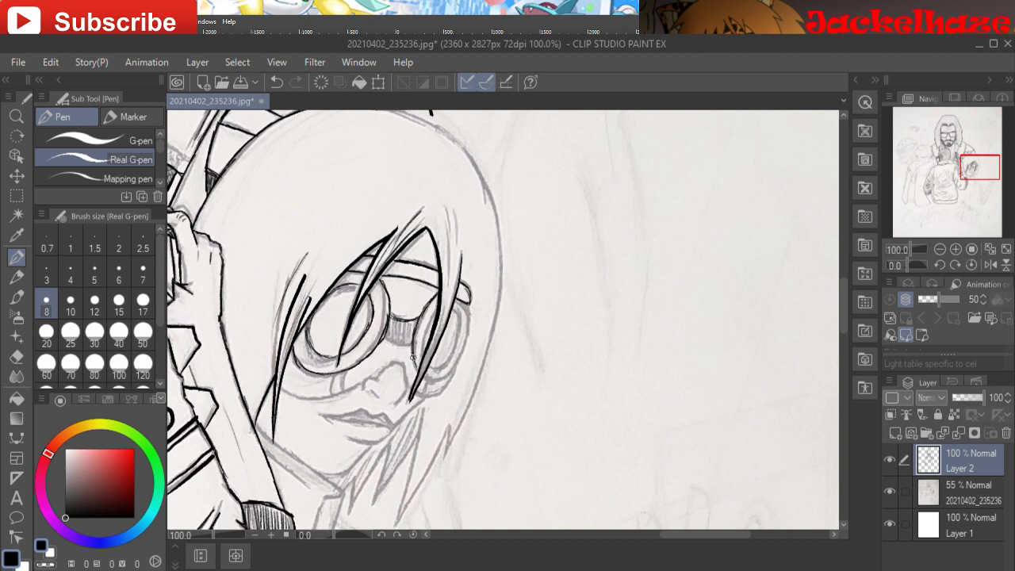
pyautogui.moveTo(385, 339)
pyautogui.mouseDown()
pyautogui.moveTo(443, 380)
pyautogui.moveTo(432, 378)
pyautogui.moveTo(454, 372)
pyautogui.moveTo(443, 375)
pyautogui.moveTo(462, 350)
pyautogui.moveTo(461, 363)
pyautogui.moveTo(472, 319)
pyautogui.moveTo(470, 330)
pyautogui.moveTo(467, 310)
pyautogui.moveTo(458, 338)
pyautogui.moveTo(446, 322)
pyautogui.moveTo(428, 324)
pyautogui.moveTo(436, 315)
pyautogui.moveTo(426, 329)
pyautogui.moveTo(422, 351)
pyautogui.moveTo(445, 366)
pyautogui.moveTo(434, 362)
pyautogui.moveTo(449, 316)
pyautogui.mouseUp()
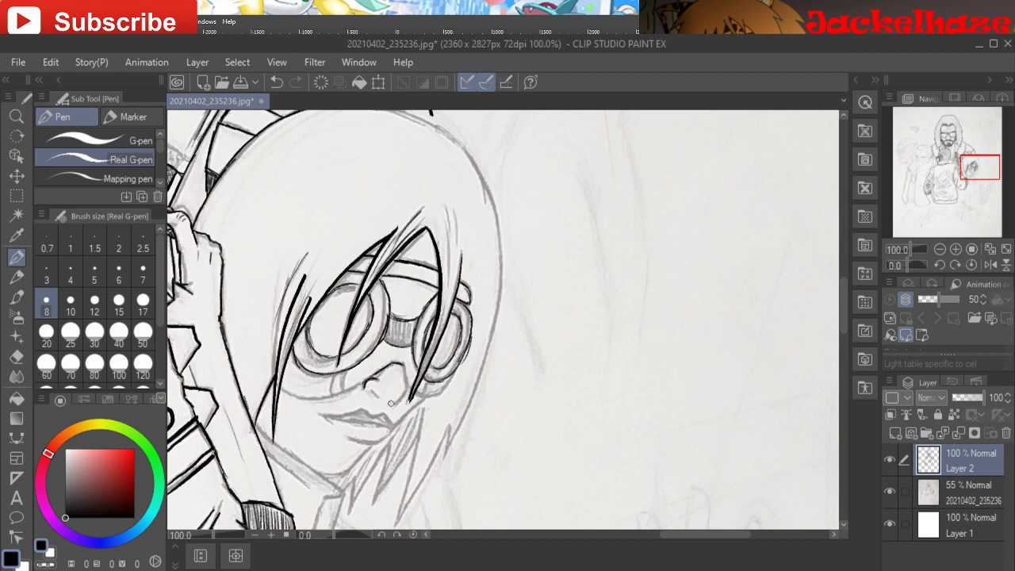
pyautogui.moveTo(391, 403); pyautogui.dragTo(409, 389)
pyautogui.moveTo(365, 380)
pyautogui.mouseDown()
pyautogui.moveTo(321, 400)
pyautogui.moveTo(279, 388)
pyautogui.mouseUp()
pyautogui.moveTo(337, 373)
pyautogui.mouseDown()
pyautogui.moveTo(330, 396)
pyautogui.moveTo(342, 387)
pyautogui.mouseUp()
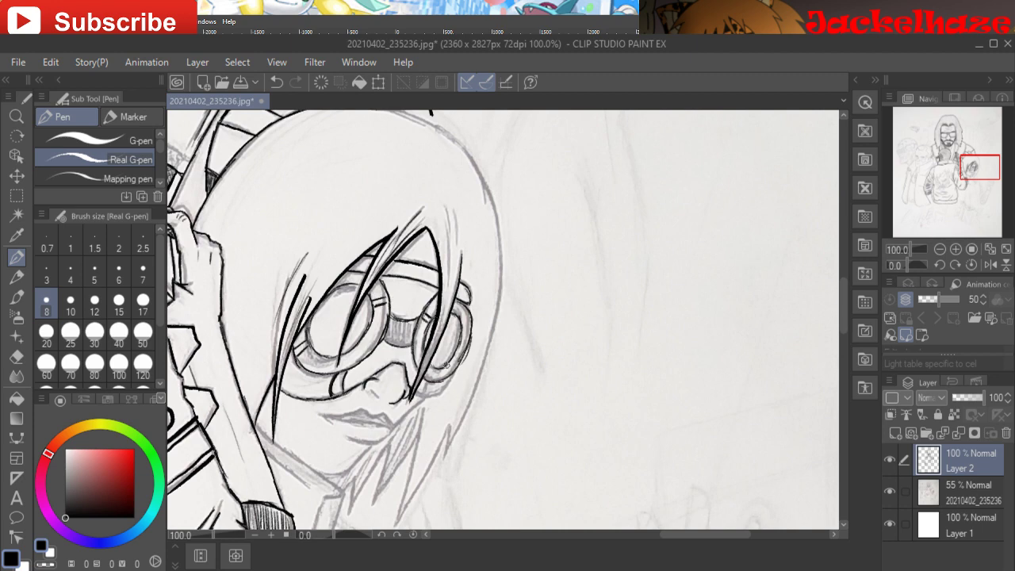
pyautogui.moveTo(441, 373)
pyautogui.mouseDown()
pyautogui.moveTo(456, 369)
pyautogui.moveTo(439, 394)
pyautogui.moveTo(419, 392)
pyautogui.mouseUp()
pyautogui.moveTo(433, 382); pyautogui.dragTo(432, 391)
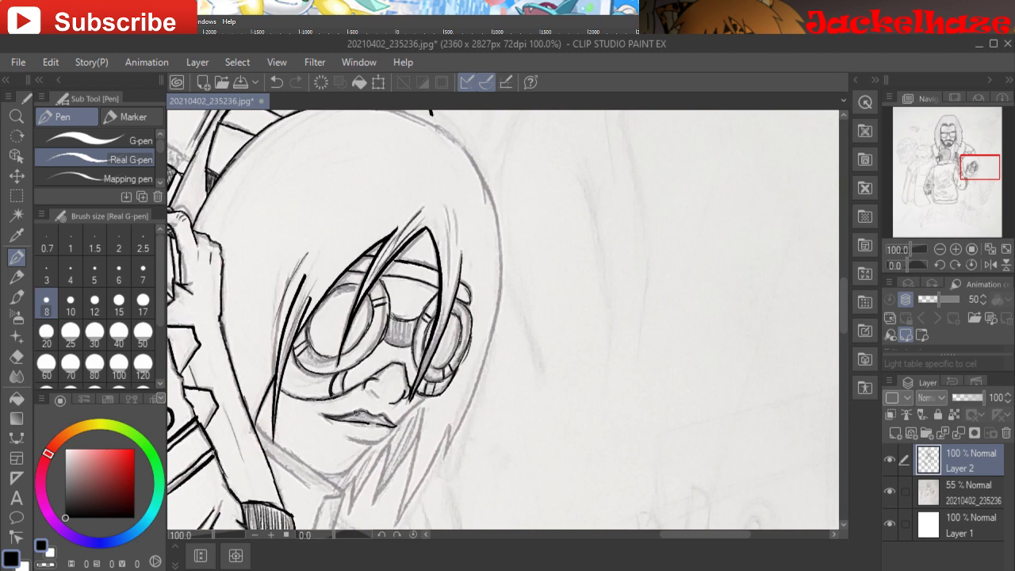
# - Shade the woman's upper lip and ink her jawline and the collar edges beneath her chin
pyautogui.moveTo(354, 415); pyautogui.dragTo(376, 417)
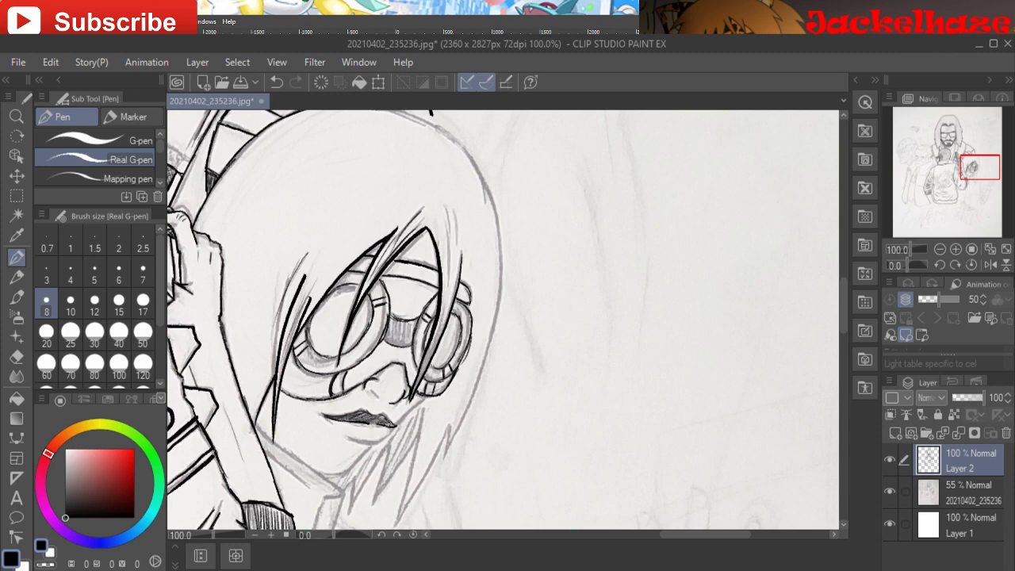
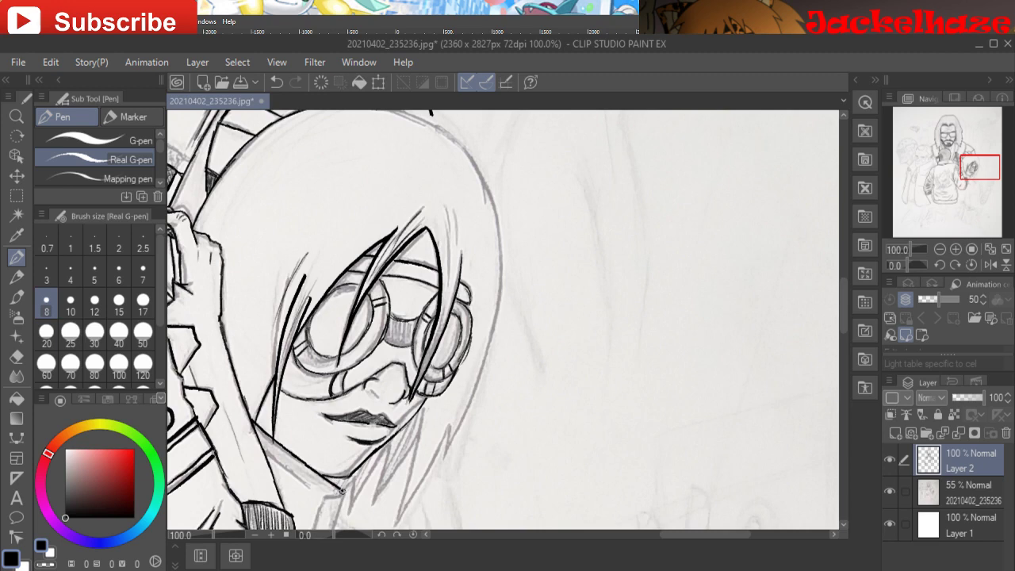
pyautogui.moveTo(343, 490)
pyautogui.mouseDown()
pyautogui.moveTo(328, 492)
pyautogui.moveTo(312, 529)
pyautogui.mouseUp()
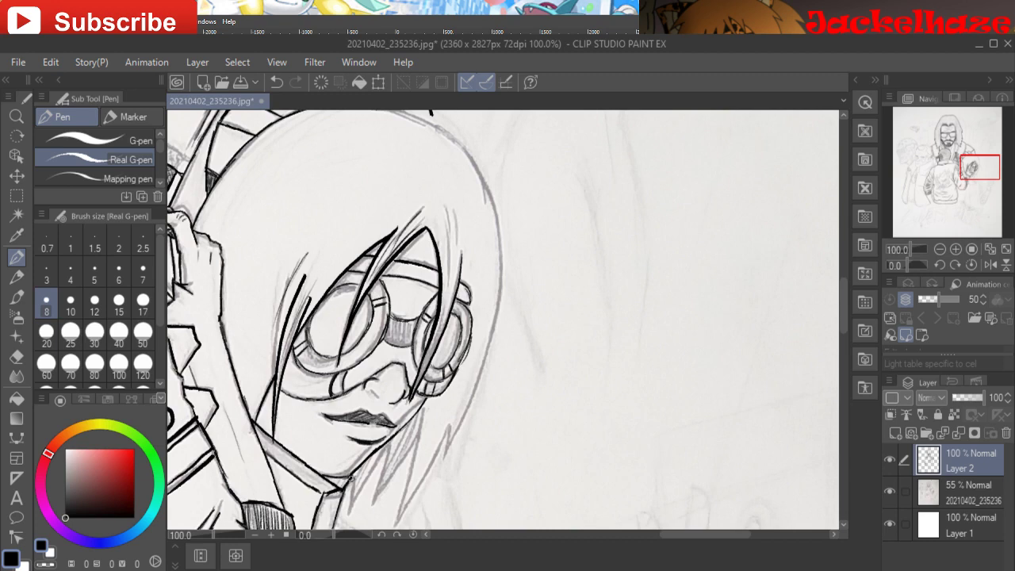
# - Ink the jagged hair tips hanging beside the woman's jaw, from under her chin to the far side of her bob
pyautogui.moveTo(350, 479)
pyautogui.mouseDown()
pyautogui.moveTo(348, 512)
pyautogui.moveTo(382, 458)
pyautogui.moveTo(370, 503)
pyautogui.moveTo(411, 450)
pyautogui.moveTo(401, 488)
pyautogui.moveTo(414, 458)
pyautogui.mouseUp()
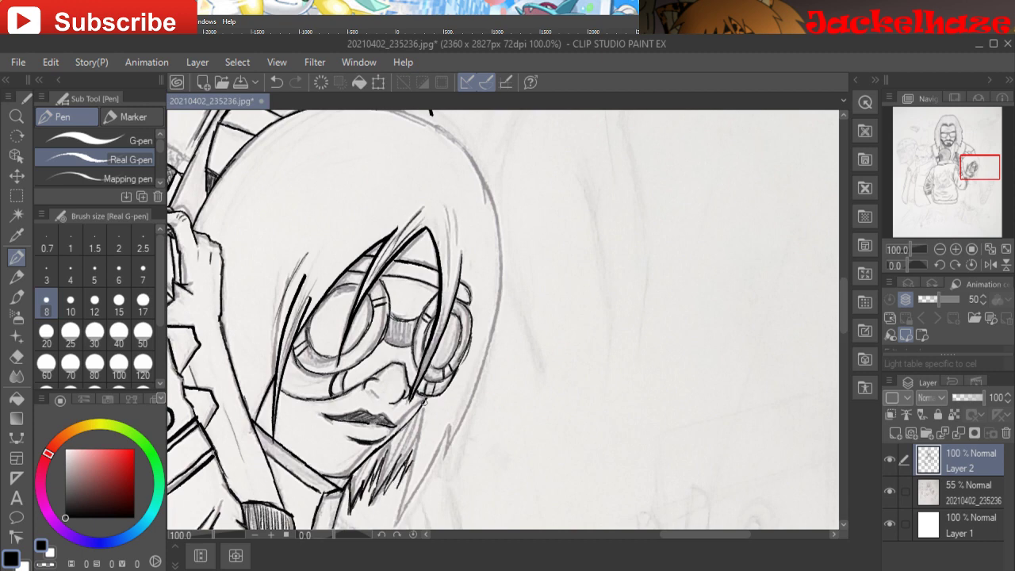
pyautogui.moveTo(418, 433); pyautogui.dragTo(389, 524)
pyautogui.moveTo(404, 486); pyautogui.dragTo(390, 524)
pyautogui.moveTo(411, 457); pyautogui.dragTo(393, 522)
pyautogui.moveTo(419, 480); pyautogui.dragTo(387, 528)
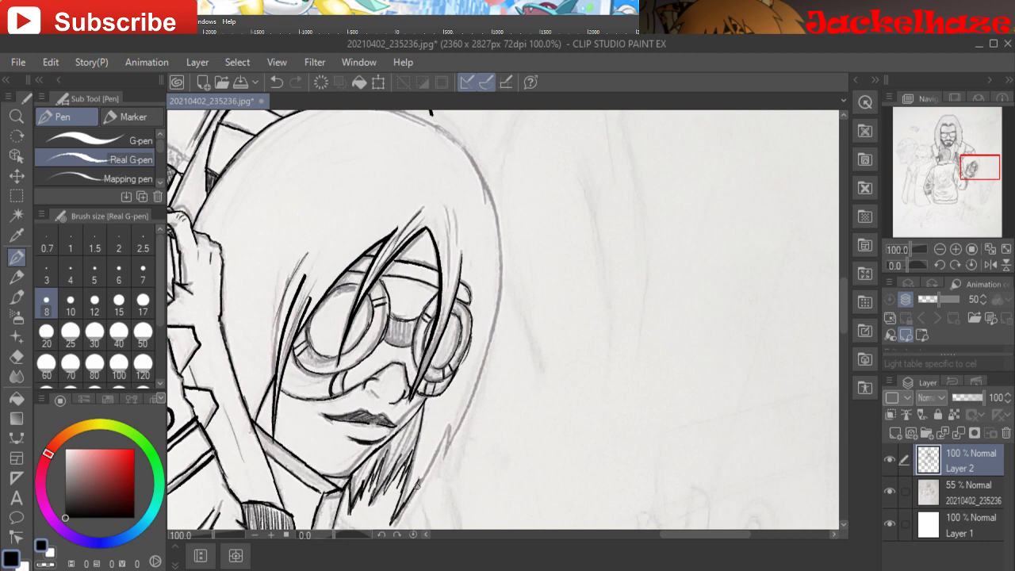
pyautogui.moveTo(422, 478); pyautogui.dragTo(414, 497)
pyautogui.moveTo(436, 457)
pyautogui.mouseDown()
pyautogui.moveTo(418, 490)
pyautogui.moveTo(427, 475)
pyautogui.mouseUp()
pyautogui.moveTo(446, 439); pyautogui.dragTo(440, 459)
pyautogui.moveTo(460, 423)
pyautogui.mouseDown()
pyautogui.moveTo(444, 456)
pyautogui.moveTo(456, 432)
pyautogui.mouseUp()
# - Ink the outer contour of the woman's hair from the crown down the far side to the jagged tips
pyautogui.moveTo(465, 395); pyautogui.dragTo(532, 502)
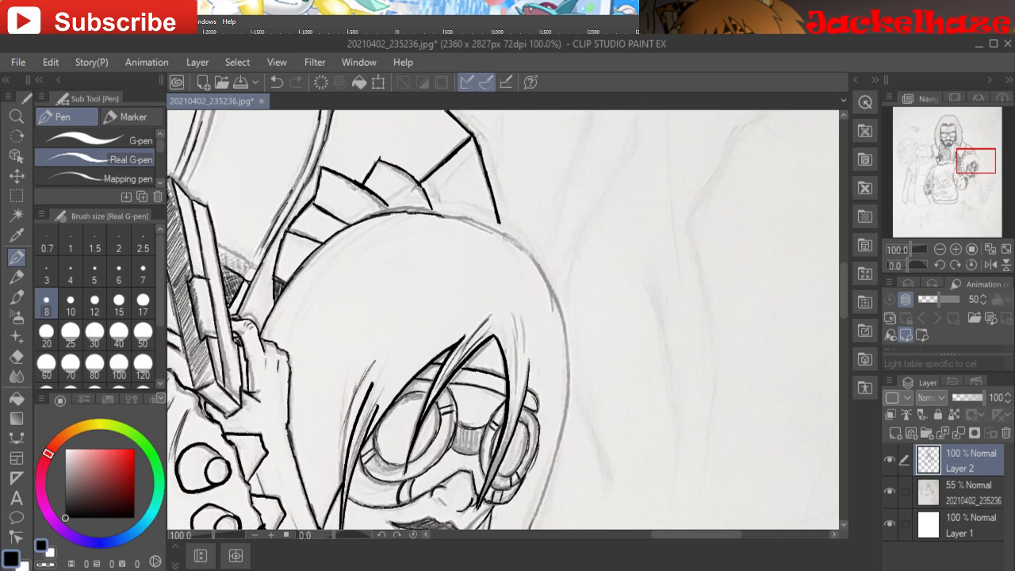
pyautogui.moveTo(438, 215)
pyautogui.mouseDown()
pyautogui.moveTo(522, 241)
pyautogui.moveTo(562, 296)
pyautogui.mouseUp()
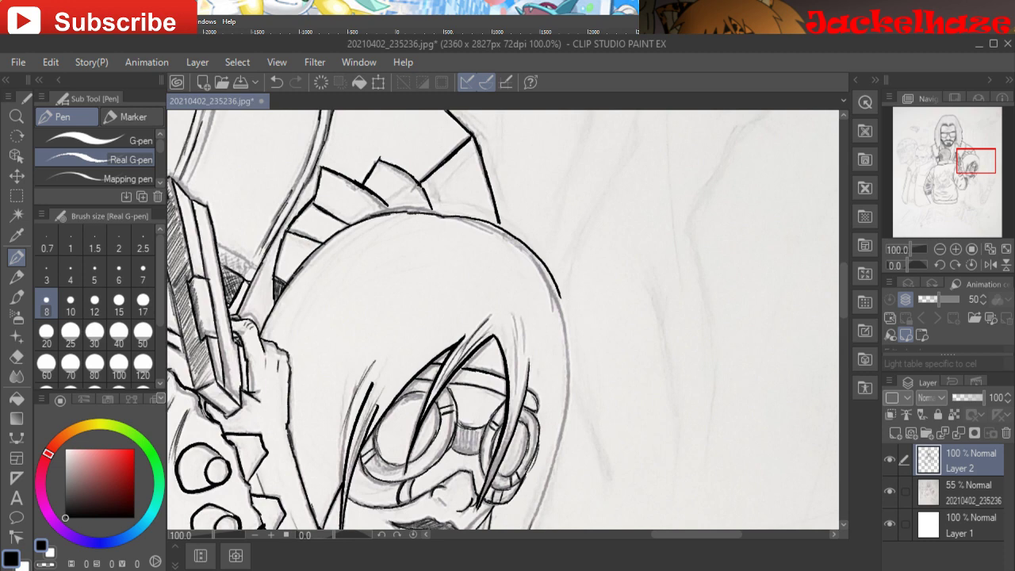
pyautogui.moveTo(562, 296); pyautogui.dragTo(589, 137)
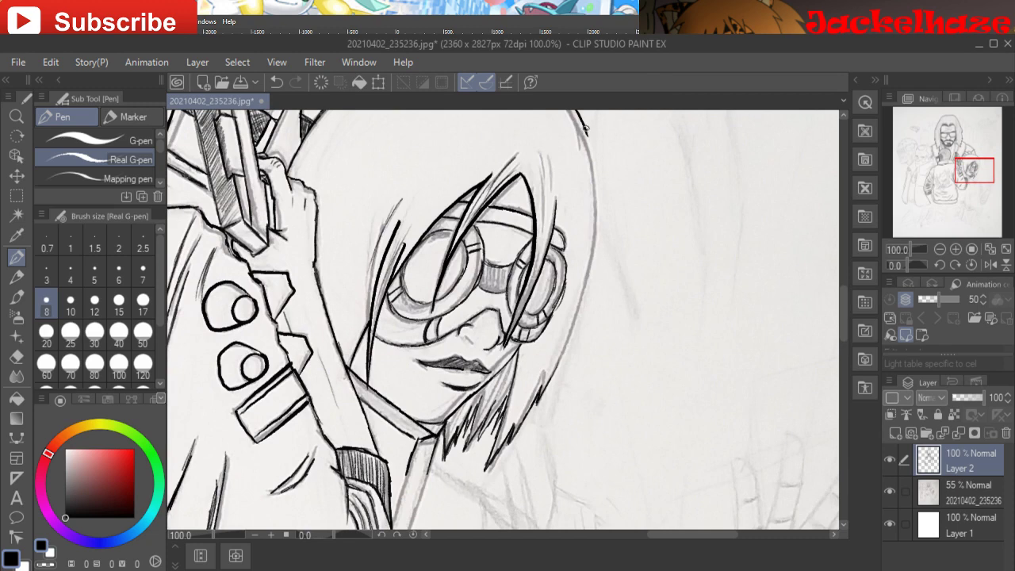
pyautogui.moveTo(585, 129)
pyautogui.mouseDown()
pyautogui.moveTo(591, 265)
pyautogui.moveTo(542, 406)
pyautogui.mouseUp()
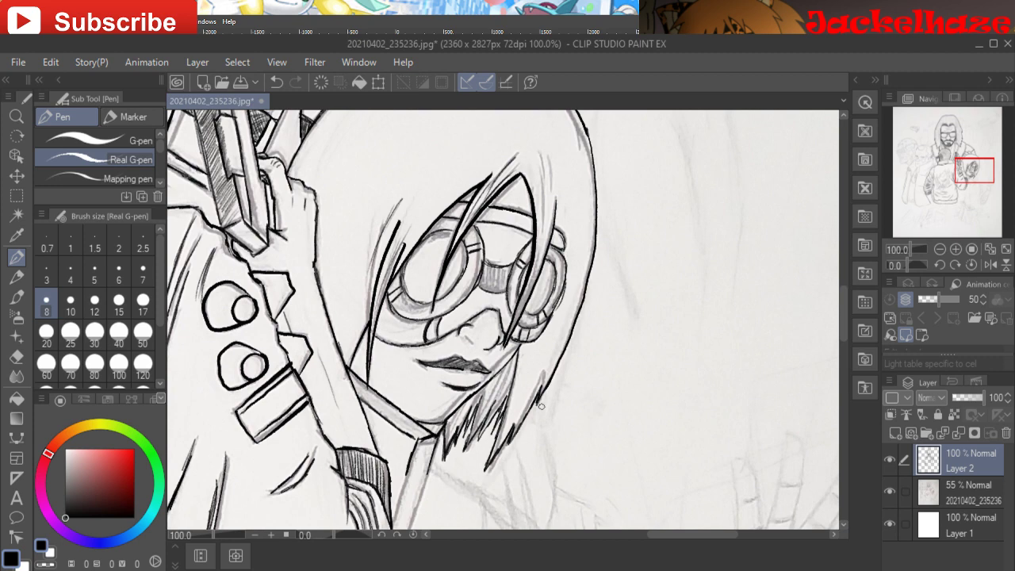
pyautogui.press('e')
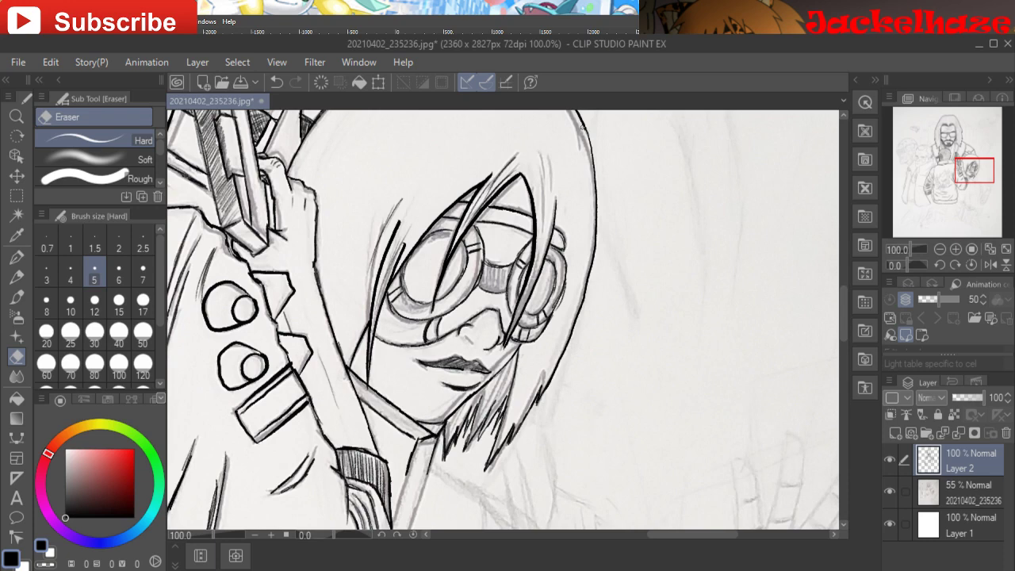
pyautogui.click(17, 256)
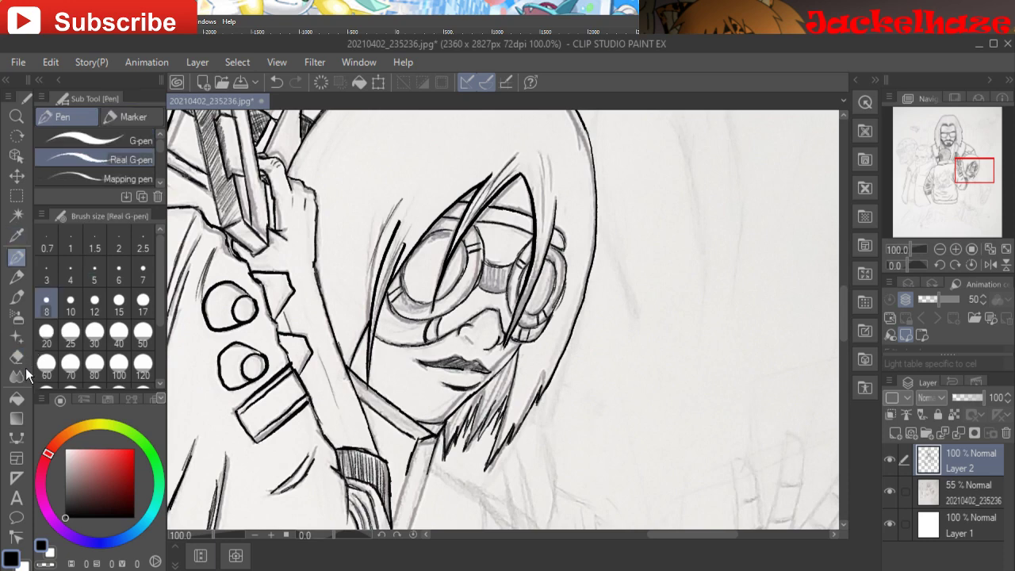
# - Ink the edges of the collar strip below the woman's chin and the short line running from its base
pyautogui.moveTo(503, 320); pyautogui.dragTo(479, 319)
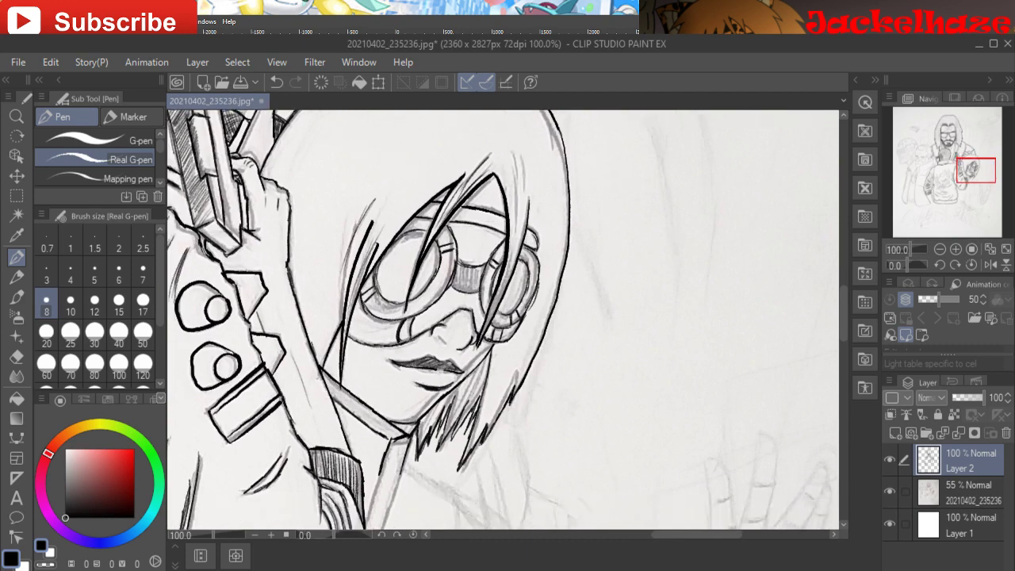
pyautogui.scroll(-3, 503, 320)
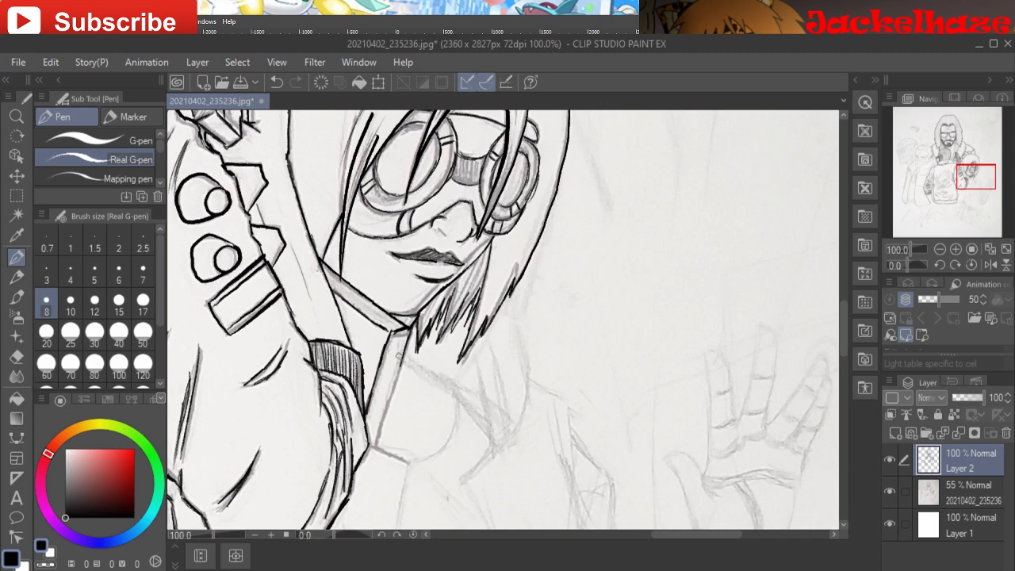
pyautogui.moveTo(400, 359)
pyautogui.mouseDown()
pyautogui.moveTo(375, 445)
pyautogui.moveTo(383, 418)
pyautogui.moveTo(405, 457)
pyautogui.mouseUp()
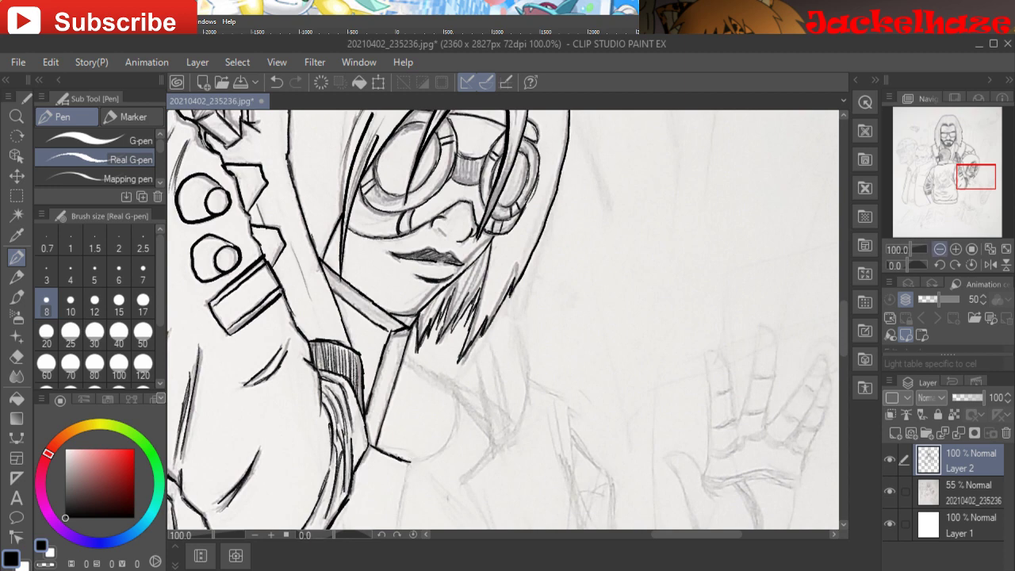
# - Ink the long front edge of the woman's clothing below the collar and the upper edge of the lowered sleeve under the raised elbow
pyautogui.hotkey('ctrl', '-')
pyautogui.hotkey('ctrl', '-')
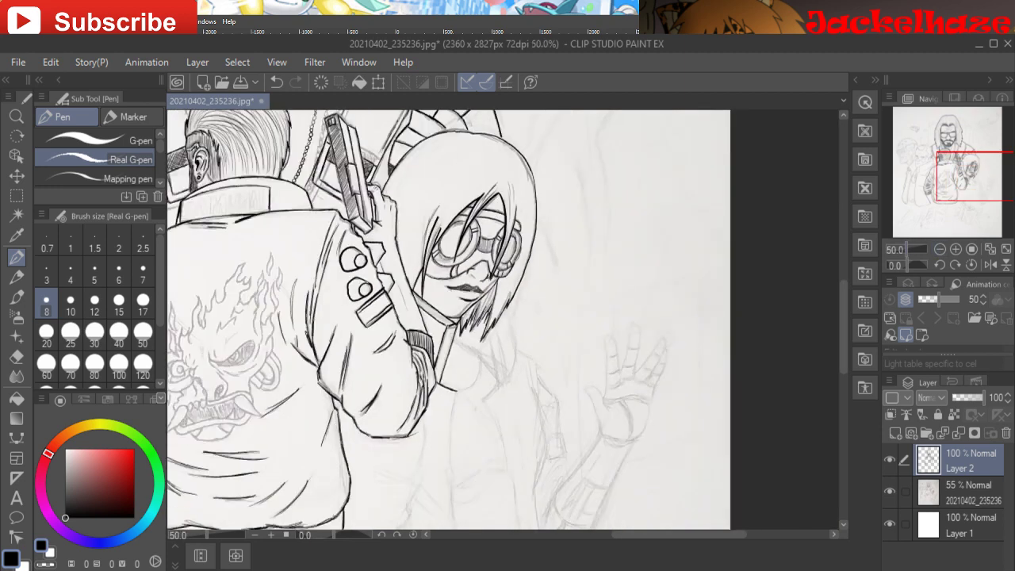
pyautogui.moveTo(508, 318); pyautogui.dragTo(500, 231)
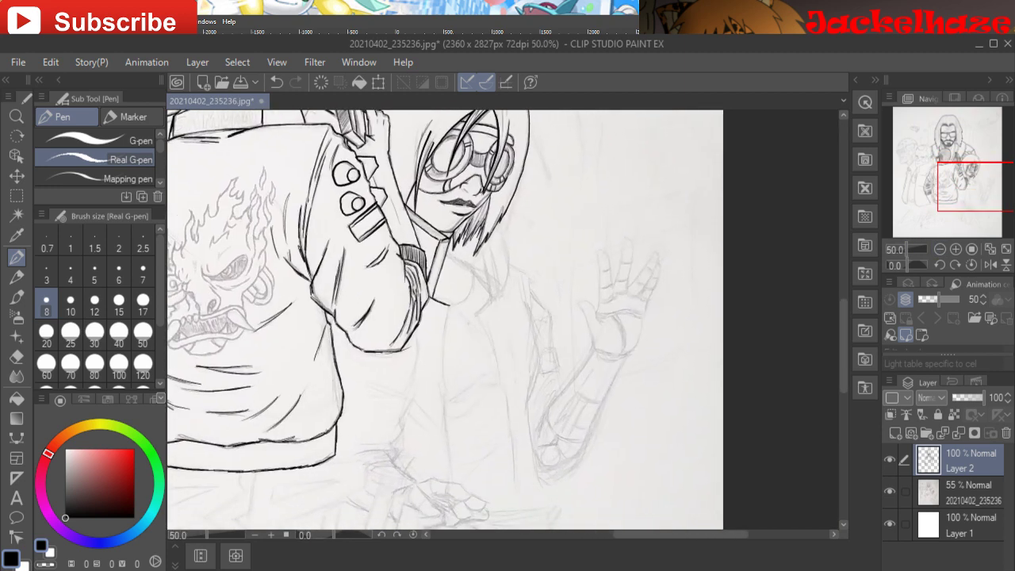
pyautogui.moveTo(450, 304); pyautogui.dragTo(442, 347)
pyautogui.moveTo(445, 395); pyautogui.dragTo(452, 480)
pyautogui.moveTo(418, 328); pyautogui.dragTo(413, 381)
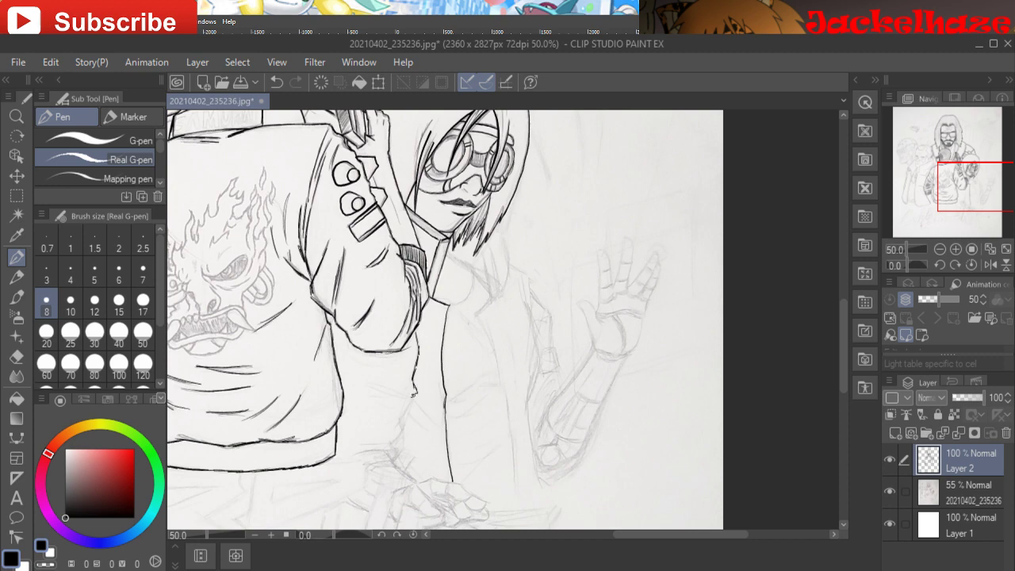
pyautogui.moveTo(412, 403); pyautogui.dragTo(402, 430)
pyautogui.hotkey('ctrl', 'z')
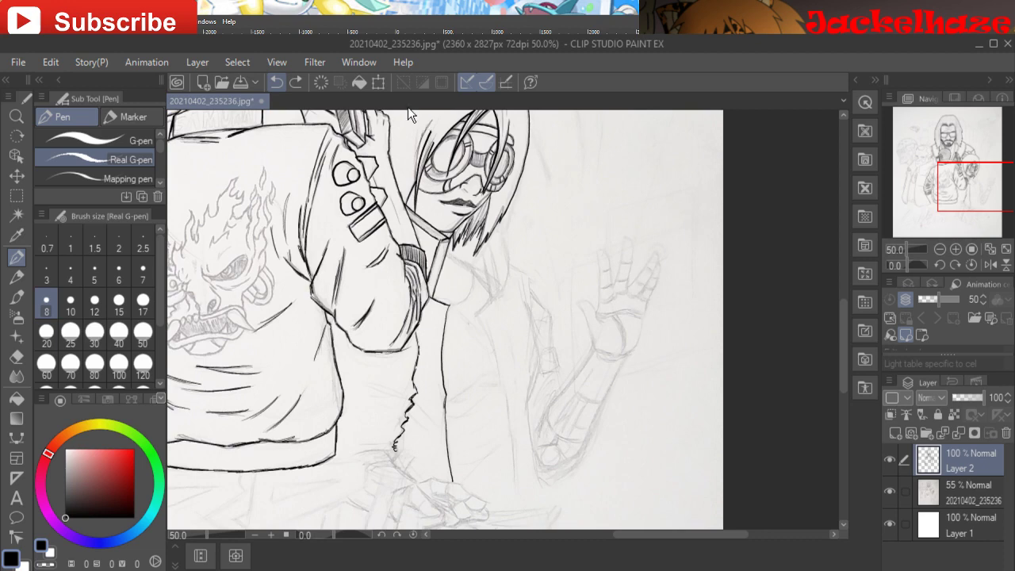
pyautogui.hotkey('ctrl', 'z')
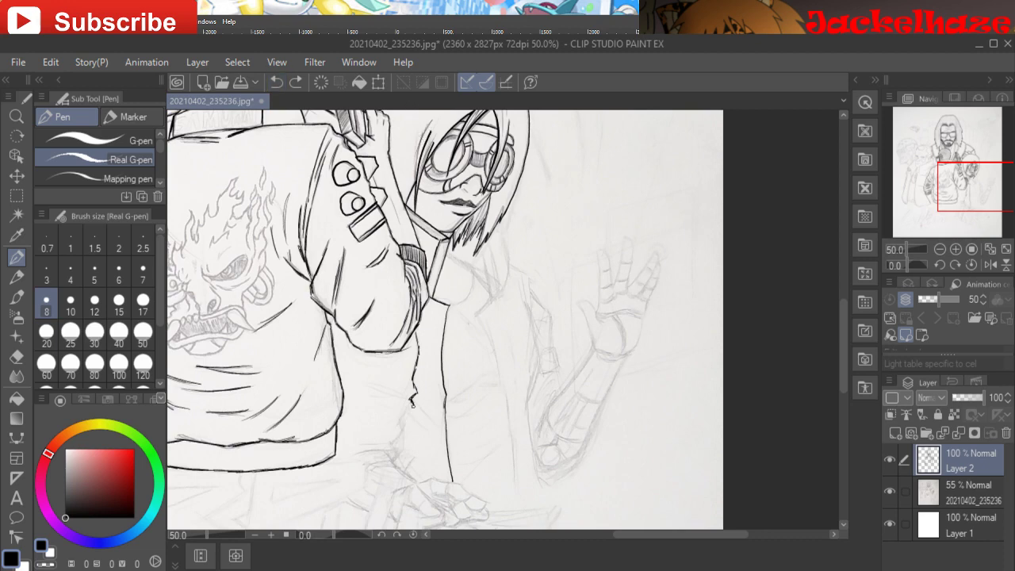
# - Ink the jagged, crumpled edge of the lowered sleeve down towards the cuff
pyautogui.click(956, 249)
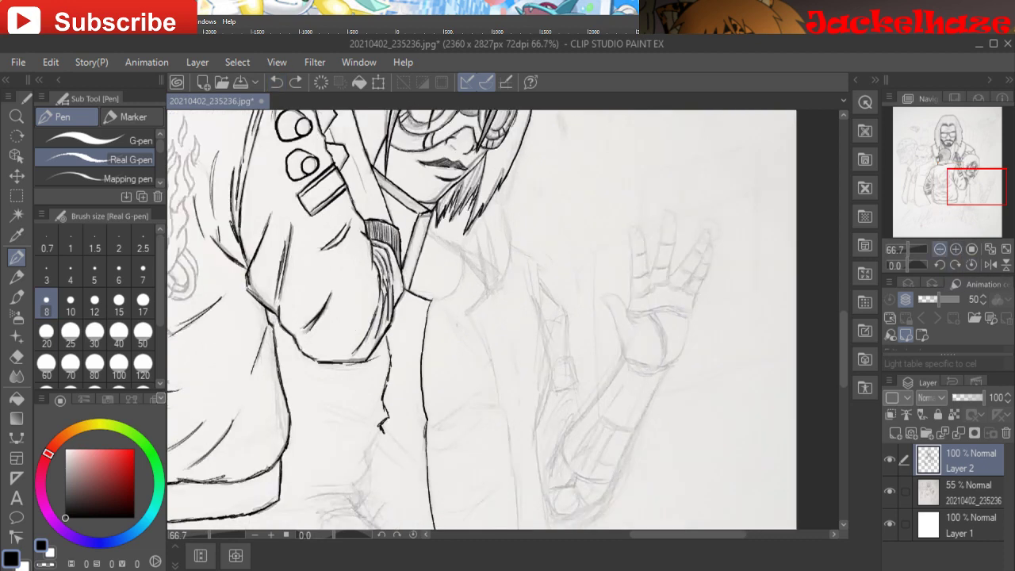
pyautogui.moveTo(382, 431); pyautogui.dragTo(376, 445)
pyautogui.moveTo(365, 474)
pyautogui.mouseDown()
pyautogui.moveTo(359, 501)
pyautogui.moveTo(406, 484)
pyautogui.moveTo(440, 447)
pyautogui.moveTo(422, 447)
pyautogui.mouseUp()
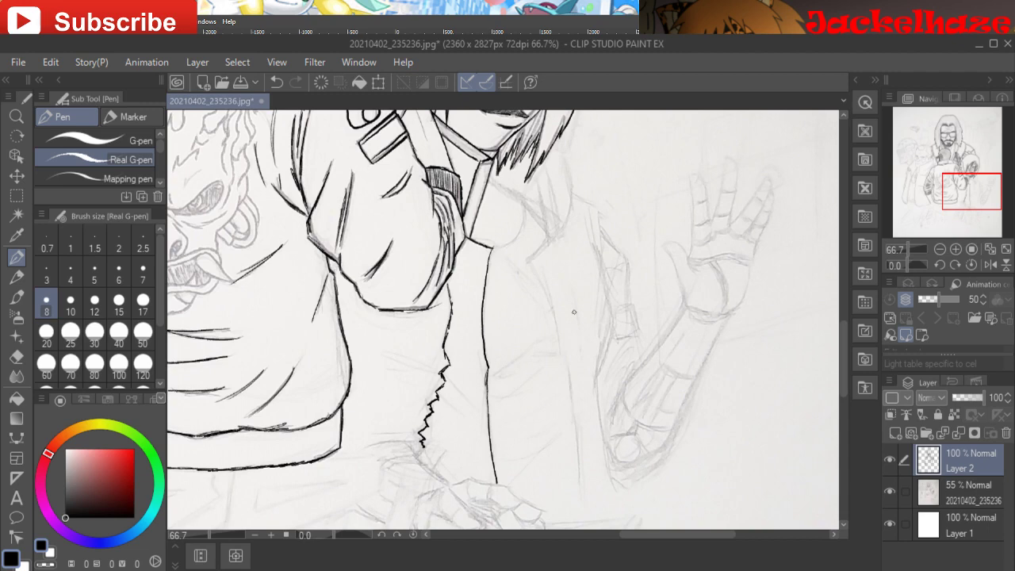
# - Ink the curved cuff of the lowered sleeve, filling its band with closely spaced rib lines
pyautogui.moveTo(422, 447)
pyautogui.mouseDown()
pyautogui.moveTo(456, 333)
pyautogui.moveTo(412, 342)
pyautogui.mouseUp()
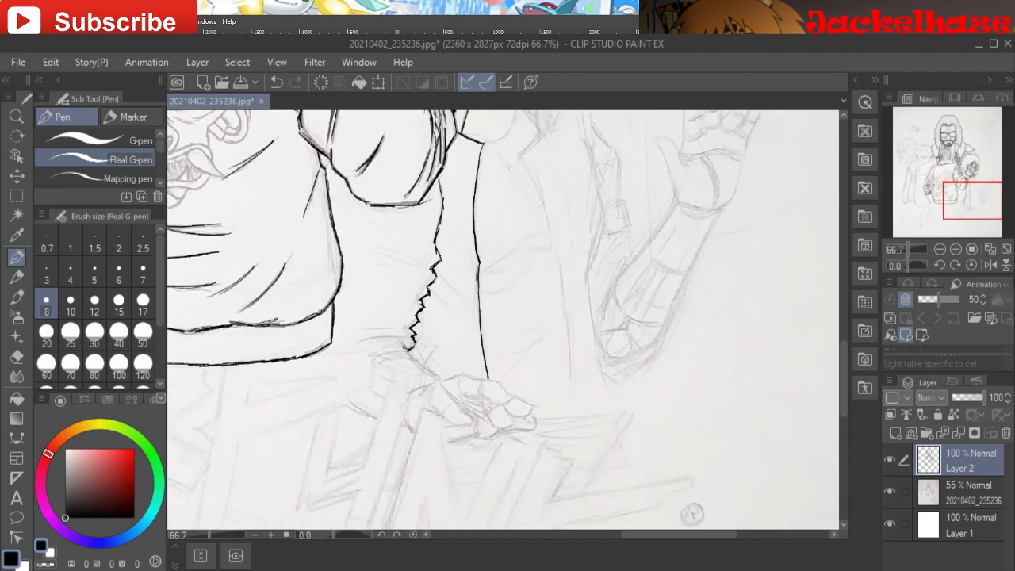
pyautogui.moveTo(410, 343)
pyautogui.mouseDown()
pyautogui.moveTo(403, 350)
pyautogui.moveTo(394, 337)
pyautogui.moveTo(392, 359)
pyautogui.moveTo(346, 396)
pyautogui.moveTo(324, 381)
pyautogui.moveTo(356, 347)
pyautogui.mouseUp()
pyautogui.moveTo(324, 378)
pyautogui.mouseDown()
pyautogui.moveTo(365, 341)
pyautogui.moveTo(398, 336)
pyautogui.moveTo(360, 343)
pyautogui.moveTo(379, 337)
pyautogui.moveTo(346, 387)
pyautogui.moveTo(341, 378)
pyautogui.moveTo(363, 367)
pyautogui.moveTo(360, 353)
pyautogui.moveTo(408, 347)
pyautogui.mouseUp()
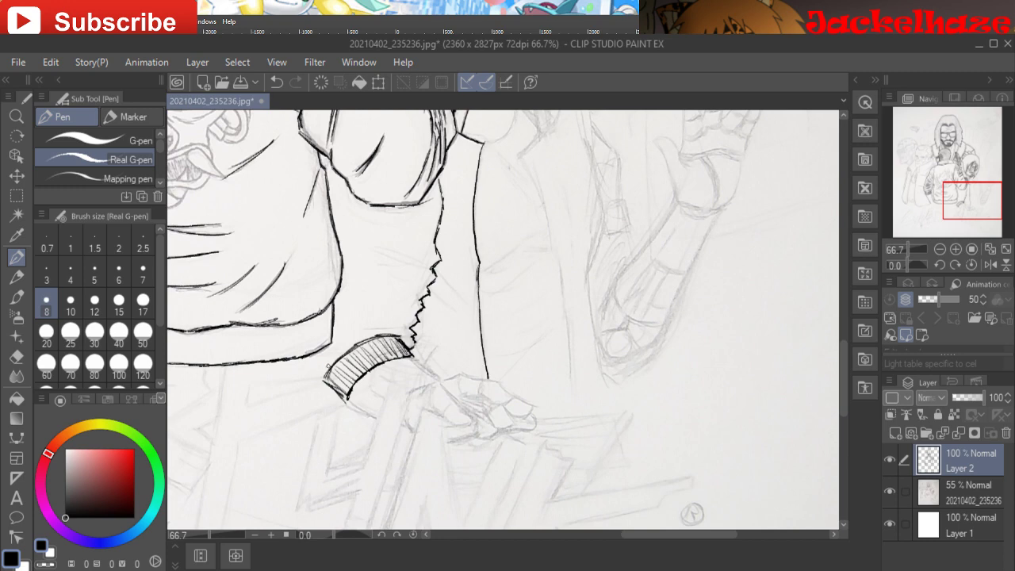
pyautogui.moveTo(325, 378)
pyautogui.mouseDown()
pyautogui.moveTo(304, 359)
pyautogui.moveTo(372, 331)
pyautogui.moveTo(348, 336)
pyautogui.moveTo(408, 335)
pyautogui.moveTo(340, 337)
pyautogui.moveTo(406, 335)
pyautogui.mouseUp()
# - Ink curved fabric folds across the lowered sleeve, from just above the cuff up towards the raised elbow
pyautogui.moveTo(344, 330)
pyautogui.mouseDown()
pyautogui.moveTo(405, 329)
pyautogui.moveTo(401, 311)
pyautogui.moveTo(414, 316)
pyautogui.mouseUp()
pyautogui.moveTo(341, 309); pyautogui.dragTo(401, 301)
pyautogui.moveTo(343, 306); pyautogui.dragTo(417, 304)
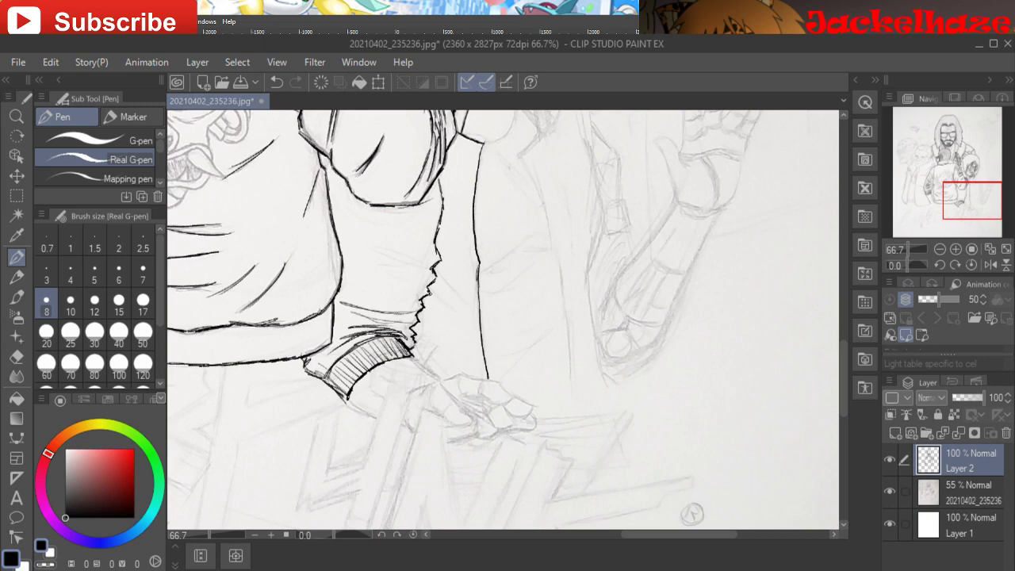
pyautogui.moveTo(343, 298); pyautogui.dragTo(421, 286)
pyautogui.moveTo(367, 302); pyautogui.dragTo(432, 288)
pyautogui.moveTo(352, 288); pyautogui.dragTo(429, 273)
pyautogui.moveTo(352, 258); pyautogui.dragTo(430, 230)
pyautogui.moveTo(353, 265); pyautogui.dragTo(435, 221)
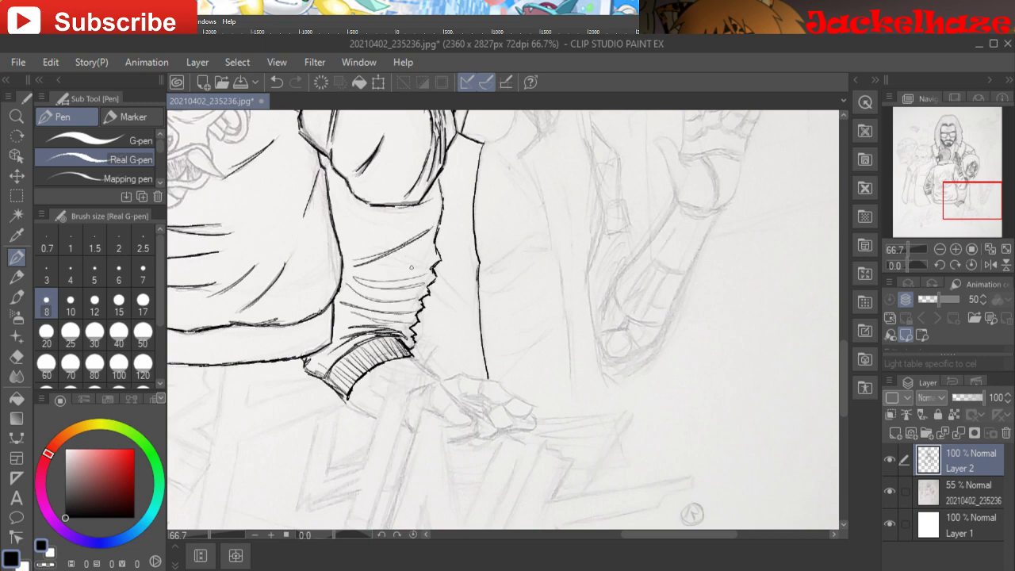
pyautogui.moveTo(381, 275); pyautogui.dragTo(433, 259)
pyautogui.moveTo(378, 270); pyautogui.dragTo(432, 256)
pyautogui.moveTo(348, 242); pyautogui.dragTo(400, 222)
pyautogui.moveTo(349, 242); pyautogui.dragTo(408, 217)
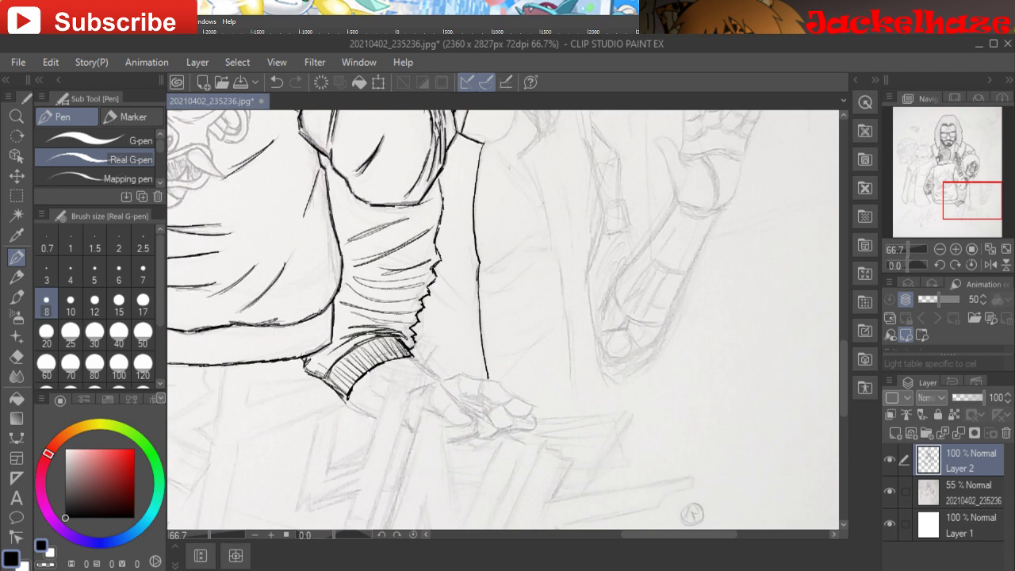
# - Add a small fold mark beneath the raised elbow and heavy crease strokes along the lowered sleeve's upper outer edge
pyautogui.moveTo(476, 270)
pyautogui.mouseDown()
pyautogui.moveTo(527, 401)
pyautogui.moveTo(500, 437)
pyautogui.mouseUp()
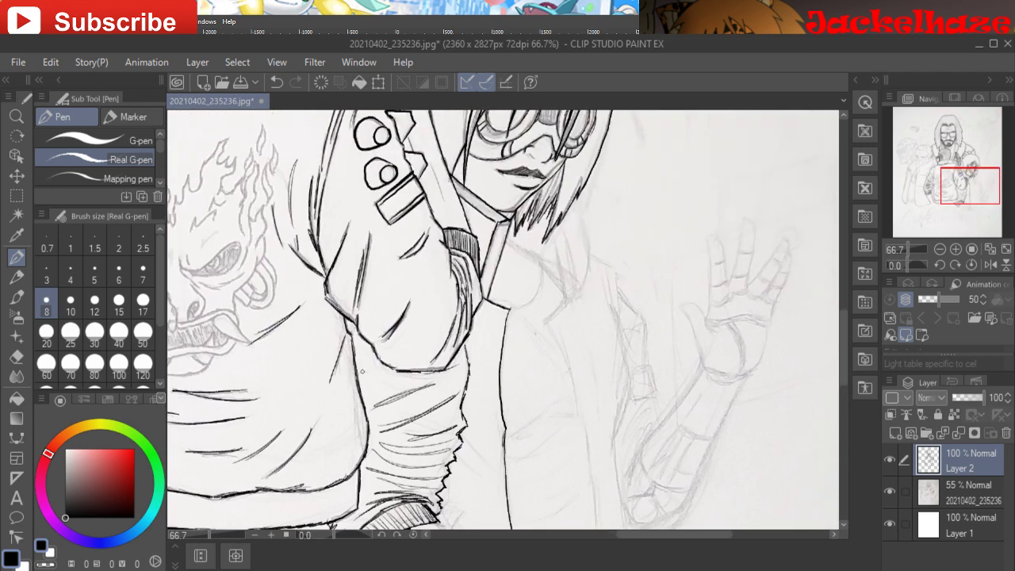
pyautogui.moveTo(362, 370); pyautogui.dragTo(377, 367)
pyautogui.moveTo(456, 362)
pyautogui.mouseDown()
pyautogui.moveTo(450, 411)
pyautogui.moveTo(463, 385)
pyautogui.moveTo(455, 411)
pyautogui.moveTo(466, 429)
pyautogui.mouseUp()
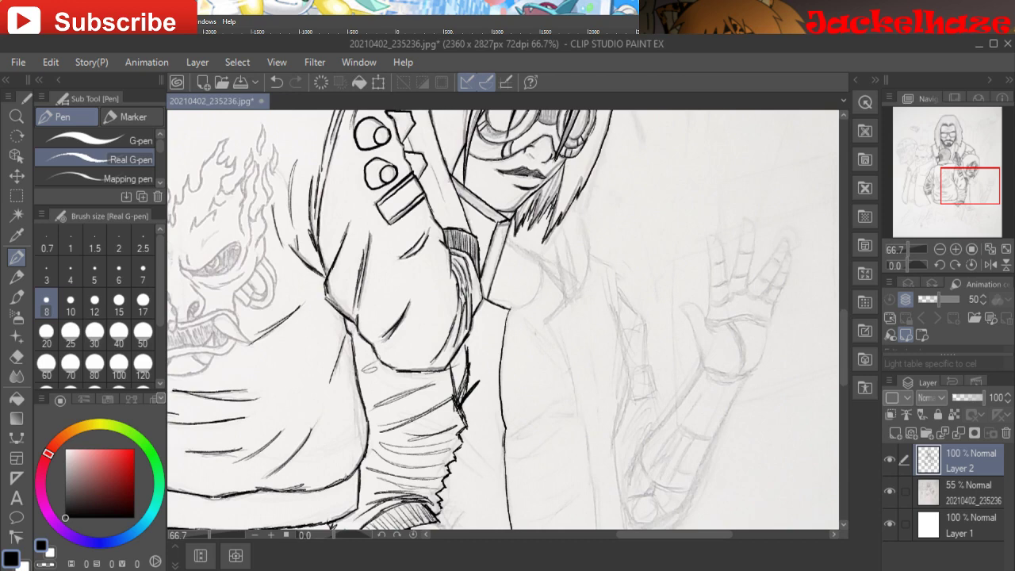
# - Ink the ragged edge and ribbed cuff of the man's lower sleeve, and erase the stray marks beside the edge
pyautogui.moveTo(446, 389); pyautogui.dragTo(465, 420)
pyautogui.moveTo(451, 360)
pyautogui.mouseDown()
pyautogui.moveTo(452, 395)
pyautogui.moveTo(530, 365)
pyautogui.moveTo(518, 242)
pyautogui.moveTo(474, 260)
pyautogui.mouseUp()
pyautogui.moveTo(488, 318)
pyautogui.mouseDown()
pyautogui.moveTo(470, 343)
pyautogui.moveTo(455, 400)
pyautogui.mouseUp()
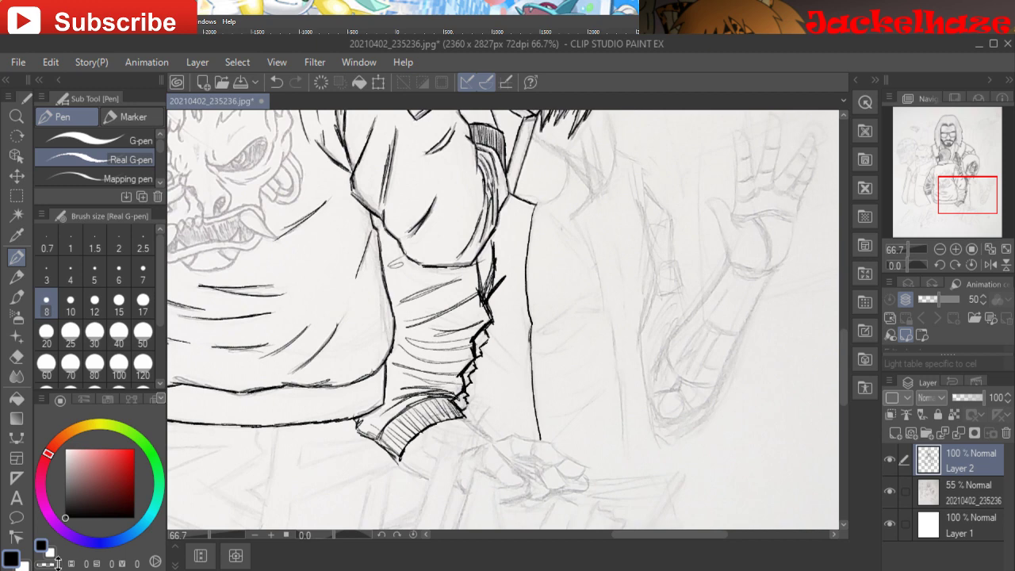
pyautogui.press('e')
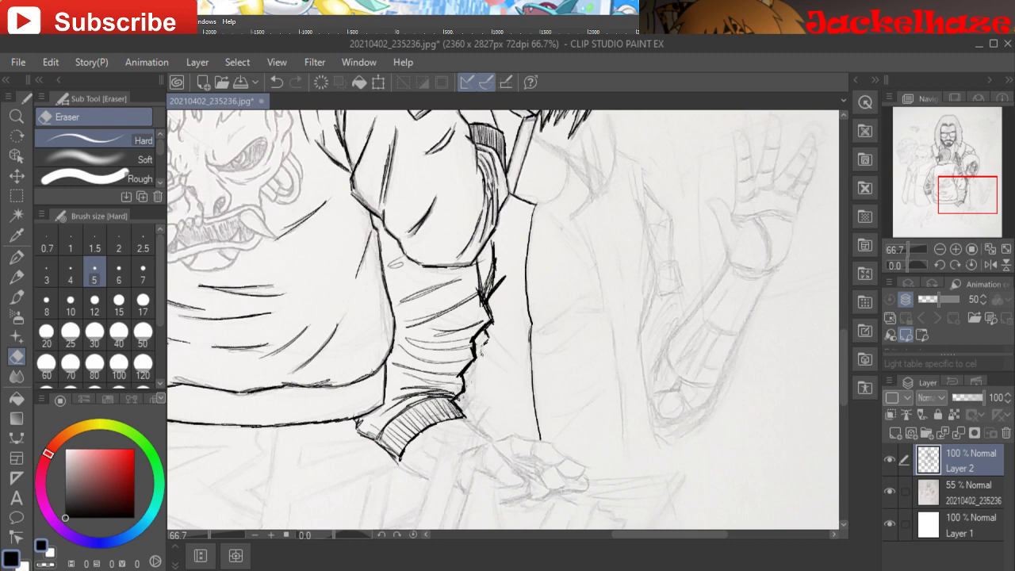
pyautogui.moveTo(484, 345); pyautogui.dragTo(479, 354)
pyautogui.press('p')
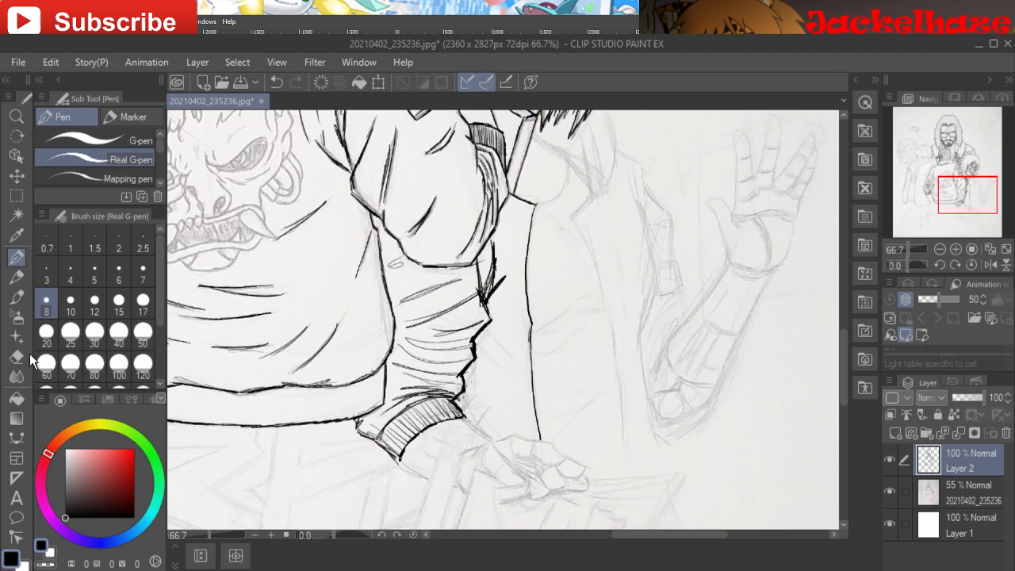
# - Ink the segmented fingers and knuckles of the hand below the ribbed cuff with the Real G-pen
pyautogui.moveTo(507, 317); pyautogui.dragTo(421, 213)
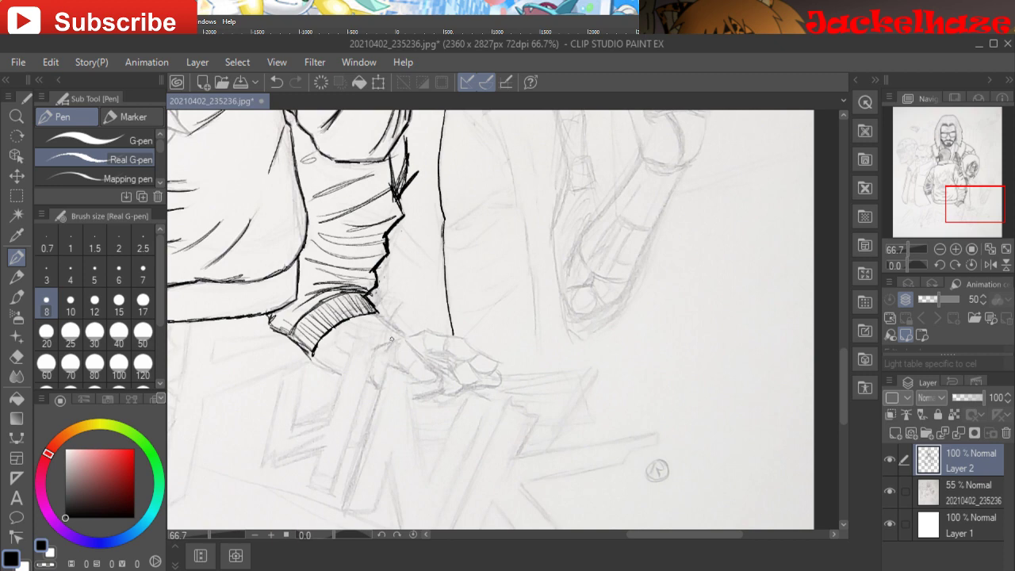
pyautogui.moveTo(377, 349)
pyautogui.mouseDown()
pyautogui.moveTo(405, 337)
pyautogui.moveTo(441, 375)
pyautogui.moveTo(418, 379)
pyautogui.moveTo(402, 341)
pyautogui.moveTo(420, 354)
pyautogui.mouseUp()
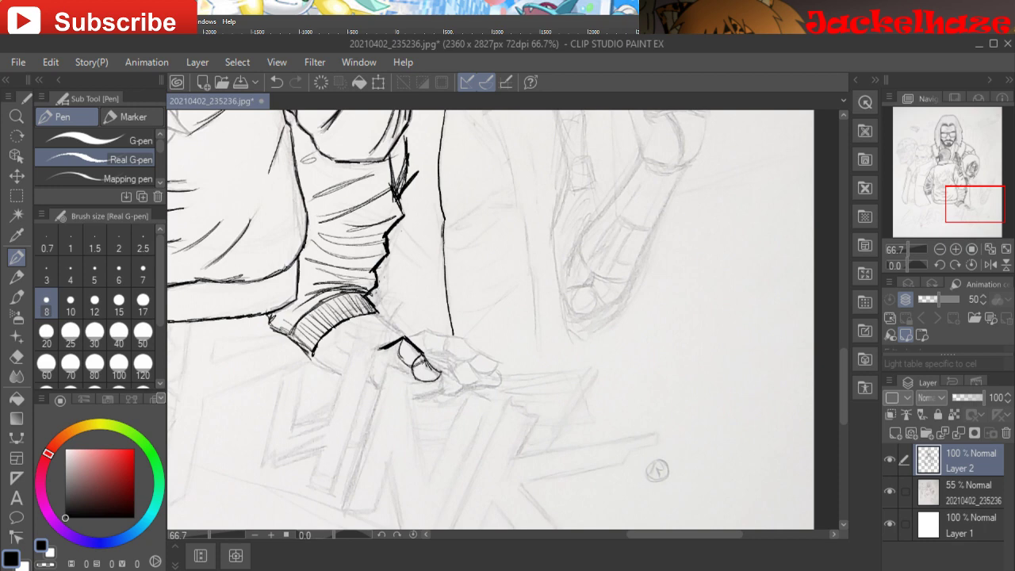
pyautogui.moveTo(403, 356)
pyautogui.mouseDown()
pyautogui.moveTo(404, 339)
pyautogui.moveTo(399, 361)
pyautogui.moveTo(376, 361)
pyautogui.moveTo(433, 329)
pyautogui.moveTo(477, 350)
pyautogui.moveTo(450, 360)
pyautogui.moveTo(479, 358)
pyautogui.moveTo(434, 355)
pyautogui.mouseUp()
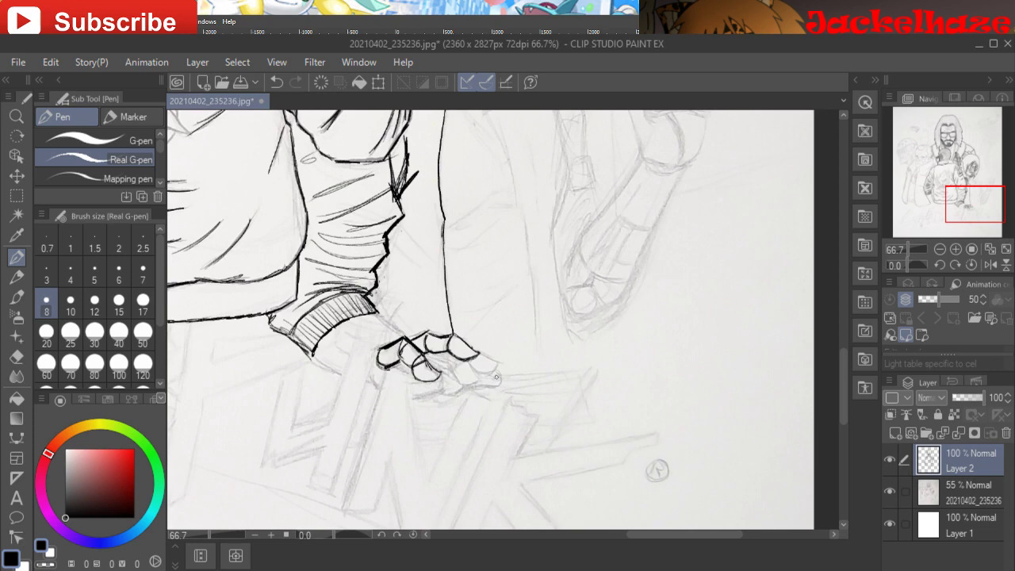
pyautogui.keyDown('alt'); pyautogui.click(474, 384); pyautogui.keyUp('alt')
pyautogui.keyDown('alt'); pyautogui.click(471, 356); pyautogui.keyUp('alt')
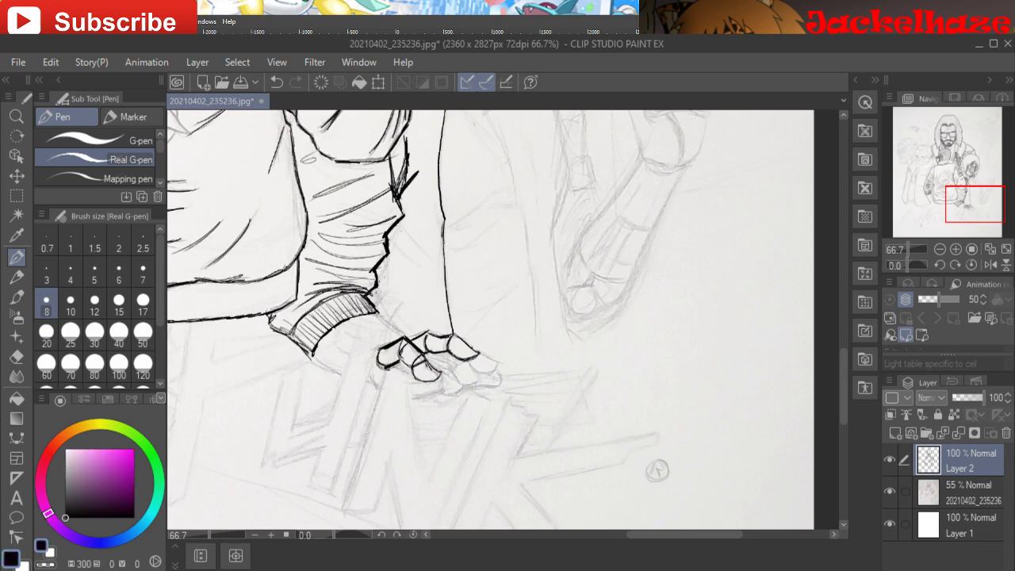
pyautogui.moveTo(468, 364)
pyautogui.mouseDown()
pyautogui.moveTo(477, 380)
pyautogui.moveTo(465, 387)
pyautogui.moveTo(457, 364)
pyautogui.moveTo(431, 358)
pyautogui.moveTo(493, 369)
pyautogui.moveTo(480, 356)
pyautogui.mouseUp()
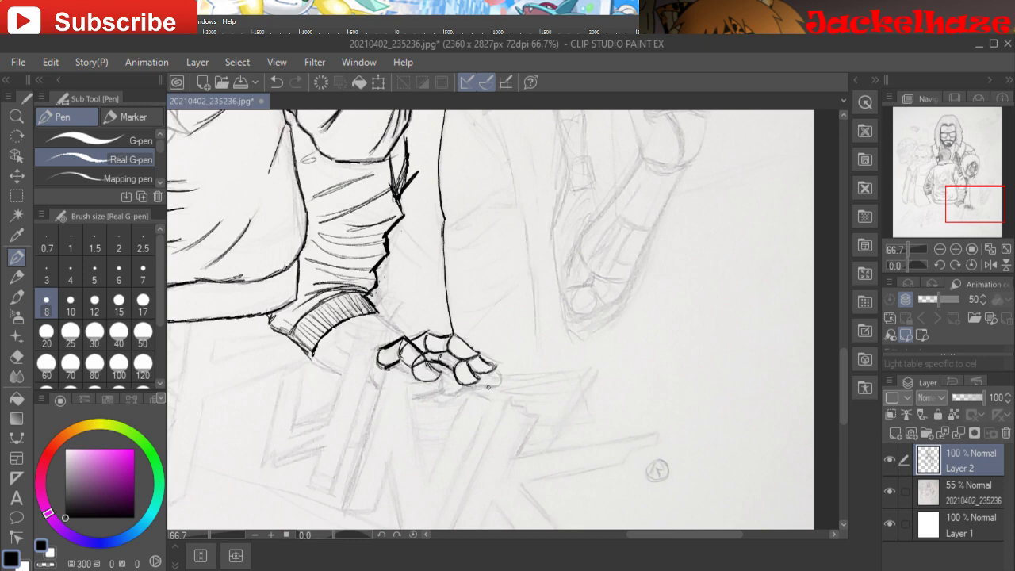
# - Ink the palm and lower edge of the hand, and connect the wrist to the ribbed cuff
pyautogui.moveTo(471, 388)
pyautogui.mouseDown()
pyautogui.moveTo(502, 380)
pyautogui.moveTo(447, 396)
pyautogui.moveTo(433, 384)
pyautogui.moveTo(441, 387)
pyautogui.moveTo(413, 394)
pyautogui.moveTo(392, 374)
pyautogui.moveTo(367, 379)
pyautogui.moveTo(402, 395)
pyautogui.mouseUp()
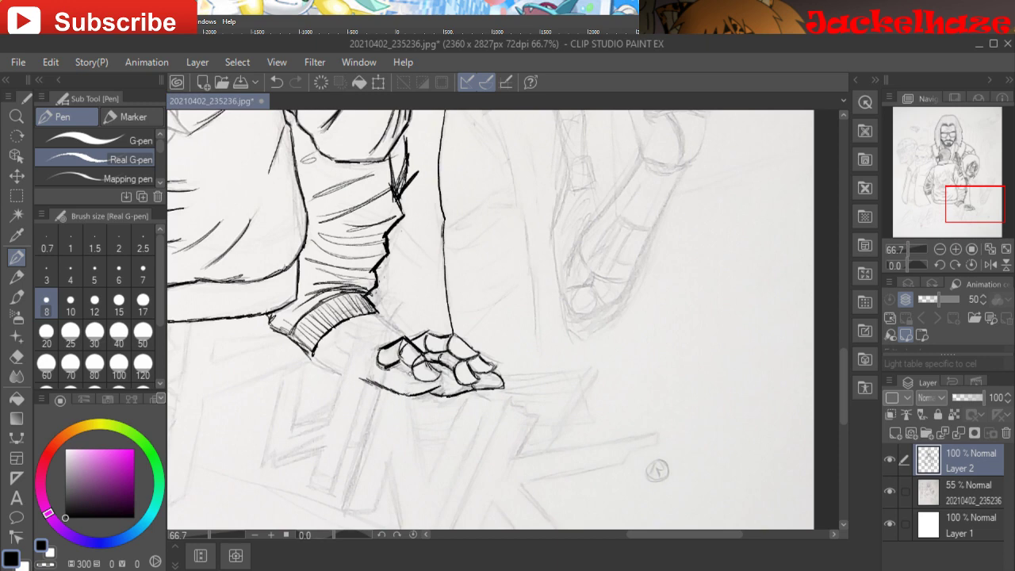
pyautogui.moveTo(387, 346); pyautogui.dragTo(373, 352)
pyautogui.moveTo(386, 347)
pyautogui.mouseDown()
pyautogui.moveTo(353, 364)
pyautogui.moveTo(353, 354)
pyautogui.moveTo(392, 340)
pyautogui.moveTo(409, 372)
pyautogui.moveTo(438, 387)
pyautogui.moveTo(449, 377)
pyautogui.moveTo(437, 396)
pyautogui.moveTo(488, 414)
pyautogui.mouseUp()
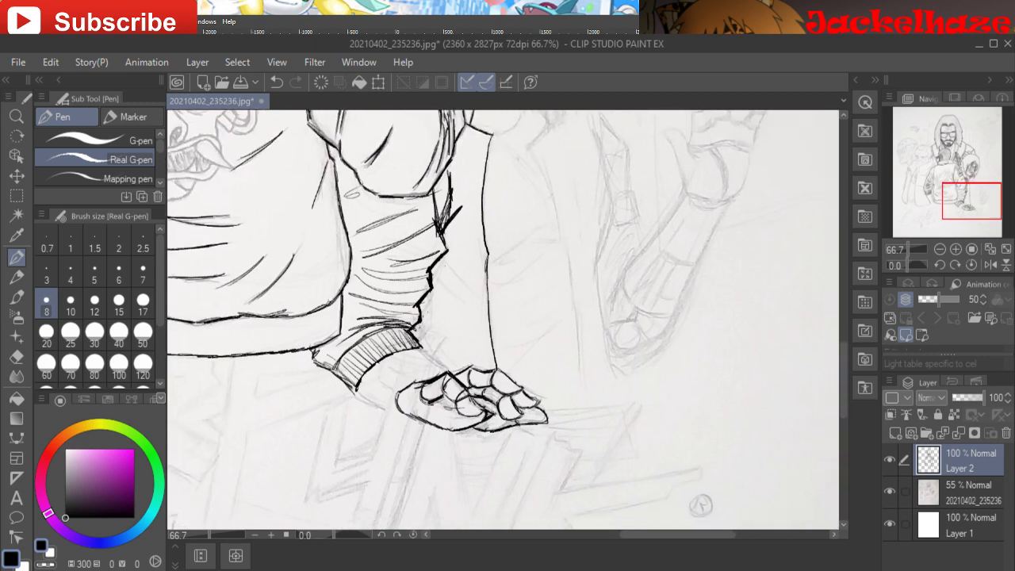
pyautogui.moveTo(368, 392); pyautogui.dragTo(403, 411)
pyautogui.moveTo(441, 379)
pyautogui.mouseDown()
pyautogui.moveTo(418, 352)
pyautogui.moveTo(446, 381)
pyautogui.mouseUp()
# - Ink the woman's neckline and jacket collar below her hair, and shade the inside of the collar with hatching
pyautogui.moveTo(507, 285); pyautogui.dragTo(403, 444)
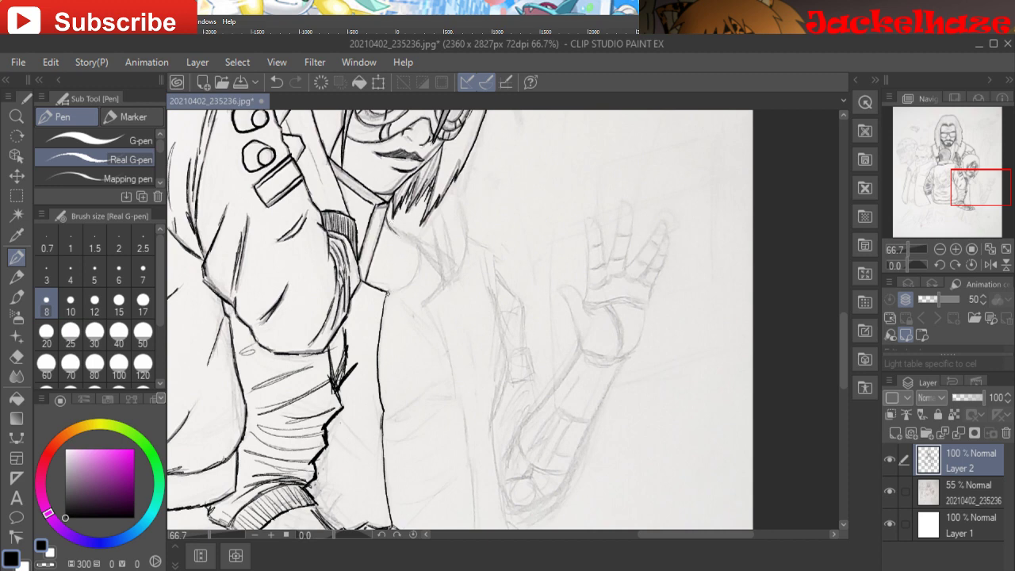
pyautogui.moveTo(387, 292)
pyautogui.mouseDown()
pyautogui.moveTo(408, 257)
pyautogui.moveTo(395, 228)
pyautogui.moveTo(409, 246)
pyautogui.moveTo(393, 225)
pyautogui.moveTo(419, 251)
pyautogui.moveTo(429, 287)
pyautogui.moveTo(403, 240)
pyautogui.mouseUp()
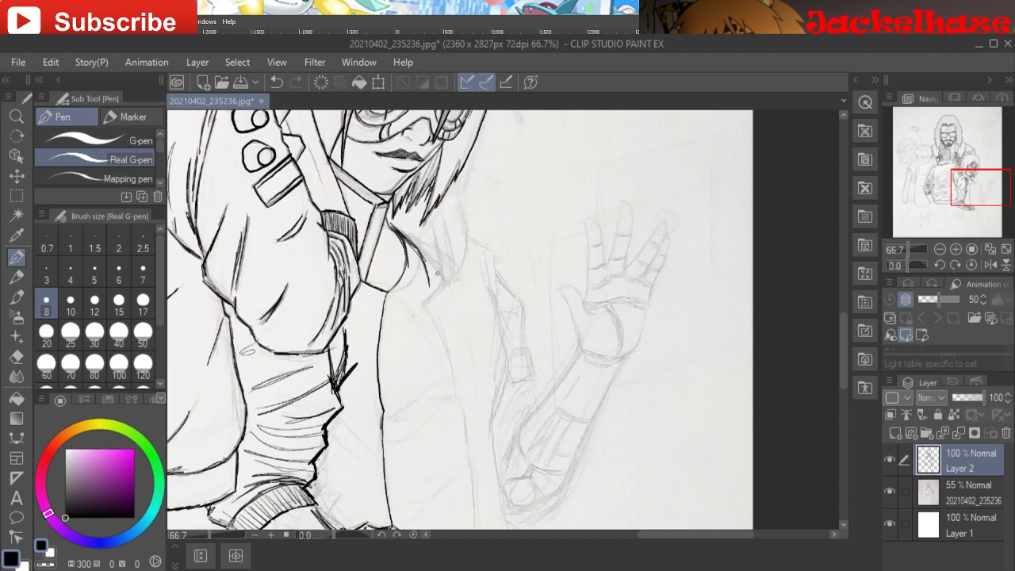
pyautogui.moveTo(417, 299)
pyautogui.mouseDown()
pyautogui.moveTo(443, 217)
pyautogui.moveTo(448, 279)
pyautogui.moveTo(434, 284)
pyautogui.mouseUp()
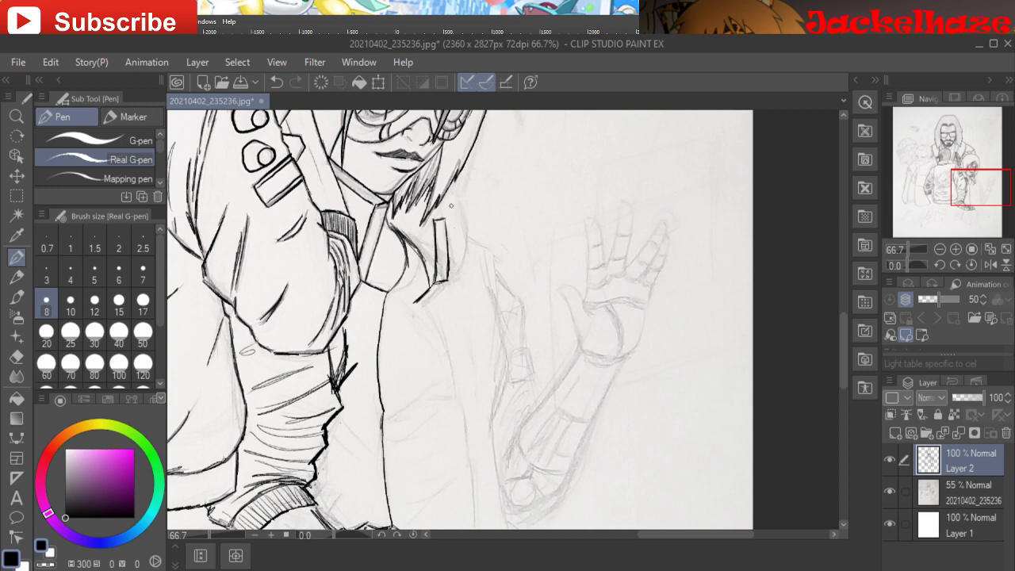
pyautogui.moveTo(445, 213)
pyautogui.mouseDown()
pyautogui.moveTo(441, 203)
pyautogui.moveTo(443, 223)
pyautogui.moveTo(441, 211)
pyautogui.moveTo(432, 223)
pyautogui.moveTo(435, 208)
pyautogui.moveTo(454, 242)
pyautogui.moveTo(449, 278)
pyautogui.moveTo(458, 250)
pyautogui.moveTo(454, 270)
pyautogui.mouseUp()
pyautogui.moveTo(388, 224)
pyautogui.mouseDown()
pyautogui.moveTo(391, 209)
pyautogui.moveTo(398, 230)
pyautogui.moveTo(401, 210)
pyautogui.moveTo(416, 241)
pyautogui.moveTo(422, 214)
pyautogui.moveTo(419, 239)
pyautogui.moveTo(426, 208)
pyautogui.moveTo(415, 201)
pyautogui.mouseUp()
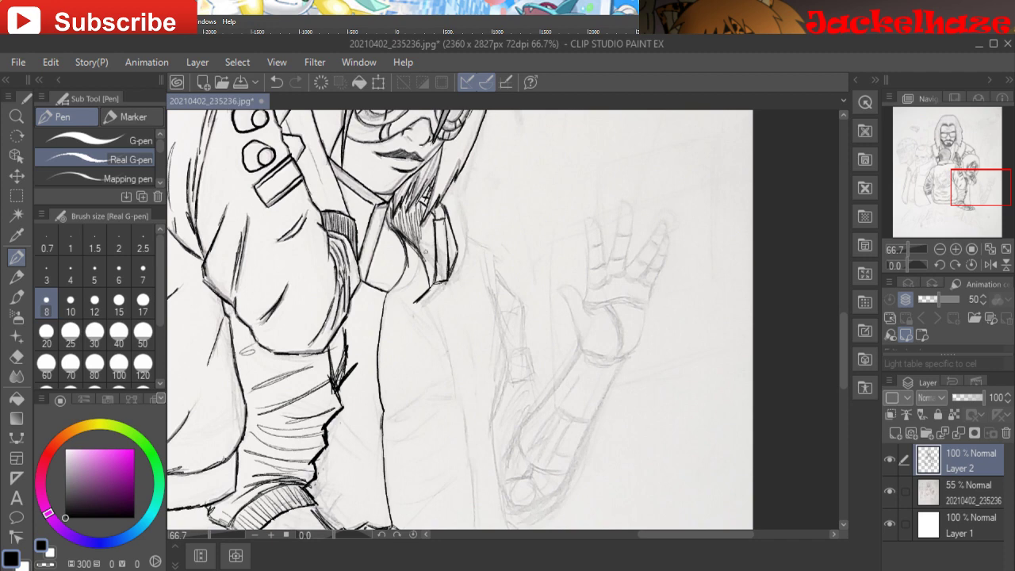
pyautogui.moveTo(425, 226)
pyautogui.mouseDown()
pyautogui.moveTo(420, 259)
pyautogui.moveTo(424, 224)
pyautogui.moveTo(429, 279)
pyautogui.moveTo(433, 221)
pyautogui.moveTo(435, 269)
pyautogui.mouseUp()
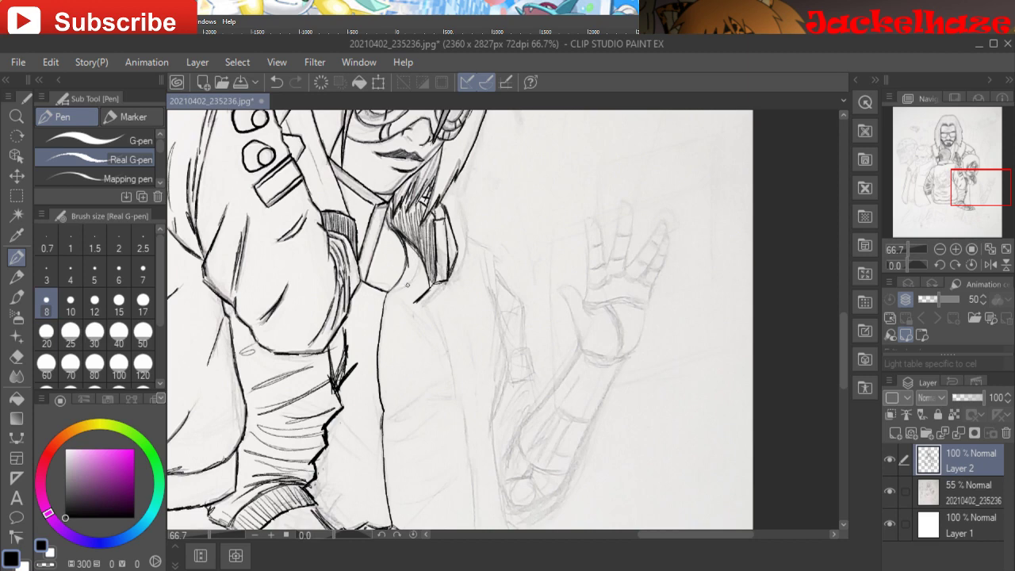
# - Ink the front opening edge of the woman's jacket down to the hand and add fold lines beside it
pyautogui.moveTo(410, 268)
pyautogui.mouseDown()
pyautogui.moveTo(393, 295)
pyautogui.moveTo(422, 325)
pyautogui.moveTo(419, 309)
pyautogui.moveTo(428, 354)
pyautogui.moveTo(424, 322)
pyautogui.moveTo(440, 382)
pyautogui.moveTo(436, 429)
pyautogui.moveTo(560, 304)
pyautogui.moveTo(497, 331)
pyautogui.moveTo(501, 437)
pyautogui.mouseUp()
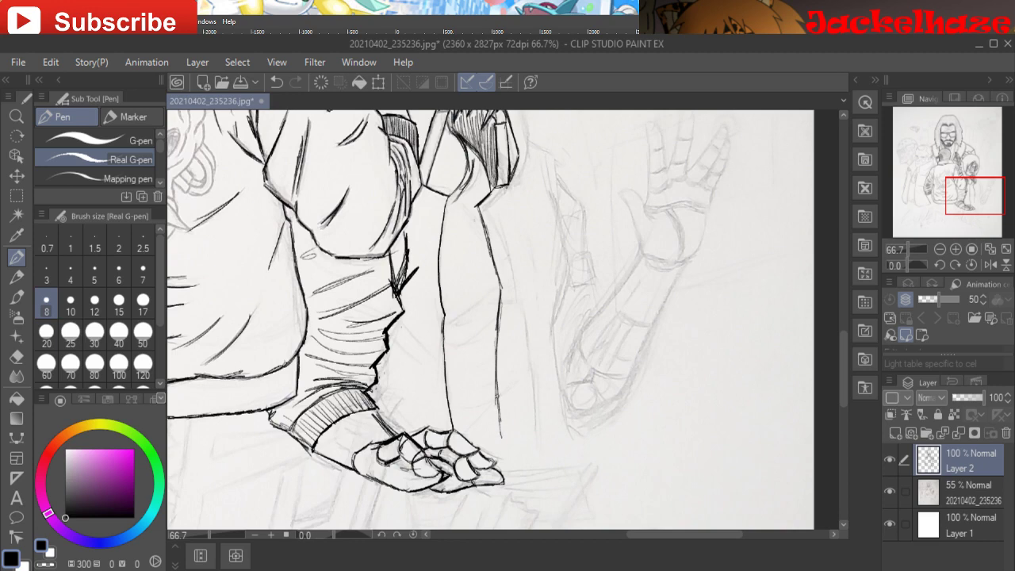
pyautogui.moveTo(498, 397); pyautogui.dragTo(504, 476)
pyautogui.moveTo(487, 298)
pyautogui.mouseDown()
pyautogui.moveTo(450, 327)
pyautogui.moveTo(444, 369)
pyautogui.moveTo(540, 428)
pyautogui.moveTo(461, 455)
pyautogui.mouseUp()
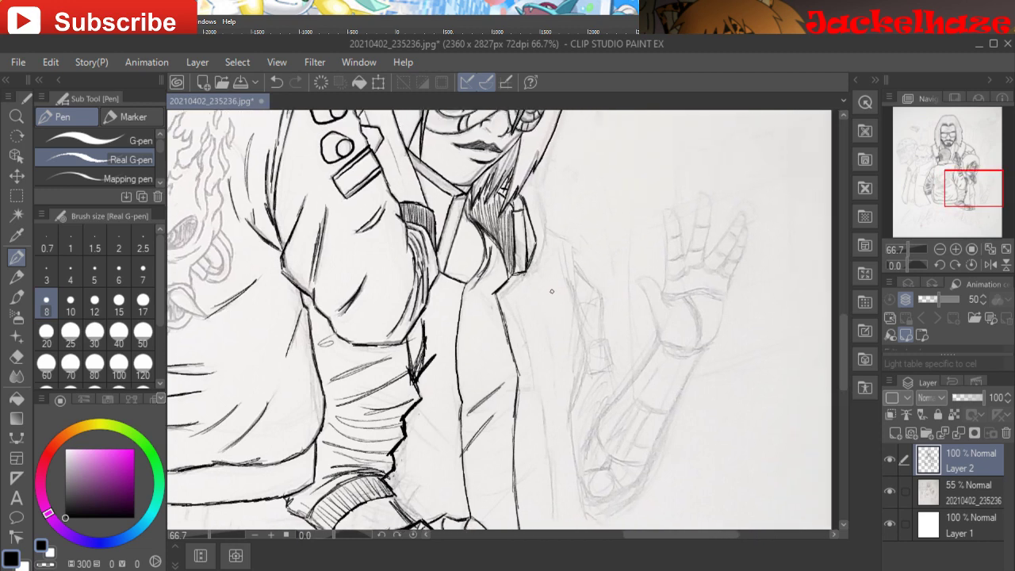
# - Ink the woman's shoulder line and the armhole creases along the side of her jacket
pyautogui.moveTo(550, 281); pyautogui.dragTo(578, 343)
pyautogui.moveTo(576, 349)
pyautogui.mouseDown()
pyautogui.moveTo(561, 409)
pyautogui.moveTo(576, 345)
pyautogui.moveTo(567, 391)
pyautogui.mouseUp()
pyautogui.moveTo(562, 301); pyautogui.dragTo(567, 314)
pyautogui.moveTo(560, 263); pyautogui.dragTo(569, 318)
pyautogui.moveTo(571, 283)
pyautogui.mouseDown()
pyautogui.moveTo(571, 257)
pyautogui.moveTo(535, 231)
pyautogui.mouseUp()
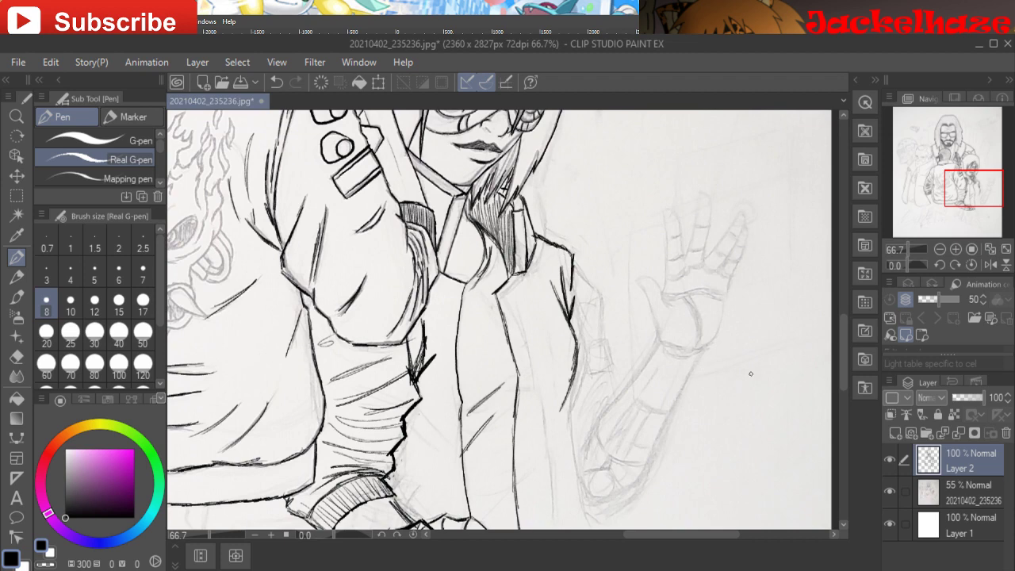
# - Ink the woman's rumpled upper sleeve with its square patch, and complete the jacket's outer edge and bottom hem
pyautogui.moveTo(572, 259); pyautogui.dragTo(600, 284)
pyautogui.press('x')
pyautogui.press('x')
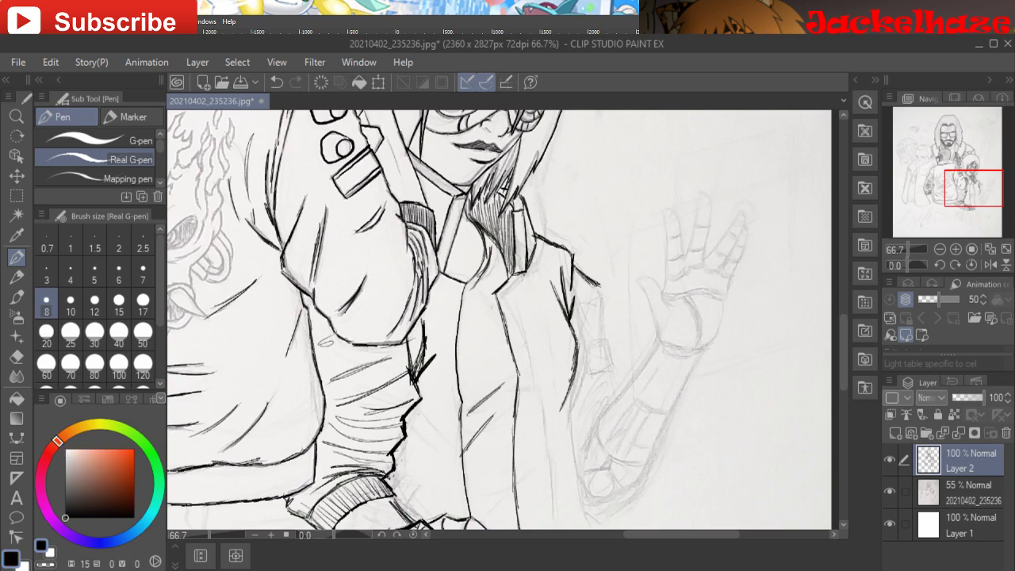
pyautogui.moveTo(599, 284)
pyautogui.mouseDown()
pyautogui.moveTo(603, 328)
pyautogui.moveTo(586, 350)
pyautogui.moveTo(588, 379)
pyautogui.moveTo(613, 373)
pyautogui.moveTo(607, 343)
pyautogui.moveTo(613, 367)
pyautogui.moveTo(755, 261)
pyautogui.moveTo(710, 237)
pyautogui.mouseUp()
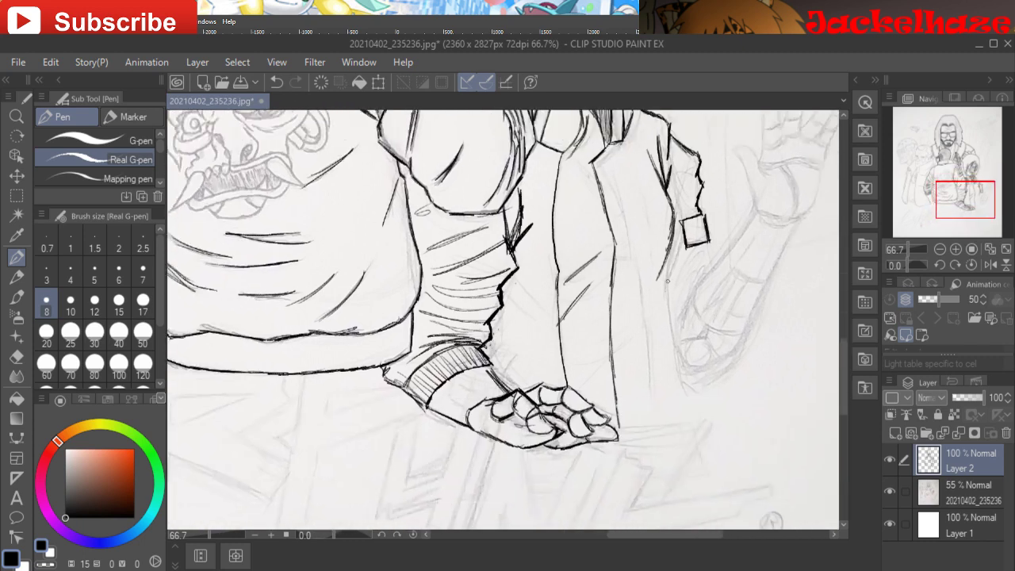
pyautogui.moveTo(664, 279)
pyautogui.mouseDown()
pyautogui.moveTo(661, 314)
pyautogui.moveTo(688, 436)
pyautogui.mouseUp()
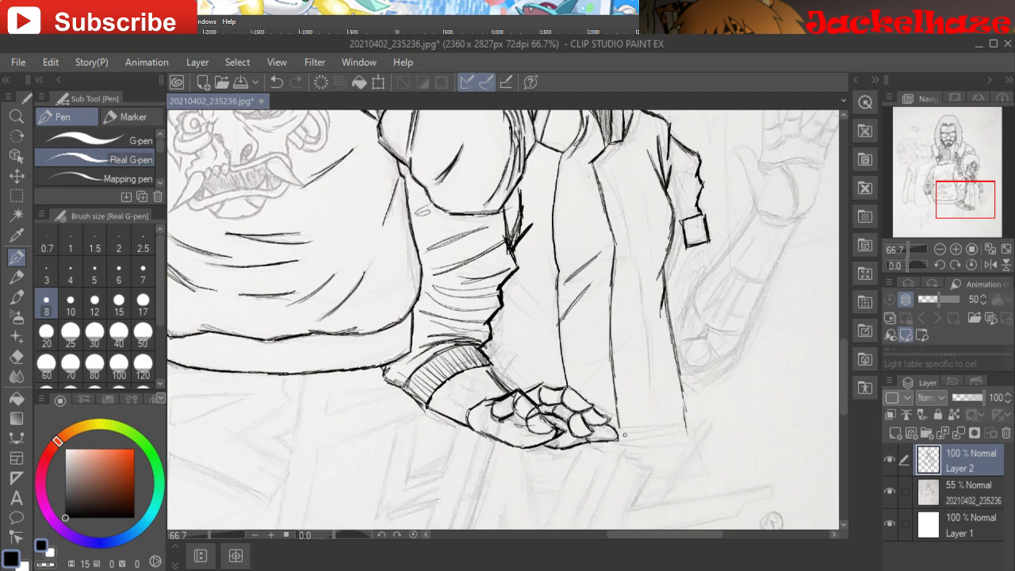
pyautogui.moveTo(616, 425)
pyautogui.mouseDown()
pyautogui.moveTo(618, 441)
pyautogui.moveTo(690, 434)
pyautogui.mouseUp()
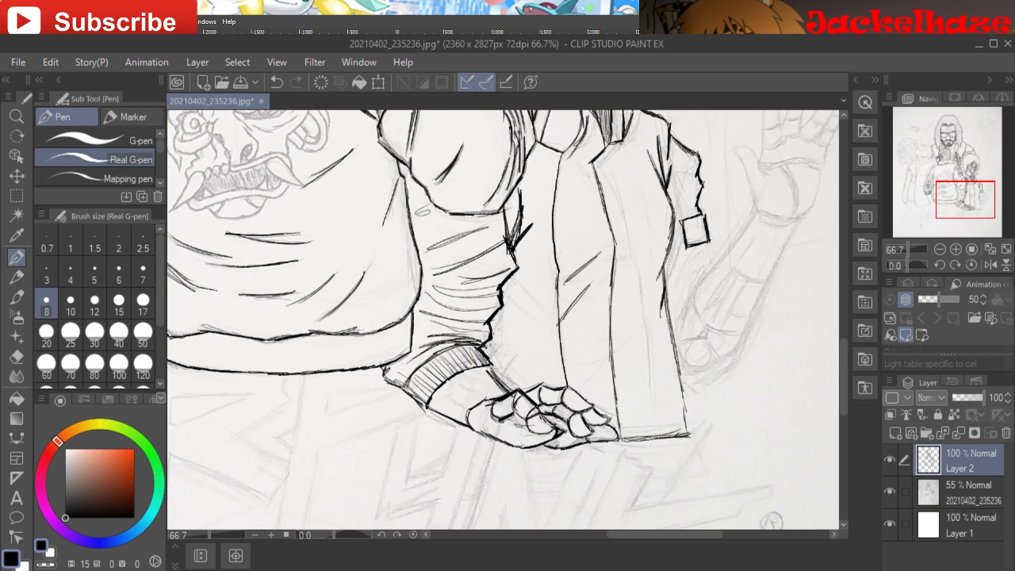
# - Ink the outline of the woman's raised forearm and its mechanical elbow with the round joint
pyautogui.moveTo(603, 333)
pyautogui.mouseDown()
pyautogui.moveTo(506, 426)
pyautogui.moveTo(524, 429)
pyautogui.mouseUp()
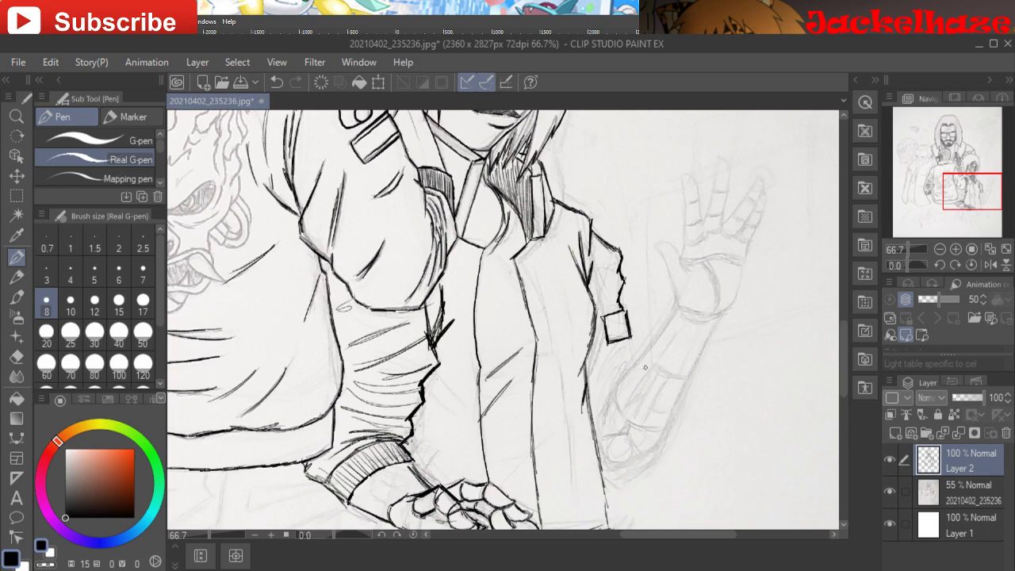
pyautogui.moveTo(677, 309)
pyautogui.mouseDown()
pyautogui.moveTo(613, 392)
pyautogui.moveTo(639, 425)
pyautogui.moveTo(667, 421)
pyautogui.moveTo(714, 334)
pyautogui.moveTo(675, 408)
pyautogui.mouseUp()
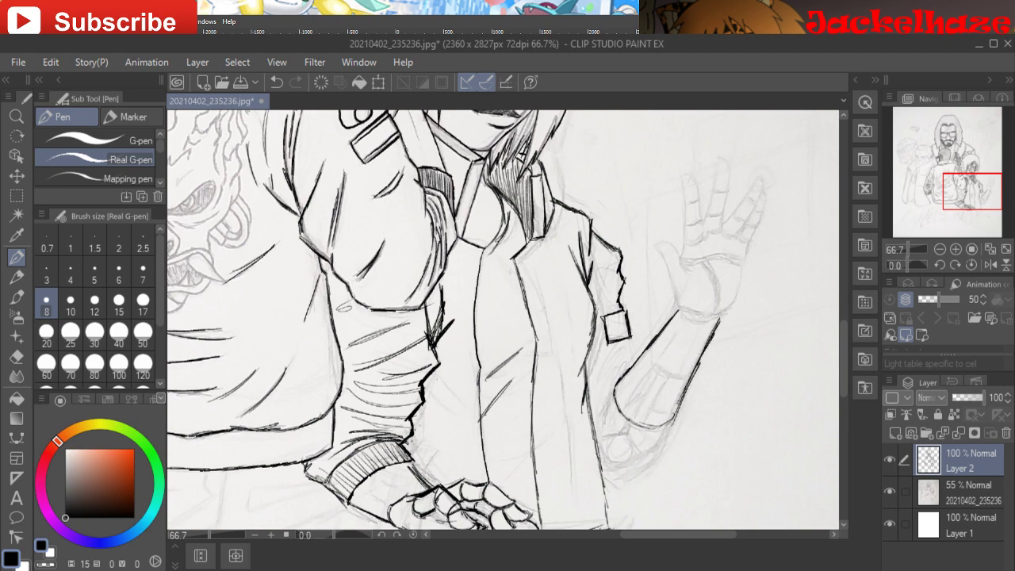
pyautogui.moveTo(721, 321)
pyautogui.mouseDown()
pyautogui.moveTo(669, 426)
pyautogui.moveTo(613, 443)
pyautogui.moveTo(627, 463)
pyautogui.moveTo(611, 454)
pyautogui.moveTo(630, 449)
pyautogui.moveTo(611, 464)
pyautogui.moveTo(644, 459)
pyautogui.moveTo(675, 418)
pyautogui.moveTo(652, 428)
pyautogui.moveTo(623, 421)
pyautogui.moveTo(624, 439)
pyautogui.moveTo(601, 438)
pyautogui.moveTo(597, 414)
pyautogui.moveTo(612, 395)
pyautogui.moveTo(609, 402)
pyautogui.mouseUp()
pyautogui.moveTo(608, 459)
pyautogui.mouseDown()
pyautogui.moveTo(599, 445)
pyautogui.moveTo(609, 458)
pyautogui.moveTo(659, 449)
pyautogui.moveTo(652, 460)
pyautogui.moveTo(660, 446)
pyautogui.mouseUp()
pyautogui.moveTo(658, 441); pyautogui.dragTo(663, 432)
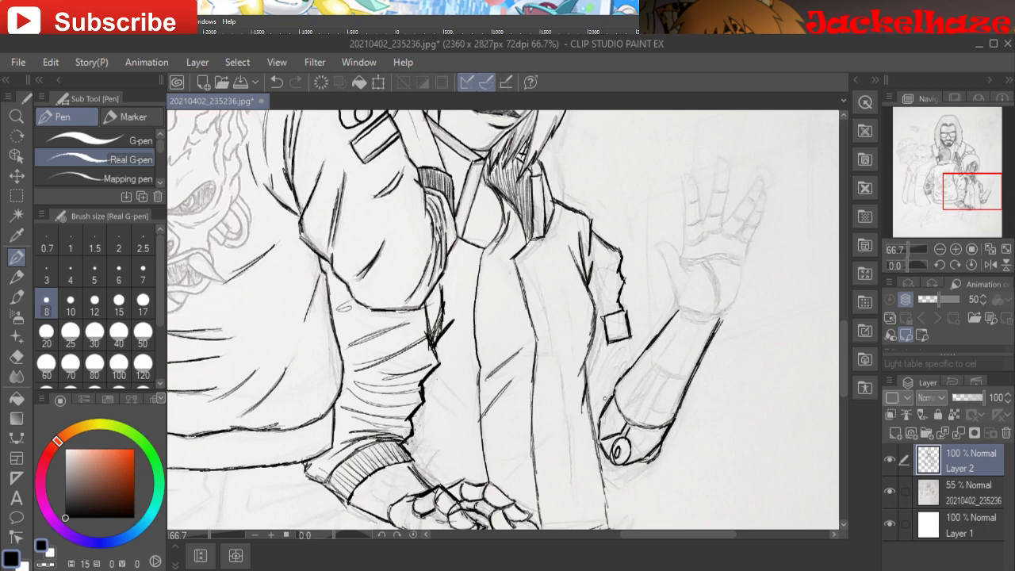
# - Ink the end of the woman's sleeve around the elbow and fill it with crease lines using the dark colour
pyautogui.moveTo(608, 396)
pyautogui.mouseDown()
pyautogui.moveTo(590, 418)
pyautogui.moveTo(590, 392)
pyautogui.moveTo(591, 411)
pyautogui.moveTo(603, 398)
pyautogui.mouseUp()
pyautogui.moveTo(637, 347); pyautogui.dragTo(628, 368)
pyautogui.keyDown('alt'); pyautogui.click(616, 362); pyautogui.keyUp('alt')
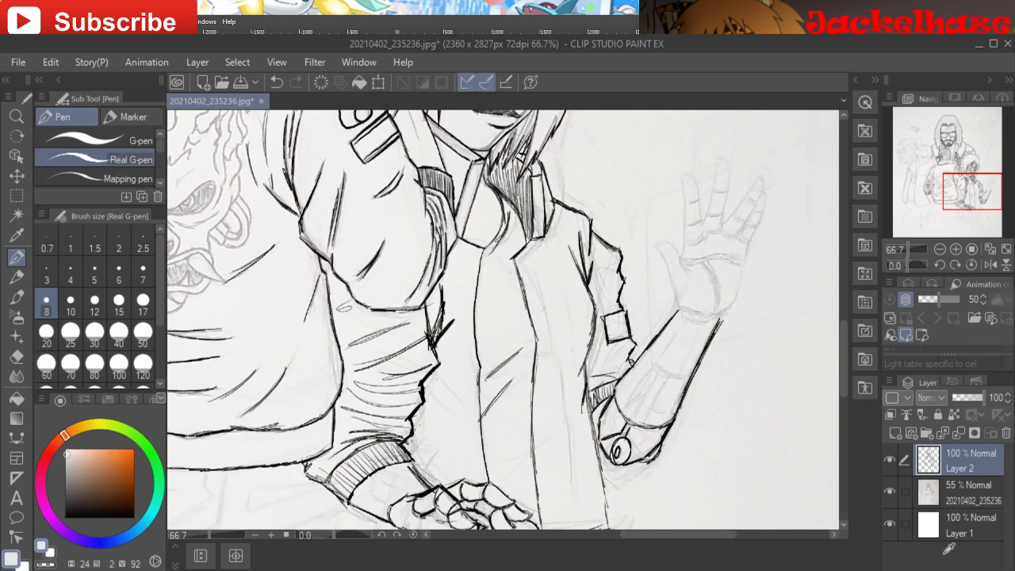
pyautogui.keyDown('alt'); pyautogui.click(632, 362); pyautogui.keyUp('alt')
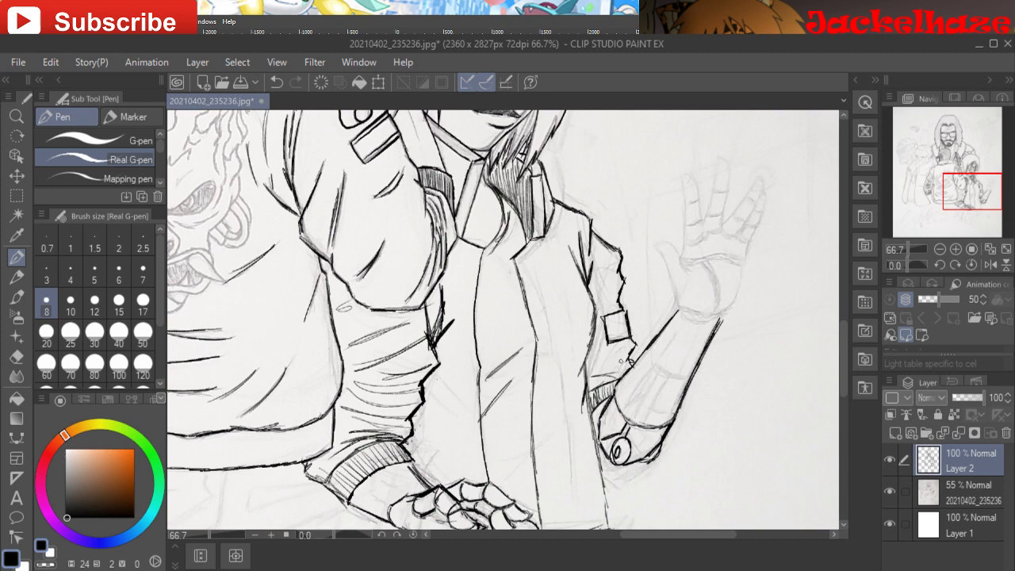
pyautogui.moveTo(623, 364); pyautogui.dragTo(599, 370)
pyautogui.moveTo(627, 364); pyautogui.dragTo(595, 375)
pyautogui.moveTo(622, 370)
pyautogui.mouseDown()
pyautogui.moveTo(592, 372)
pyautogui.moveTo(593, 353)
pyautogui.moveTo(617, 349)
pyautogui.mouseUp()
pyautogui.moveTo(631, 349)
pyautogui.mouseDown()
pyautogui.moveTo(598, 357)
pyautogui.moveTo(587, 385)
pyautogui.mouseUp()
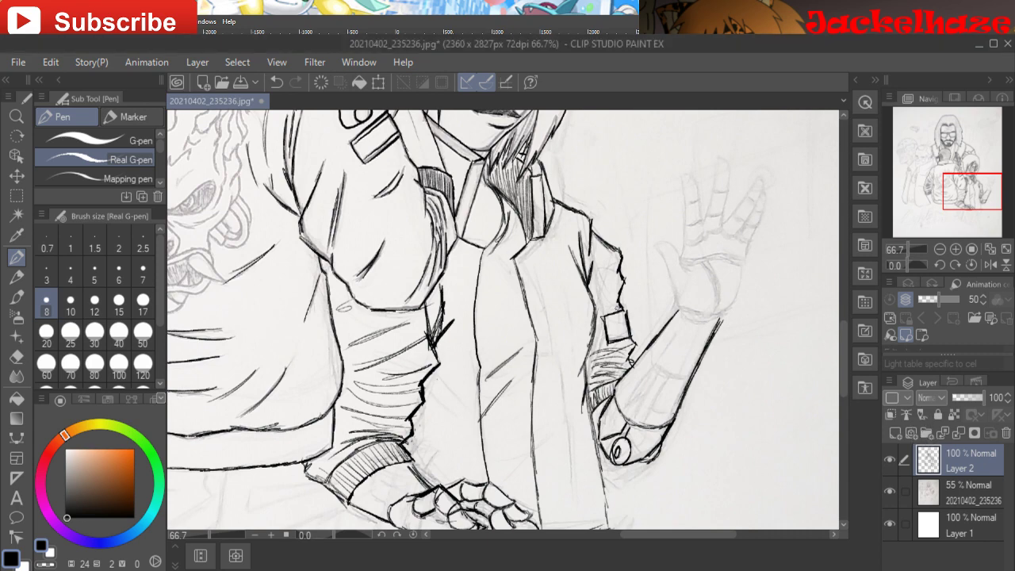
# - Add crease lines to the woman's upper sleeve and thin fold lines down the front panel of her jacket
pyautogui.moveTo(615, 294)
pyautogui.mouseDown()
pyautogui.moveTo(598, 290)
pyautogui.moveTo(621, 282)
pyautogui.moveTo(601, 254)
pyautogui.mouseUp()
pyautogui.moveTo(537, 256); pyautogui.dragTo(555, 334)
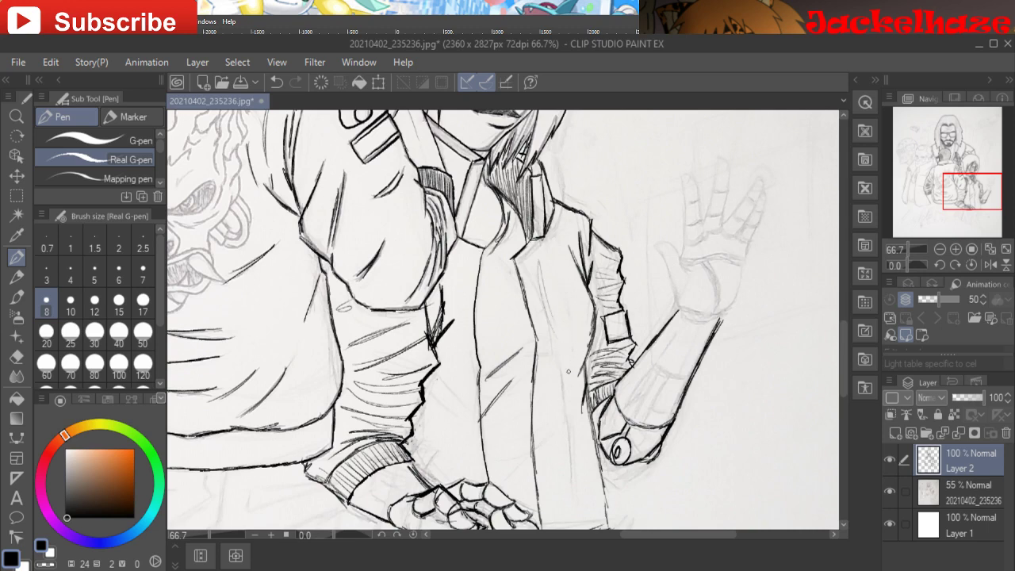
pyautogui.moveTo(569, 384)
pyautogui.mouseDown()
pyautogui.moveTo(547, 402)
pyautogui.moveTo(545, 425)
pyautogui.mouseUp()
pyautogui.moveTo(592, 492); pyautogui.dragTo(575, 510)
pyautogui.moveTo(572, 460); pyautogui.dragTo(545, 490)
# - Draw fine strand lines through the woman's hair, along the crown, the fringe and both sides of her face
pyautogui.moveTo(973, 191); pyautogui.dragTo(973, 166)
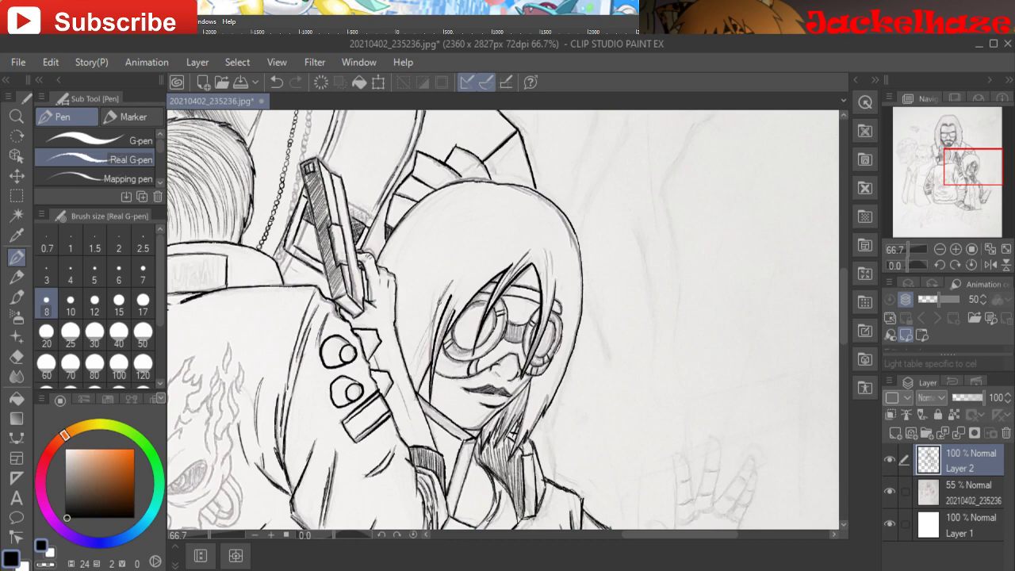
pyautogui.moveTo(441, 294); pyautogui.dragTo(407, 344)
pyautogui.moveTo(449, 261); pyautogui.dragTo(400, 344)
pyautogui.moveTo(442, 243); pyautogui.dragTo(398, 327)
pyautogui.moveTo(420, 275); pyautogui.dragTo(402, 310)
pyautogui.moveTo(457, 229)
pyautogui.mouseDown()
pyautogui.moveTo(405, 285)
pyautogui.moveTo(404, 265)
pyautogui.mouseUp()
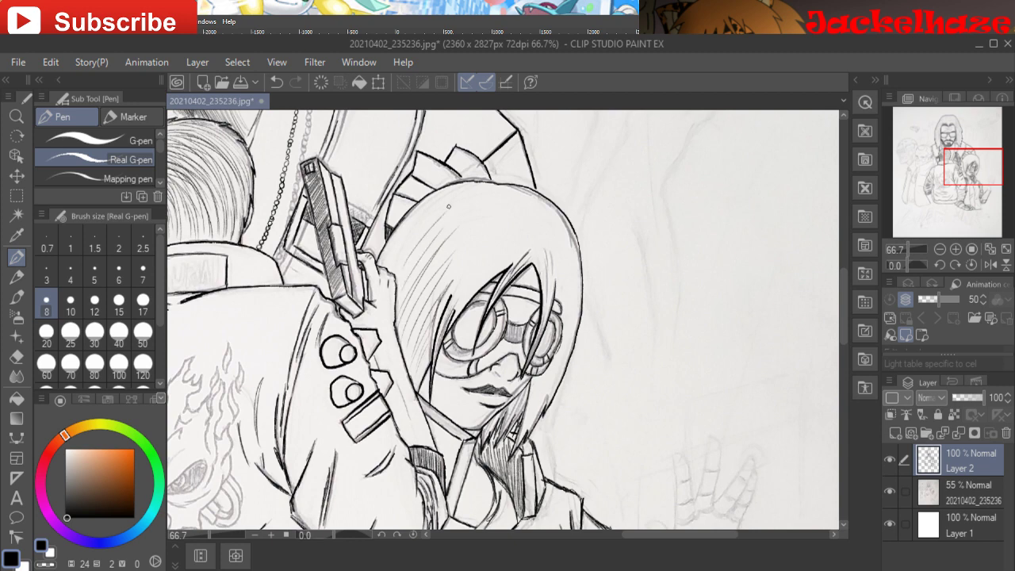
pyautogui.moveTo(430, 217); pyautogui.dragTo(386, 260)
pyautogui.moveTo(498, 251); pyautogui.dragTo(466, 297)
pyautogui.moveTo(503, 233)
pyautogui.mouseDown()
pyautogui.moveTo(462, 275)
pyautogui.moveTo(455, 254)
pyautogui.mouseUp()
pyautogui.moveTo(543, 374); pyautogui.dragTo(528, 418)
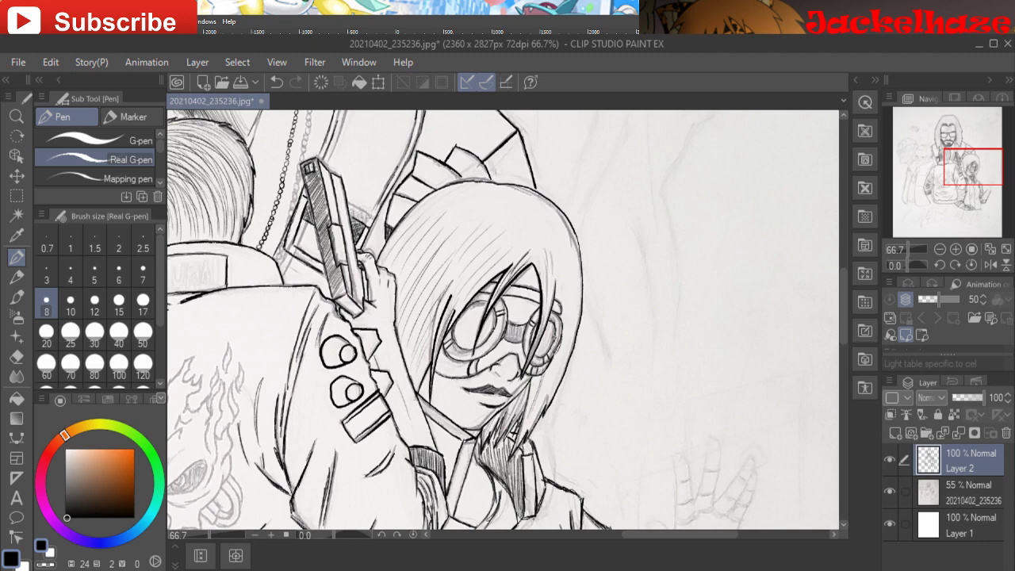
pyautogui.moveTo(565, 340); pyautogui.dragTo(544, 395)
pyautogui.moveTo(574, 300); pyautogui.dragTo(554, 383)
pyautogui.moveTo(570, 268)
pyautogui.mouseDown()
pyautogui.moveTo(560, 301)
pyautogui.moveTo(576, 290)
pyautogui.mouseUp()
# - Zoom the canvas out to 33.3% and review the inked figures together
pyautogui.moveTo(973, 166)
pyautogui.mouseDown()
pyautogui.moveTo(958, 170)
pyautogui.moveTo(971, 173)
pyautogui.mouseUp()
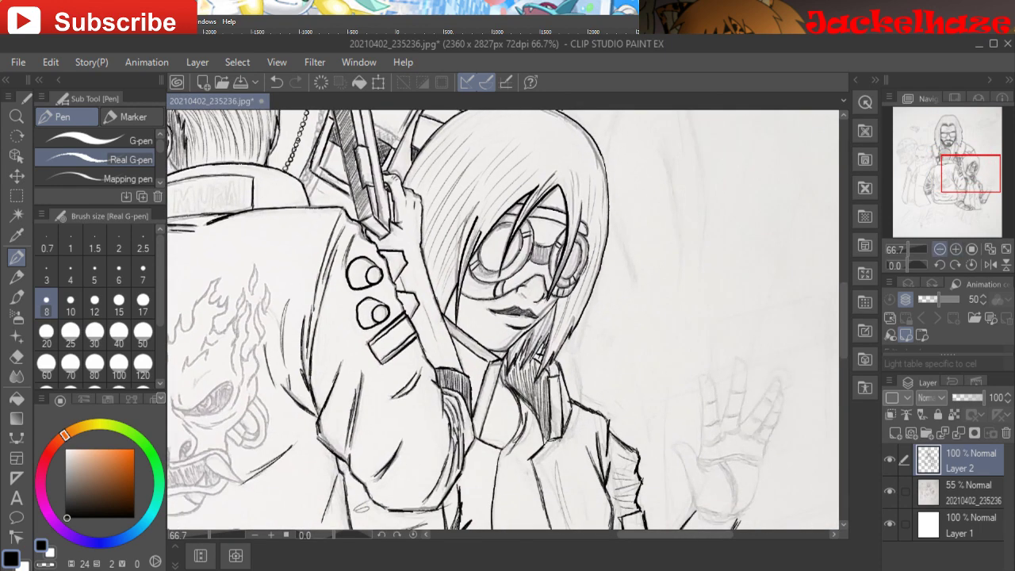
pyautogui.click(940, 249)
pyautogui.click(940, 249)
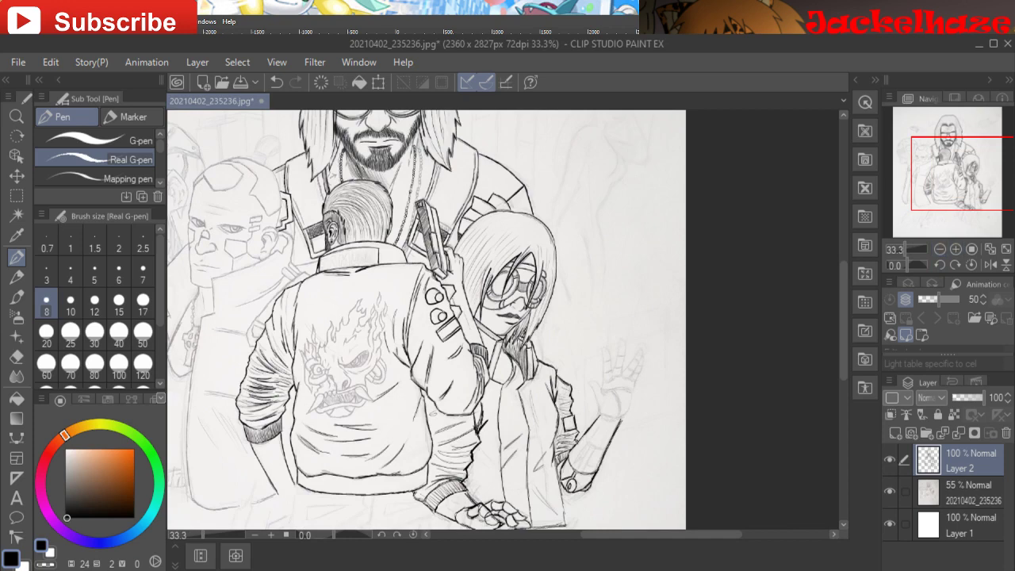
pyautogui.moveTo(971, 173)
pyautogui.mouseDown()
pyautogui.moveTo(983, 180)
pyautogui.moveTo(969, 180)
pyautogui.mouseUp()
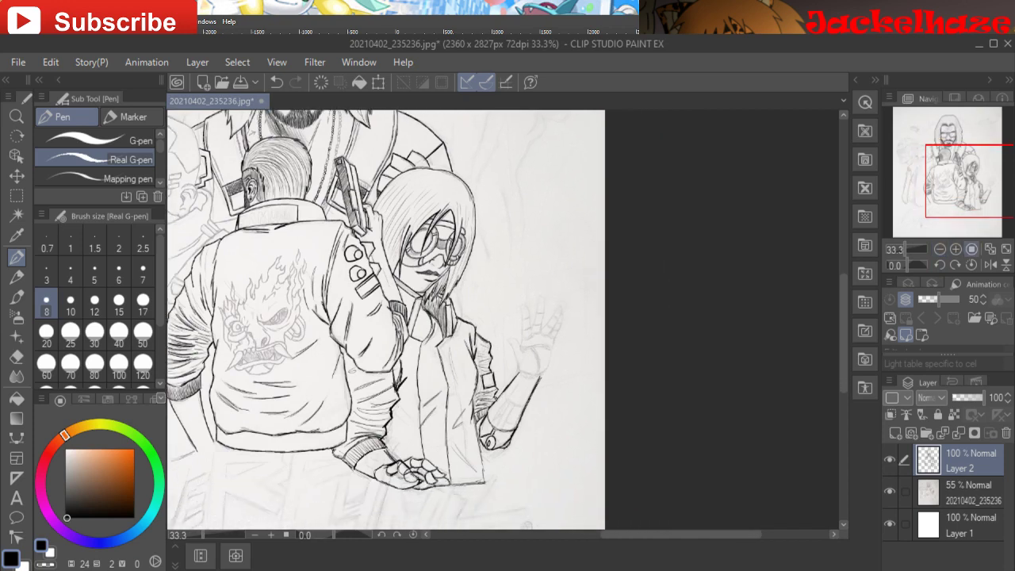
# - Ink the thumb, palm outline and palm creases of the woman's raised hand down to the wrist
pyautogui.click(956, 249)
pyautogui.click(956, 249)
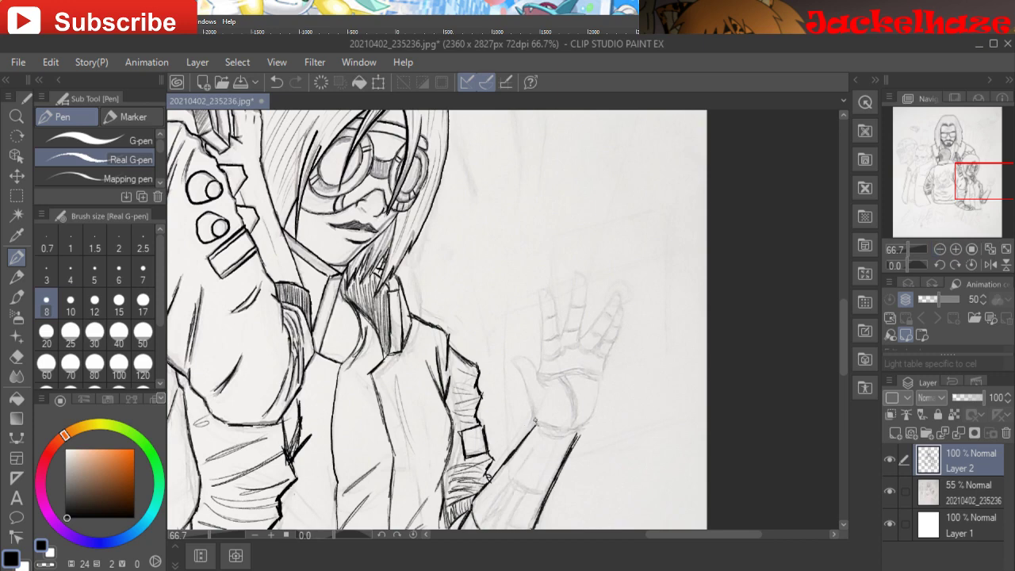
pyautogui.moveTo(536, 420)
pyautogui.mouseDown()
pyautogui.moveTo(516, 357)
pyautogui.moveTo(540, 378)
pyautogui.mouseUp()
pyautogui.moveTo(537, 409)
pyautogui.mouseDown()
pyautogui.moveTo(547, 384)
pyautogui.moveTo(551, 432)
pyautogui.moveTo(578, 427)
pyautogui.mouseUp()
pyautogui.moveTo(569, 384)
pyautogui.mouseDown()
pyautogui.moveTo(579, 417)
pyautogui.moveTo(577, 396)
pyautogui.moveTo(578, 408)
pyautogui.moveTo(546, 383)
pyautogui.moveTo(538, 353)
pyautogui.moveTo(581, 346)
pyautogui.moveTo(601, 356)
pyautogui.moveTo(599, 378)
pyautogui.moveTo(542, 378)
pyautogui.moveTo(568, 381)
pyautogui.mouseUp()
pyautogui.moveTo(571, 377)
pyautogui.mouseDown()
pyautogui.moveTo(600, 385)
pyautogui.moveTo(574, 443)
pyautogui.mouseUp()
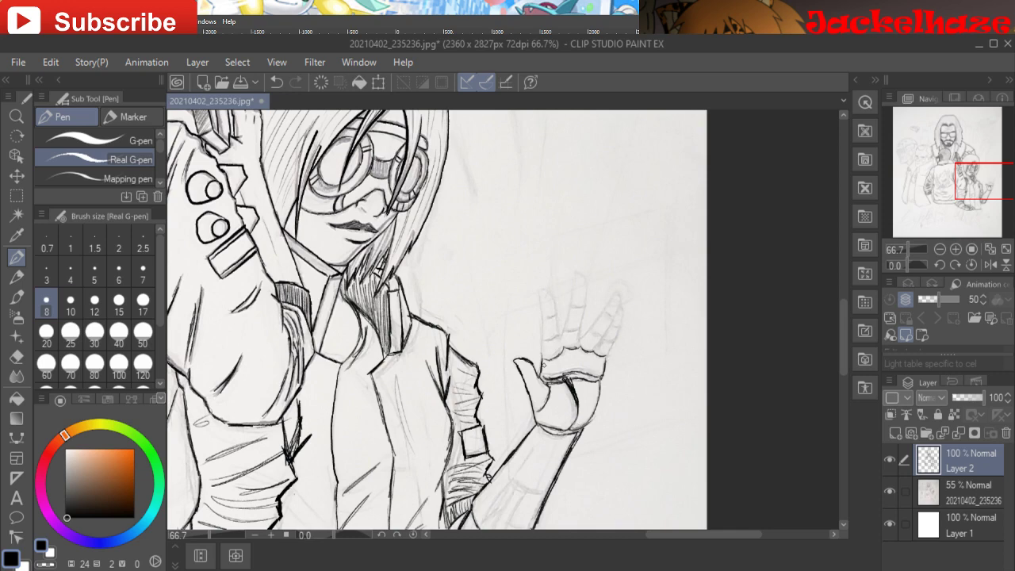
# - Ink the index finger of the woman's raised hand with its joint lines
pyautogui.moveTo(543, 368)
pyautogui.mouseDown()
pyautogui.moveTo(547, 287)
pyautogui.moveTo(561, 349)
pyautogui.mouseUp()
pyautogui.moveTo(556, 308); pyautogui.dragTo(559, 330)
pyautogui.moveTo(560, 332)
pyautogui.mouseDown()
pyautogui.moveTo(562, 352)
pyautogui.moveTo(550, 342)
pyautogui.mouseUp()
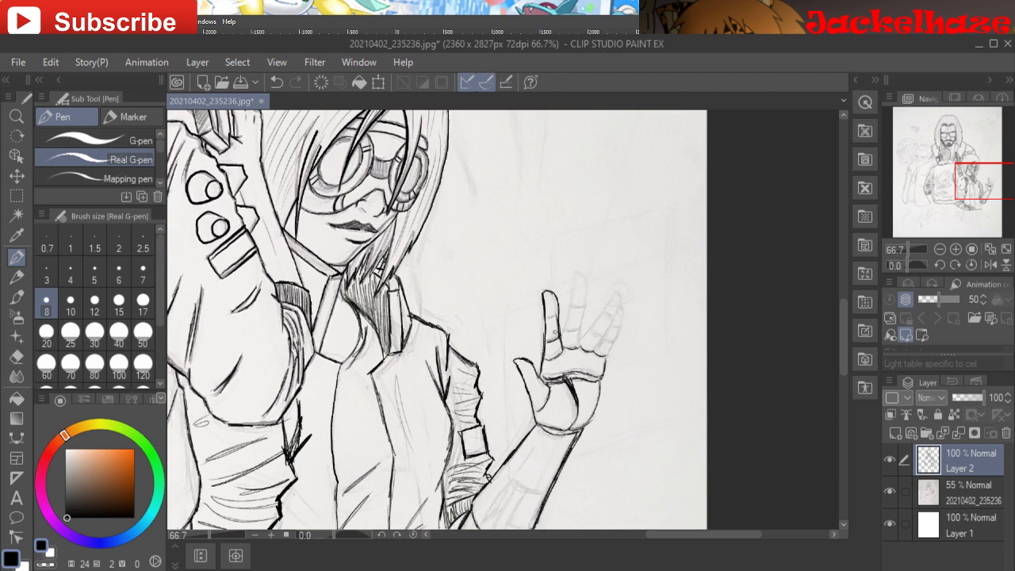
# - Set the drawing colour to pure black and ink the three remaining fingers of the woman's raised hand with their joint lines
pyautogui.press('e')
pyautogui.press('p')
pyautogui.moveTo(83, 494); pyautogui.dragTo(65, 518)
pyautogui.moveTo(560, 337)
pyautogui.mouseDown()
pyautogui.moveTo(546, 339)
pyautogui.moveTo(544, 314)
pyautogui.moveTo(585, 279)
pyautogui.moveTo(580, 349)
pyautogui.moveTo(580, 328)
pyautogui.moveTo(564, 335)
pyautogui.moveTo(579, 330)
pyautogui.moveTo(565, 335)
pyautogui.moveTo(569, 312)
pyautogui.moveTo(612, 298)
pyautogui.moveTo(584, 340)
pyautogui.mouseUp()
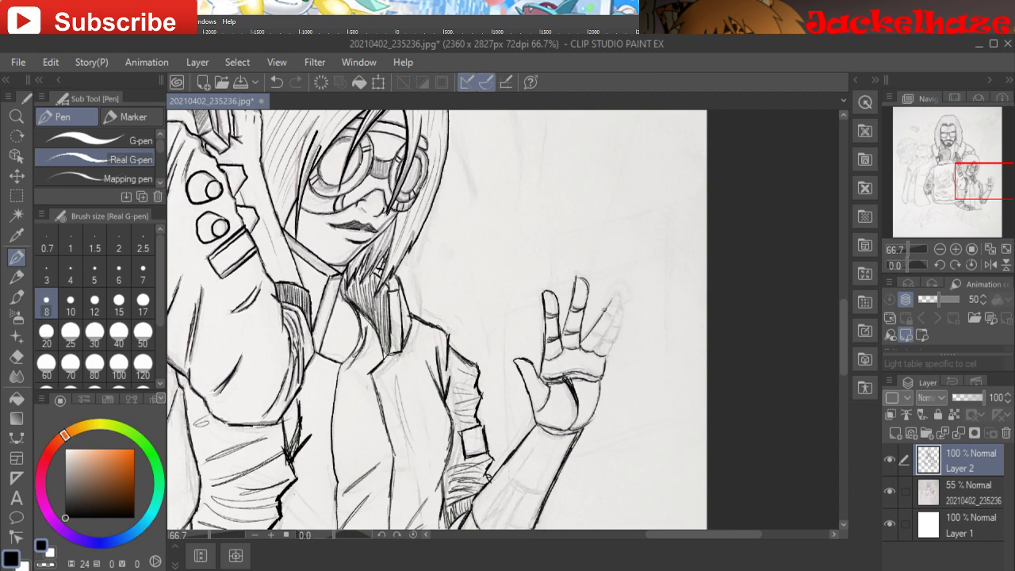
pyautogui.moveTo(610, 299)
pyautogui.mouseDown()
pyautogui.moveTo(591, 328)
pyautogui.moveTo(617, 289)
pyautogui.moveTo(614, 322)
pyautogui.moveTo(592, 356)
pyautogui.moveTo(612, 323)
pyautogui.moveTo(588, 339)
pyautogui.moveTo(615, 320)
pyautogui.mouseUp()
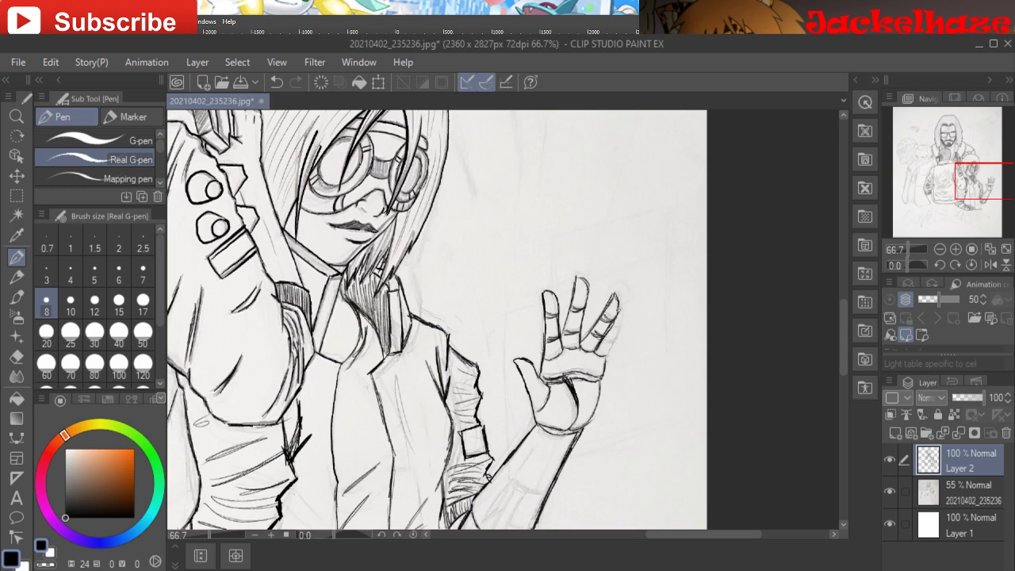
pyautogui.moveTo(623, 308)
pyautogui.mouseDown()
pyautogui.moveTo(605, 357)
pyautogui.moveTo(604, 343)
pyautogui.mouseUp()
# - Ink the panel seams and segment lines along the woman's mechanical forearm between wrist and elbow
pyautogui.moveTo(600, 404); pyautogui.dragTo(574, 318)
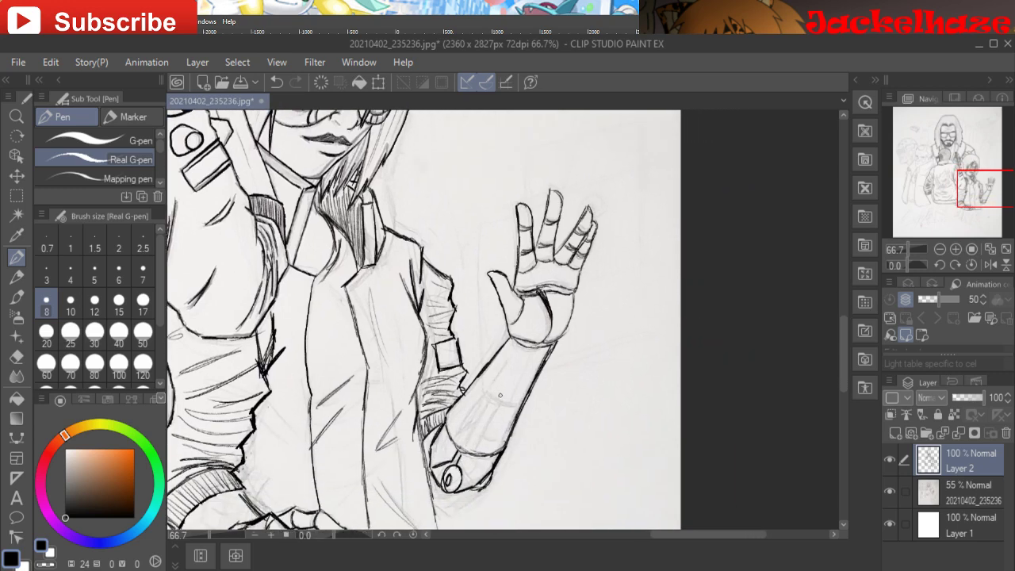
pyautogui.moveTo(482, 379)
pyautogui.mouseDown()
pyautogui.moveTo(489, 375)
pyautogui.moveTo(499, 380)
pyautogui.moveTo(510, 358)
pyautogui.mouseUp()
pyautogui.moveTo(486, 396); pyautogui.dragTo(452, 441)
pyautogui.moveTo(488, 406); pyautogui.dragTo(463, 444)
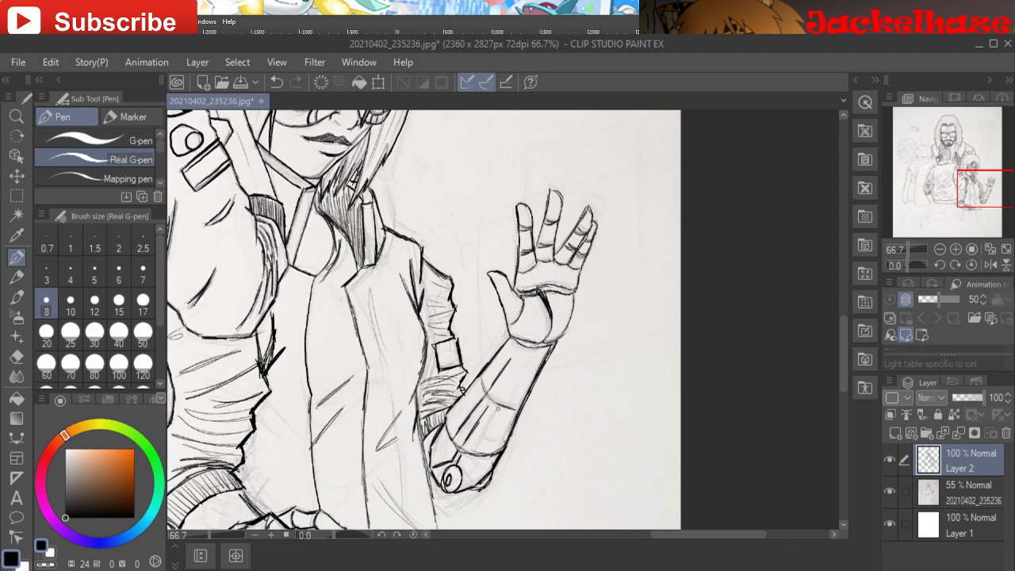
pyautogui.moveTo(499, 407)
pyautogui.mouseDown()
pyautogui.moveTo(472, 452)
pyautogui.moveTo(482, 439)
pyautogui.mouseUp()
# - Ink the face contour of the uninked bald man from the forehead down to the chin
pyautogui.moveTo(474, 305); pyautogui.dragTo(692, 524)
pyautogui.click(940, 249)
pyautogui.click(940, 249)
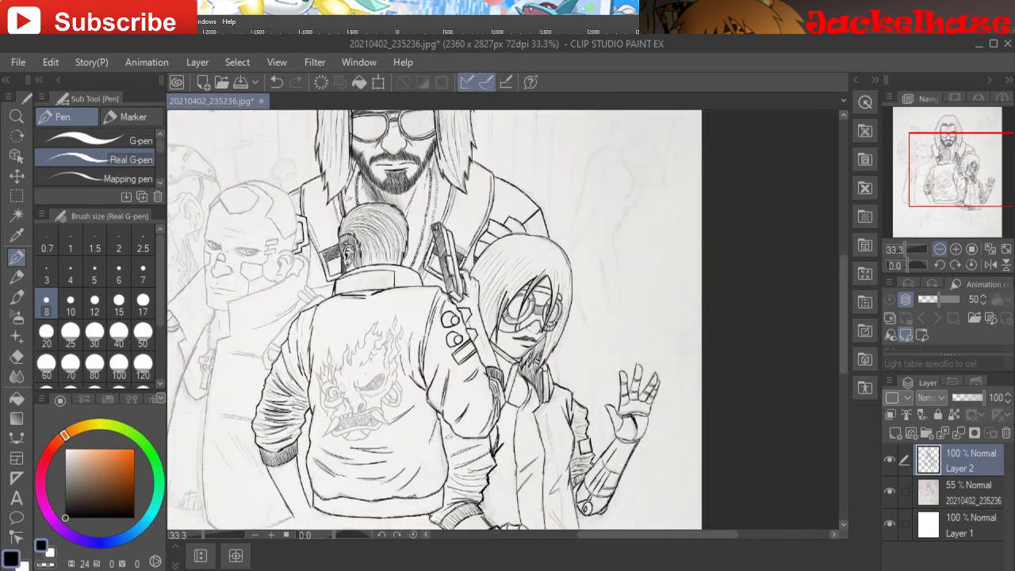
pyautogui.moveTo(476, 317); pyautogui.dragTo(686, 318)
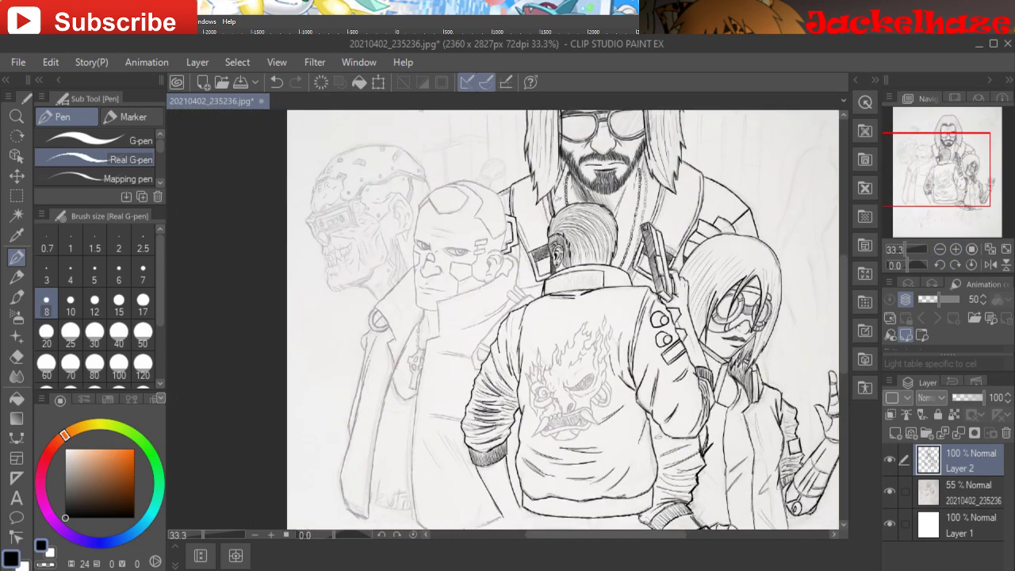
pyautogui.click(956, 249)
pyautogui.click(956, 250)
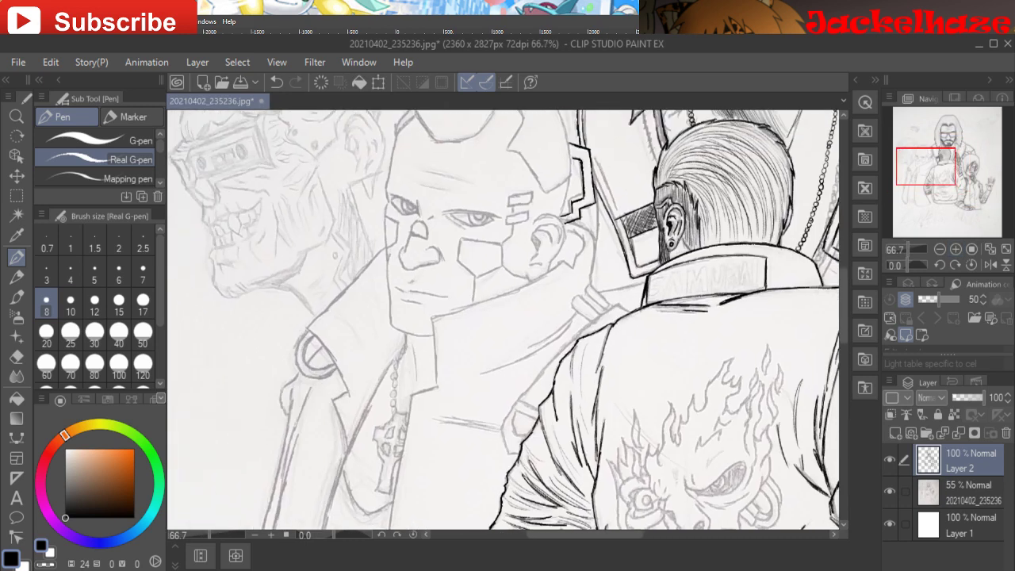
pyautogui.moveTo(476, 317); pyautogui.dragTo(483, 439)
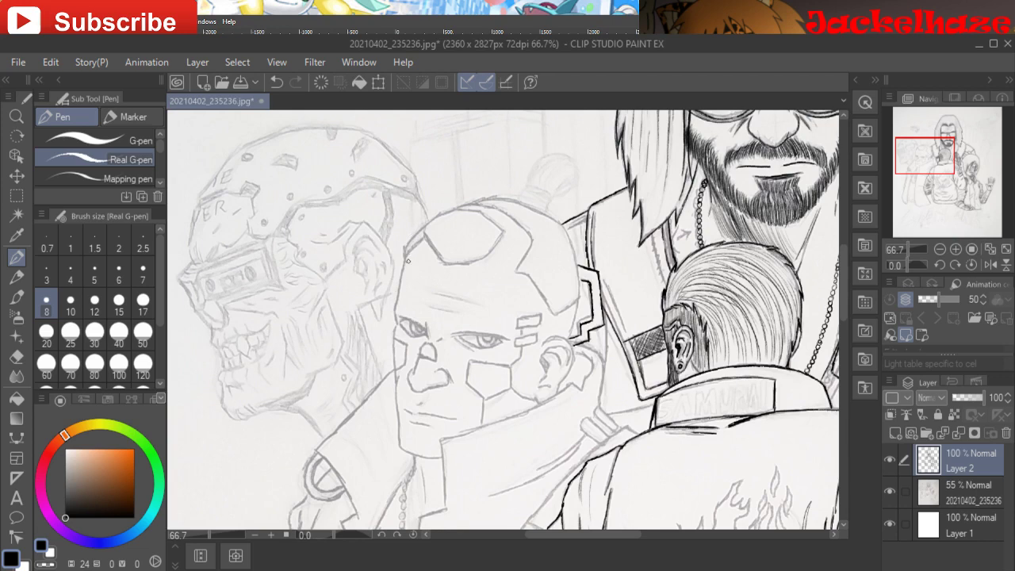
pyautogui.moveTo(410, 254)
pyautogui.mouseDown()
pyautogui.moveTo(391, 345)
pyautogui.moveTo(397, 442)
pyautogui.moveTo(443, 458)
pyautogui.mouseUp()
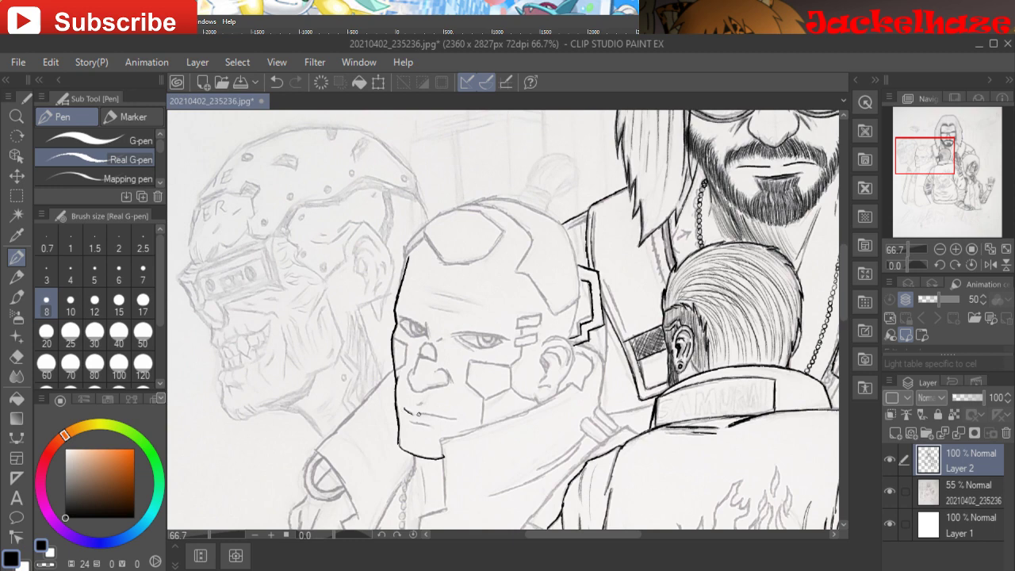
# - Ink the bald man's mouth, the short line under the lip, and his nose with its nostril and bridge
pyautogui.moveTo(419, 414); pyautogui.dragTo(458, 419)
pyautogui.moveTo(409, 422)
pyautogui.mouseDown()
pyautogui.moveTo(432, 424)
pyautogui.moveTo(412, 422)
pyautogui.mouseUp()
pyautogui.moveTo(416, 394)
pyautogui.mouseDown()
pyautogui.moveTo(408, 390)
pyautogui.moveTo(449, 386)
pyautogui.mouseUp()
pyautogui.moveTo(448, 378)
pyautogui.mouseDown()
pyautogui.moveTo(406, 383)
pyautogui.moveTo(419, 380)
pyautogui.moveTo(412, 353)
pyautogui.moveTo(421, 354)
pyautogui.moveTo(429, 317)
pyautogui.moveTo(425, 345)
pyautogui.mouseUp()
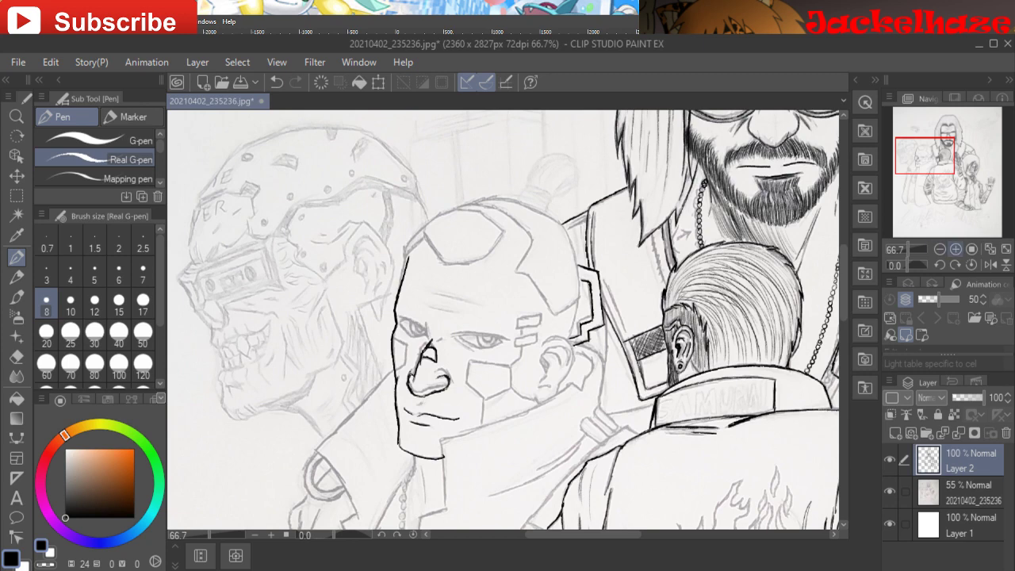
# - Ink the bald man's far eye beside the nose bridge, with its heavy brow line, iris and lower lid
pyautogui.click(956, 249)
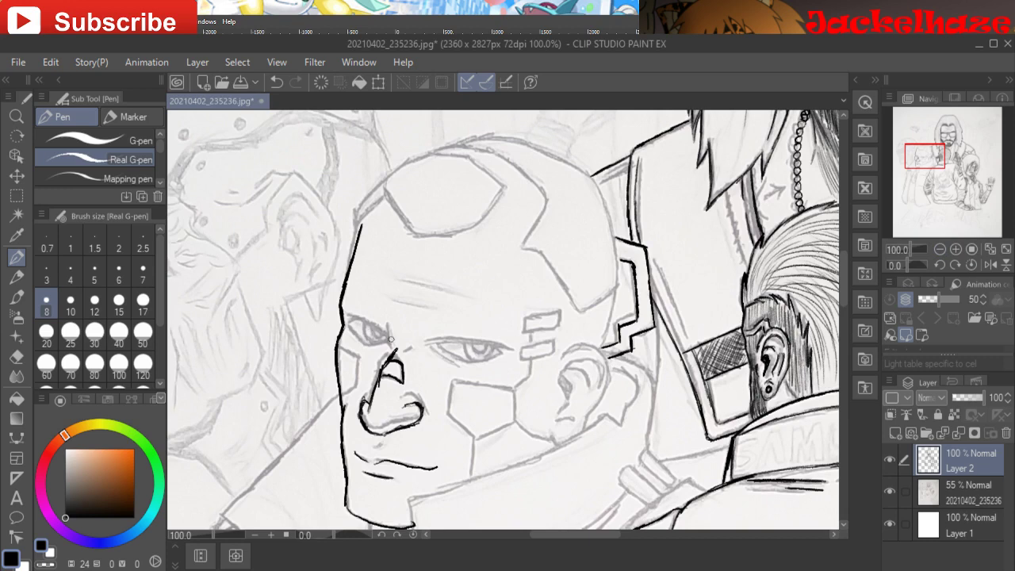
pyautogui.moveTo(390, 346)
pyautogui.mouseDown()
pyautogui.moveTo(389, 325)
pyautogui.moveTo(391, 346)
pyautogui.moveTo(385, 332)
pyautogui.moveTo(343, 314)
pyautogui.moveTo(388, 333)
pyautogui.moveTo(375, 341)
pyautogui.mouseUp()
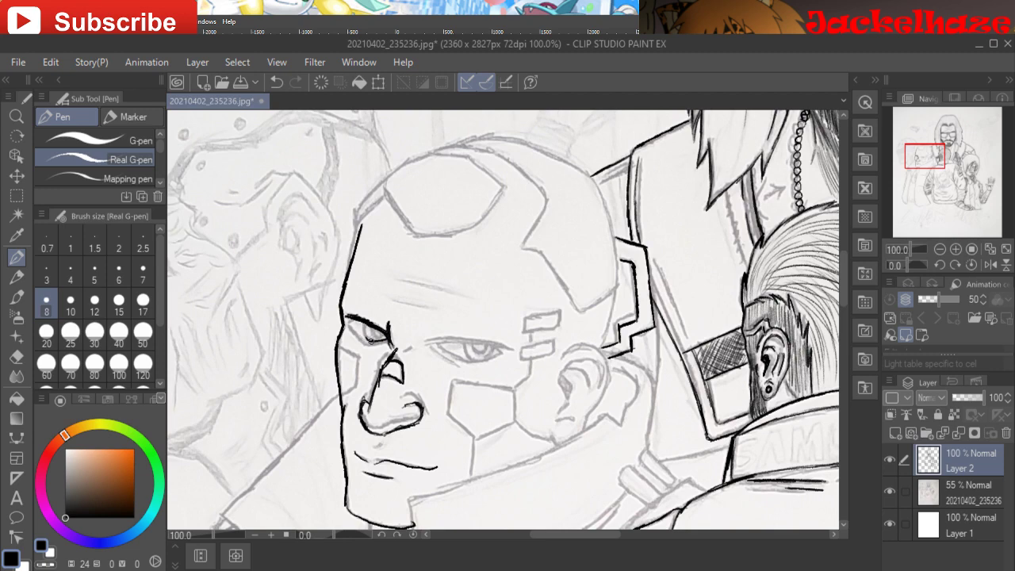
pyautogui.moveTo(349, 317); pyautogui.dragTo(349, 325)
pyautogui.moveTo(380, 333); pyautogui.dragTo(385, 339)
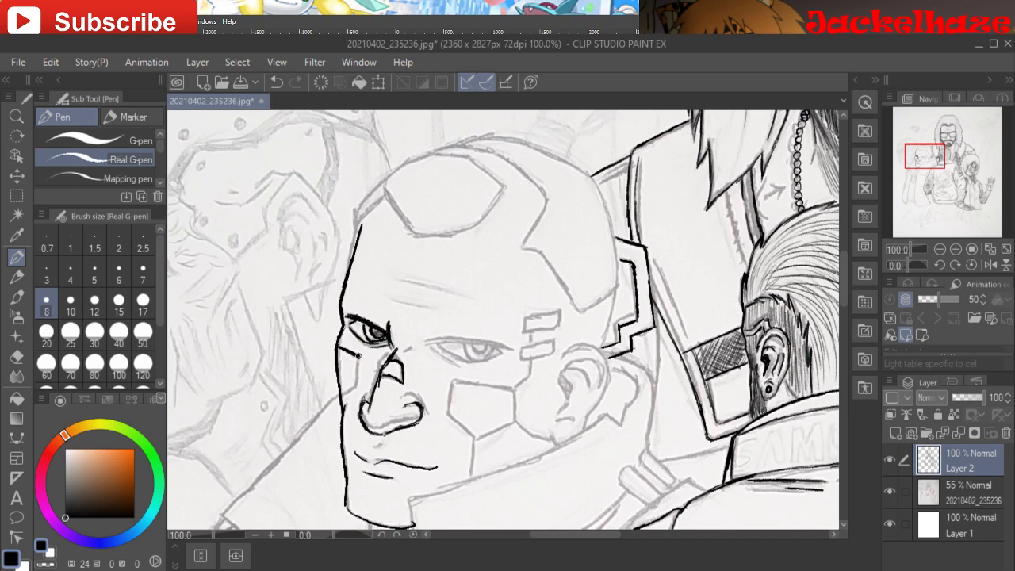
# - Ink the angular implant plates on both of the bald man's cheeks and the jaw line running to the earlobe
pyautogui.moveTo(358, 356)
pyautogui.mouseDown()
pyautogui.moveTo(358, 382)
pyautogui.moveTo(345, 392)
pyautogui.mouseUp()
pyautogui.moveTo(453, 382)
pyautogui.mouseDown()
pyautogui.moveTo(447, 411)
pyautogui.moveTo(474, 437)
pyautogui.moveTo(470, 478)
pyautogui.mouseUp()
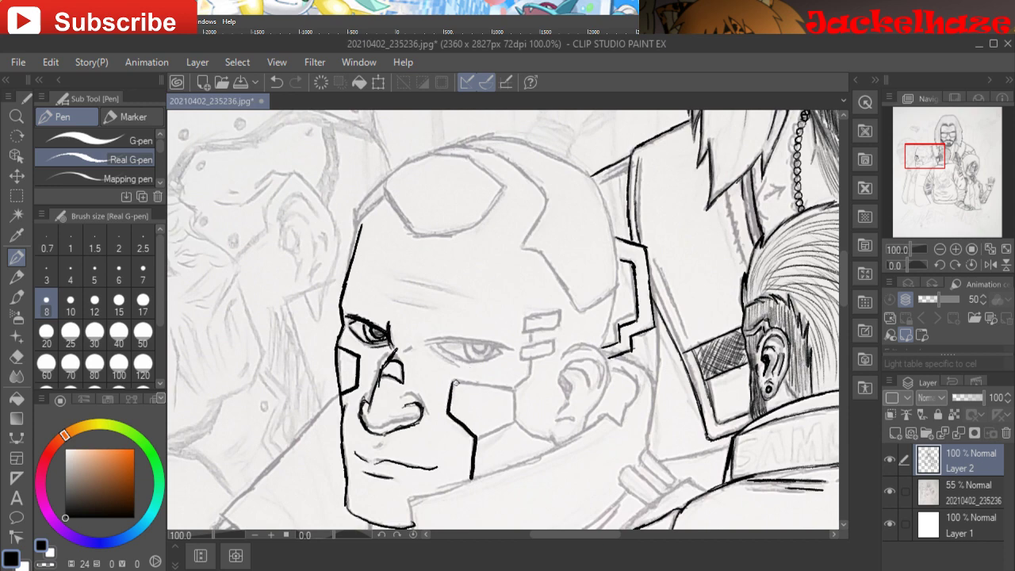
pyautogui.moveTo(452, 383); pyautogui.dragTo(503, 389)
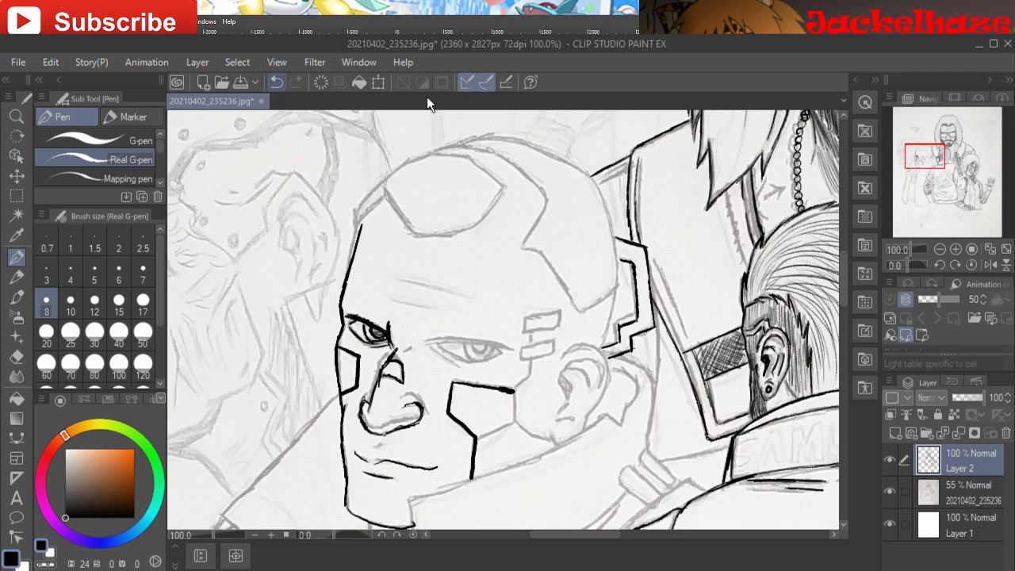
pyautogui.hotkey('ctrl', 'z')
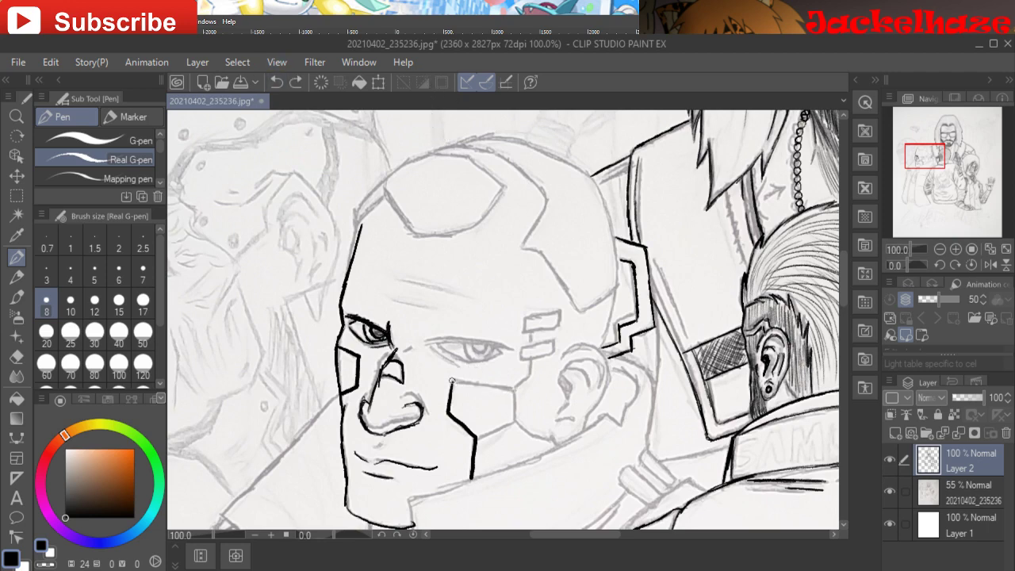
pyautogui.moveTo(451, 381)
pyautogui.mouseDown()
pyautogui.moveTo(517, 390)
pyautogui.moveTo(517, 421)
pyautogui.moveTo(484, 431)
pyautogui.moveTo(519, 418)
pyautogui.mouseUp()
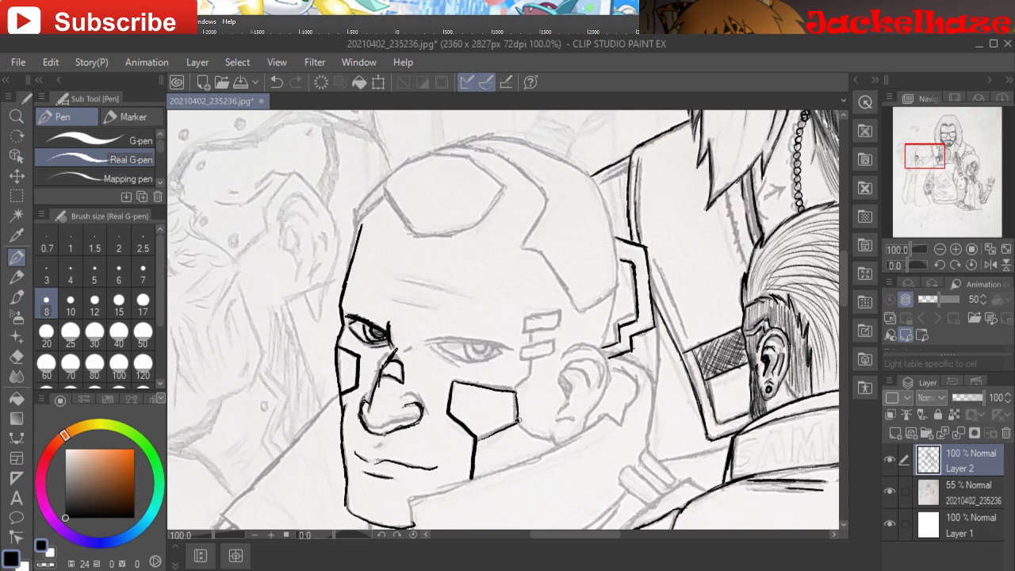
pyautogui.hotkey('ctrl', 'z')
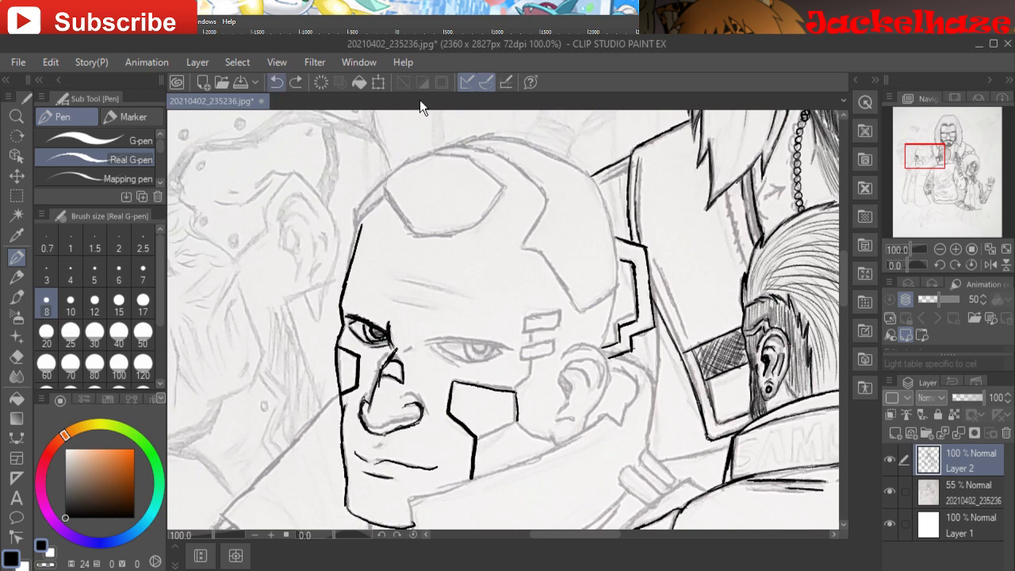
pyautogui.hotkey('ctrl', 'z')
pyautogui.moveTo(515, 392)
pyautogui.mouseDown()
pyautogui.moveTo(515, 422)
pyautogui.moveTo(474, 438)
pyautogui.moveTo(513, 420)
pyautogui.moveTo(533, 430)
pyautogui.moveTo(514, 421)
pyautogui.mouseUp()
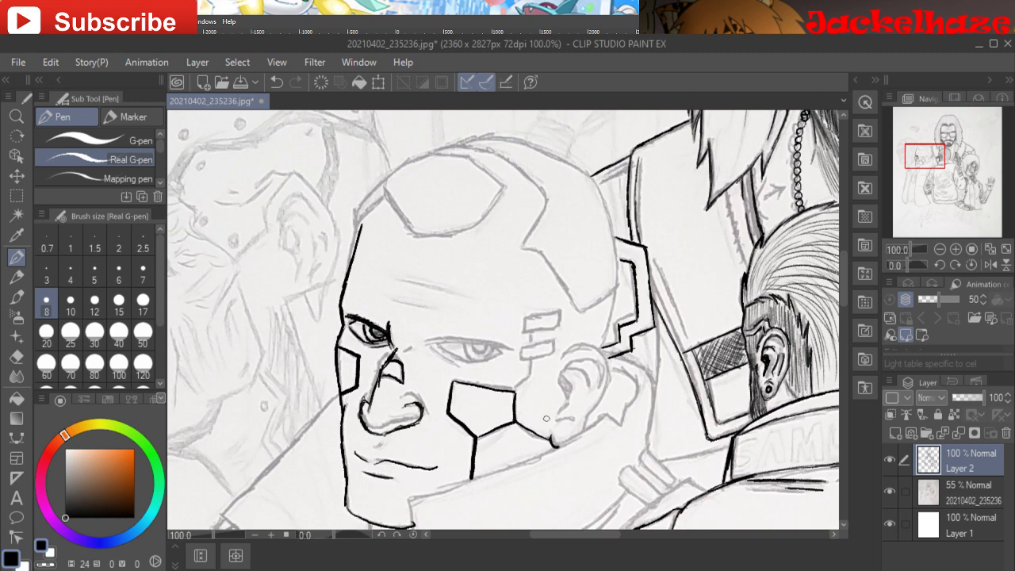
# - Ink the bald man's ear, with its lobe, inner folds and outer rim
pyautogui.moveTo(557, 424)
pyautogui.mouseDown()
pyautogui.moveTo(570, 420)
pyautogui.moveTo(558, 423)
pyautogui.moveTo(562, 385)
pyautogui.moveTo(565, 402)
pyautogui.moveTo(570, 386)
pyautogui.moveTo(560, 375)
pyautogui.moveTo(578, 358)
pyautogui.moveTo(593, 361)
pyautogui.moveTo(603, 387)
pyautogui.moveTo(576, 370)
pyautogui.moveTo(561, 379)
pyautogui.moveTo(582, 375)
pyautogui.mouseUp()
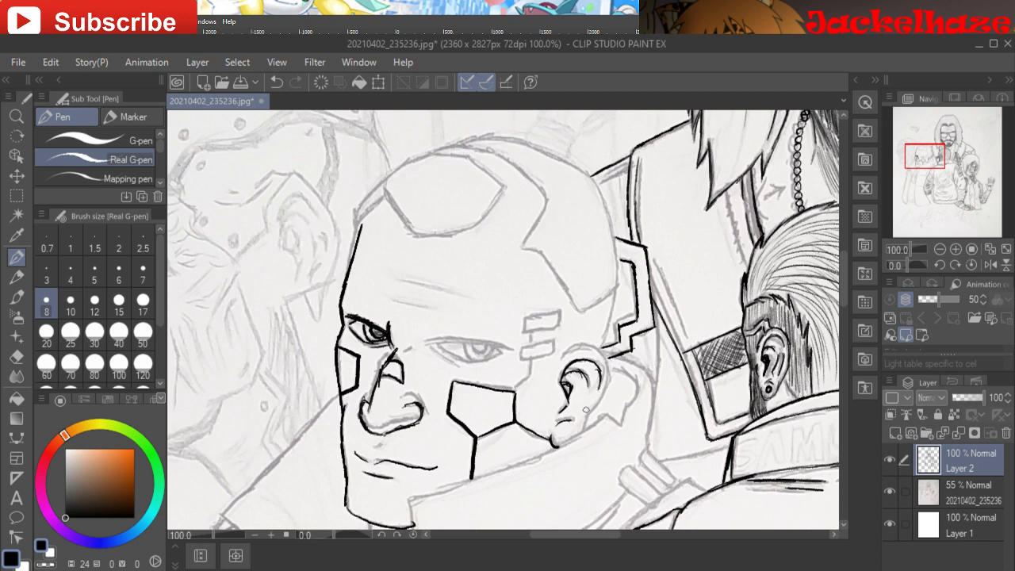
pyautogui.moveTo(583, 408); pyautogui.dragTo(591, 396)
pyautogui.moveTo(601, 398)
pyautogui.mouseDown()
pyautogui.moveTo(610, 365)
pyautogui.moveTo(591, 343)
pyautogui.moveTo(556, 368)
pyautogui.moveTo(570, 353)
pyautogui.mouseUp()
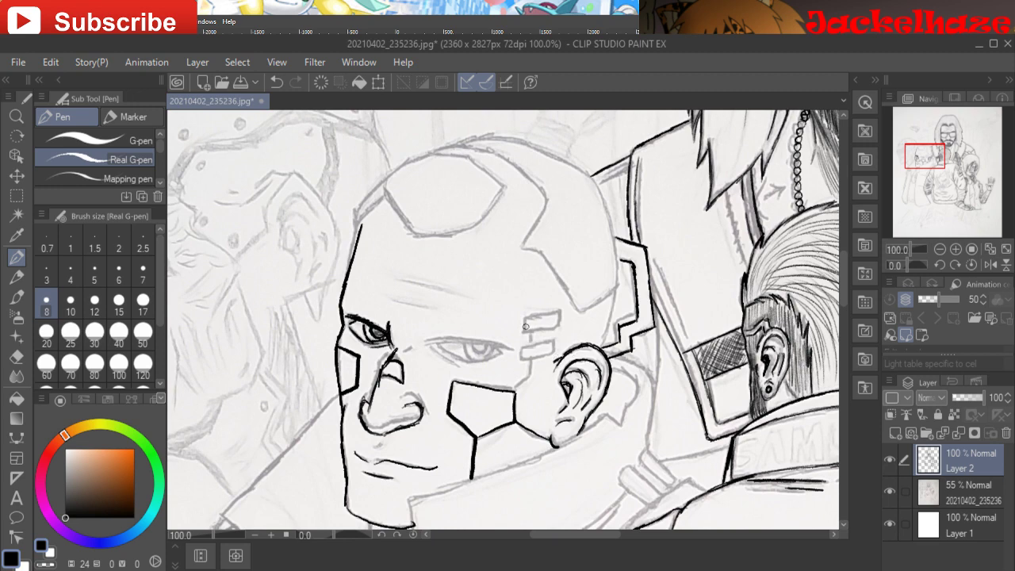
# - Outline the two small bar implants on the bald man's temple, fill them with hatching and touch up their edges
pyautogui.moveTo(524, 316)
pyautogui.mouseDown()
pyautogui.moveTo(522, 331)
pyautogui.moveTo(561, 322)
pyautogui.moveTo(561, 310)
pyautogui.moveTo(523, 321)
pyautogui.moveTo(533, 340)
pyautogui.moveTo(556, 338)
pyautogui.moveTo(555, 357)
pyautogui.moveTo(517, 363)
pyautogui.moveTo(519, 344)
pyautogui.moveTo(557, 346)
pyautogui.moveTo(543, 319)
pyautogui.moveTo(560, 310)
pyautogui.mouseUp()
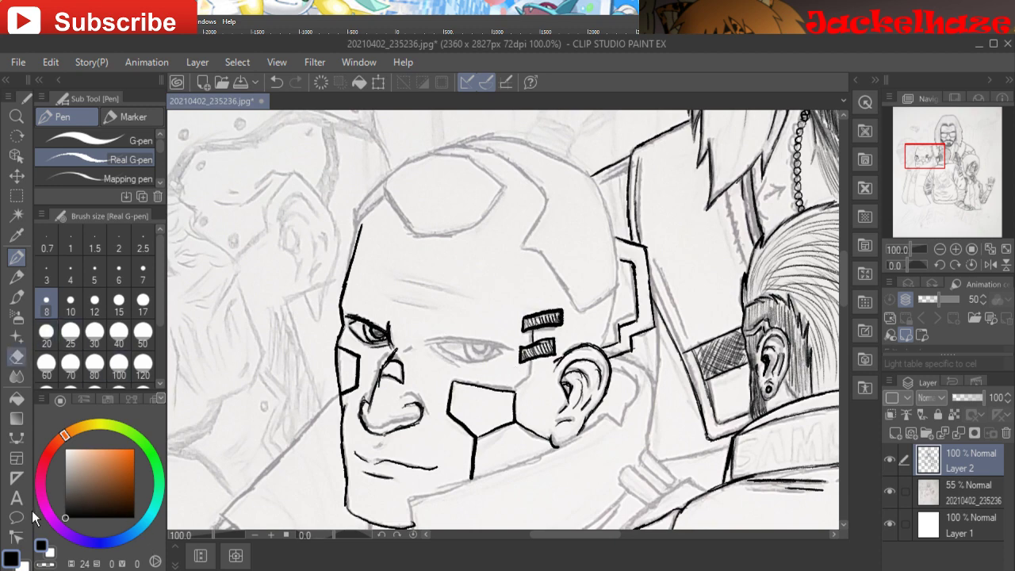
pyautogui.click(15, 356)
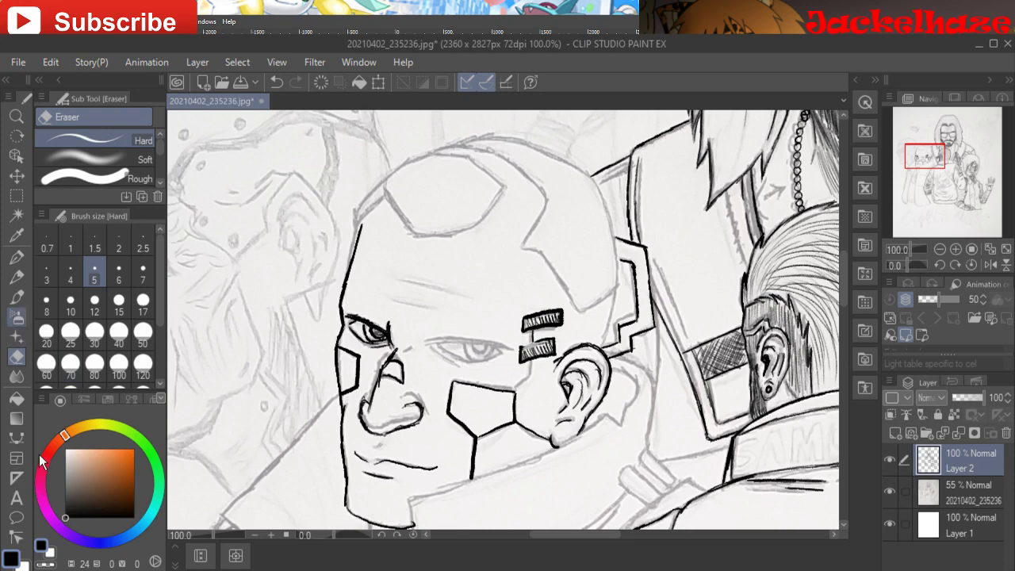
pyautogui.press('p')
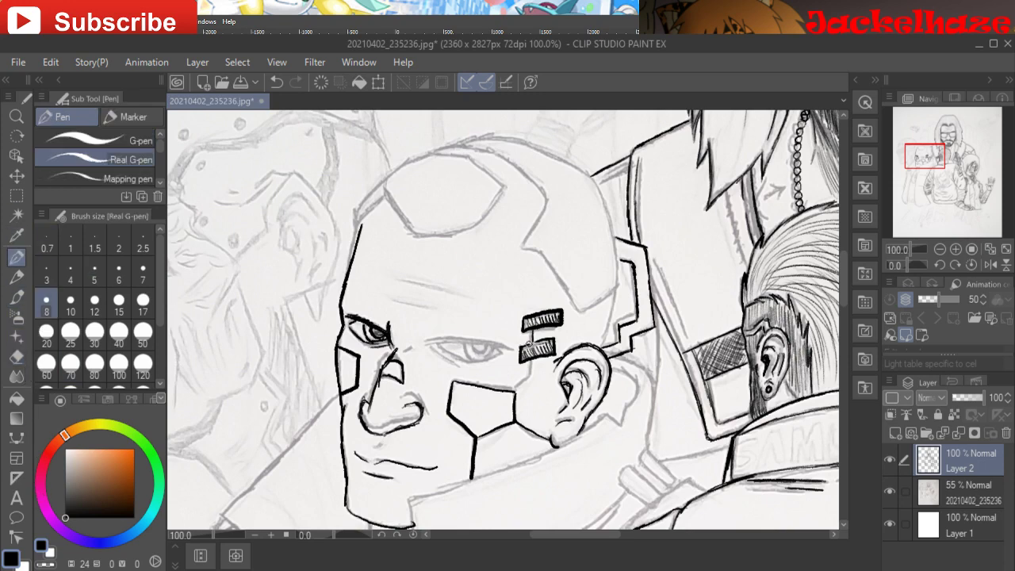
pyautogui.moveTo(528, 343); pyautogui.dragTo(540, 342)
# - Ink the bald man's near eye with its heavy upper lid, brow line, lower lid and shaded iris
pyautogui.moveTo(407, 349); pyautogui.dragTo(421, 342)
pyautogui.moveTo(435, 347)
pyautogui.mouseDown()
pyautogui.moveTo(474, 361)
pyautogui.moveTo(503, 348)
pyautogui.mouseUp()
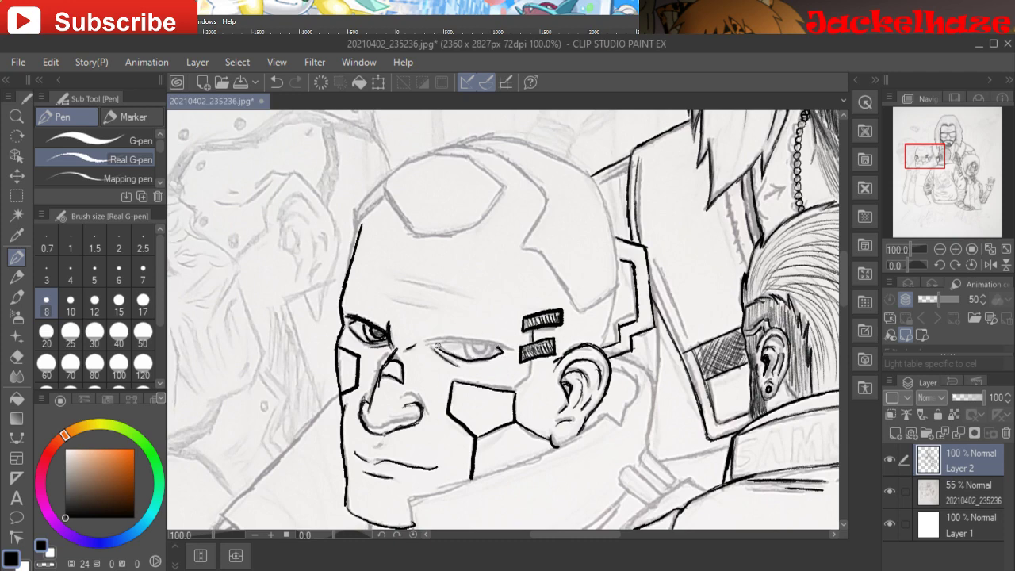
pyautogui.moveTo(437, 342); pyautogui.dragTo(511, 347)
pyautogui.moveTo(425, 342); pyautogui.dragTo(479, 339)
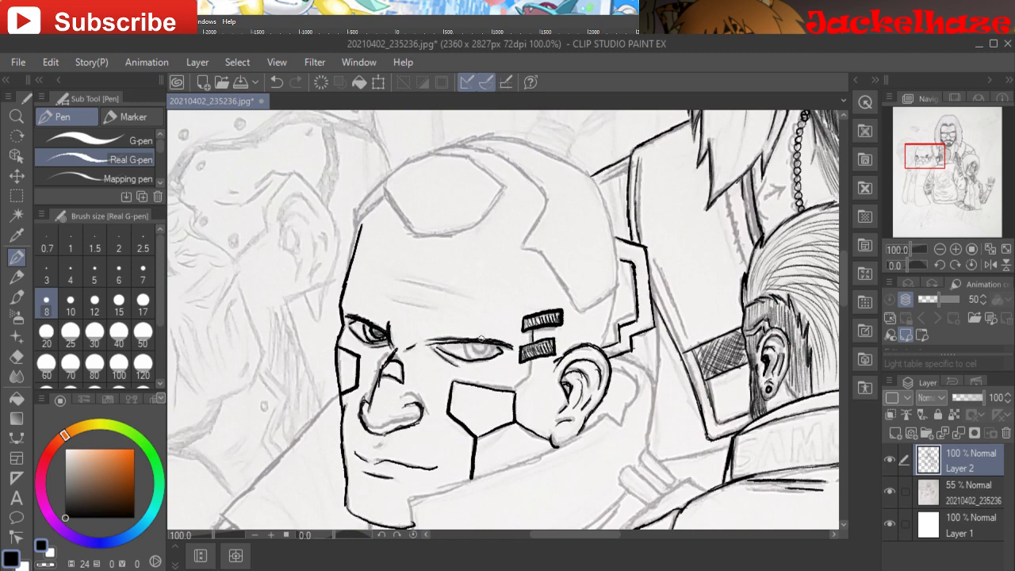
pyautogui.moveTo(463, 342)
pyautogui.mouseDown()
pyautogui.moveTo(471, 360)
pyautogui.moveTo(492, 351)
pyautogui.moveTo(483, 354)
pyautogui.mouseUp()
pyautogui.moveTo(474, 348); pyautogui.dragTo(493, 346)
pyautogui.moveTo(478, 348); pyautogui.dragTo(489, 347)
# - Add the fold line beside the bald man's nostril and two long wrinkle lines across his forehead
pyautogui.moveTo(424, 409); pyautogui.dragTo(434, 432)
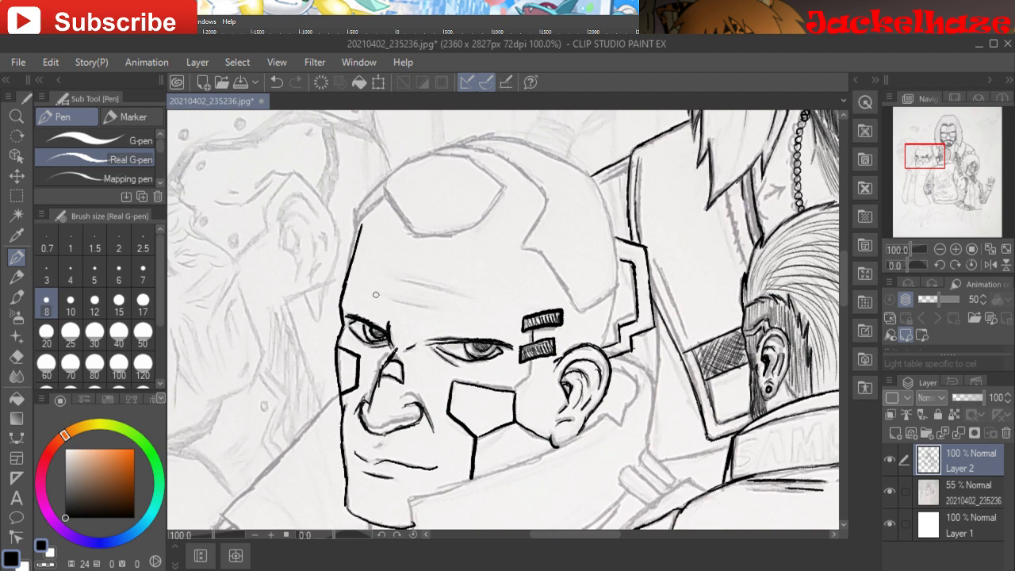
pyautogui.moveTo(375, 295); pyautogui.dragTo(467, 313)
pyautogui.moveTo(397, 278); pyautogui.dragTo(501, 295)
# - Ink the two angular plates on the bald man's skull and the head outline from the forehead over the crown to the ear
pyautogui.moveTo(385, 200)
pyautogui.mouseDown()
pyautogui.moveTo(403, 226)
pyautogui.moveTo(386, 199)
pyautogui.moveTo(421, 238)
pyautogui.moveTo(478, 229)
pyautogui.moveTo(490, 213)
pyautogui.moveTo(462, 233)
pyautogui.moveTo(506, 188)
pyautogui.moveTo(467, 163)
pyautogui.moveTo(479, 161)
pyautogui.moveTo(434, 156)
pyautogui.mouseUp()
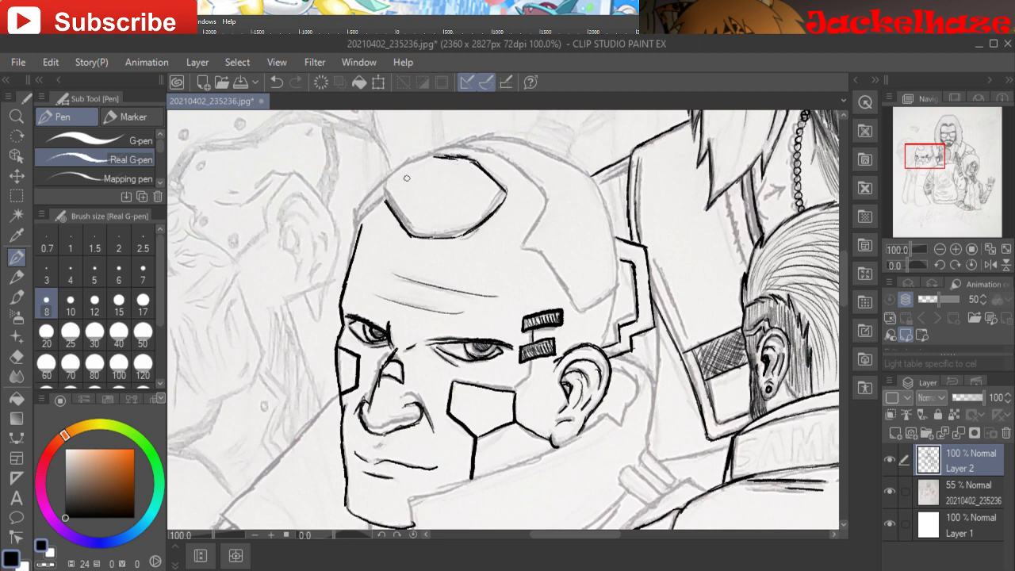
pyautogui.moveTo(385, 202)
pyautogui.mouseDown()
pyautogui.moveTo(388, 177)
pyautogui.moveTo(416, 163)
pyautogui.mouseUp()
pyautogui.moveTo(402, 164)
pyautogui.mouseDown()
pyautogui.moveTo(363, 198)
pyautogui.moveTo(353, 212)
pyautogui.moveTo(378, 184)
pyautogui.moveTo(354, 228)
pyautogui.moveTo(361, 218)
pyautogui.mouseUp()
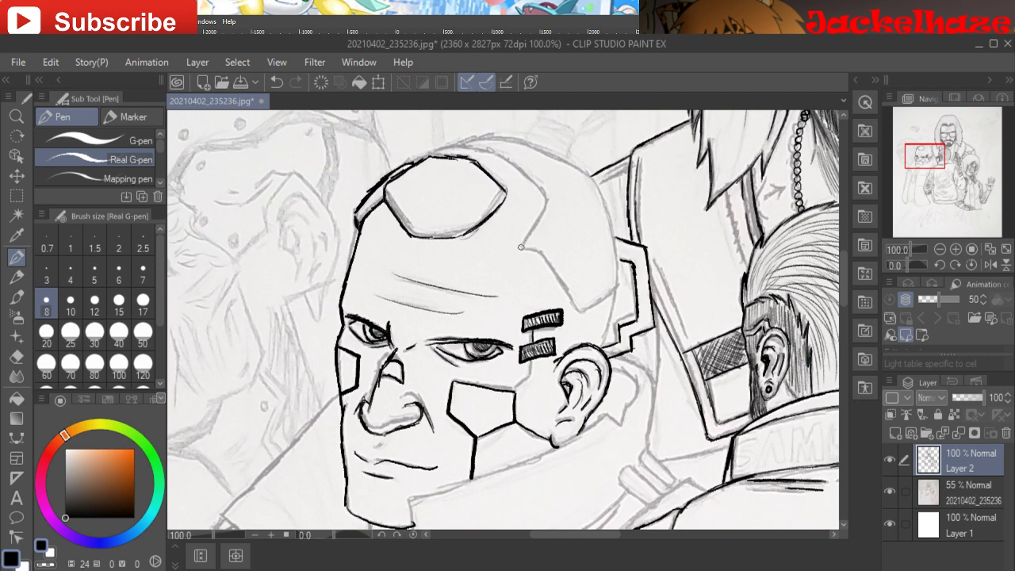
pyautogui.moveTo(521, 247)
pyautogui.mouseDown()
pyautogui.moveTo(546, 183)
pyautogui.moveTo(544, 201)
pyautogui.moveTo(476, 148)
pyautogui.moveTo(438, 149)
pyautogui.moveTo(492, 136)
pyautogui.moveTo(586, 174)
pyautogui.moveTo(605, 201)
pyautogui.moveTo(616, 293)
pyautogui.mouseUp()
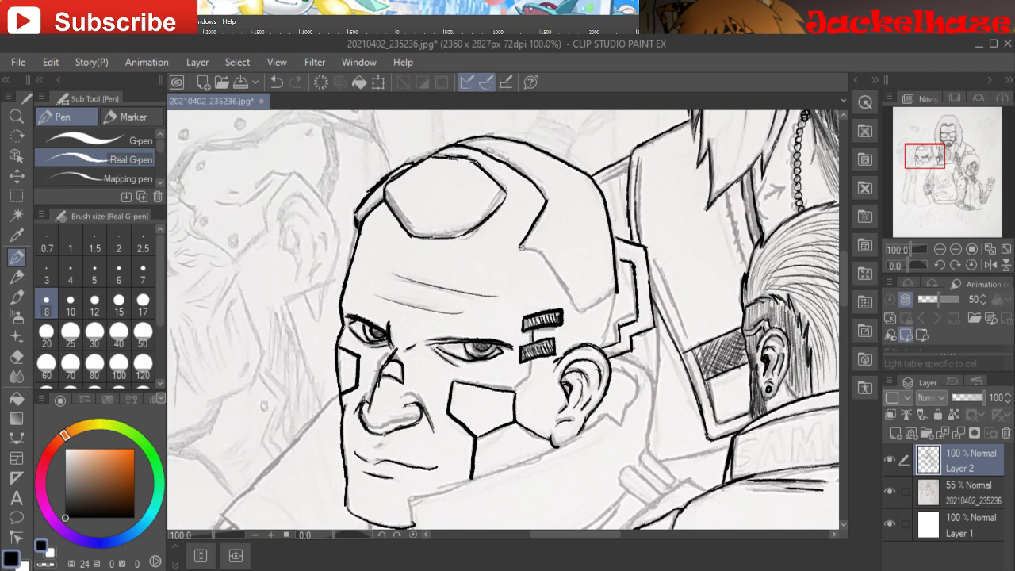
pyautogui.moveTo(520, 247)
pyautogui.mouseDown()
pyautogui.moveTo(544, 255)
pyautogui.moveTo(579, 315)
pyautogui.moveTo(618, 290)
pyautogui.moveTo(603, 350)
pyautogui.mouseUp()
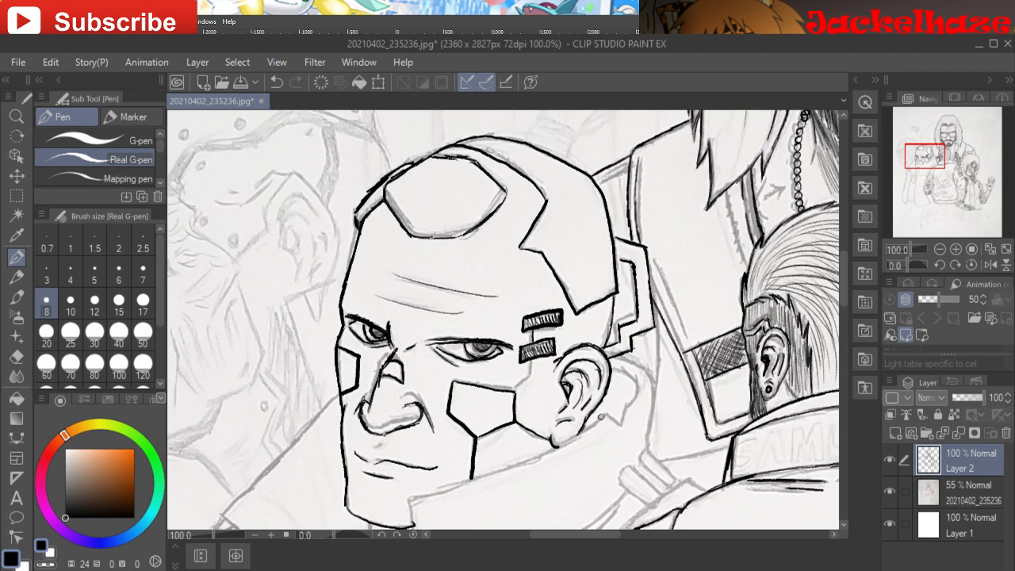
# - Ink the bald man's coat collar: its thick upper edge below the jaw, the front edge and the curve behind the ear
pyautogui.moveTo(592, 422)
pyautogui.mouseDown()
pyautogui.moveTo(517, 465)
pyautogui.moveTo(400, 497)
pyautogui.mouseUp()
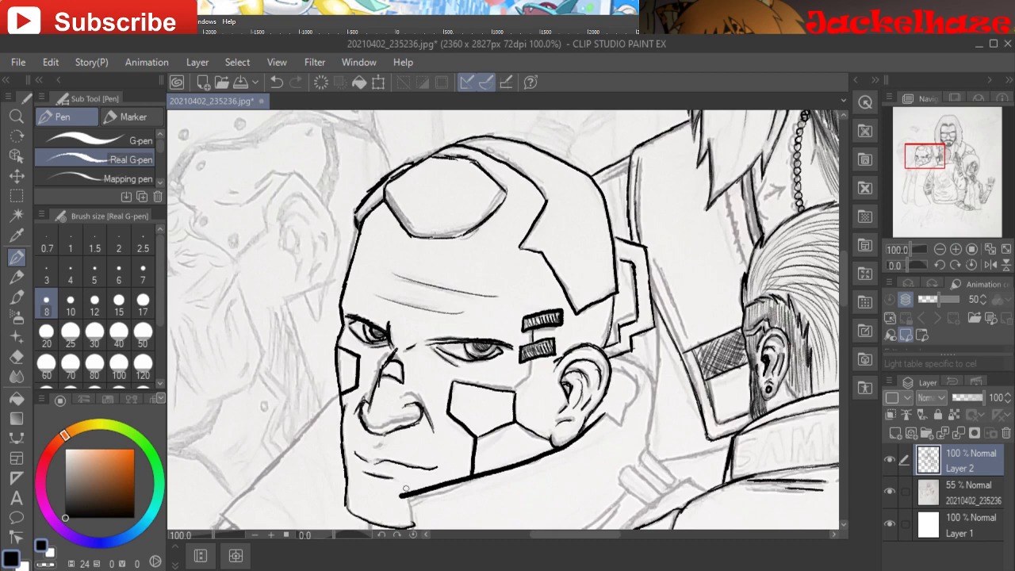
pyautogui.moveTo(401, 496)
pyautogui.mouseDown()
pyautogui.moveTo(332, 402)
pyautogui.moveTo(344, 436)
pyautogui.moveTo(343, 512)
pyautogui.mouseUp()
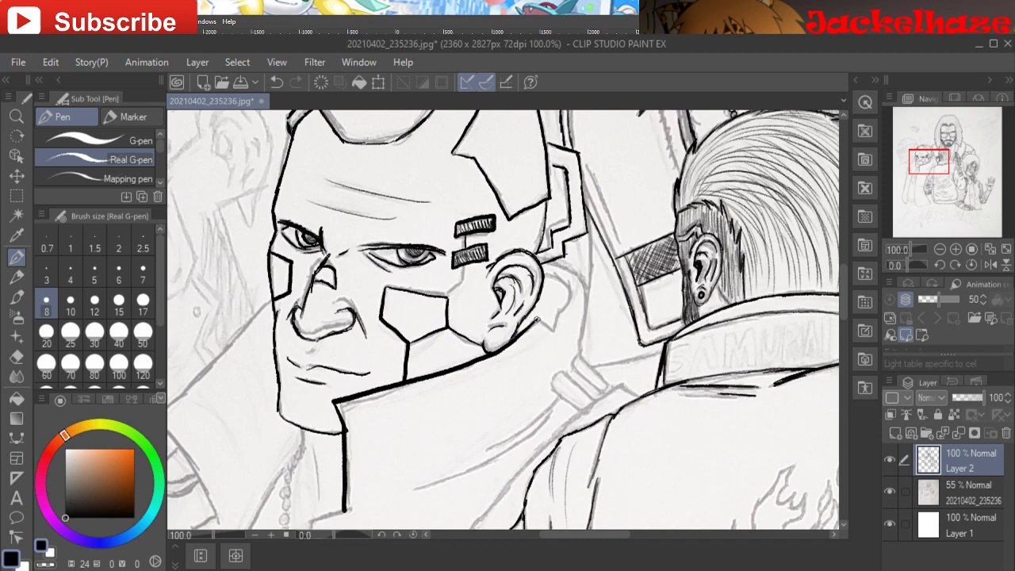
pyautogui.moveTo(554, 324)
pyautogui.mouseDown()
pyautogui.moveTo(570, 292)
pyautogui.moveTo(544, 274)
pyautogui.moveTo(555, 263)
pyautogui.moveTo(586, 288)
pyautogui.moveTo(584, 357)
pyautogui.mouseUp()
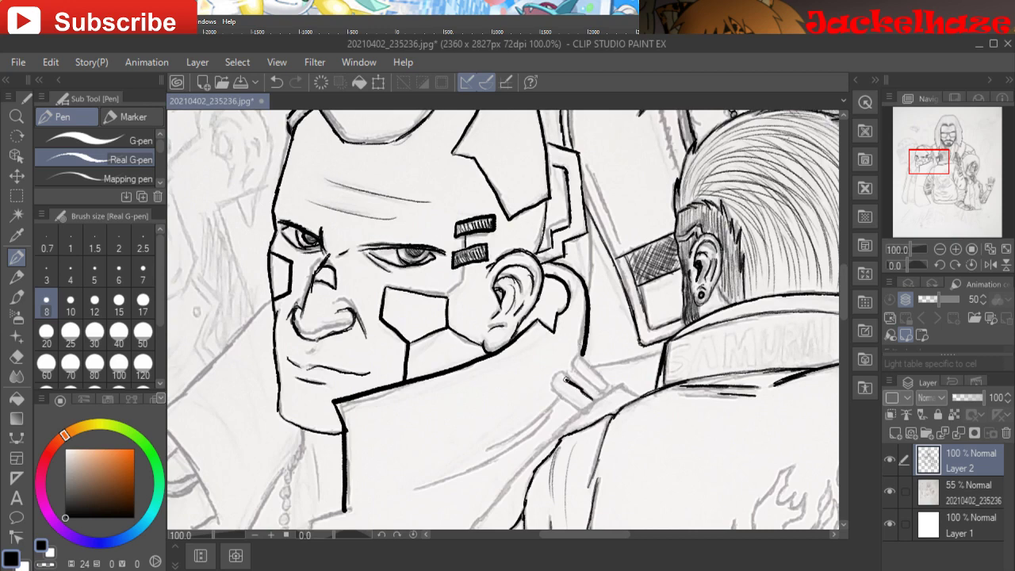
# - Ink the two small strap loops on the shoulder beside the bald man's collar, keeping the drawing colour black
pyautogui.moveTo(555, 389)
pyautogui.mouseDown()
pyautogui.moveTo(575, 410)
pyautogui.moveTo(584, 399)
pyautogui.mouseUp()
pyautogui.hotkey('ctrl', 'z')
pyautogui.moveTo(556, 392)
pyautogui.mouseDown()
pyautogui.moveTo(582, 410)
pyautogui.moveTo(557, 372)
pyautogui.moveTo(576, 384)
pyautogui.mouseUp()
pyautogui.keyDown('alt'); pyautogui.click(589, 393); pyautogui.keyUp('alt')
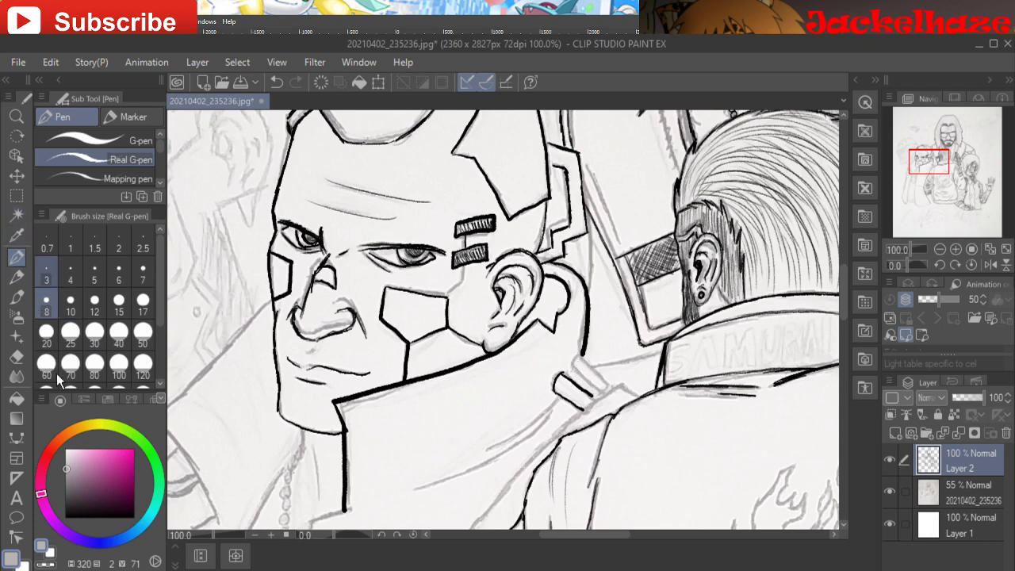
pyautogui.click(74, 518)
pyautogui.moveTo(74, 518); pyautogui.dragTo(68, 518)
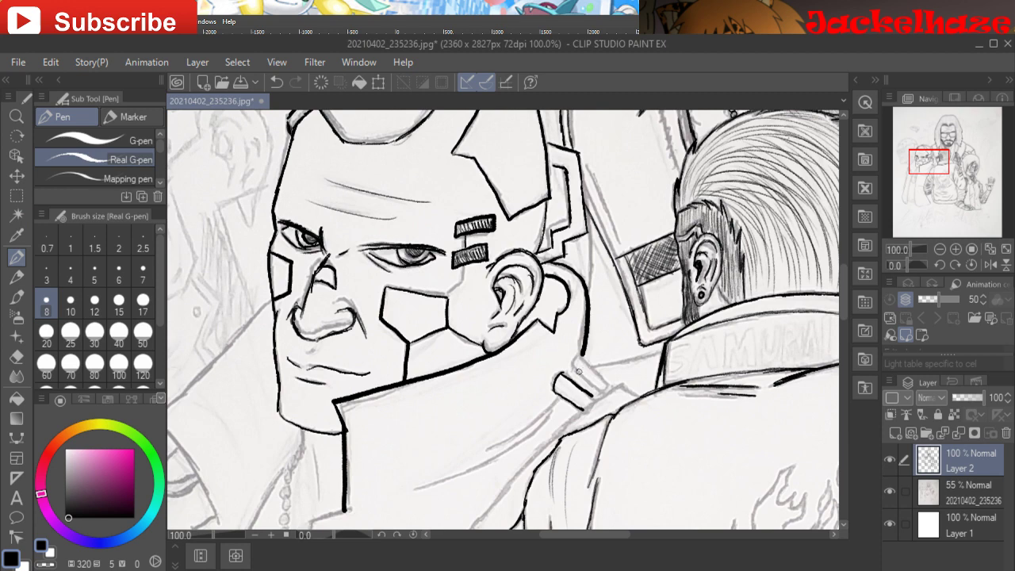
pyautogui.moveTo(598, 391)
pyautogui.mouseDown()
pyautogui.moveTo(608, 380)
pyautogui.moveTo(580, 358)
pyautogui.mouseUp()
# - Add two curved fold lines across the side of the bald man's collar and ink the first stretch of the shoulder strap's edge
pyautogui.moveTo(487, 450); pyautogui.dragTo(531, 423)
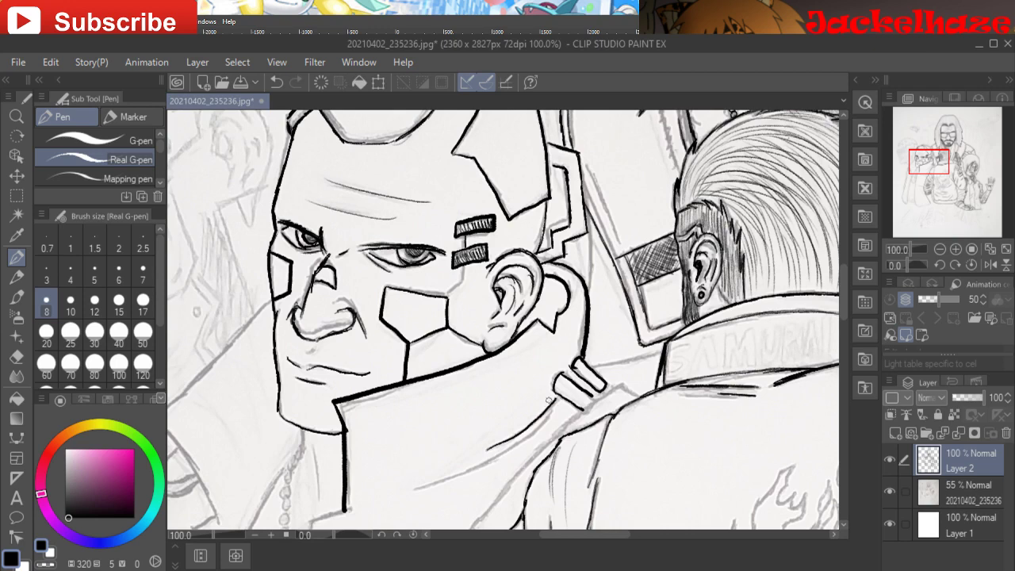
pyautogui.moveTo(416, 489)
pyautogui.mouseDown()
pyautogui.moveTo(470, 469)
pyautogui.moveTo(541, 416)
pyautogui.moveTo(593, 404)
pyautogui.moveTo(498, 496)
pyautogui.mouseUp()
pyautogui.moveTo(542, 444); pyautogui.dragTo(486, 509)
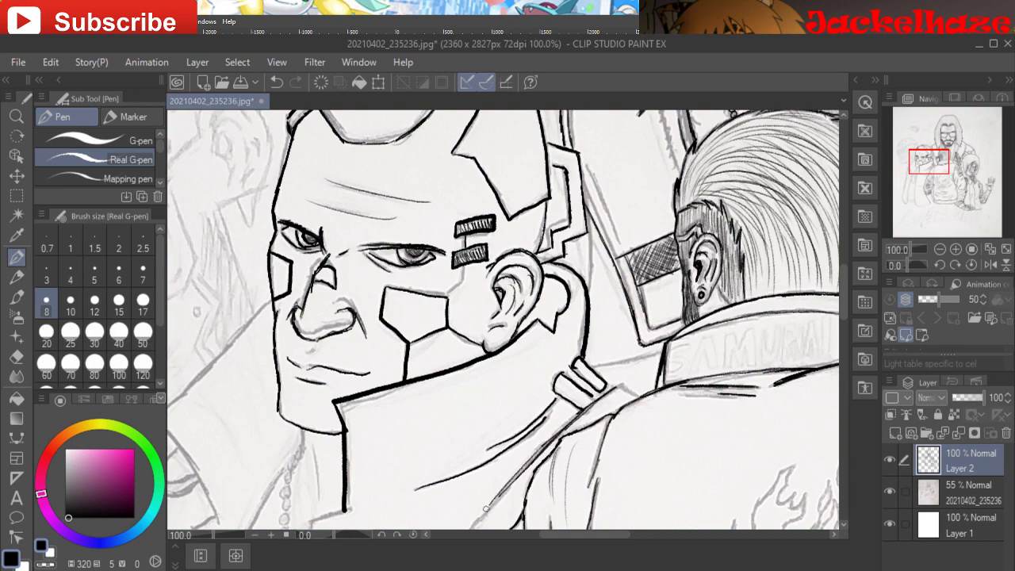
# - Outline the angular buckle at the strap's lower end and ink both strap edges up to the shoulder loops
pyautogui.moveTo(928, 161); pyautogui.dragTo(928, 174)
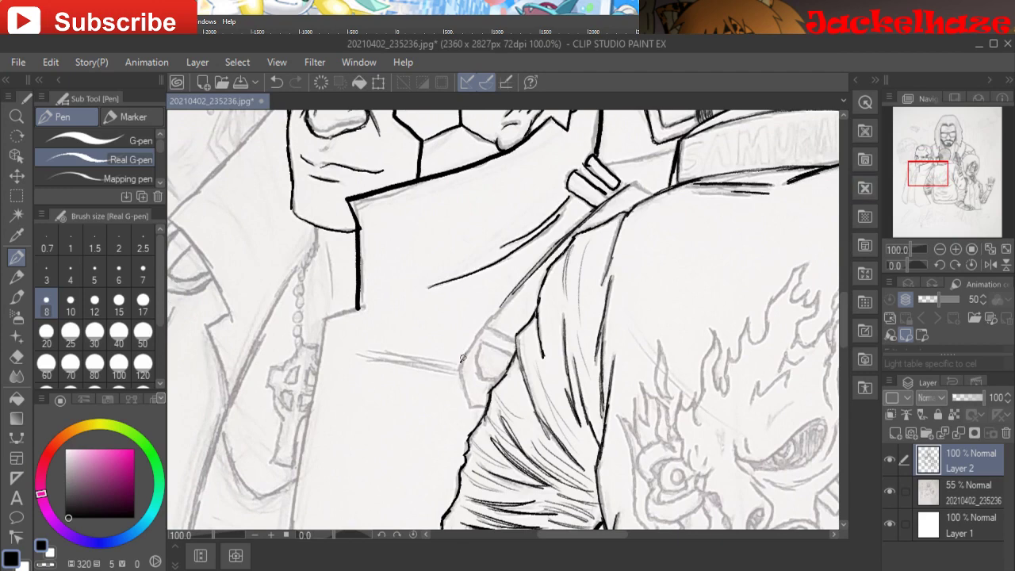
pyautogui.moveTo(461, 362)
pyautogui.mouseDown()
pyautogui.moveTo(482, 328)
pyautogui.moveTo(515, 341)
pyautogui.moveTo(480, 326)
pyautogui.moveTo(461, 369)
pyautogui.moveTo(471, 408)
pyautogui.moveTo(485, 378)
pyautogui.moveTo(479, 348)
pyautogui.moveTo(514, 362)
pyautogui.mouseUp()
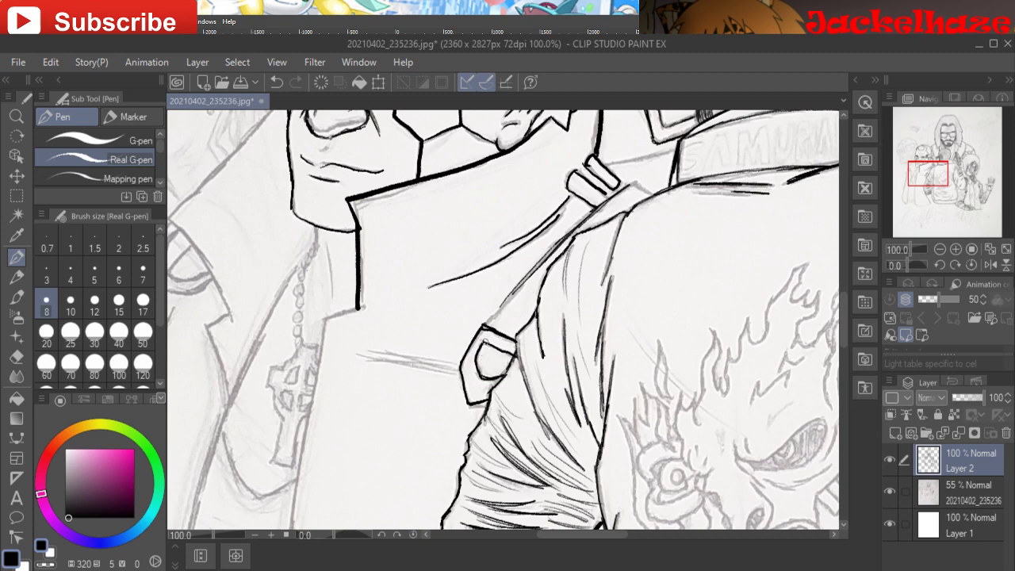
pyautogui.moveTo(487, 322); pyautogui.dragTo(549, 248)
pyautogui.moveTo(516, 285); pyautogui.dragTo(587, 212)
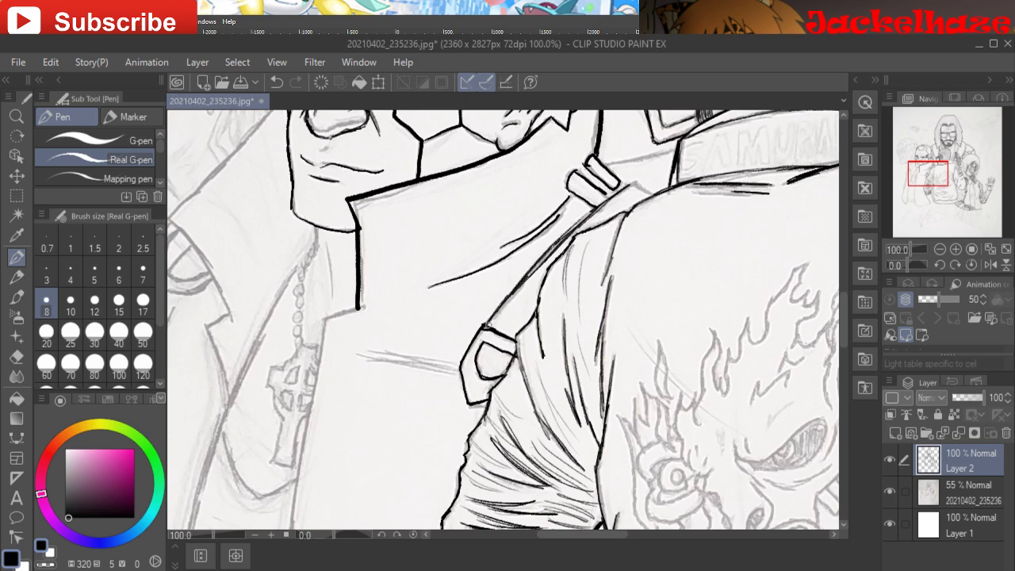
pyautogui.moveTo(494, 321); pyautogui.dragTo(616, 199)
pyautogui.moveTo(560, 243)
pyautogui.mouseDown()
pyautogui.moveTo(593, 208)
pyautogui.moveTo(652, 194)
pyautogui.mouseUp()
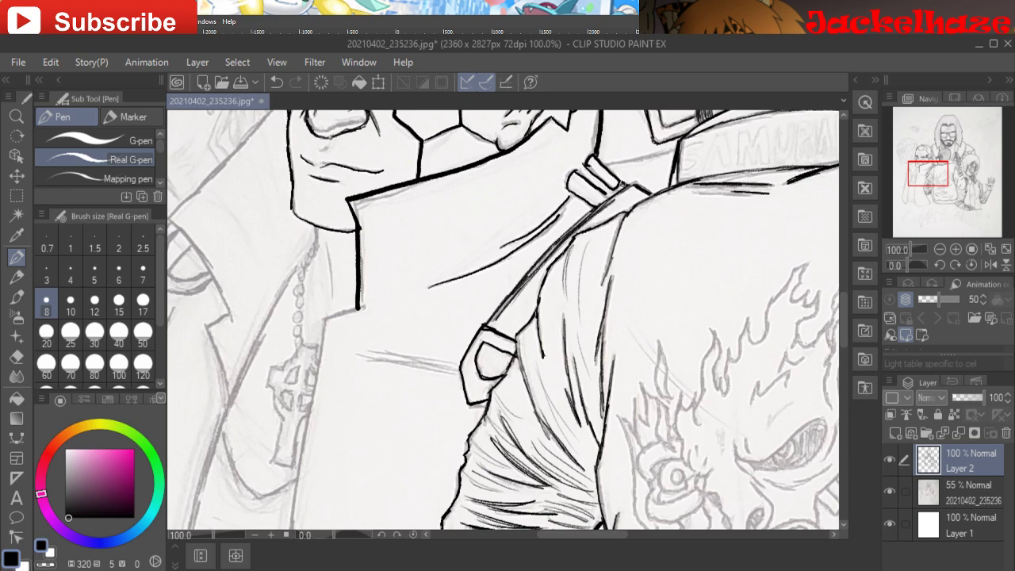
# - Ink the notch under the bald man's collar and the near front edge of his coat down to the hem
pyautogui.moveTo(357, 308); pyautogui.dragTo(323, 320)
pyautogui.moveTo(928, 173); pyautogui.dragTo(925, 178)
pyautogui.click(940, 249)
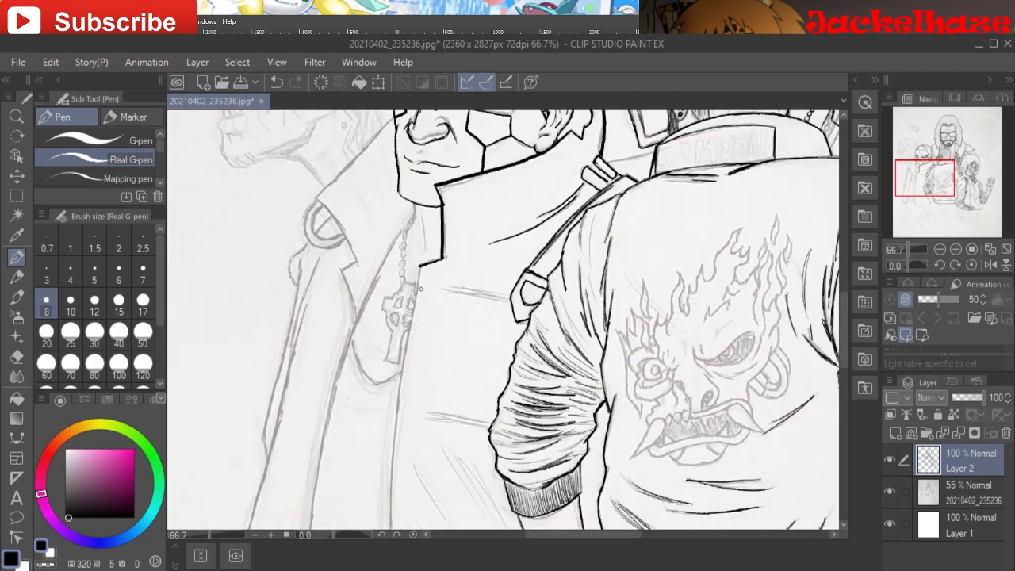
pyautogui.moveTo(418, 269); pyautogui.dragTo(390, 528)
pyautogui.scroll(-5, 503, 318)
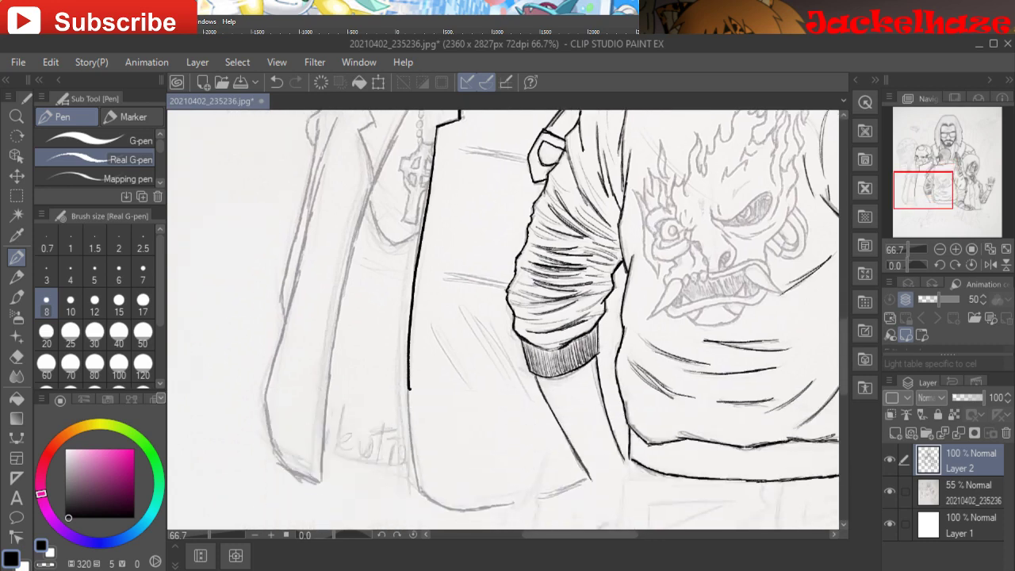
pyautogui.moveTo(414, 480); pyautogui.dragTo(400, 377)
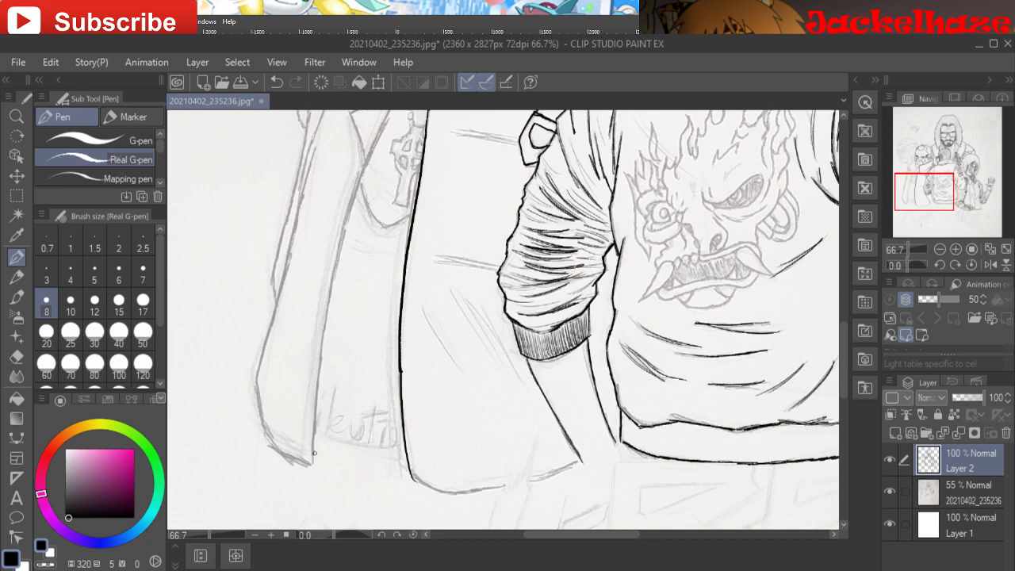
# - Ink the far front edge of the bald man's coat from the hem up to the neck and tidy the line
pyautogui.moveTo(310, 468)
pyautogui.mouseDown()
pyautogui.moveTo(327, 287)
pyautogui.moveTo(368, 144)
pyautogui.moveTo(322, 264)
pyautogui.mouseUp()
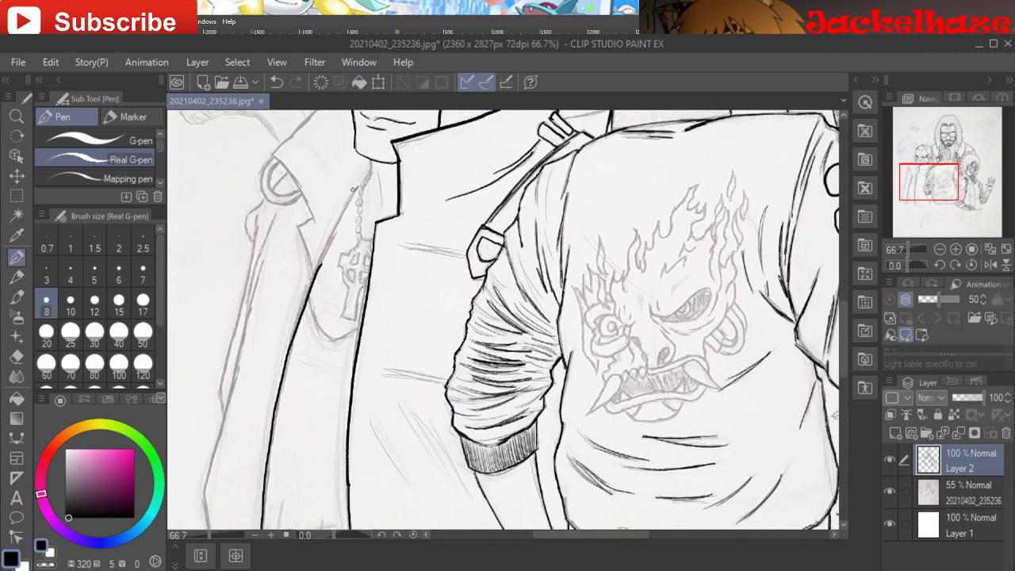
pyautogui.moveTo(353, 189); pyautogui.dragTo(318, 270)
pyautogui.press('e')
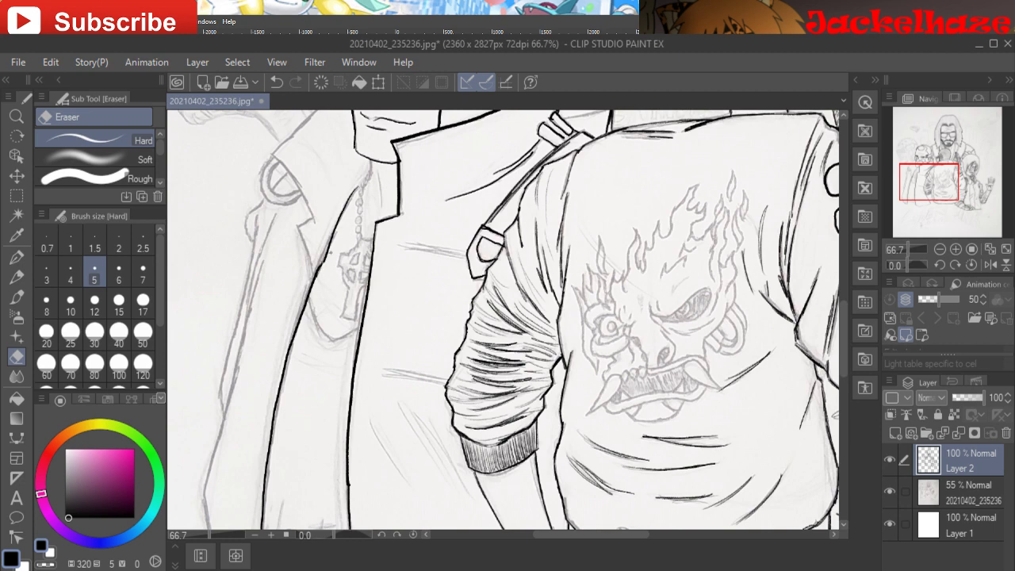
pyautogui.press('p')
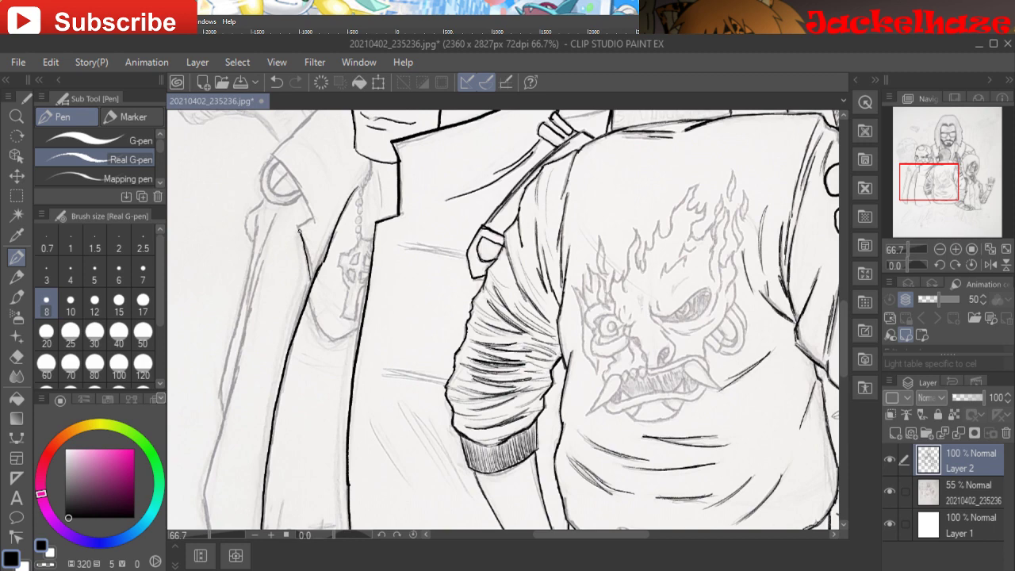
# - Outline the far lapel with its notch, the ring hanging from it and the collar edge up to the bald man's jaw
pyautogui.moveTo(302, 236); pyautogui.dragTo(313, 280)
pyautogui.moveTo(298, 225); pyautogui.dragTo(309, 221)
pyautogui.moveTo(302, 192); pyautogui.dragTo(292, 177)
pyautogui.moveTo(265, 161); pyautogui.dragTo(267, 202)
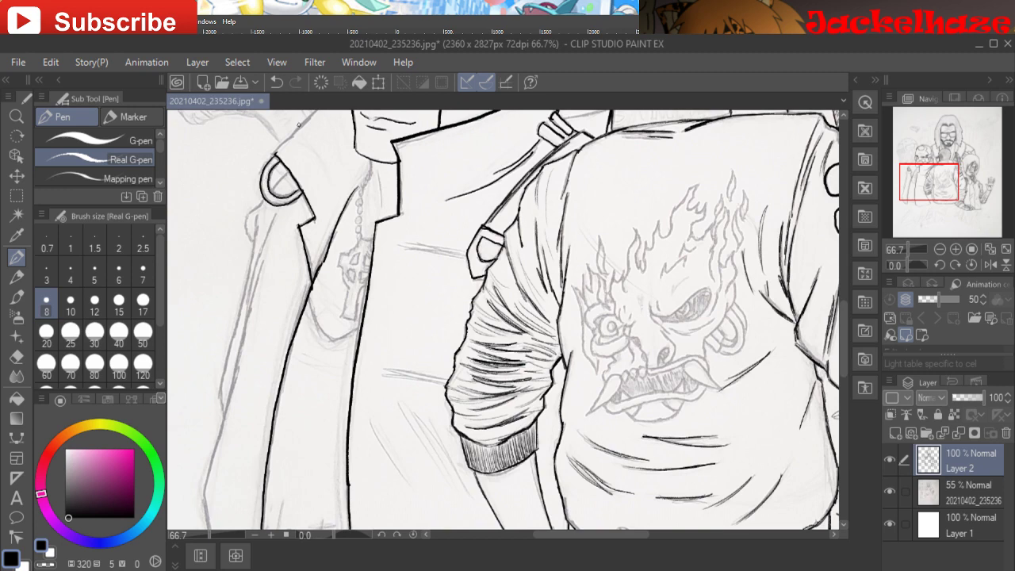
pyautogui.moveTo(663, 131); pyautogui.dragTo(585, 308)
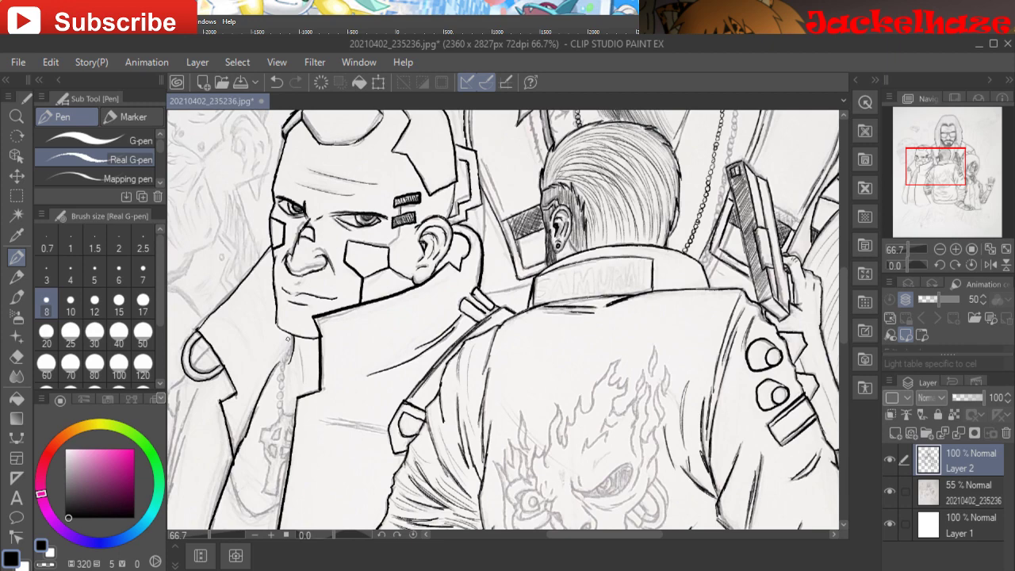
# - Ink the necklace chain as a row of small round beads from the bald man's neck down to the cross
pyautogui.click(955, 248)
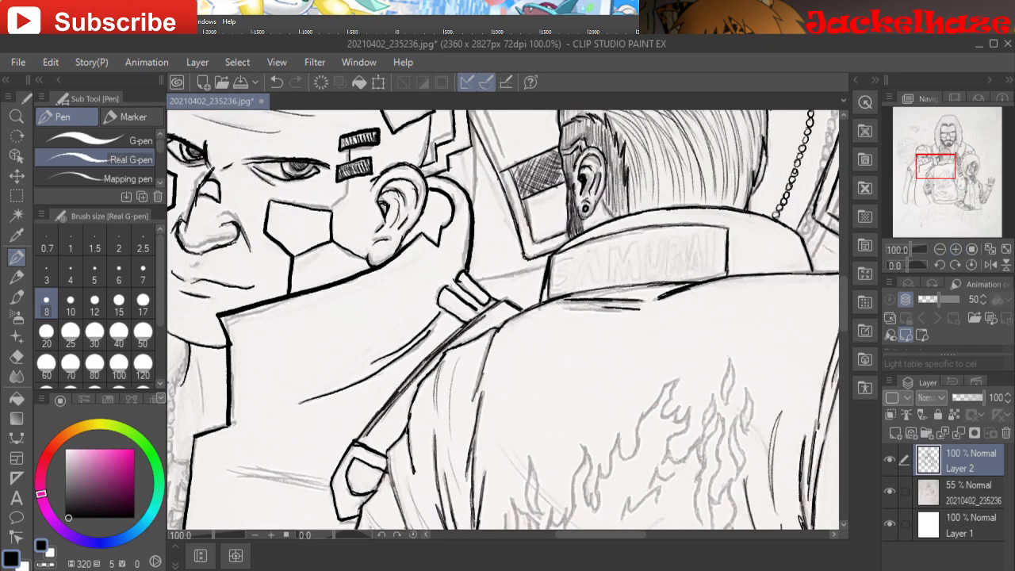
pyautogui.moveTo(936, 166); pyautogui.dragTo(934, 184)
pyautogui.moveTo(413, 238); pyautogui.dragTo(589, 428)
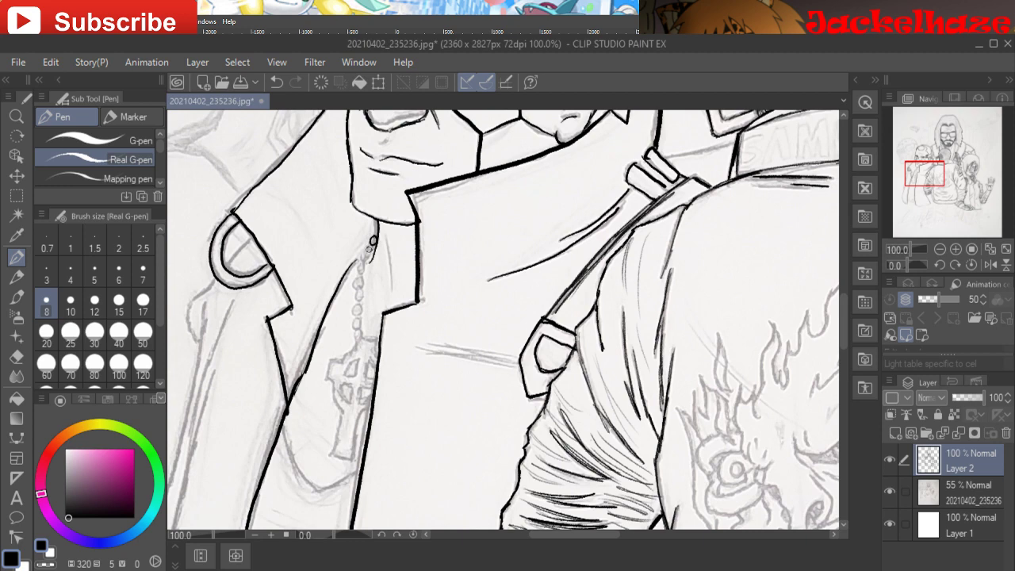
pyautogui.moveTo(367, 246); pyautogui.dragTo(359, 298)
pyautogui.moveTo(359, 297); pyautogui.dragTo(360, 337)
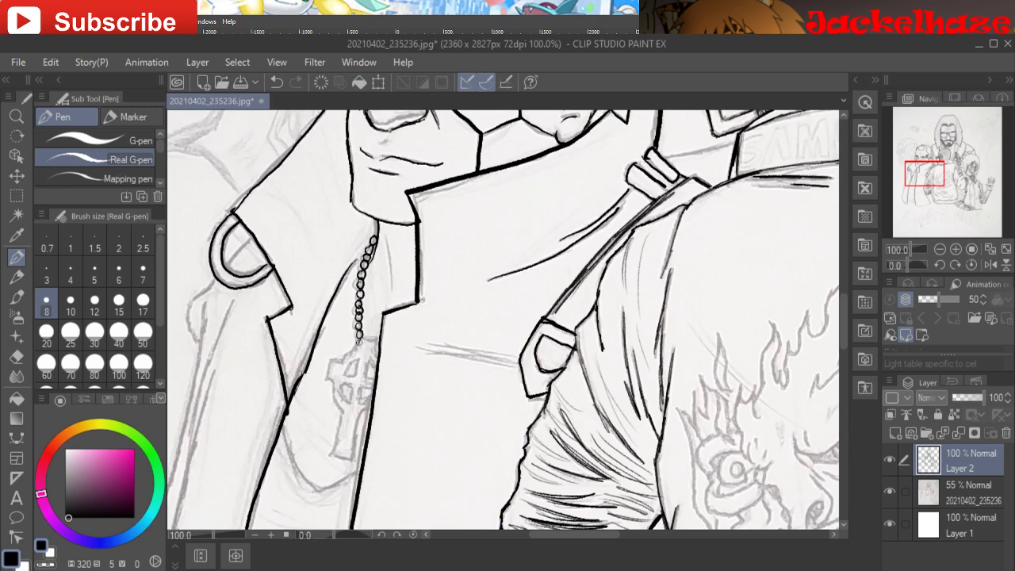
# - Outline the cross pendant with its inner ring openings and ink the shirt's pointed neckline beneath it
pyautogui.moveTo(361, 337)
pyautogui.mouseDown()
pyautogui.moveTo(378, 348)
pyautogui.moveTo(334, 358)
pyautogui.moveTo(330, 370)
pyautogui.moveTo(344, 408)
pyautogui.mouseUp()
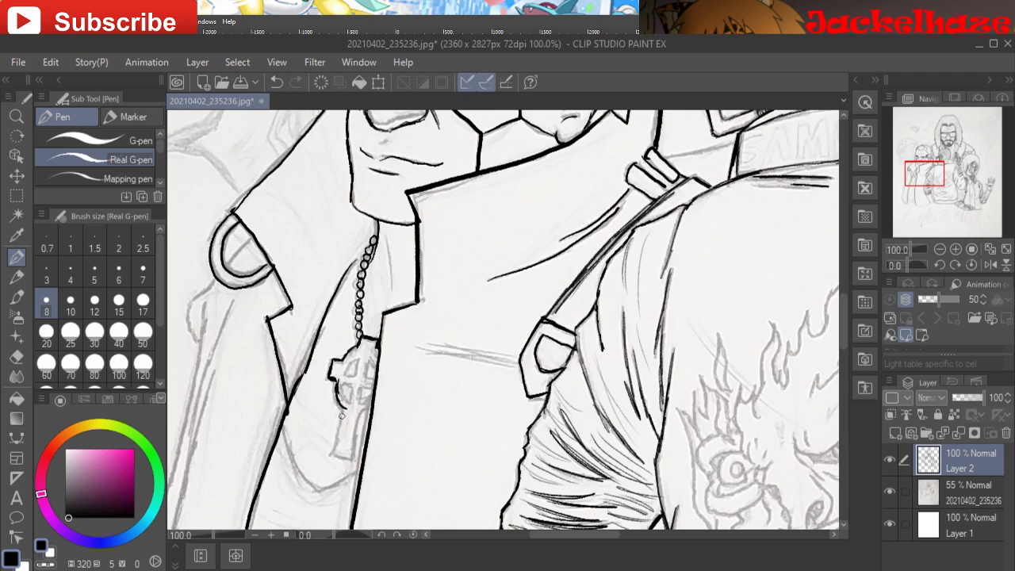
pyautogui.moveTo(343, 414)
pyautogui.mouseDown()
pyautogui.moveTo(333, 455)
pyautogui.moveTo(351, 457)
pyautogui.moveTo(363, 408)
pyautogui.mouseUp()
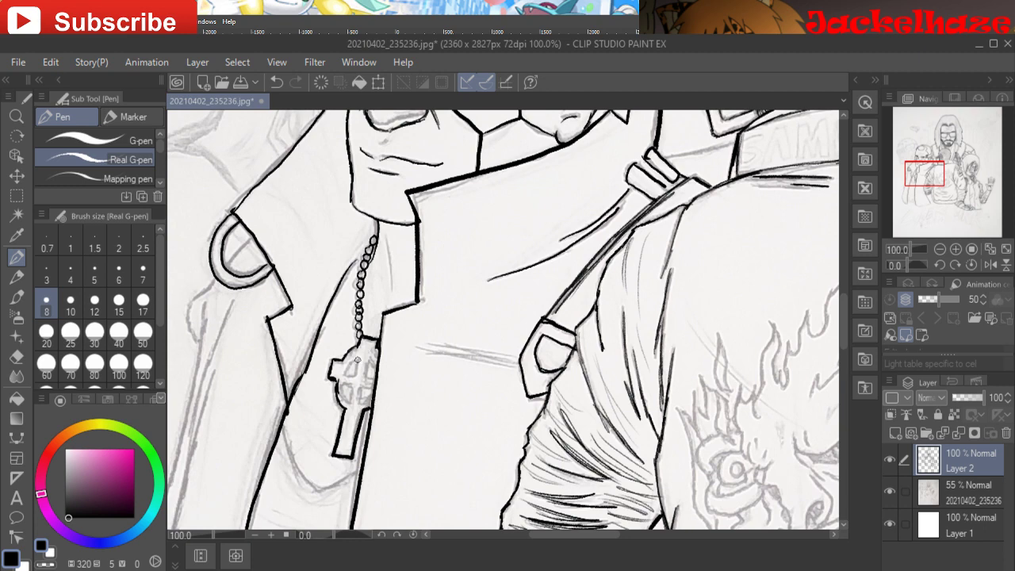
pyautogui.moveTo(358, 354)
pyautogui.mouseDown()
pyautogui.moveTo(349, 400)
pyautogui.moveTo(342, 379)
pyautogui.moveTo(365, 390)
pyautogui.moveTo(370, 358)
pyautogui.mouseUp()
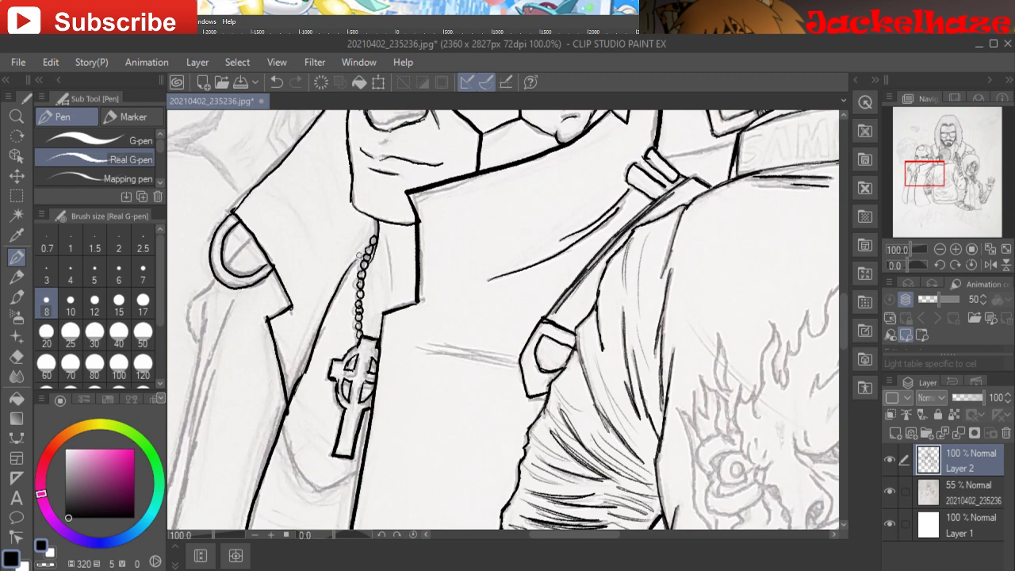
pyautogui.moveTo(284, 423)
pyautogui.mouseDown()
pyautogui.moveTo(292, 454)
pyautogui.moveTo(329, 487)
pyautogui.moveTo(356, 466)
pyautogui.moveTo(360, 440)
pyautogui.mouseUp()
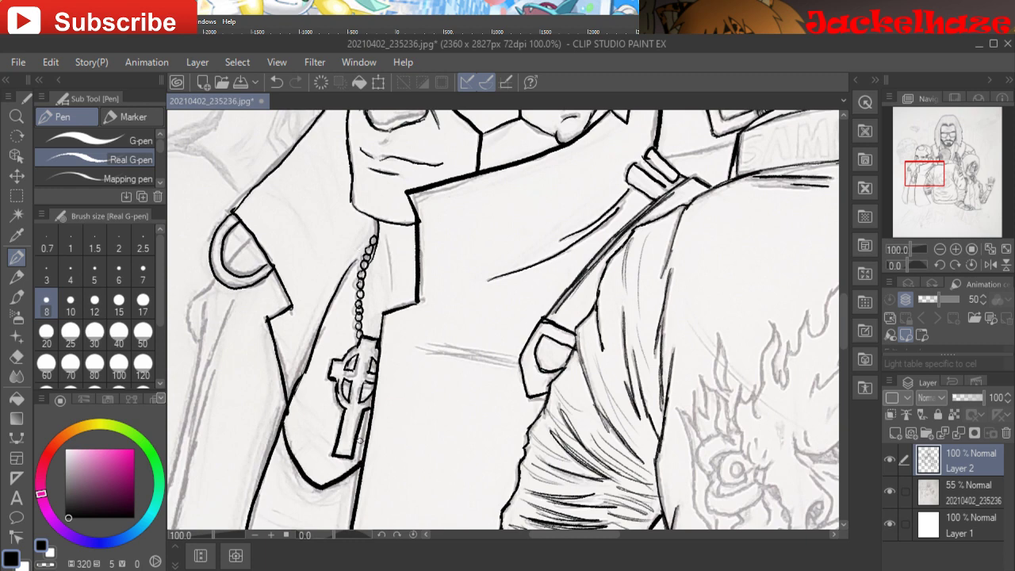
pyautogui.moveTo(508, 317)
pyautogui.mouseDown()
pyautogui.moveTo(480, 357)
pyautogui.moveTo(452, 370)
pyautogui.mouseUp()
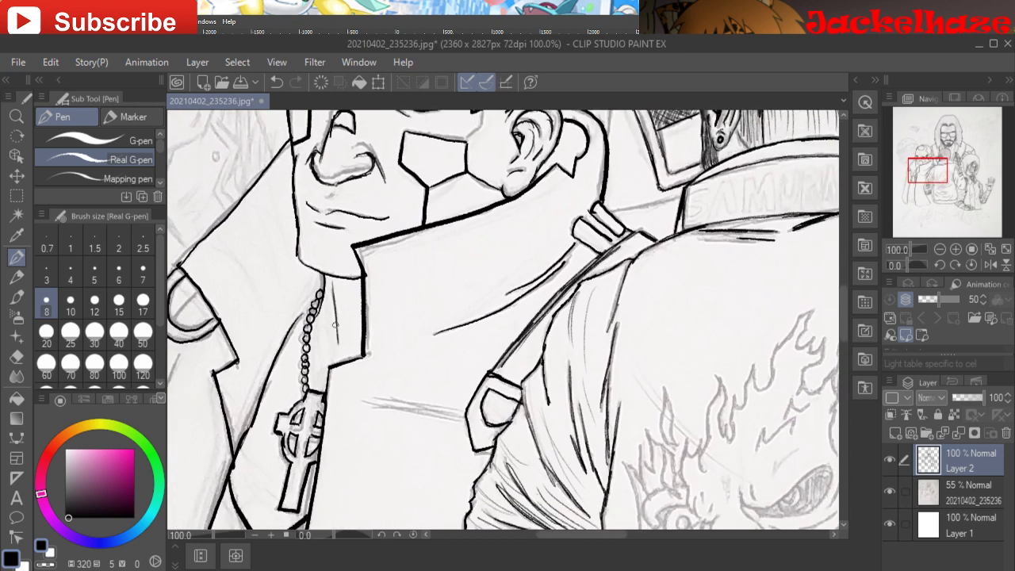
# - Ink the clothing lines between the bald man's collar and the Samurai jacket, including the vertical line beside his head implant
pyautogui.moveTo(507, 317); pyautogui.dragTo(429, 462)
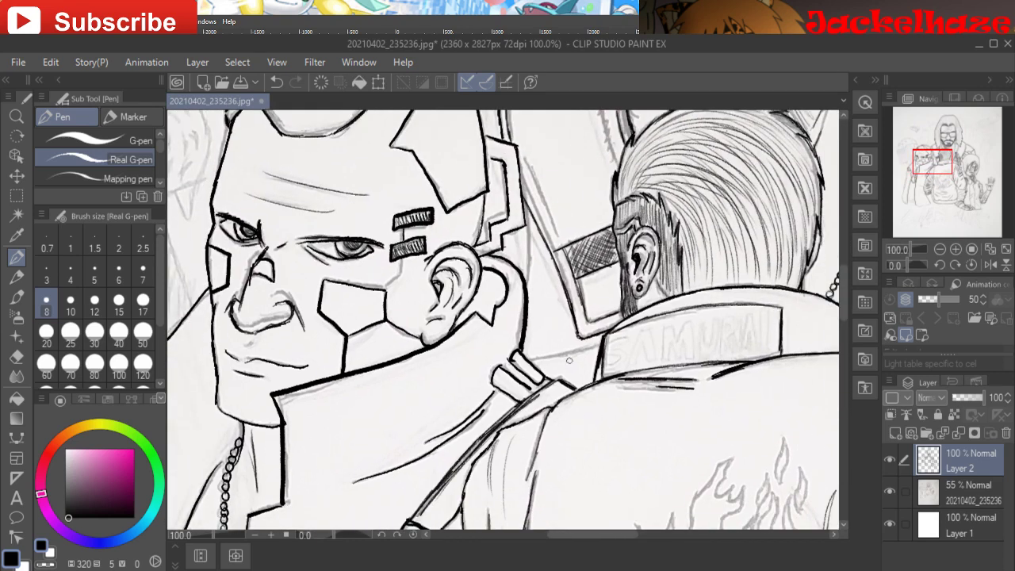
pyautogui.moveTo(526, 363)
pyautogui.mouseDown()
pyautogui.moveTo(580, 351)
pyautogui.moveTo(605, 327)
pyautogui.mouseUp()
pyautogui.moveTo(527, 279)
pyautogui.mouseDown()
pyautogui.moveTo(529, 242)
pyautogui.moveTo(525, 283)
pyautogui.moveTo(527, 204)
pyautogui.mouseUp()
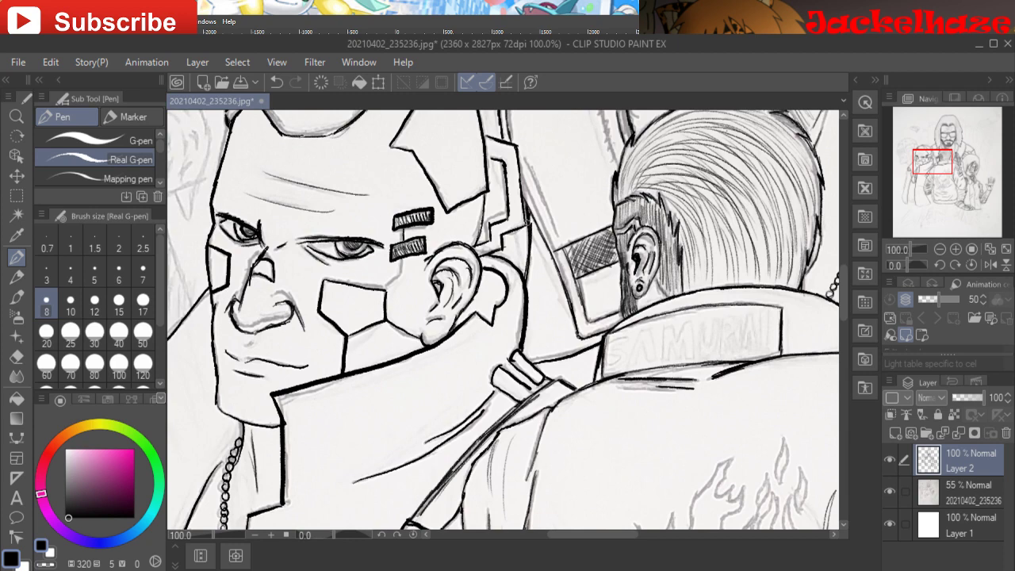
# - Add the strap line inside the lapel ring, the bald man's far shoulder contour and the upper inner sleeve line
pyautogui.moveTo(933, 162); pyautogui.dragTo(917, 166)
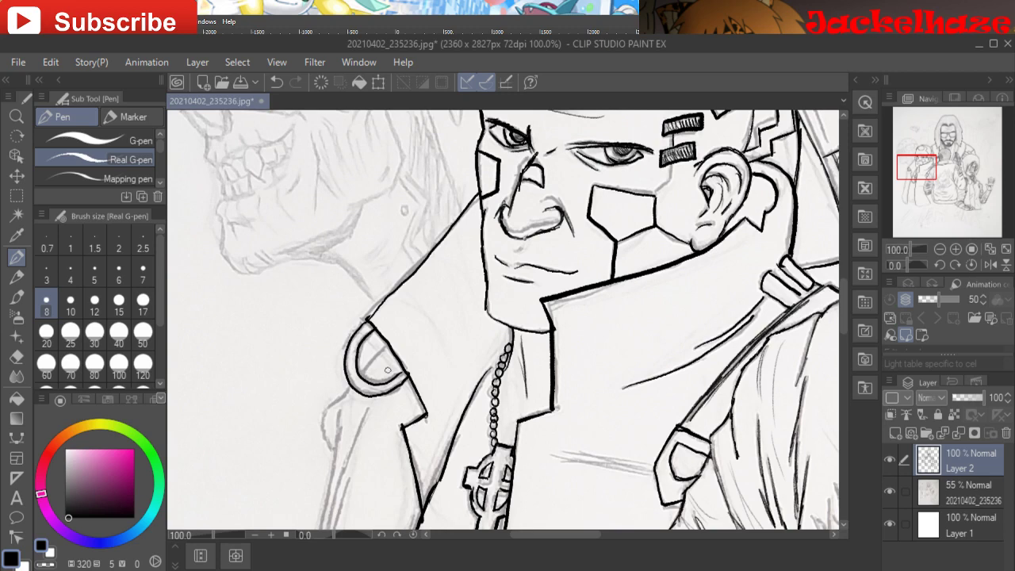
pyautogui.moveTo(385, 347)
pyautogui.mouseDown()
pyautogui.moveTo(325, 407)
pyautogui.moveTo(332, 450)
pyautogui.mouseUp()
pyautogui.moveTo(343, 413)
pyautogui.mouseDown()
pyautogui.moveTo(334, 440)
pyautogui.moveTo(282, 293)
pyautogui.moveTo(334, 266)
pyautogui.mouseUp()
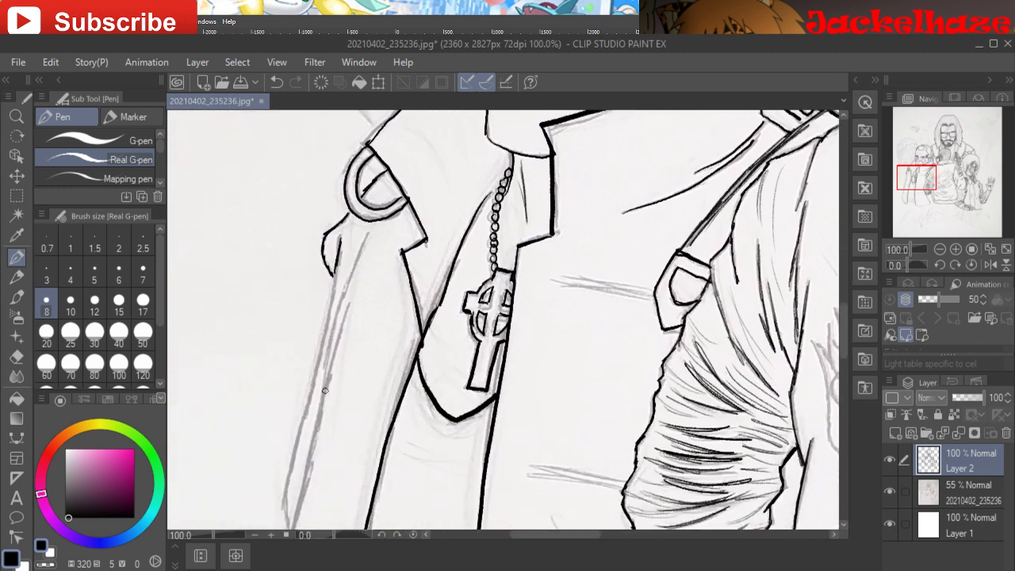
pyautogui.moveTo(325, 393)
pyautogui.mouseDown()
pyautogui.moveTo(327, 337)
pyautogui.moveTo(361, 235)
pyautogui.mouseUp()
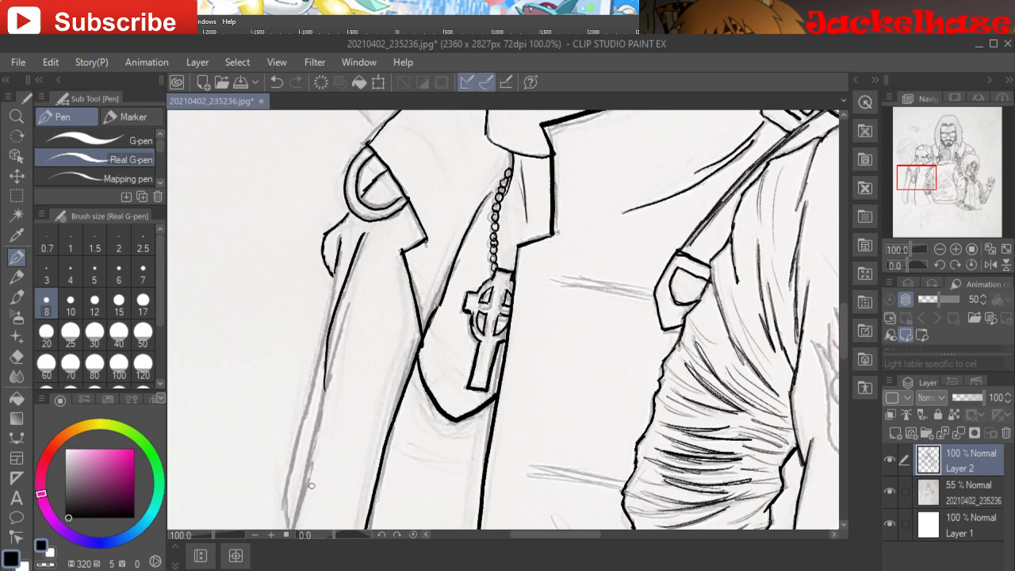
# - Ink the bald man's far sleeve and the coat's outer edge down to the angled hem of the far coat panel
pyautogui.moveTo(337, 268)
pyautogui.mouseDown()
pyautogui.moveTo(288, 515)
pyautogui.moveTo(300, 313)
pyautogui.moveTo(275, 325)
pyautogui.mouseUp()
pyautogui.moveTo(256, 522)
pyautogui.mouseDown()
pyautogui.moveTo(247, 462)
pyautogui.moveTo(309, 199)
pyautogui.mouseUp()
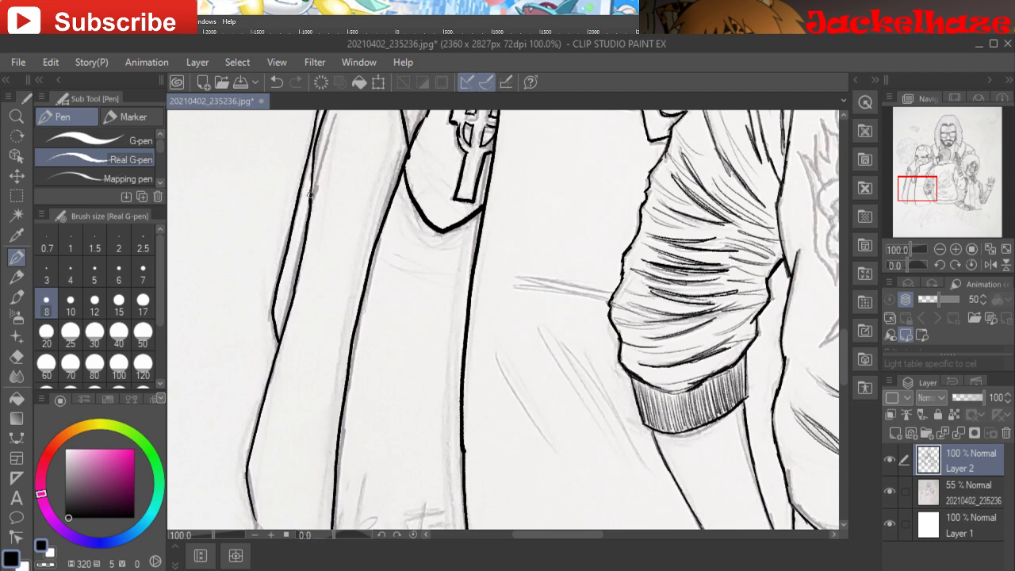
pyautogui.moveTo(309, 194); pyautogui.dragTo(334, 112)
pyautogui.moveTo(496, 381); pyautogui.dragTo(536, 152)
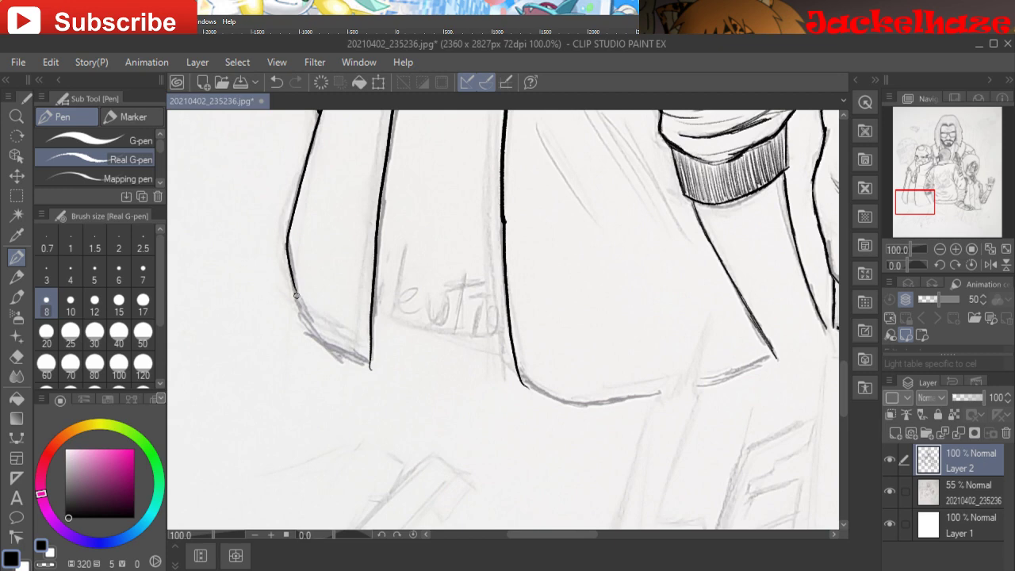
pyautogui.moveTo(296, 295)
pyautogui.mouseDown()
pyautogui.moveTo(309, 336)
pyautogui.moveTo(367, 368)
pyautogui.mouseUp()
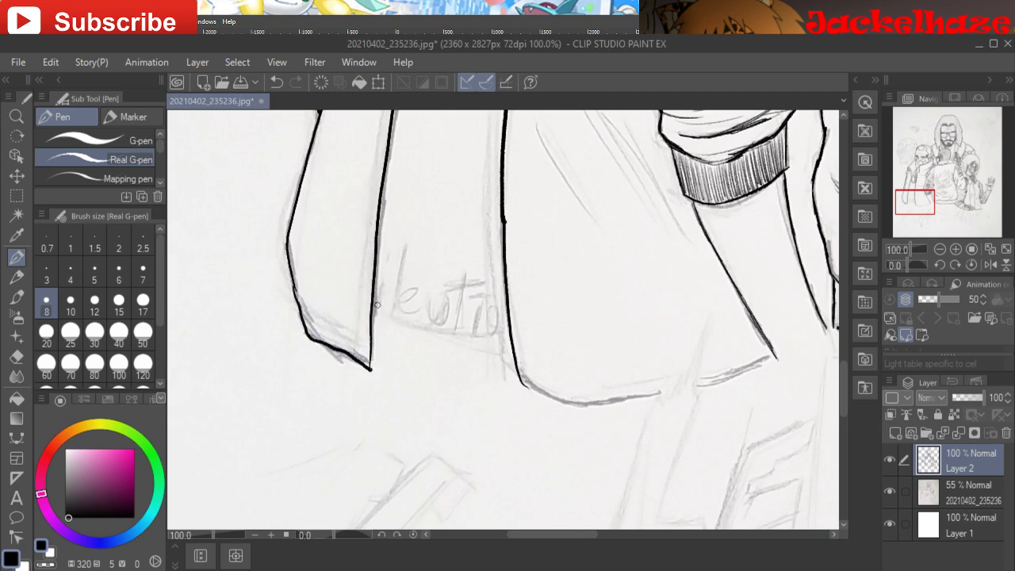
# - Ink the bald man's lower coat hems and the two pairs of crease lines beside the rolled sleeve, trimming the overrun at the badge
pyautogui.moveTo(373, 307)
pyautogui.mouseDown()
pyautogui.moveTo(396, 328)
pyautogui.moveTo(449, 342)
pyautogui.moveTo(514, 339)
pyautogui.mouseUp()
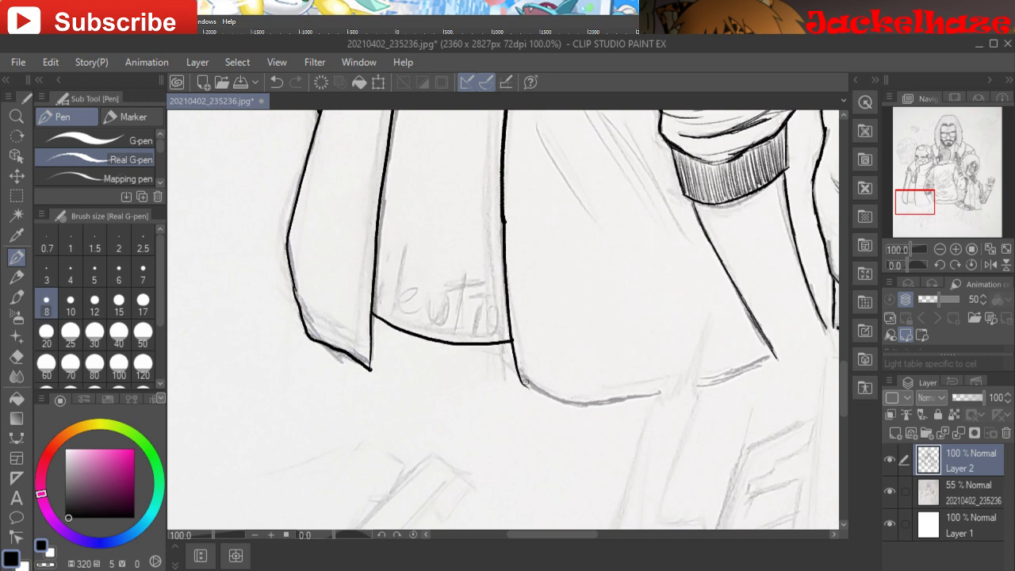
pyautogui.moveTo(525, 383)
pyautogui.mouseDown()
pyautogui.moveTo(560, 403)
pyautogui.moveTo(624, 406)
pyautogui.moveTo(767, 358)
pyautogui.mouseUp()
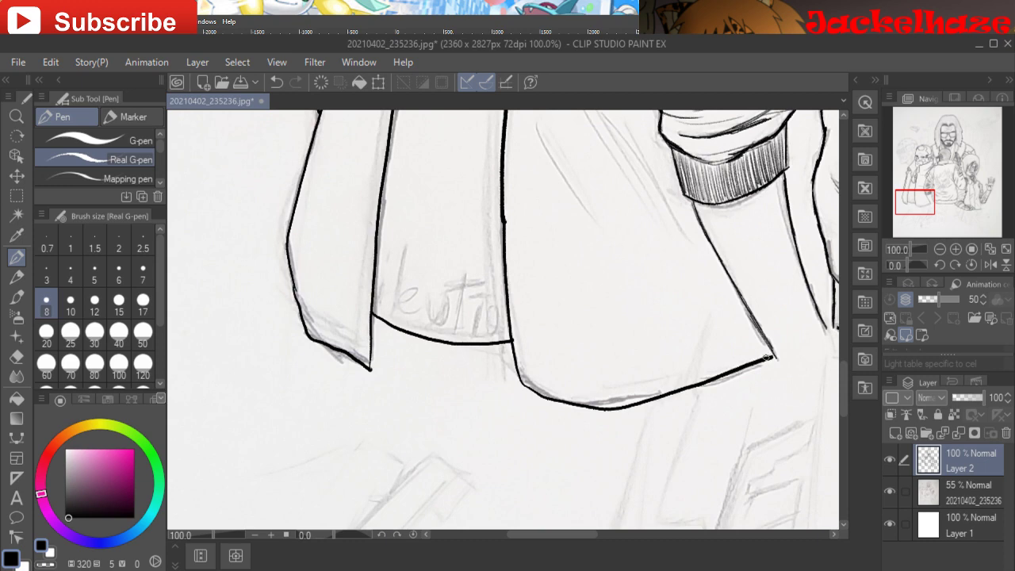
pyautogui.moveTo(650, 182); pyautogui.dragTo(501, 476)
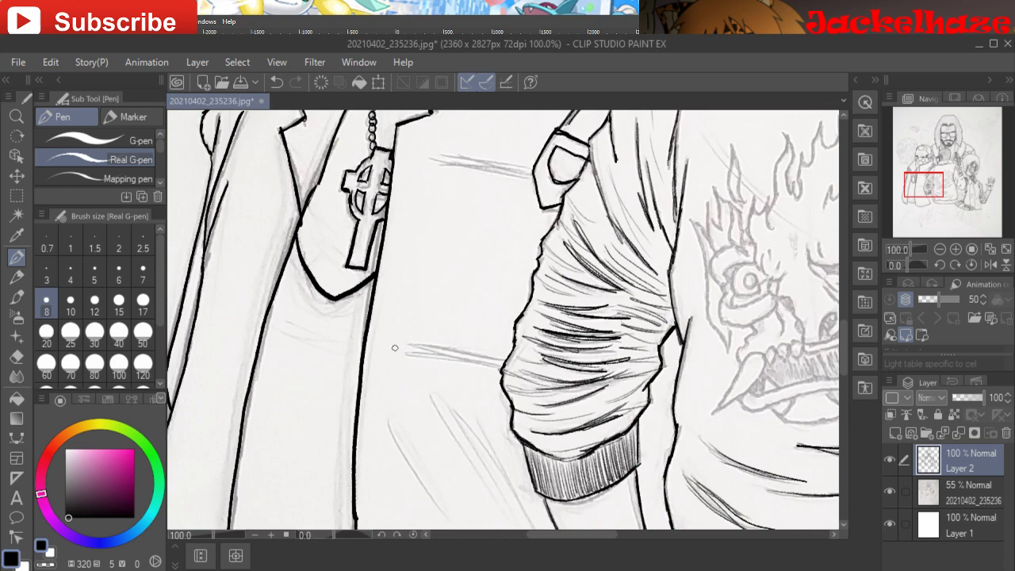
pyautogui.moveTo(395, 347); pyautogui.dragTo(508, 364)
pyautogui.moveTo(425, 360); pyautogui.dragTo(503, 368)
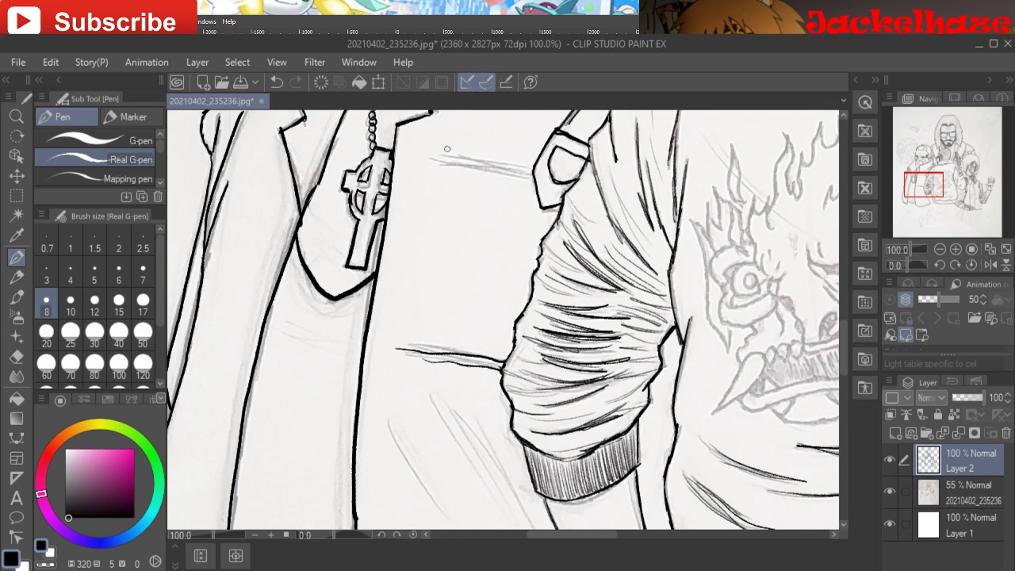
pyautogui.moveTo(427, 158); pyautogui.dragTo(542, 185)
pyautogui.moveTo(454, 162); pyautogui.dragTo(521, 173)
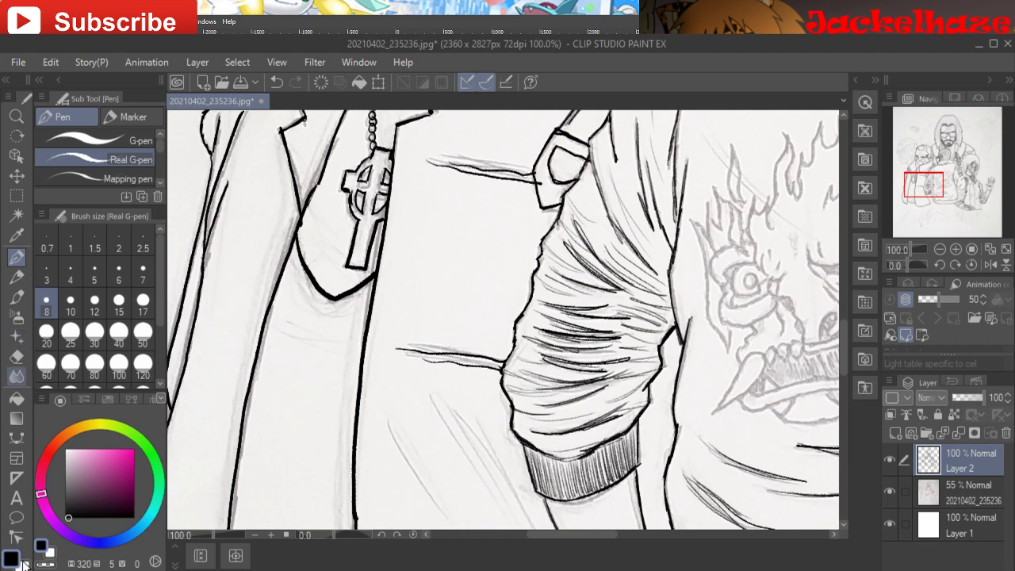
pyautogui.click(15, 357)
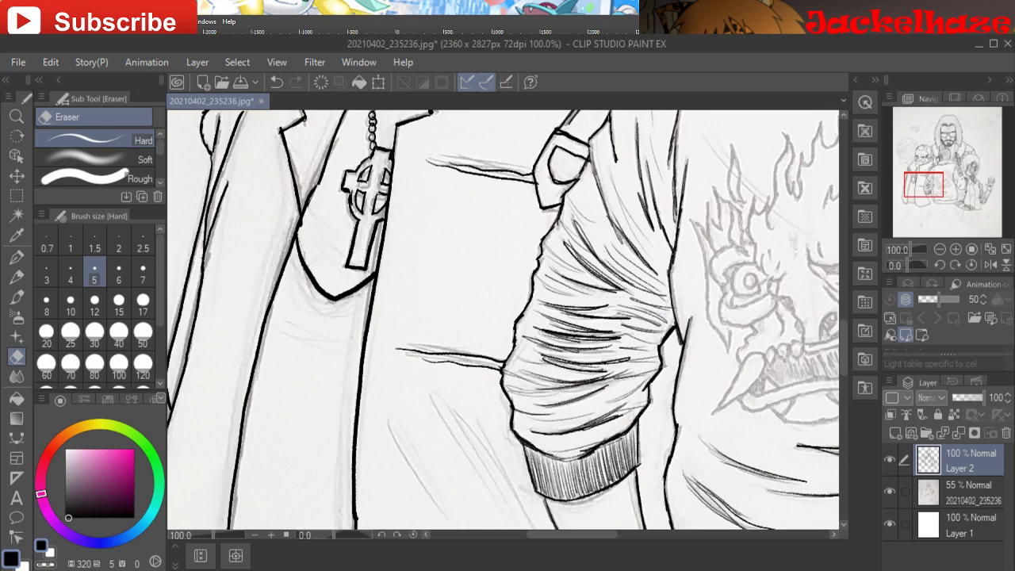
# - Ink the bald man's topknot with its tied base, rounded bun, hair strands and dark inner curl
pyautogui.moveTo(924, 184); pyautogui.dragTo(930, 150)
pyautogui.press('p')
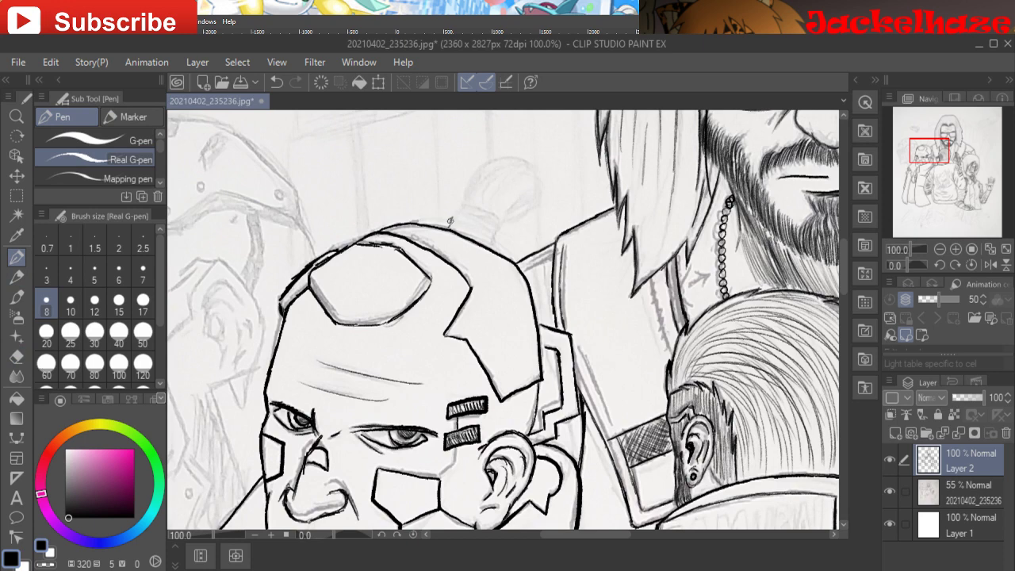
pyautogui.moveTo(460, 207)
pyautogui.mouseDown()
pyautogui.moveTo(492, 219)
pyautogui.moveTo(487, 212)
pyautogui.moveTo(491, 253)
pyautogui.mouseUp()
pyautogui.moveTo(460, 215)
pyautogui.mouseDown()
pyautogui.moveTo(488, 227)
pyautogui.moveTo(476, 243)
pyautogui.moveTo(490, 247)
pyautogui.mouseUp()
pyautogui.moveTo(457, 208)
pyautogui.mouseDown()
pyautogui.moveTo(462, 166)
pyautogui.moveTo(514, 157)
pyautogui.moveTo(531, 162)
pyautogui.moveTo(539, 208)
pyautogui.moveTo(522, 223)
pyautogui.moveTo(496, 228)
pyautogui.moveTo(525, 201)
pyautogui.moveTo(524, 218)
pyautogui.moveTo(501, 225)
pyautogui.moveTo(521, 198)
pyautogui.moveTo(469, 175)
pyautogui.moveTo(513, 169)
pyautogui.mouseUp()
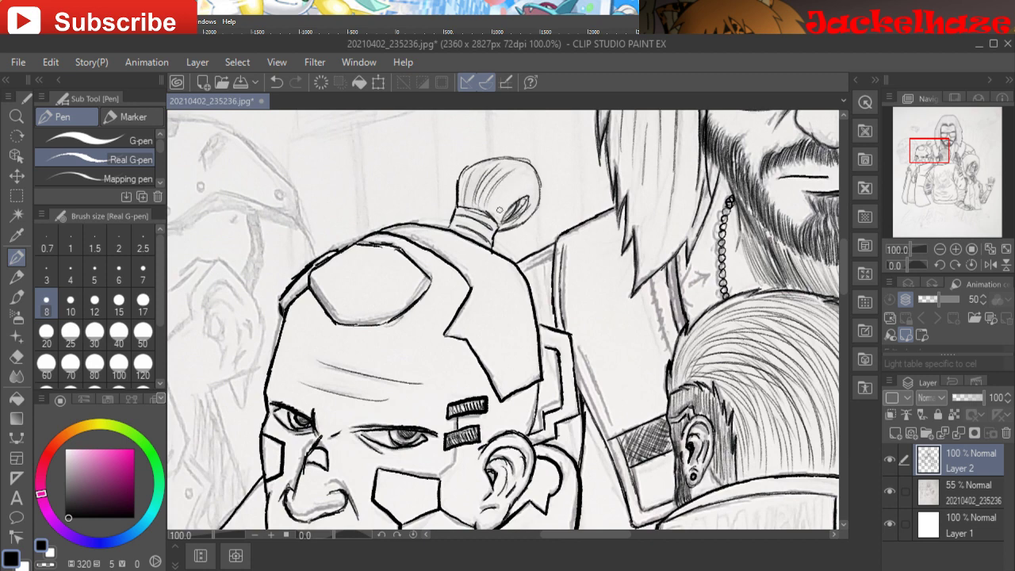
pyautogui.moveTo(497, 204)
pyautogui.mouseDown()
pyautogui.moveTo(524, 174)
pyautogui.moveTo(522, 196)
pyautogui.moveTo(533, 192)
pyautogui.mouseUp()
pyautogui.moveTo(515, 198); pyautogui.dragTo(534, 173)
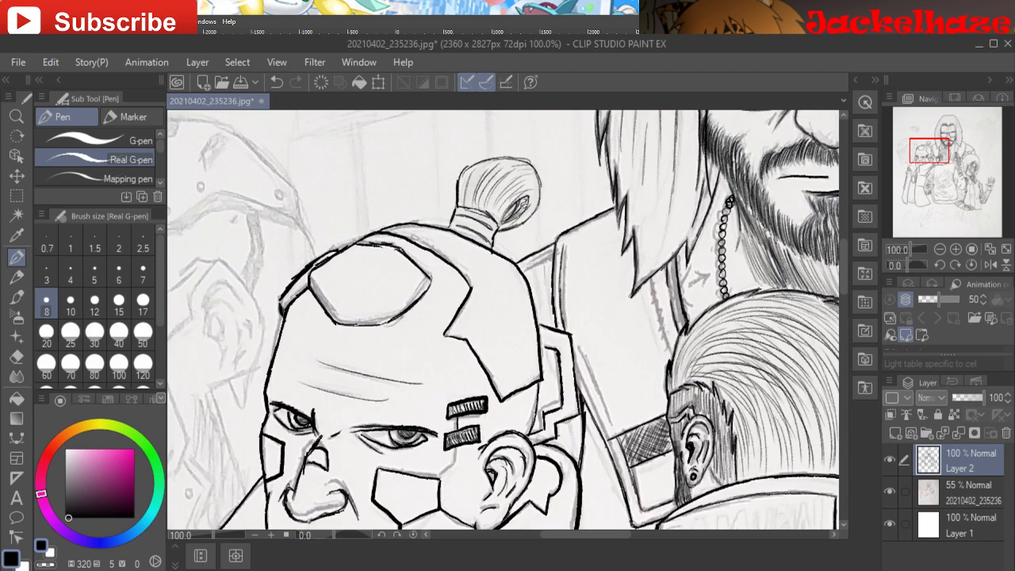
# - Ink the forehead contour and the angular edge of the exposed forehead on the skull-faced cyborg behind the bald man
pyautogui.click(940, 250)
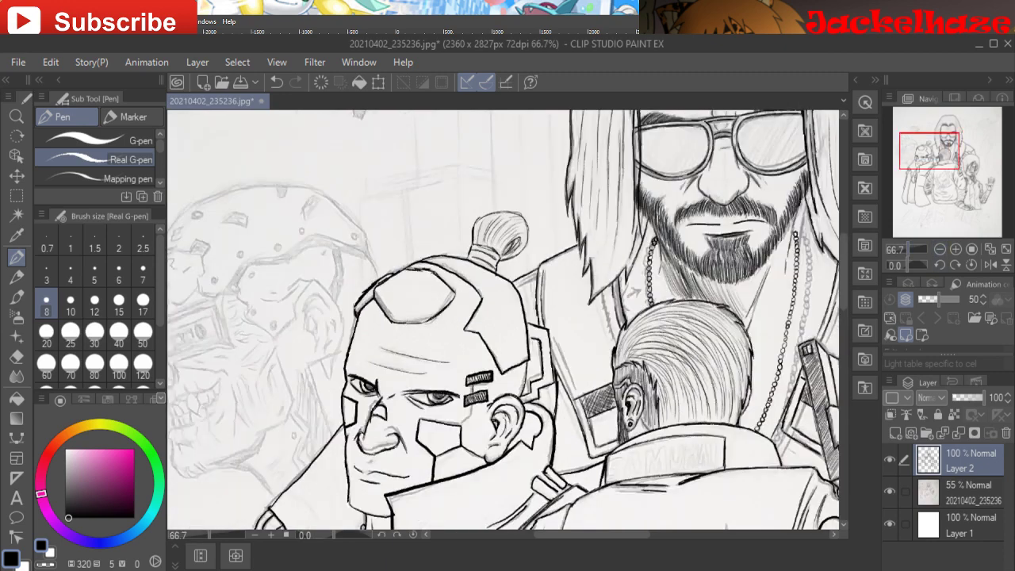
pyautogui.moveTo(929, 150)
pyautogui.mouseDown()
pyautogui.moveTo(943, 177)
pyautogui.moveTo(928, 199)
pyautogui.moveTo(964, 197)
pyautogui.moveTo(981, 170)
pyautogui.moveTo(954, 148)
pyautogui.moveTo(975, 141)
pyautogui.moveTo(918, 138)
pyautogui.mouseUp()
pyautogui.scroll(-5, 504, 317)
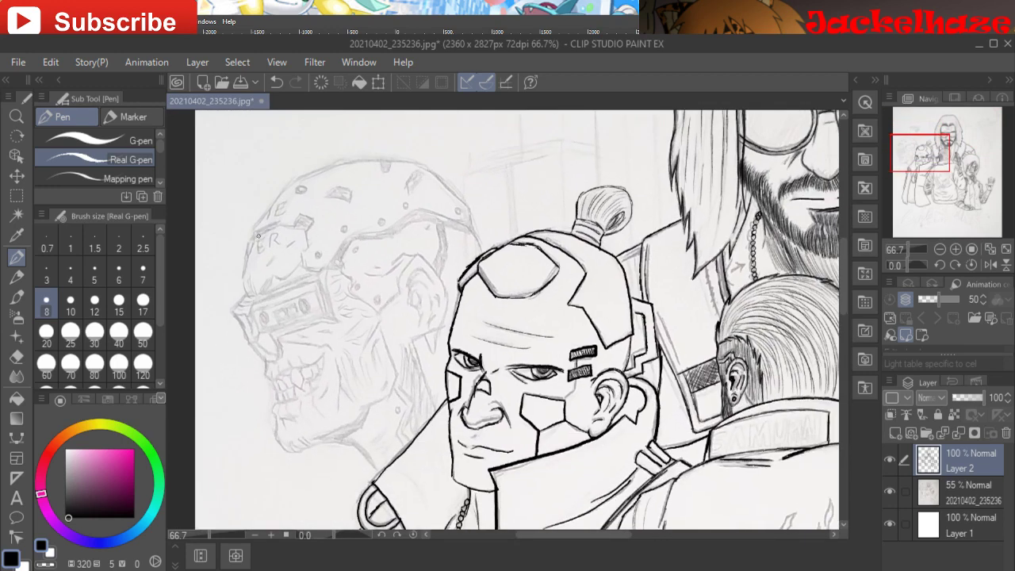
pyautogui.moveTo(252, 236); pyautogui.dragTo(245, 293)
pyautogui.moveTo(250, 237)
pyautogui.mouseDown()
pyautogui.moveTo(280, 221)
pyautogui.moveTo(303, 227)
pyautogui.moveTo(304, 265)
pyautogui.mouseUp()
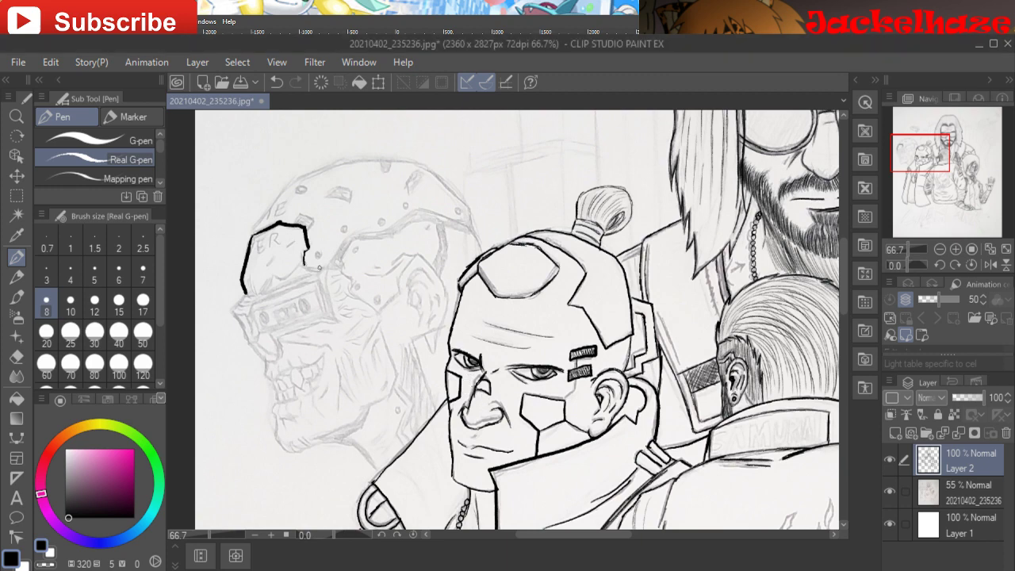
# - Outline the cyborg's cranial plate along its jagged lower edge, rear corner and domed top, redoing the rear strokes
pyautogui.moveTo(304, 261)
pyautogui.mouseDown()
pyautogui.moveTo(350, 250)
pyautogui.moveTo(342, 253)
pyautogui.moveTo(349, 235)
pyautogui.moveTo(415, 211)
pyautogui.moveTo(477, 220)
pyautogui.mouseUp()
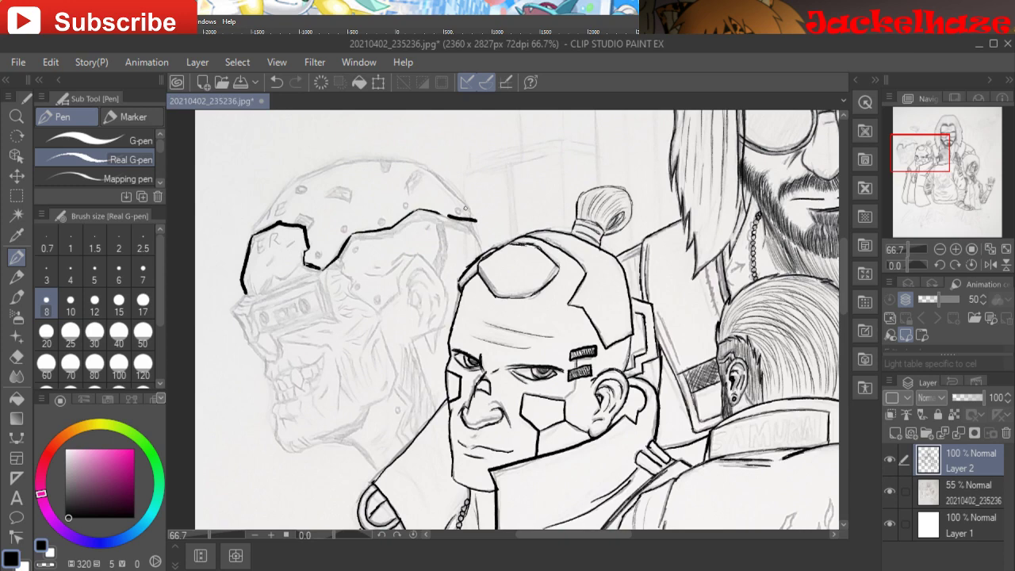
pyautogui.hotkey('ctrl', 'z')
pyautogui.hotkey('ctrl', 'z')
pyautogui.moveTo(420, 208)
pyautogui.mouseDown()
pyautogui.moveTo(472, 225)
pyautogui.moveTo(468, 202)
pyautogui.moveTo(408, 164)
pyautogui.mouseUp()
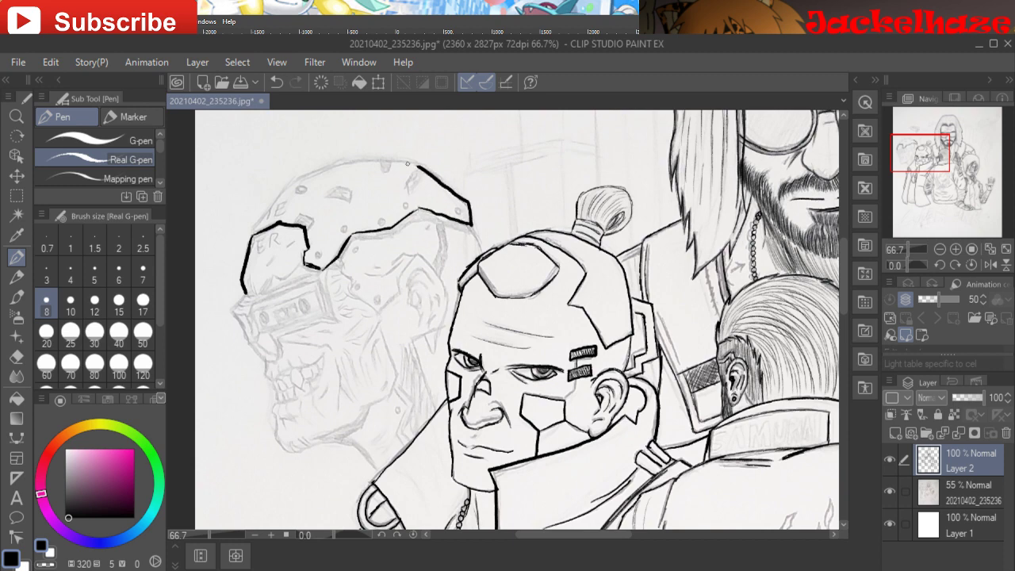
pyautogui.moveTo(255, 233)
pyautogui.mouseDown()
pyautogui.moveTo(294, 180)
pyautogui.moveTo(258, 226)
pyautogui.mouseUp()
pyautogui.moveTo(295, 181)
pyautogui.mouseDown()
pyautogui.moveTo(361, 160)
pyautogui.moveTo(415, 165)
pyautogui.mouseUp()
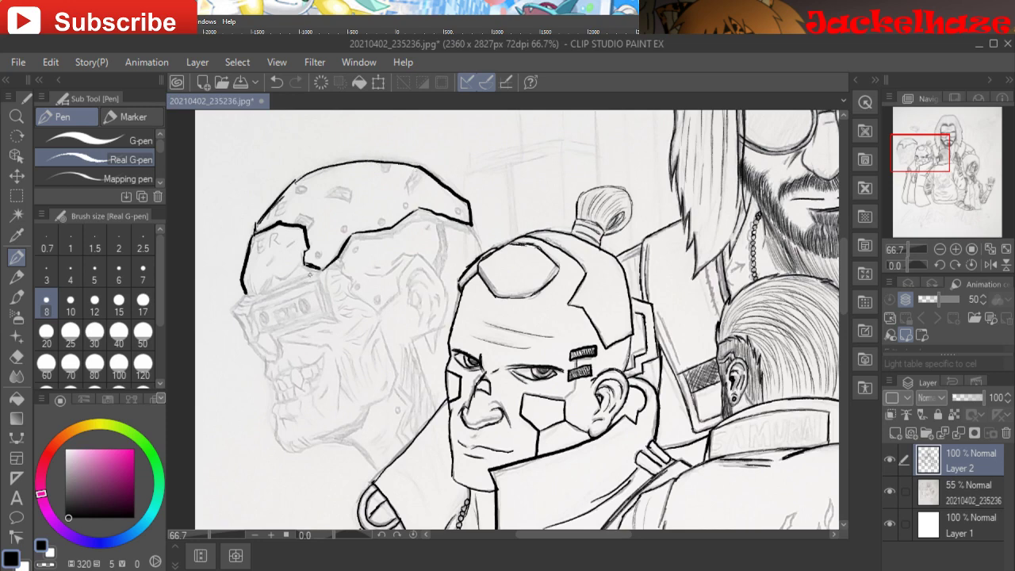
# - Ink the cyborg's forehead wrinkles and eye visor, including its frame, nose piece and front panel with lens details
pyautogui.moveTo(341, 321)
pyautogui.mouseDown()
pyautogui.moveTo(325, 287)
pyautogui.moveTo(330, 269)
pyautogui.moveTo(233, 312)
pyautogui.moveTo(248, 290)
pyautogui.moveTo(249, 303)
pyautogui.moveTo(323, 267)
pyautogui.mouseUp()
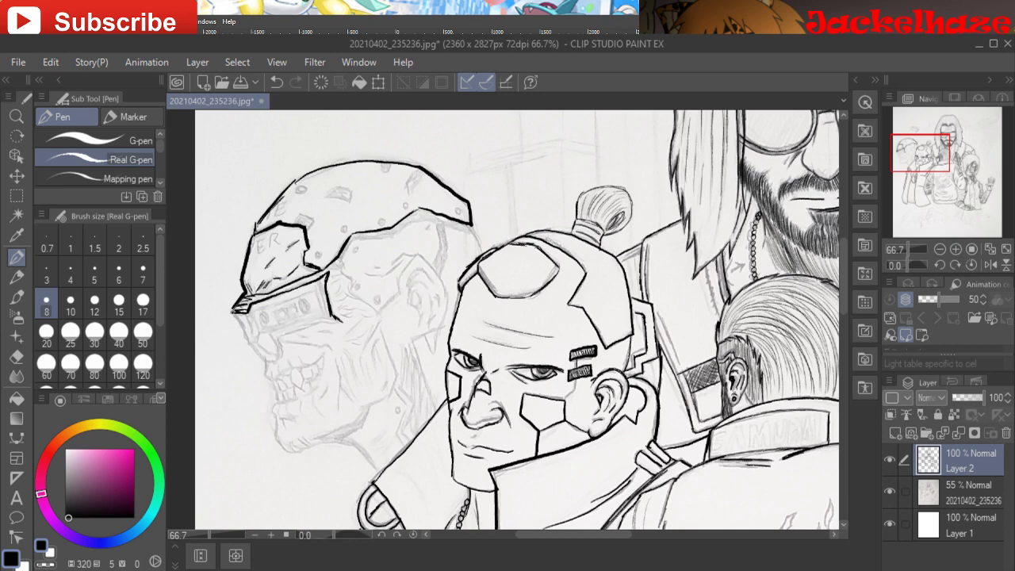
pyautogui.moveTo(232, 312)
pyautogui.mouseDown()
pyautogui.moveTo(244, 346)
pyautogui.moveTo(270, 362)
pyautogui.moveTo(261, 336)
pyautogui.moveTo(279, 362)
pyautogui.moveTo(276, 339)
pyautogui.mouseUp()
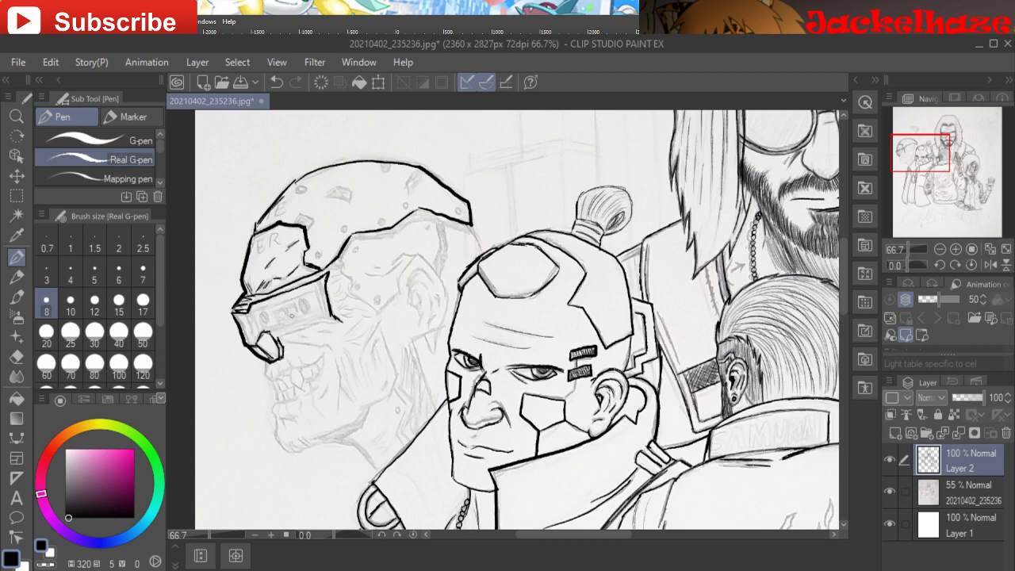
pyautogui.moveTo(278, 339); pyautogui.dragTo(341, 319)
pyautogui.moveTo(268, 335); pyautogui.dragTo(325, 312)
pyautogui.moveTo(250, 313)
pyautogui.mouseDown()
pyautogui.moveTo(315, 287)
pyautogui.moveTo(323, 315)
pyautogui.moveTo(322, 284)
pyautogui.mouseUp()
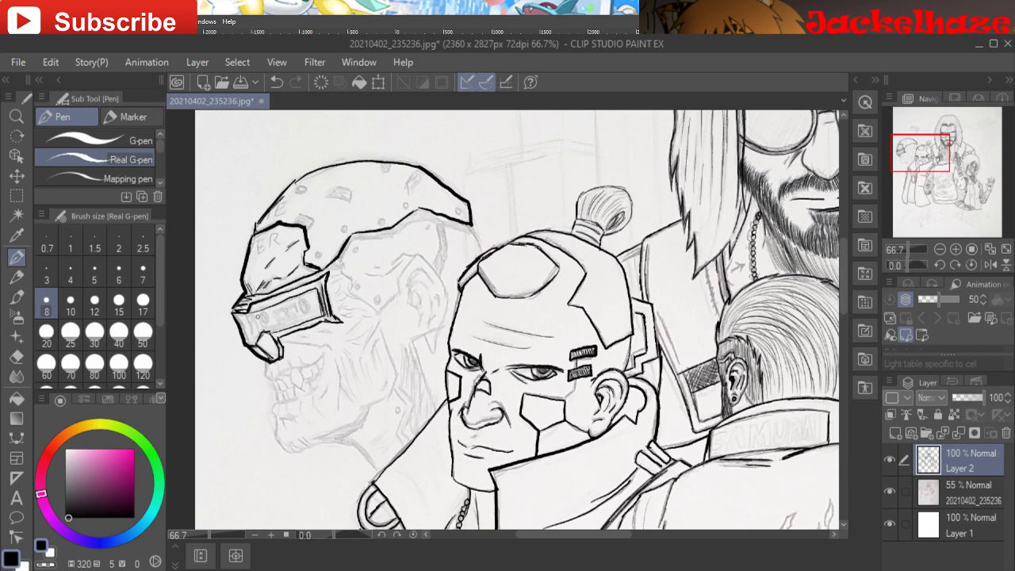
pyautogui.moveTo(258, 317)
pyautogui.mouseDown()
pyautogui.moveTo(247, 320)
pyautogui.moveTo(247, 345)
pyautogui.moveTo(263, 330)
pyautogui.mouseUp()
pyautogui.moveTo(307, 299)
pyautogui.mouseDown()
pyautogui.moveTo(305, 318)
pyautogui.moveTo(278, 322)
pyautogui.moveTo(300, 301)
pyautogui.moveTo(298, 319)
pyautogui.moveTo(268, 325)
pyautogui.moveTo(290, 314)
pyautogui.mouseUp()
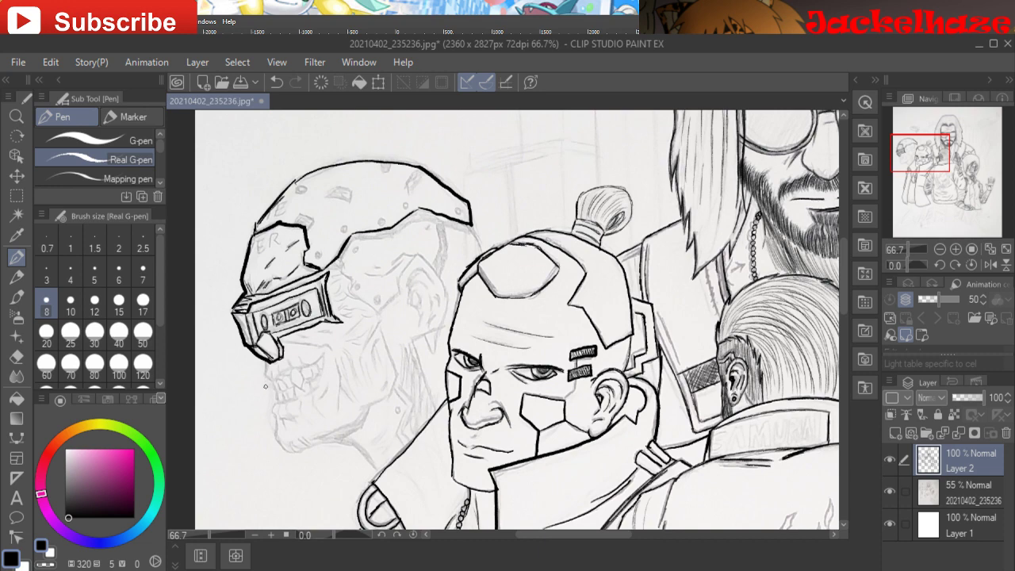
# - Ink the cyborg's lip, chin and throat contour, hatch under the jaw and outline the angular neck plate with its rivet
pyautogui.moveTo(264, 371)
pyautogui.mouseDown()
pyautogui.moveTo(282, 449)
pyautogui.moveTo(356, 444)
pyautogui.moveTo(377, 476)
pyautogui.mouseUp()
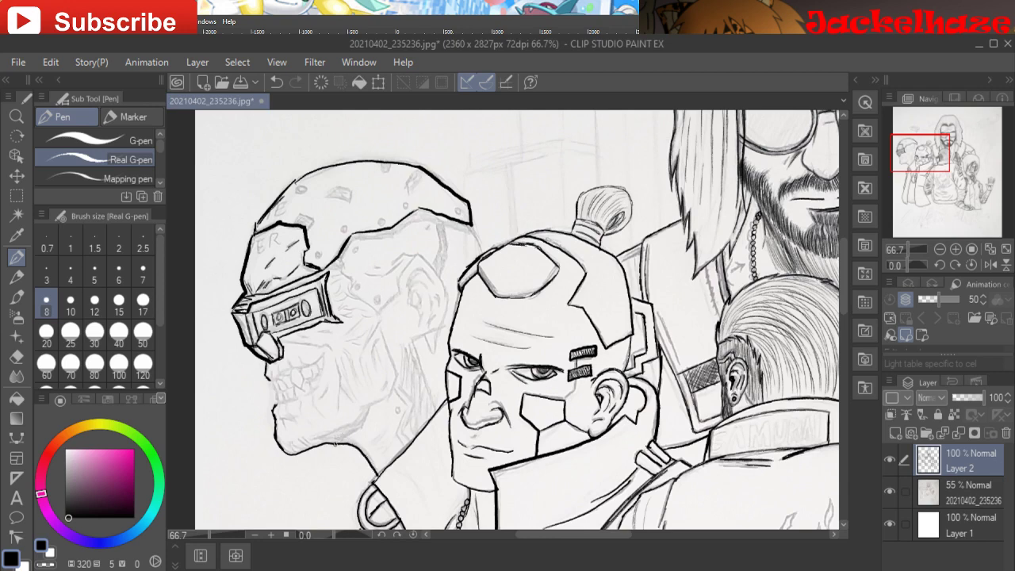
pyautogui.moveTo(333, 446)
pyautogui.mouseDown()
pyautogui.moveTo(395, 384)
pyautogui.moveTo(409, 414)
pyautogui.moveTo(398, 447)
pyautogui.mouseUp()
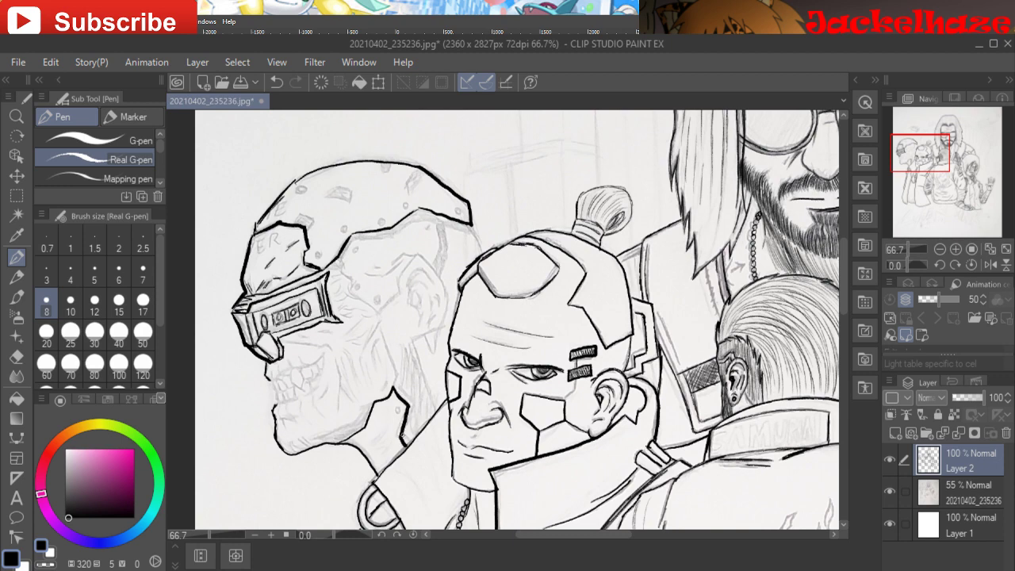
pyautogui.moveTo(397, 406)
pyautogui.mouseDown()
pyautogui.moveTo(409, 441)
pyautogui.moveTo(410, 400)
pyautogui.moveTo(396, 386)
pyautogui.moveTo(389, 399)
pyautogui.mouseUp()
pyautogui.moveTo(352, 427)
pyautogui.mouseDown()
pyautogui.moveTo(283, 453)
pyautogui.moveTo(357, 433)
pyautogui.mouseUp()
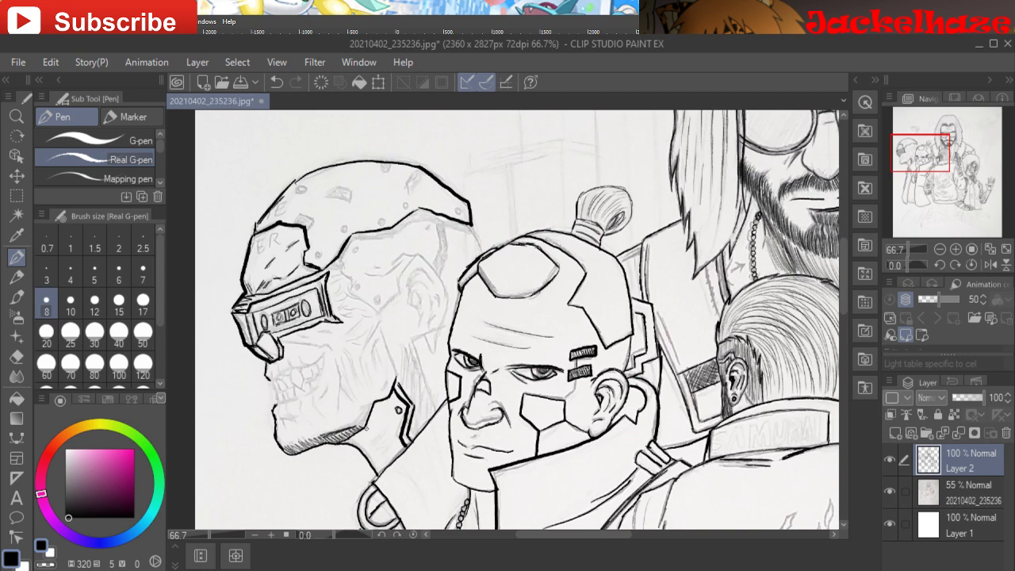
# - Ink the cyborg's chin creases and bared grin, drawing the mouth outline and the individual upper and lower teeth
pyautogui.moveTo(282, 416)
pyautogui.mouseDown()
pyautogui.moveTo(295, 419)
pyautogui.moveTo(287, 426)
pyautogui.mouseUp()
pyautogui.moveTo(326, 354); pyautogui.dragTo(313, 391)
pyautogui.moveTo(324, 354)
pyautogui.mouseDown()
pyautogui.moveTo(273, 380)
pyautogui.moveTo(276, 403)
pyautogui.mouseUp()
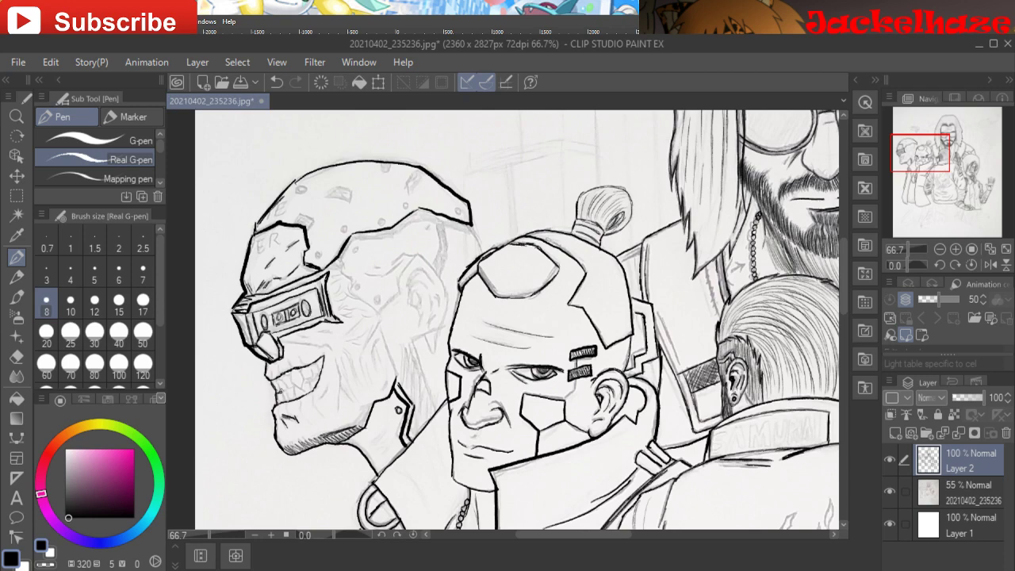
pyautogui.moveTo(292, 386)
pyautogui.mouseDown()
pyautogui.moveTo(280, 390)
pyautogui.moveTo(306, 394)
pyautogui.moveTo(297, 392)
pyautogui.mouseUp()
pyautogui.moveTo(289, 369); pyautogui.dragTo(295, 380)
pyautogui.hotkey('ctrl', 'z')
pyautogui.moveTo(283, 378)
pyautogui.mouseDown()
pyautogui.moveTo(274, 385)
pyautogui.moveTo(281, 402)
pyautogui.moveTo(308, 392)
pyautogui.moveTo(317, 373)
pyautogui.moveTo(307, 381)
pyautogui.moveTo(305, 370)
pyautogui.moveTo(316, 368)
pyautogui.moveTo(298, 370)
pyautogui.mouseUp()
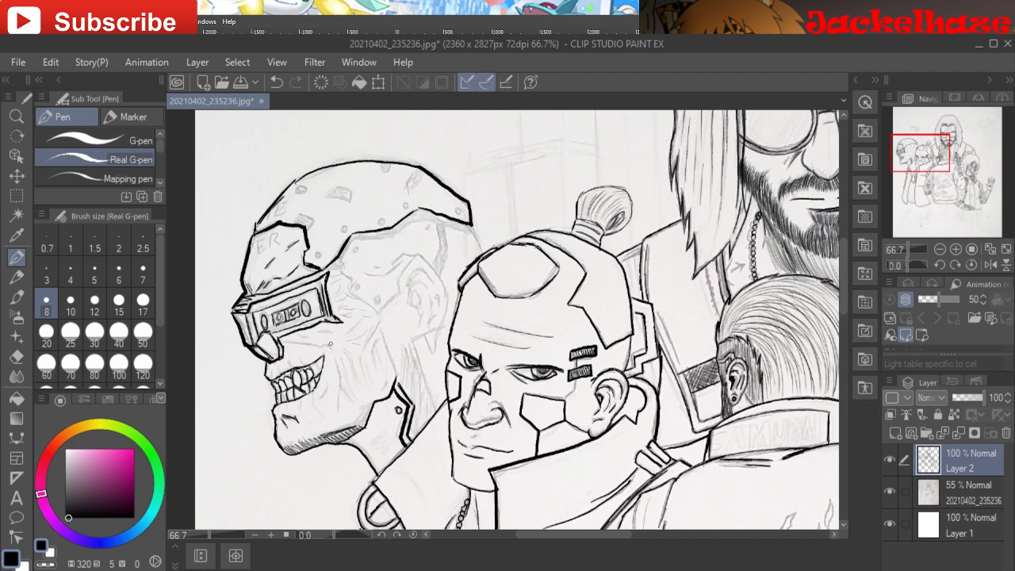
# - Ink the cyborg's cheekbone line below the visor and the creases around the corner of the mouth
pyautogui.moveTo(282, 341); pyautogui.dragTo(333, 352)
pyautogui.moveTo(272, 368)
pyautogui.mouseDown()
pyautogui.moveTo(274, 378)
pyautogui.moveTo(329, 386)
pyautogui.moveTo(340, 383)
pyautogui.moveTo(334, 357)
pyautogui.mouseUp()
pyautogui.moveTo(345, 403); pyautogui.dragTo(353, 388)
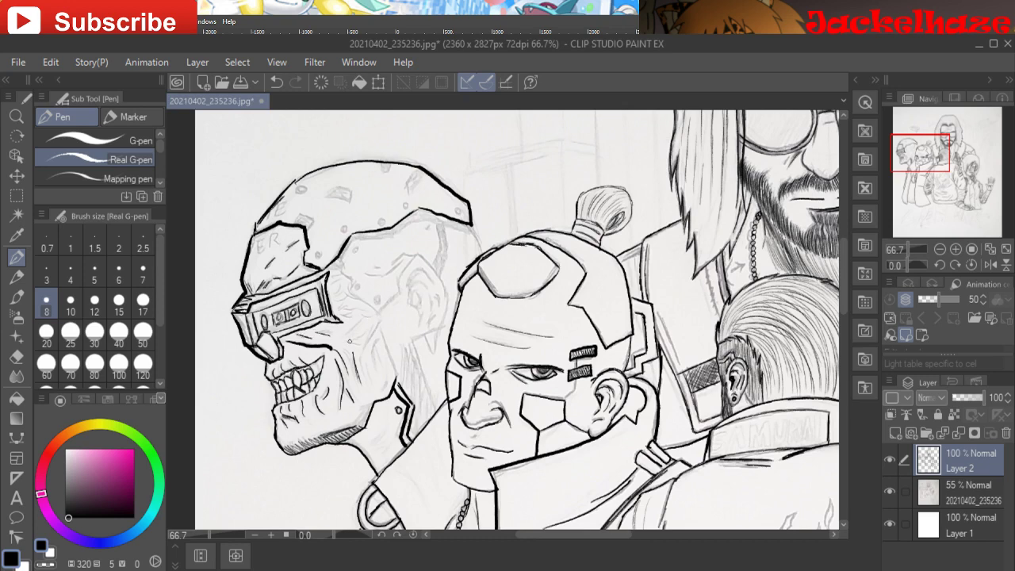
# - Ink the wrinkles behind the visor, the temple plate's lower edge and the cyborg's ear with its inner folds
pyautogui.moveTo(359, 325); pyautogui.dragTo(349, 333)
pyautogui.moveTo(347, 309)
pyautogui.mouseDown()
pyautogui.moveTo(365, 312)
pyautogui.moveTo(338, 311)
pyautogui.moveTo(337, 295)
pyautogui.mouseUp()
pyautogui.moveTo(342, 277); pyautogui.dragTo(337, 278)
pyautogui.moveTo(354, 240)
pyautogui.mouseDown()
pyautogui.moveTo(340, 262)
pyautogui.moveTo(347, 284)
pyautogui.mouseUp()
pyautogui.moveTo(353, 279); pyautogui.dragTo(347, 295)
pyautogui.moveTo(359, 288); pyautogui.dragTo(356, 304)
pyautogui.moveTo(378, 299); pyautogui.dragTo(370, 313)
pyautogui.moveTo(387, 299)
pyautogui.mouseDown()
pyautogui.moveTo(374, 313)
pyautogui.moveTo(417, 249)
pyautogui.moveTo(449, 299)
pyautogui.moveTo(428, 340)
pyautogui.moveTo(415, 330)
pyautogui.moveTo(418, 339)
pyautogui.moveTo(429, 329)
pyautogui.moveTo(409, 302)
pyautogui.moveTo(415, 273)
pyautogui.moveTo(439, 295)
pyautogui.moveTo(420, 307)
pyautogui.moveTo(424, 290)
pyautogui.moveTo(412, 302)
pyautogui.mouseUp()
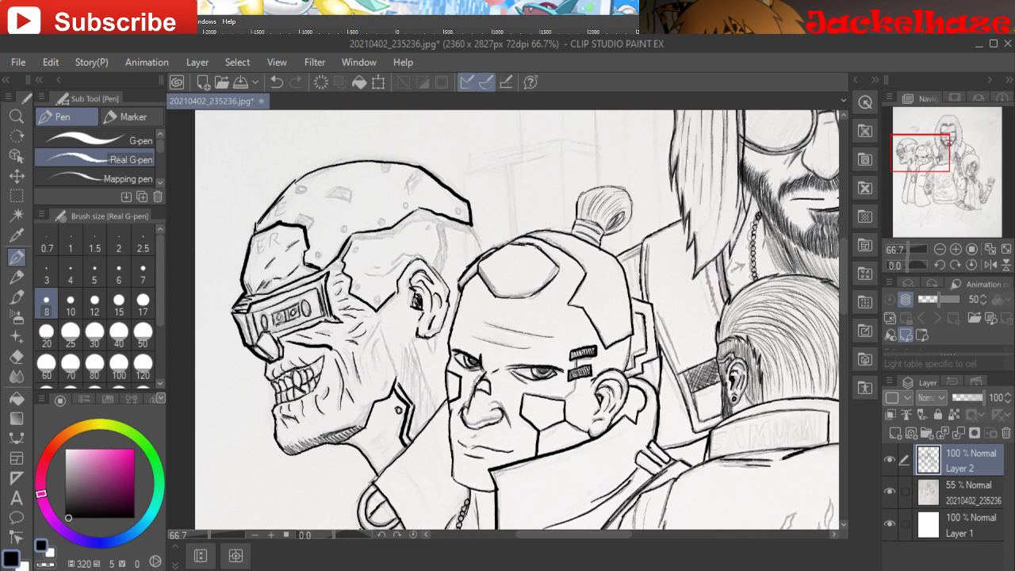
# - Add the creases along the cyborg's rear cheek and hatch the shadowed neck below the ear
pyautogui.moveTo(396, 382)
pyautogui.mouseDown()
pyautogui.moveTo(389, 357)
pyautogui.moveTo(398, 379)
pyautogui.mouseUp()
pyautogui.moveTo(384, 331)
pyautogui.mouseDown()
pyautogui.moveTo(376, 366)
pyautogui.moveTo(378, 326)
pyautogui.moveTo(369, 339)
pyautogui.moveTo(384, 394)
pyautogui.mouseUp()
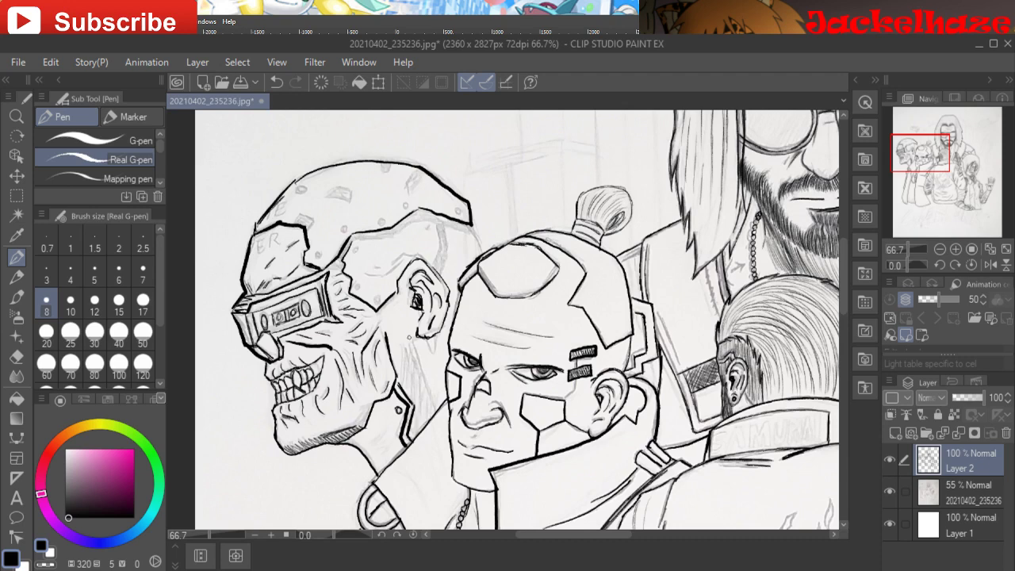
pyautogui.moveTo(418, 346); pyautogui.dragTo(438, 406)
pyautogui.moveTo(400, 363)
pyautogui.mouseDown()
pyautogui.moveTo(417, 414)
pyautogui.moveTo(413, 437)
pyautogui.mouseUp()
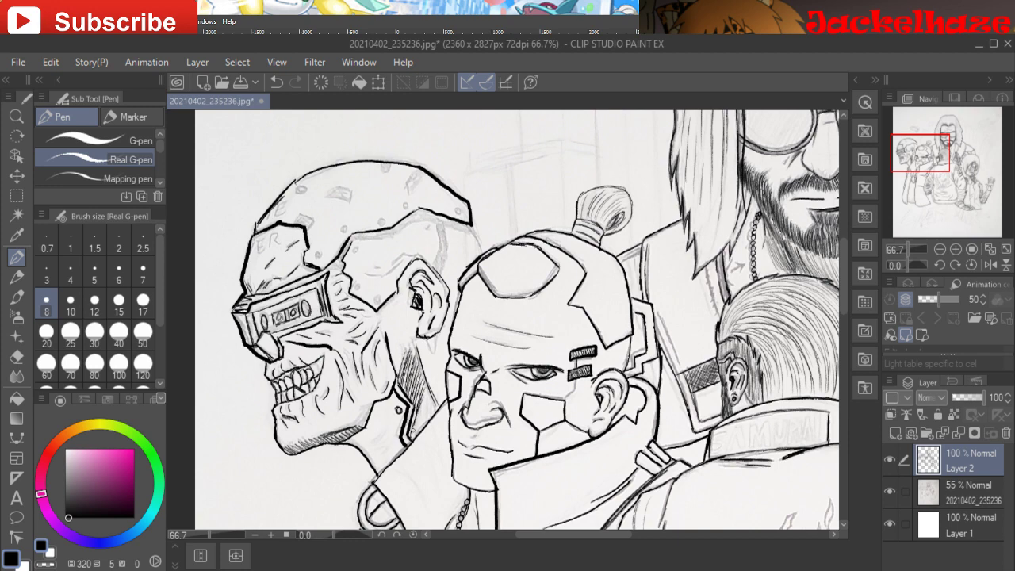
pyautogui.moveTo(427, 400)
pyautogui.mouseDown()
pyautogui.moveTo(411, 441)
pyautogui.moveTo(430, 421)
pyautogui.mouseUp()
pyautogui.moveTo(435, 341)
pyautogui.mouseDown()
pyautogui.moveTo(435, 356)
pyautogui.moveTo(414, 342)
pyautogui.moveTo(423, 371)
pyautogui.mouseUp()
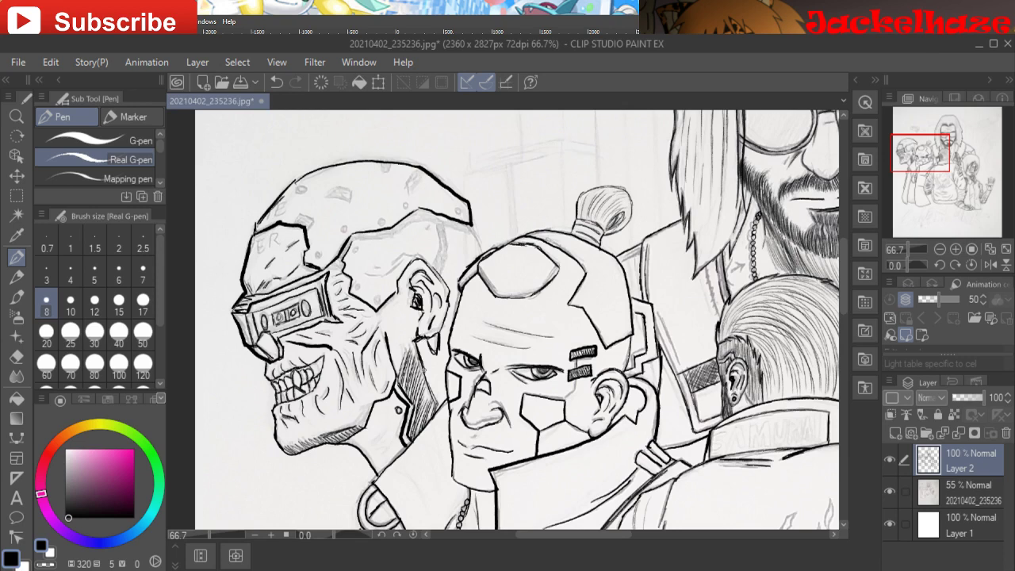
# - Clean up the earlobe with the eraser and ink the contours behind and in front of the cyborg's ear
pyautogui.click(15, 356)
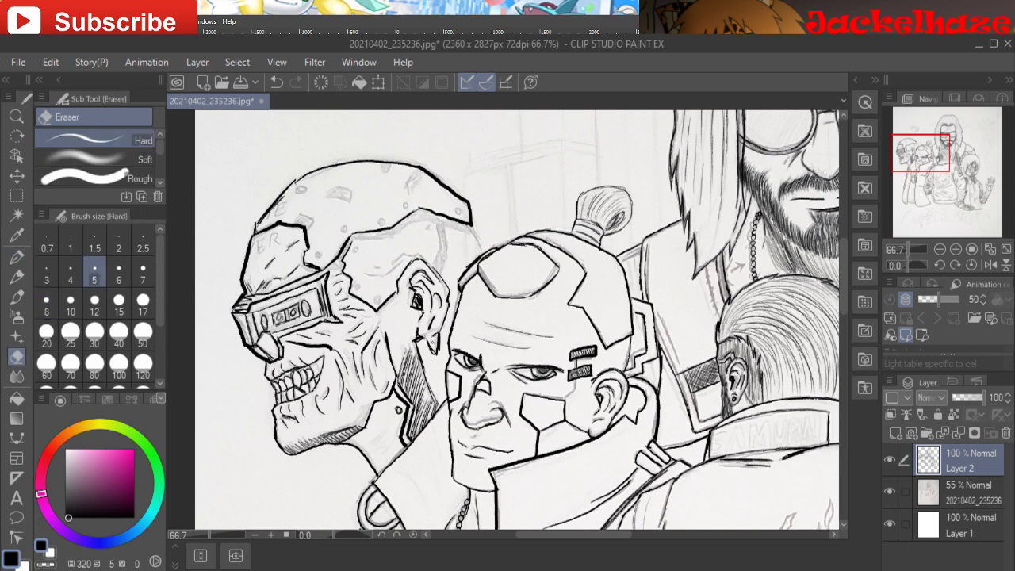
pyautogui.moveTo(432, 340); pyautogui.dragTo(438, 336)
pyautogui.press('p')
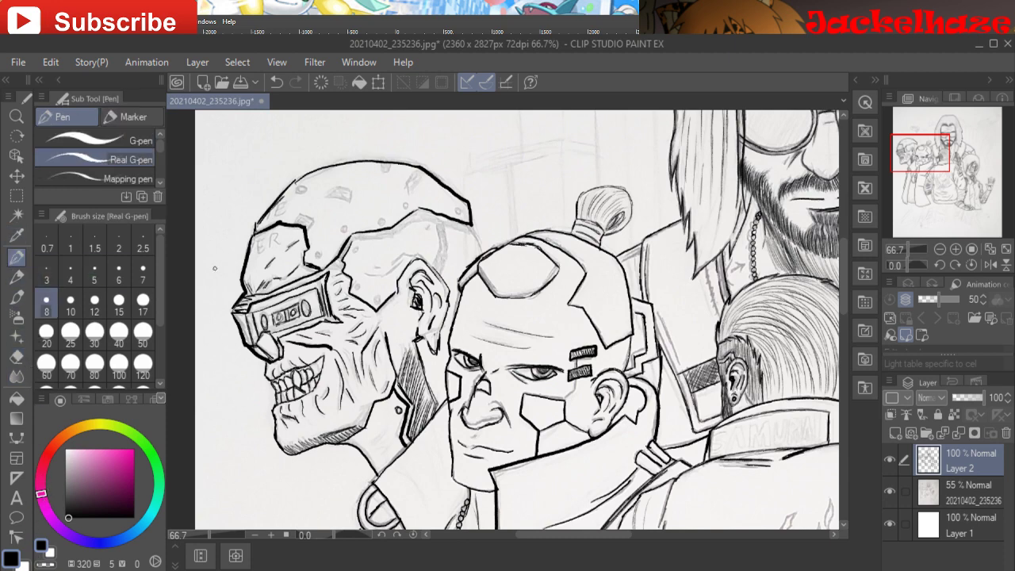
pyautogui.moveTo(435, 352)
pyautogui.mouseDown()
pyautogui.moveTo(417, 339)
pyautogui.moveTo(437, 350)
pyautogui.moveTo(449, 305)
pyautogui.mouseUp()
pyautogui.moveTo(418, 342); pyautogui.dragTo(436, 412)
pyautogui.moveTo(401, 295)
pyautogui.mouseDown()
pyautogui.moveTo(386, 312)
pyautogui.moveTo(408, 305)
pyautogui.moveTo(404, 281)
pyautogui.moveTo(380, 316)
pyautogui.moveTo(379, 346)
pyautogui.moveTo(413, 350)
pyautogui.mouseUp()
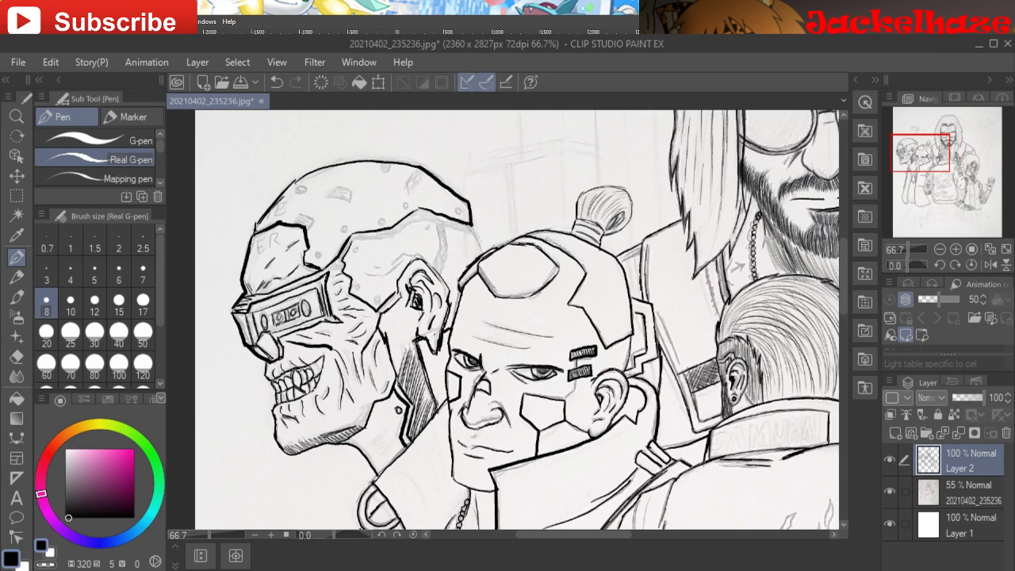
# - Build up the dark shadow in front of the cyborg's ear with short hatching strokes
pyautogui.moveTo(427, 315)
pyautogui.mouseDown()
pyautogui.moveTo(415, 336)
pyautogui.moveTo(406, 316)
pyautogui.moveTo(381, 344)
pyautogui.mouseUp()
pyautogui.moveTo(387, 325); pyautogui.dragTo(378, 336)
pyautogui.moveTo(386, 317); pyautogui.dragTo(378, 336)
pyautogui.moveTo(387, 315)
pyautogui.mouseDown()
pyautogui.moveTo(381, 336)
pyautogui.moveTo(381, 324)
pyautogui.mouseUp()
pyautogui.moveTo(390, 317); pyautogui.dragTo(381, 346)
pyautogui.moveTo(396, 301)
pyautogui.mouseDown()
pyautogui.moveTo(377, 316)
pyautogui.moveTo(384, 308)
pyautogui.mouseUp()
pyautogui.moveTo(401, 295); pyautogui.dragTo(394, 302)
pyautogui.moveTo(404, 292)
pyautogui.mouseDown()
pyautogui.moveTo(392, 300)
pyautogui.moveTo(398, 292)
pyautogui.mouseUp()
pyautogui.moveTo(404, 289); pyautogui.dragTo(396, 295)
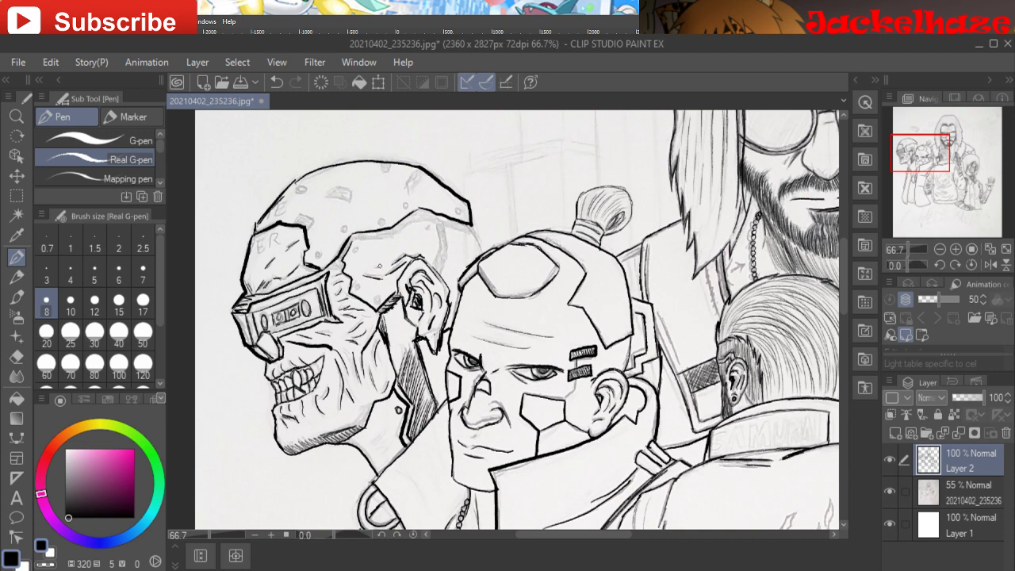
# - Ink the cyborg's temple plate with its upper edge and rivets, plus the divided rear panel at the back of the head
pyautogui.moveTo(379, 267); pyautogui.dragTo(355, 247)
pyautogui.moveTo(375, 297); pyautogui.dragTo(384, 304)
pyautogui.moveTo(350, 243); pyautogui.dragTo(435, 220)
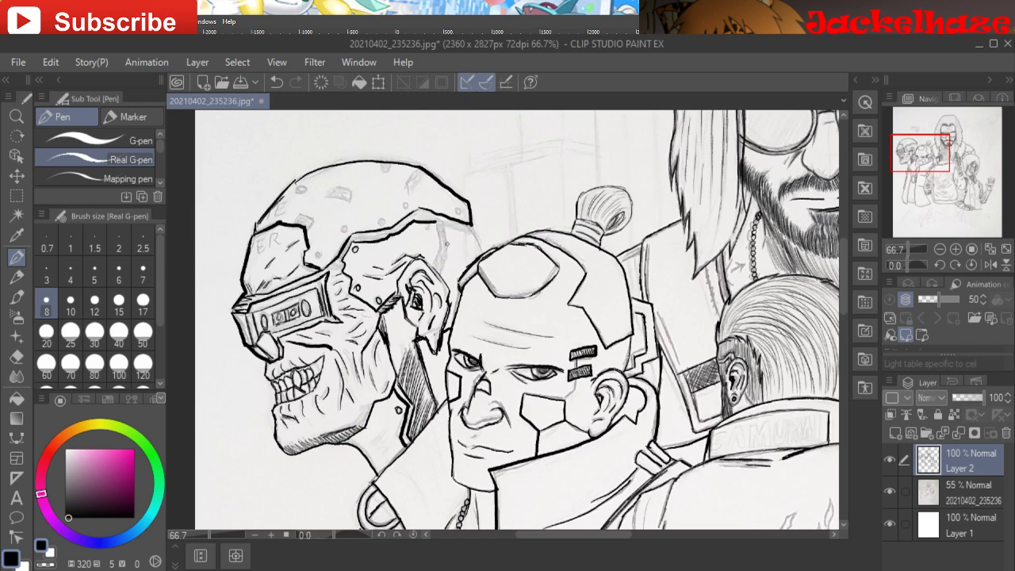
pyautogui.moveTo(433, 269)
pyautogui.mouseDown()
pyautogui.moveTo(441, 226)
pyautogui.moveTo(430, 232)
pyautogui.moveTo(447, 252)
pyautogui.moveTo(439, 281)
pyautogui.mouseUp()
pyautogui.moveTo(448, 225); pyautogui.dragTo(477, 232)
pyautogui.moveTo(481, 248); pyautogui.dragTo(453, 236)
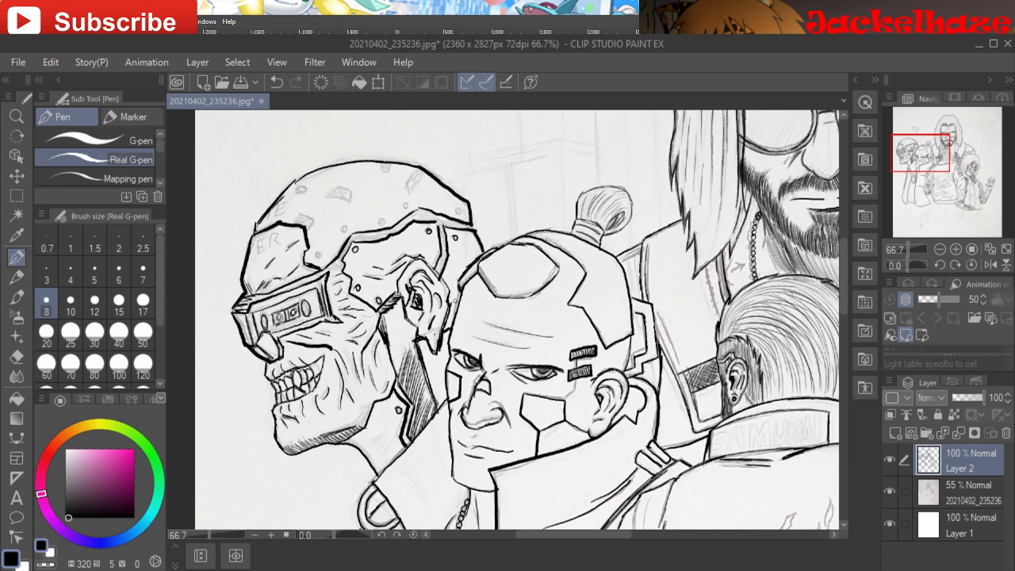
# - Ink the rivets, notches and small dark vent on the cyborg's skull plates, undoing the stray strokes
pyautogui.moveTo(435, 274)
pyautogui.mouseDown()
pyautogui.moveTo(447, 289)
pyautogui.moveTo(429, 267)
pyautogui.mouseUp()
pyautogui.moveTo(434, 269); pyautogui.dragTo(425, 260)
pyautogui.moveTo(322, 252); pyautogui.dragTo(320, 259)
pyautogui.moveTo(347, 227)
pyautogui.mouseDown()
pyautogui.moveTo(408, 206)
pyautogui.moveTo(456, 214)
pyautogui.mouseUp()
pyautogui.moveTo(416, 174)
pyautogui.mouseDown()
pyautogui.moveTo(409, 196)
pyautogui.moveTo(420, 181)
pyautogui.moveTo(386, 172)
pyautogui.mouseUp()
pyautogui.moveTo(299, 187)
pyautogui.mouseDown()
pyautogui.moveTo(277, 211)
pyautogui.moveTo(315, 228)
pyautogui.mouseUp()
pyautogui.hotkey('ctrl', 'z')
pyautogui.hotkey('ctrl', 'z')
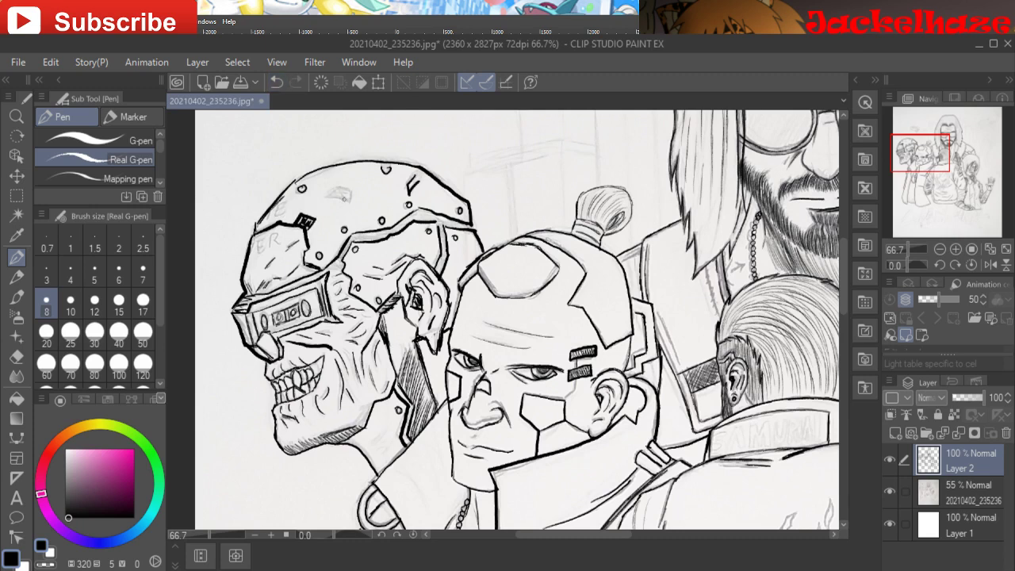
pyautogui.moveTo(332, 193)
pyautogui.mouseDown()
pyautogui.moveTo(356, 200)
pyautogui.moveTo(353, 187)
pyautogui.moveTo(332, 195)
pyautogui.mouseUp()
# - Review the inked character group as a whole, including the bearded man's head and the sketched skyline behind him
pyautogui.moveTo(508, 317); pyautogui.dragTo(365, 222)
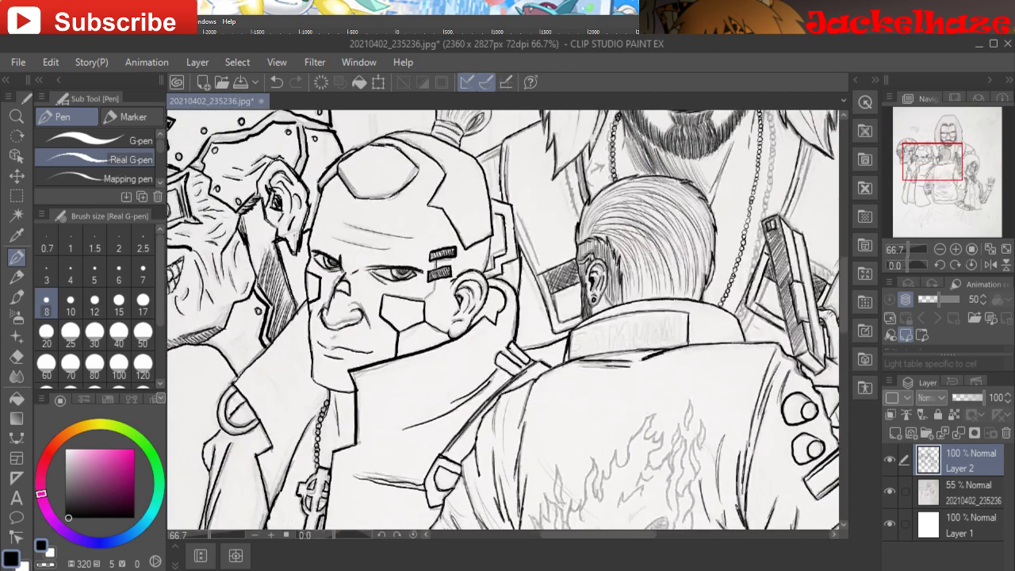
pyautogui.moveTo(933, 162)
pyautogui.mouseDown()
pyautogui.moveTo(928, 184)
pyautogui.moveTo(942, 172)
pyautogui.mouseUp()
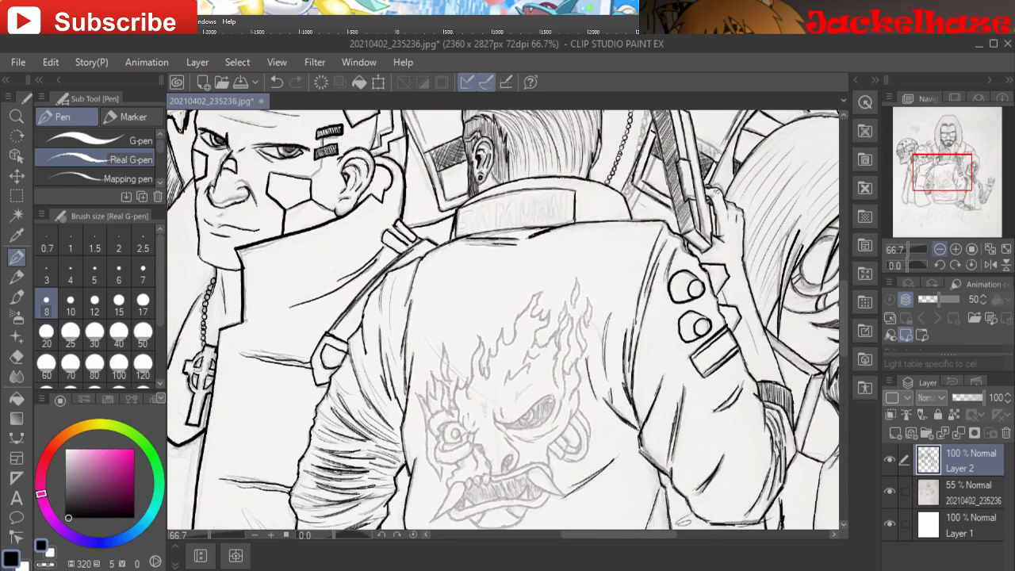
pyautogui.click(940, 249)
pyautogui.click(940, 249)
pyautogui.click(940, 249)
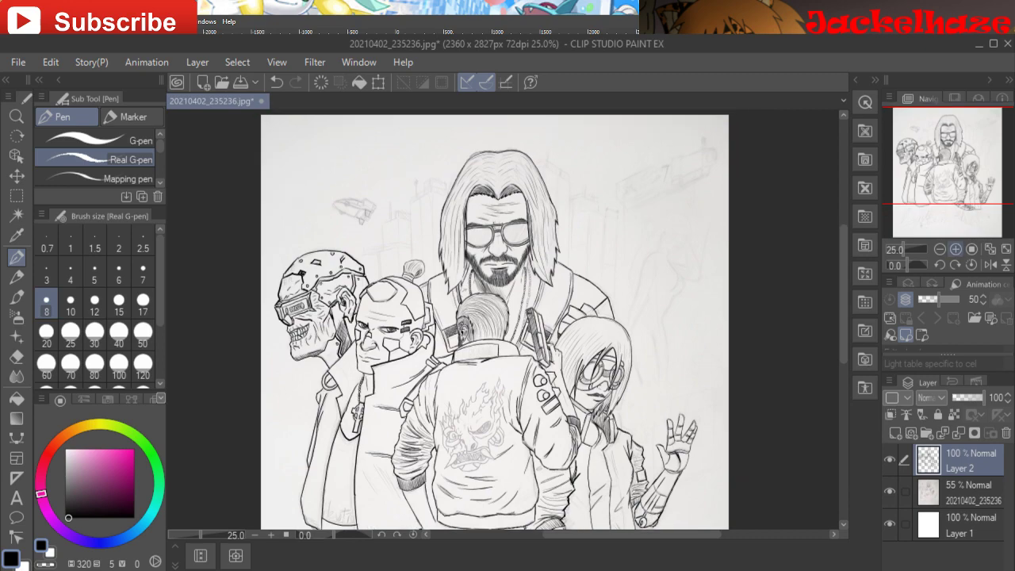
pyautogui.click(956, 249)
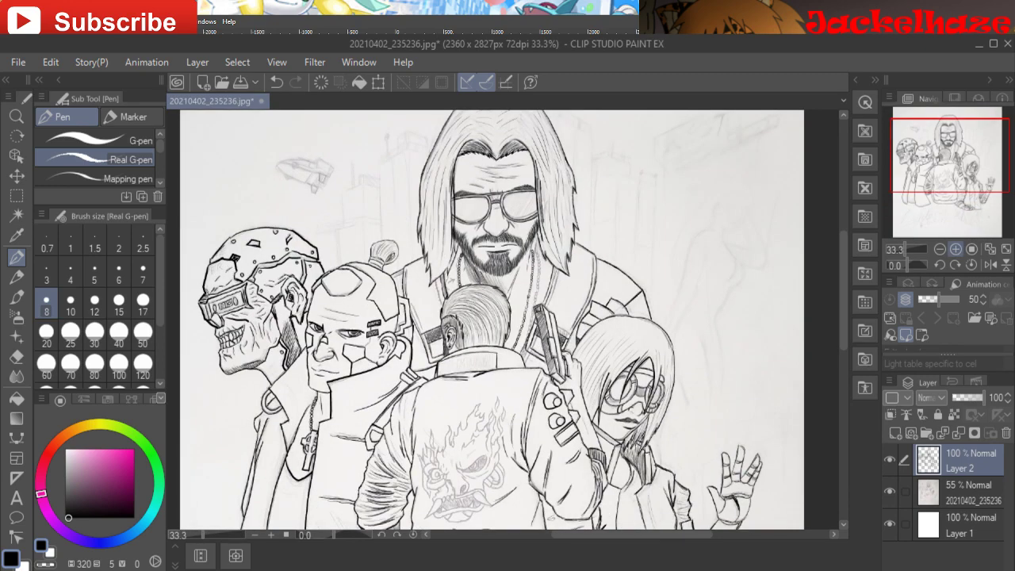
pyautogui.click(956, 249)
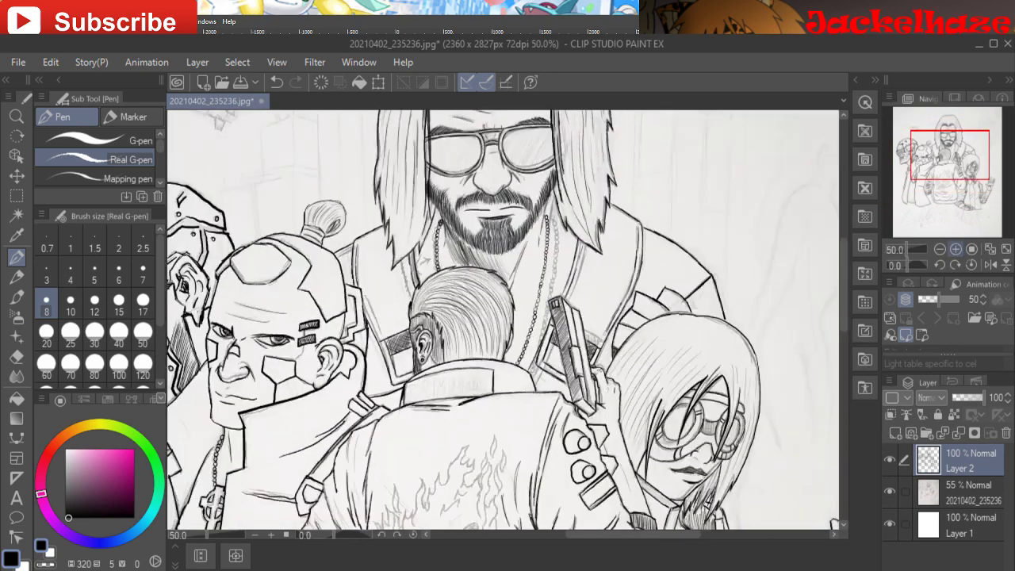
pyautogui.click(956, 249)
pyautogui.click(956, 172)
pyautogui.moveTo(956, 172); pyautogui.dragTo(936, 134)
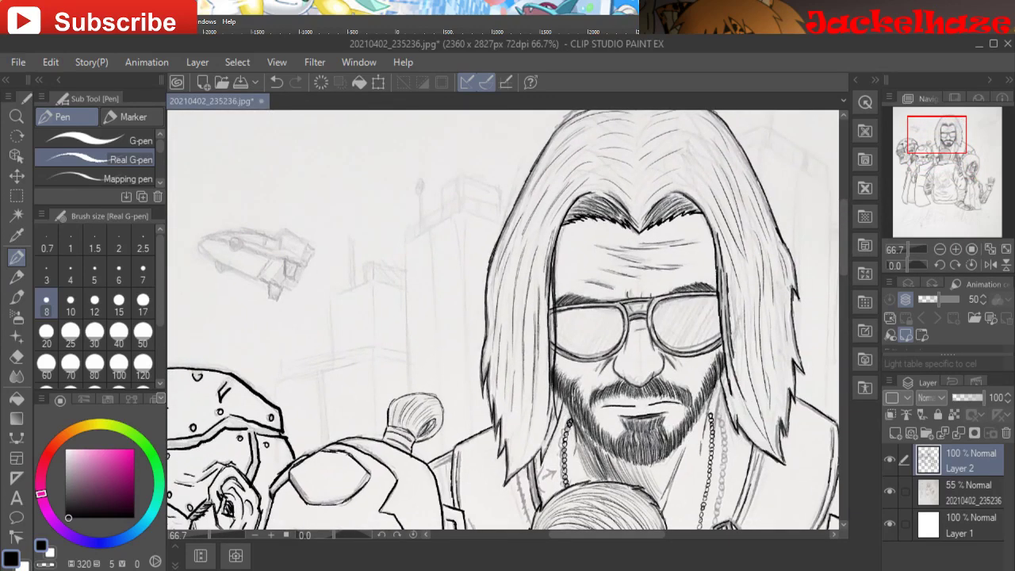
pyautogui.moveTo(937, 134)
pyautogui.mouseDown()
pyautogui.moveTo(930, 138)
pyautogui.moveTo(941, 131)
pyautogui.mouseUp()
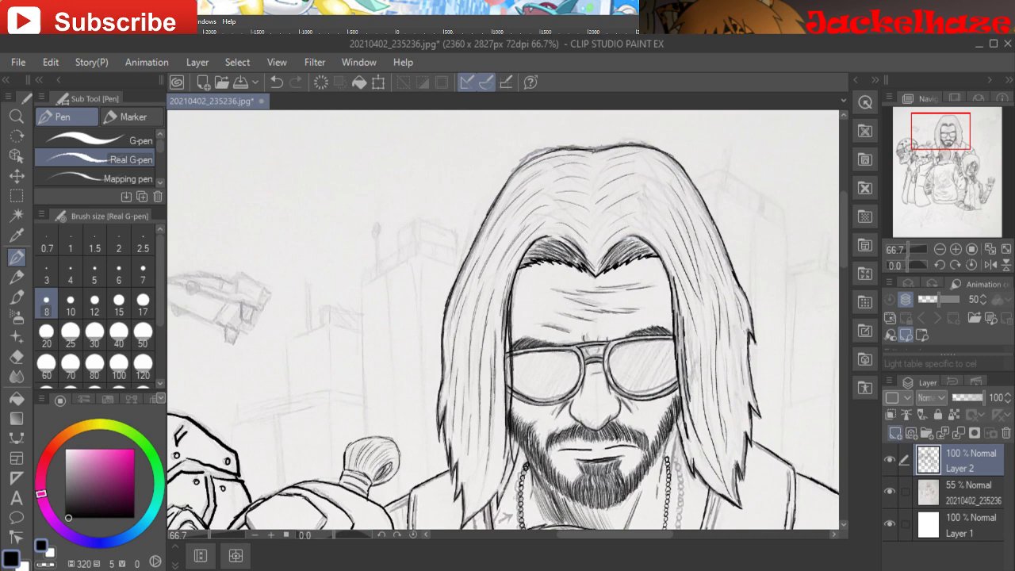
# - Add a new raster layer above the character line art and hide the inked character layer
pyautogui.click(895, 432)
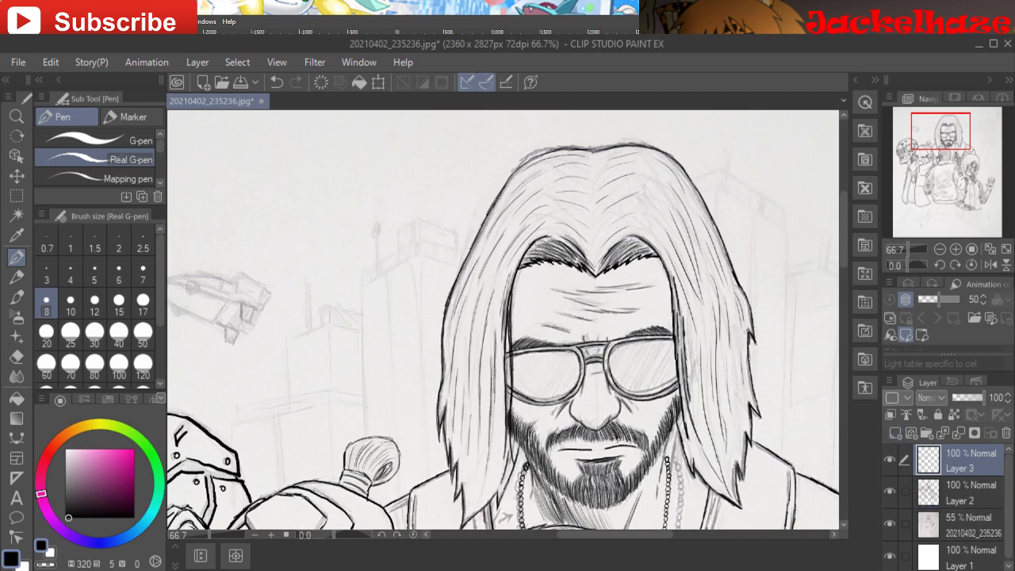
pyautogui.click(889, 459)
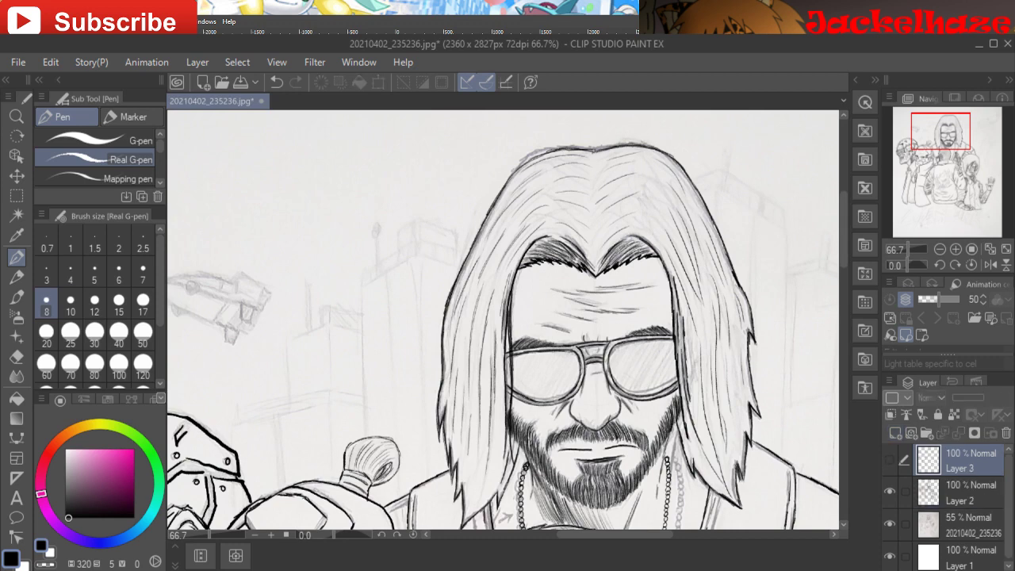
pyautogui.click(889, 459)
pyautogui.click(889, 490)
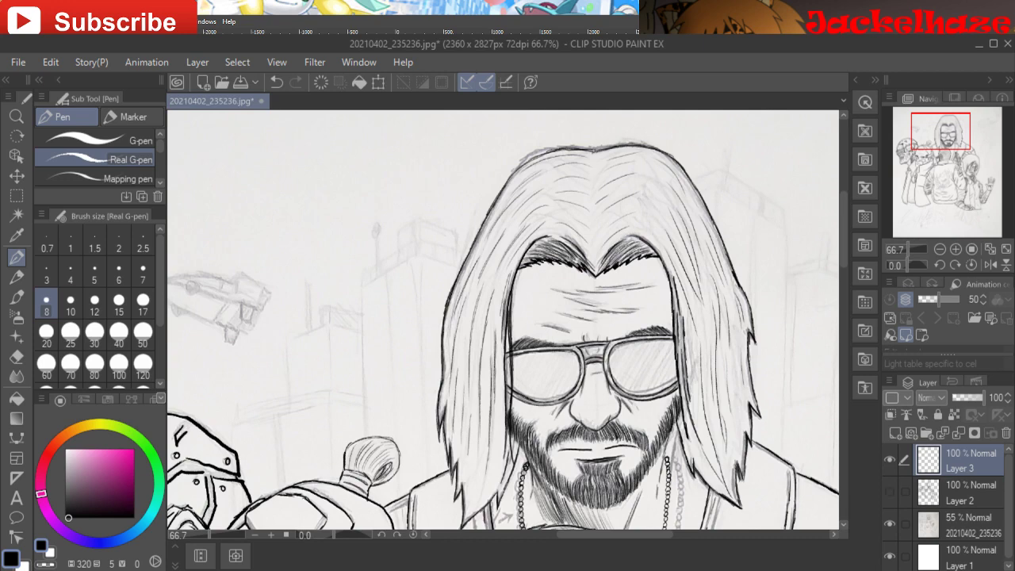
pyautogui.click(889, 491)
pyautogui.click(889, 491)
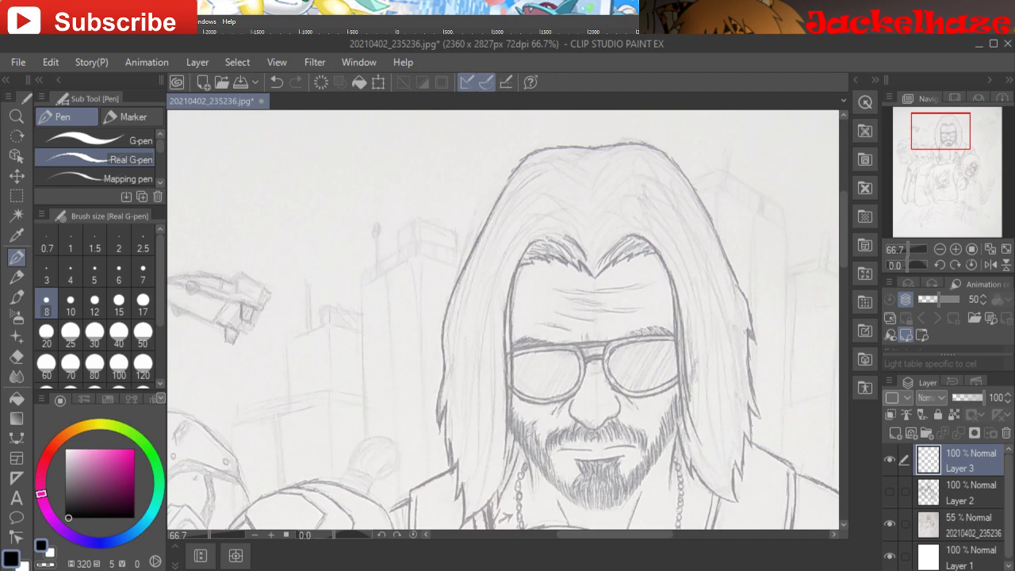
# - Raise the scanned sketch layer's opacity to 78% and make the new empty layer active for inking
pyautogui.click(960, 524)
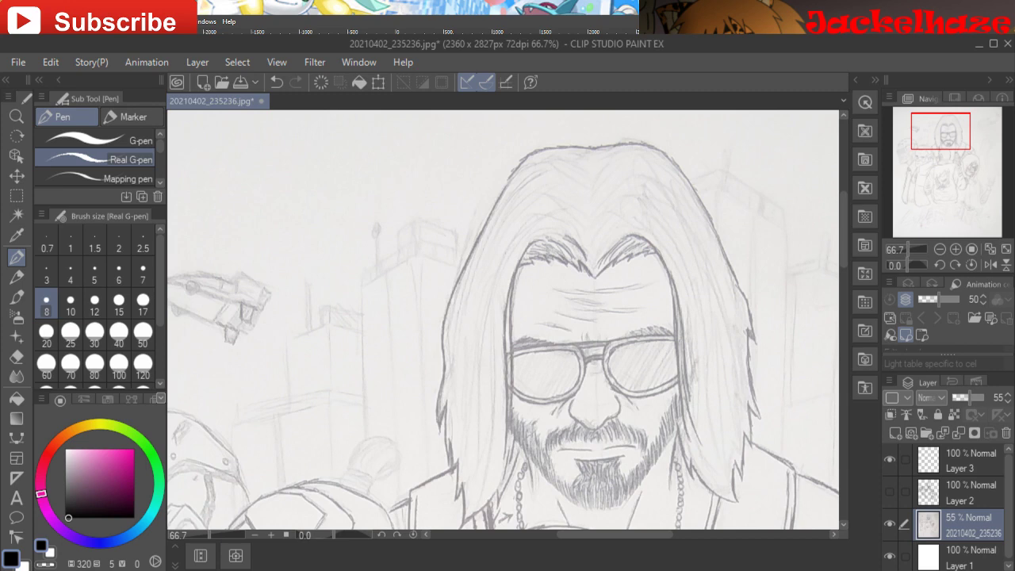
pyautogui.moveTo(969, 398); pyautogui.dragTo(977, 398)
pyautogui.click(960, 461)
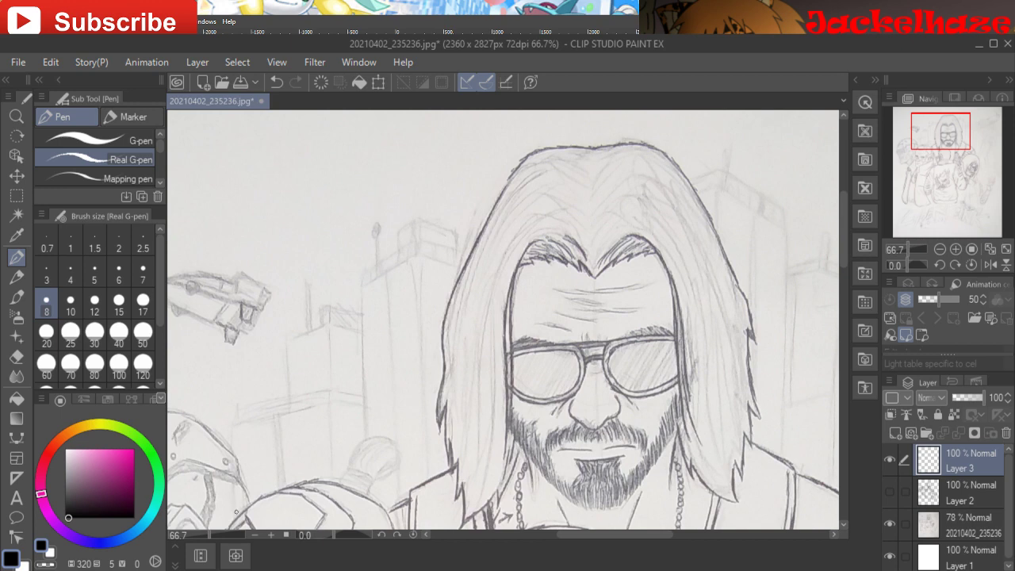
# - Ink the low building behind the cyborg's head, with its roofline, walls, side face and paired vertical lines on the front
pyautogui.moveTo(236, 512)
pyautogui.mouseDown()
pyautogui.moveTo(234, 422)
pyautogui.moveTo(328, 399)
pyautogui.moveTo(330, 520)
pyautogui.mouseUp()
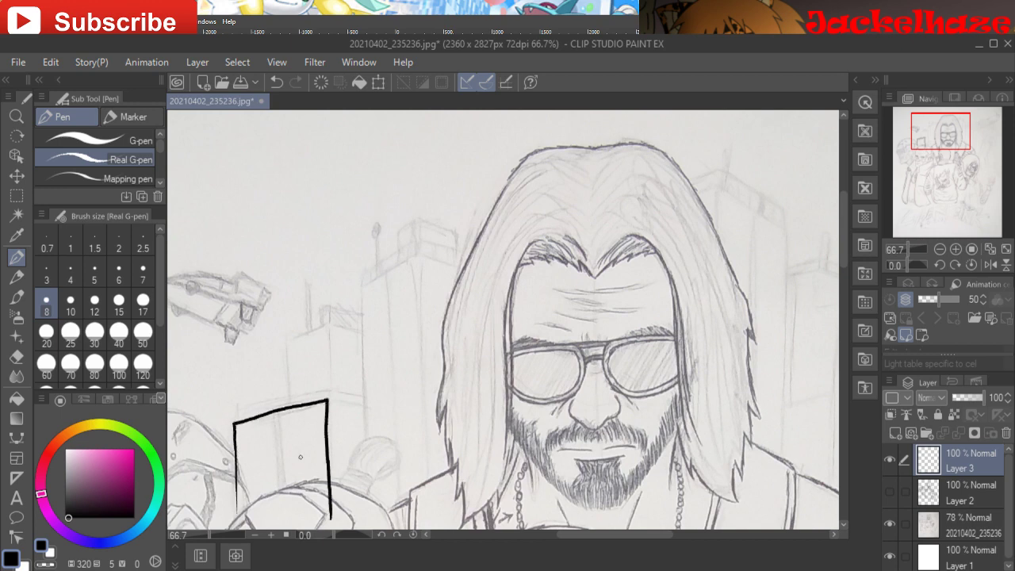
pyautogui.moveTo(274, 413); pyautogui.dragTo(273, 514)
pyautogui.moveTo(279, 408); pyautogui.dragTo(278, 521)
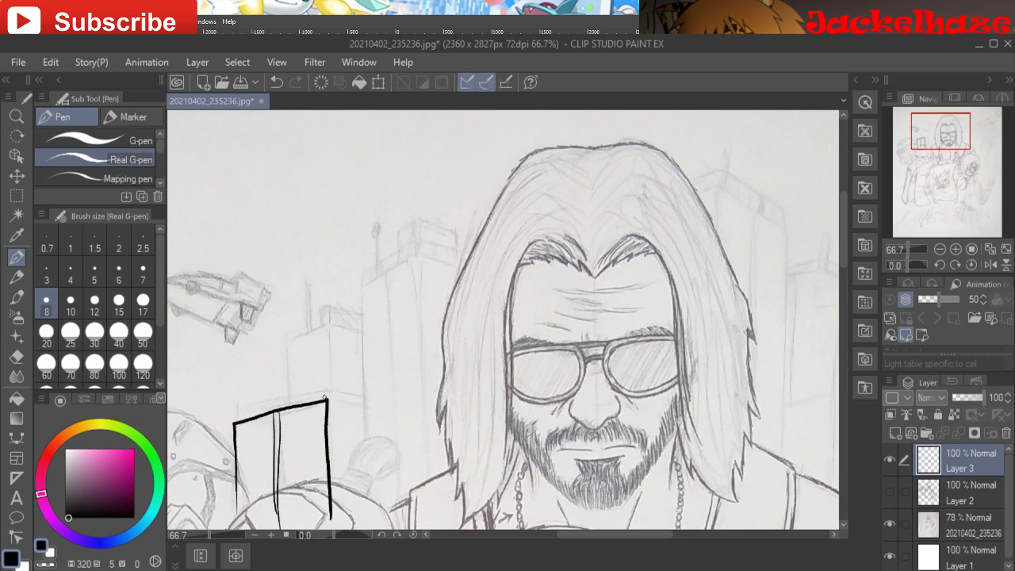
pyautogui.moveTo(327, 399)
pyautogui.mouseDown()
pyautogui.moveTo(362, 407)
pyautogui.moveTo(361, 527)
pyautogui.mouseUp()
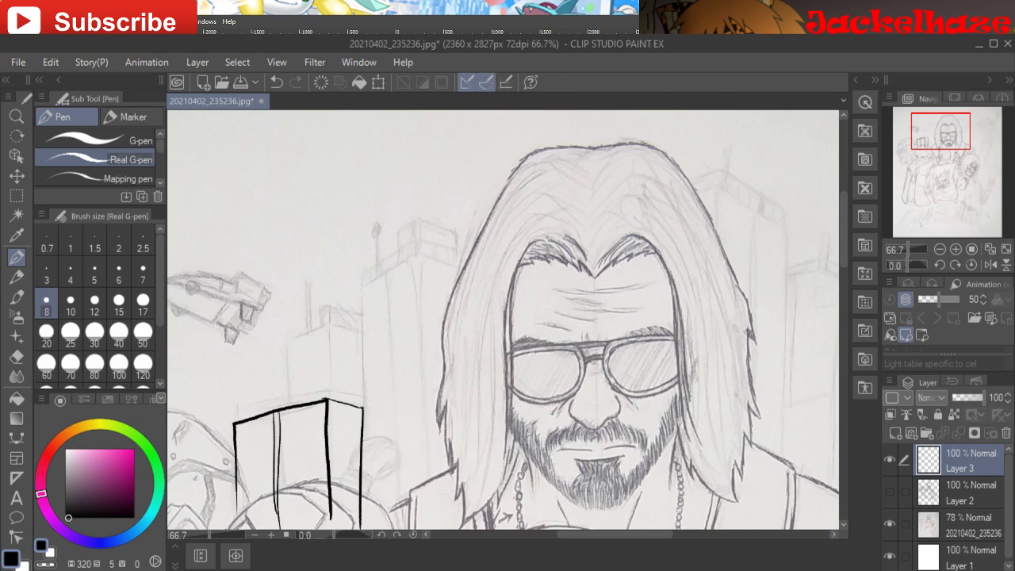
# - Ink the outer edge and sloping roofline of the tall tower plus the mid-height block beside it
pyautogui.moveTo(360, 428)
pyautogui.mouseDown()
pyautogui.moveTo(362, 282)
pyautogui.moveTo(416, 253)
pyautogui.mouseUp()
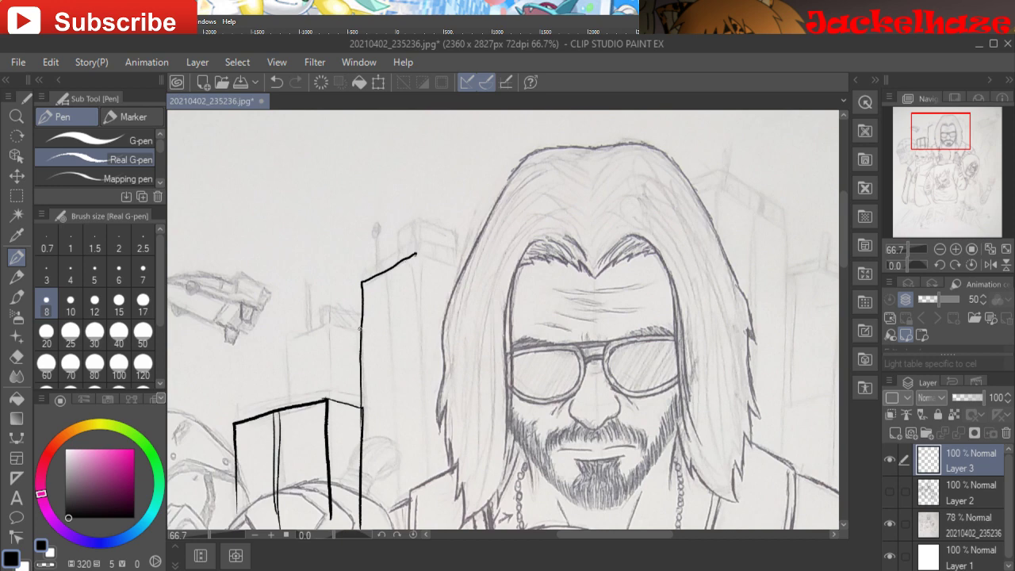
pyautogui.moveTo(360, 329)
pyautogui.mouseDown()
pyautogui.moveTo(327, 324)
pyautogui.moveTo(330, 403)
pyautogui.mouseUp()
pyautogui.moveTo(328, 325)
pyautogui.mouseDown()
pyautogui.moveTo(284, 346)
pyautogui.moveTo(285, 407)
pyautogui.mouseUp()
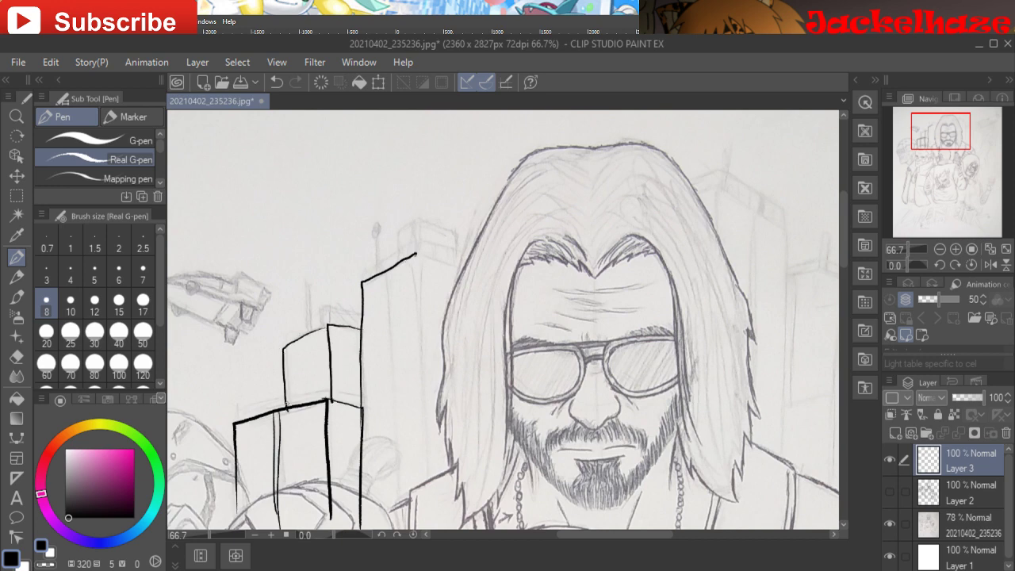
pyautogui.moveTo(327, 324); pyautogui.dragTo(284, 346)
# - Complete the tall tower beside the bearded man's hair with its corner line, rooftop box and parapet, redrawing the crooked corner line
pyautogui.moveTo(415, 254)
pyautogui.mouseDown()
pyautogui.moveTo(467, 269)
pyautogui.moveTo(414, 290)
pyautogui.moveTo(407, 469)
pyautogui.mouseUp()
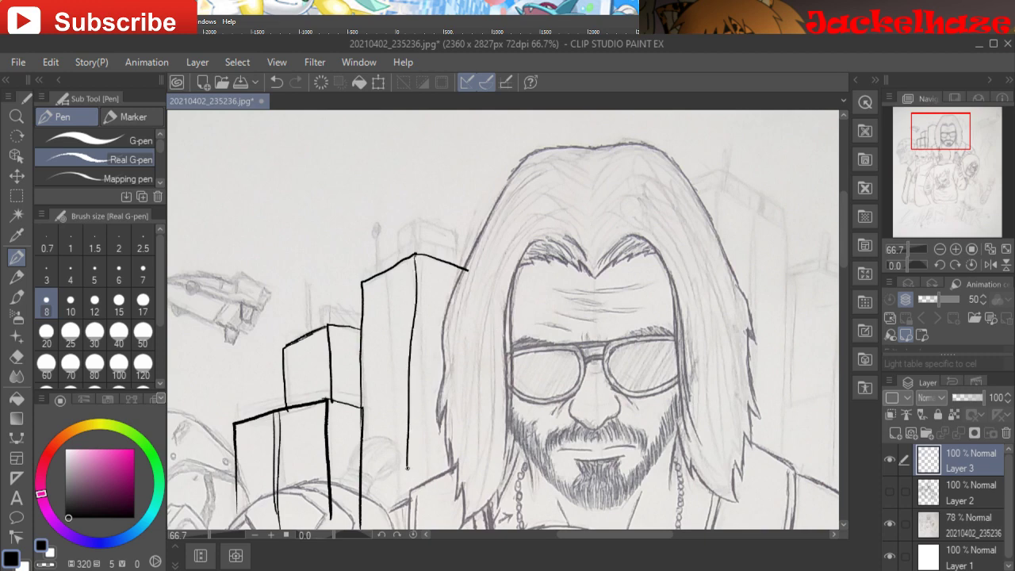
pyautogui.hotkey('ctrl', 'z')
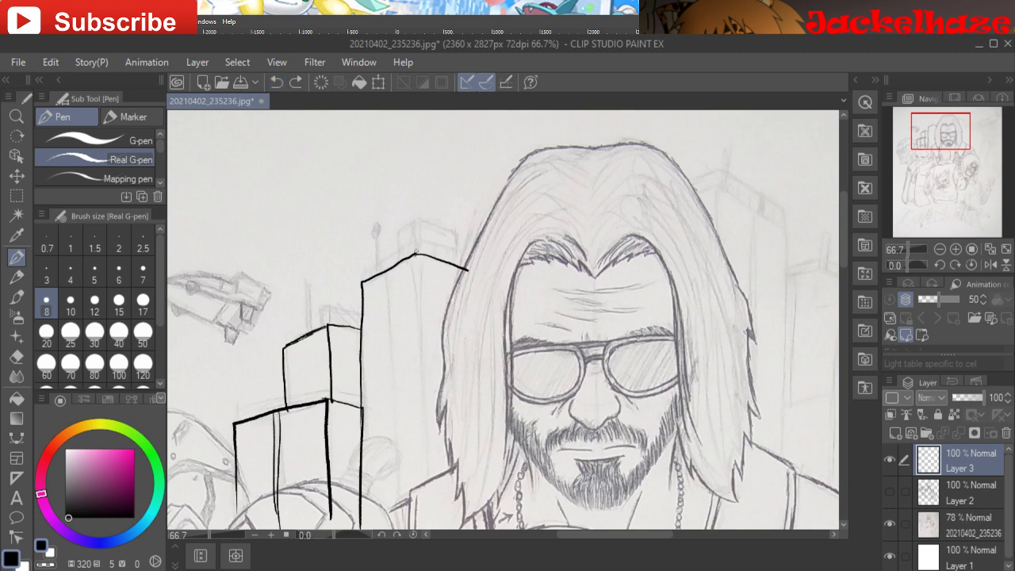
pyautogui.moveTo(416, 256); pyautogui.dragTo(426, 512)
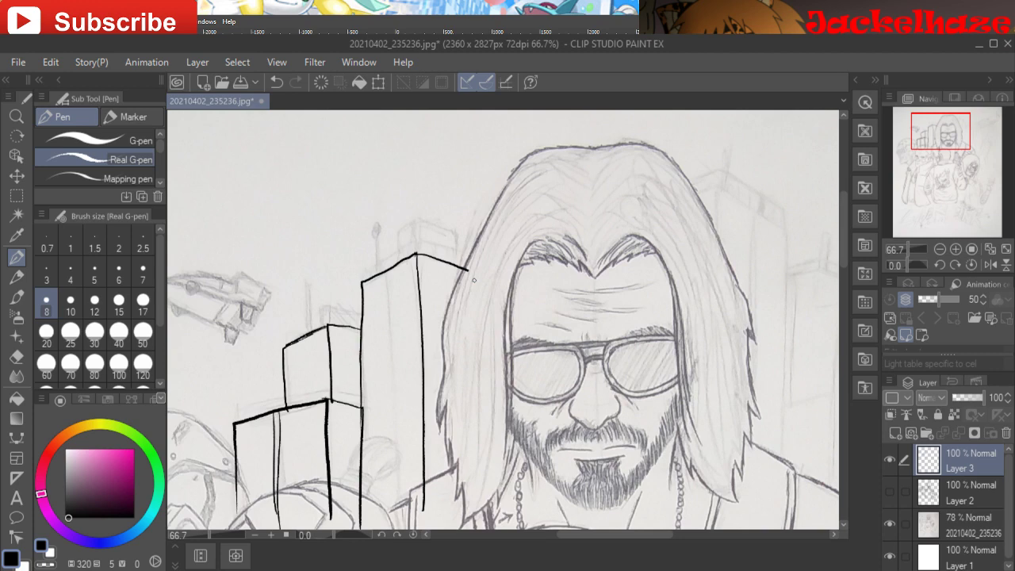
pyautogui.moveTo(416, 253)
pyautogui.mouseDown()
pyautogui.moveTo(420, 224)
pyautogui.moveTo(416, 255)
pyautogui.moveTo(455, 237)
pyautogui.moveTo(456, 265)
pyautogui.moveTo(432, 230)
pyautogui.moveTo(456, 236)
pyautogui.moveTo(420, 225)
pyautogui.moveTo(454, 237)
pyautogui.moveTo(401, 238)
pyautogui.moveTo(419, 228)
pyautogui.moveTo(399, 237)
pyautogui.moveTo(398, 261)
pyautogui.mouseUp()
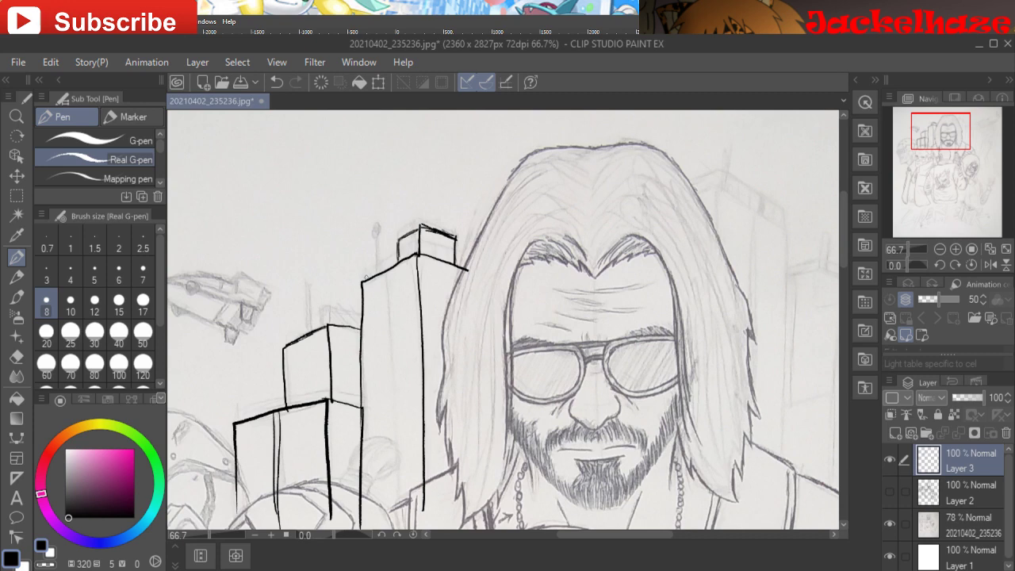
pyautogui.moveTo(363, 276)
pyautogui.mouseDown()
pyautogui.moveTo(442, 247)
pyautogui.moveTo(414, 248)
pyautogui.moveTo(438, 239)
pyautogui.moveTo(421, 246)
pyautogui.moveTo(468, 263)
pyautogui.mouseUp()
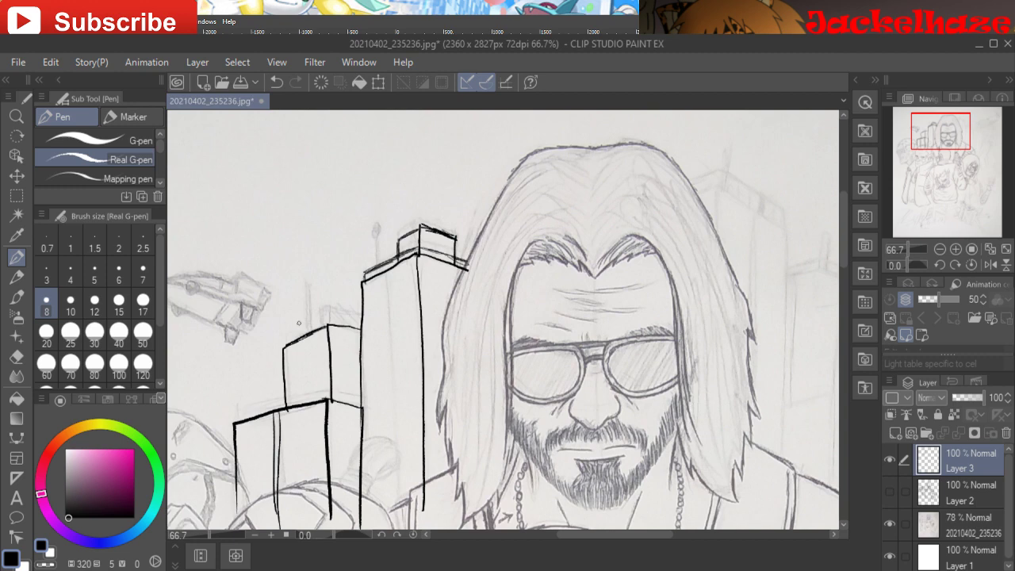
# - Add a rooftop box and thin mast to the mid-height block and an antenna to the tall tower's roof
pyautogui.moveTo(317, 324)
pyautogui.mouseDown()
pyautogui.moveTo(329, 306)
pyautogui.moveTo(327, 325)
pyautogui.moveTo(328, 304)
pyautogui.mouseUp()
pyautogui.moveTo(320, 308); pyautogui.dragTo(361, 313)
pyautogui.moveTo(305, 292); pyautogui.dragTo(305, 330)
pyautogui.moveTo(306, 286)
pyautogui.mouseDown()
pyautogui.moveTo(309, 276)
pyautogui.moveTo(310, 331)
pyautogui.mouseUp()
pyautogui.moveTo(375, 257)
pyautogui.mouseDown()
pyautogui.moveTo(373, 268)
pyautogui.moveTo(377, 238)
pyautogui.mouseUp()
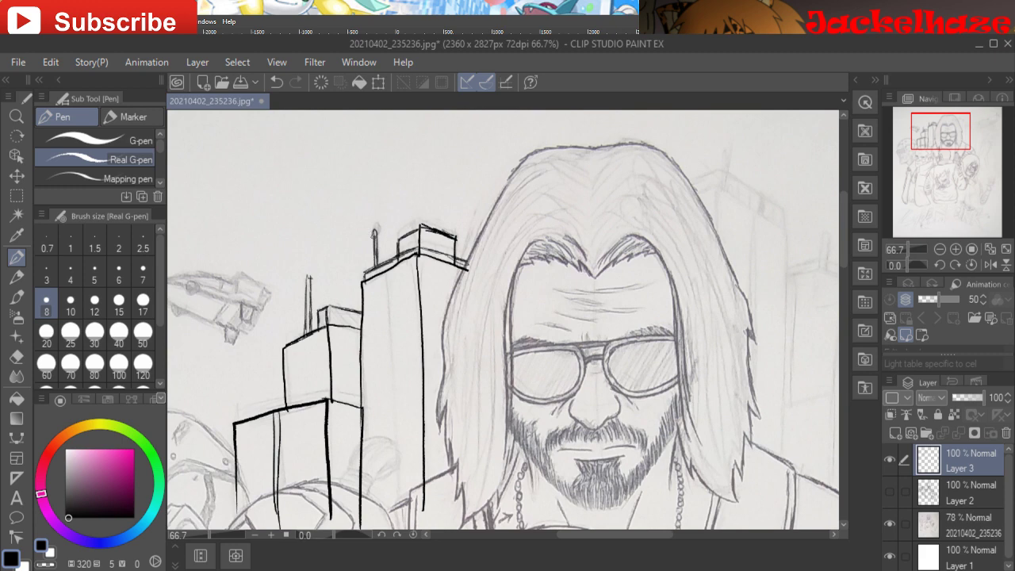
# - Ink the tower emerging on the other side of the bearded man's hair, with its roofline, outer wall and paired vertical lines
pyautogui.moveTo(603, 333)
pyautogui.mouseDown()
pyautogui.moveTo(636, 275)
pyautogui.moveTo(539, 273)
pyautogui.moveTo(216, 334)
pyautogui.mouseUp()
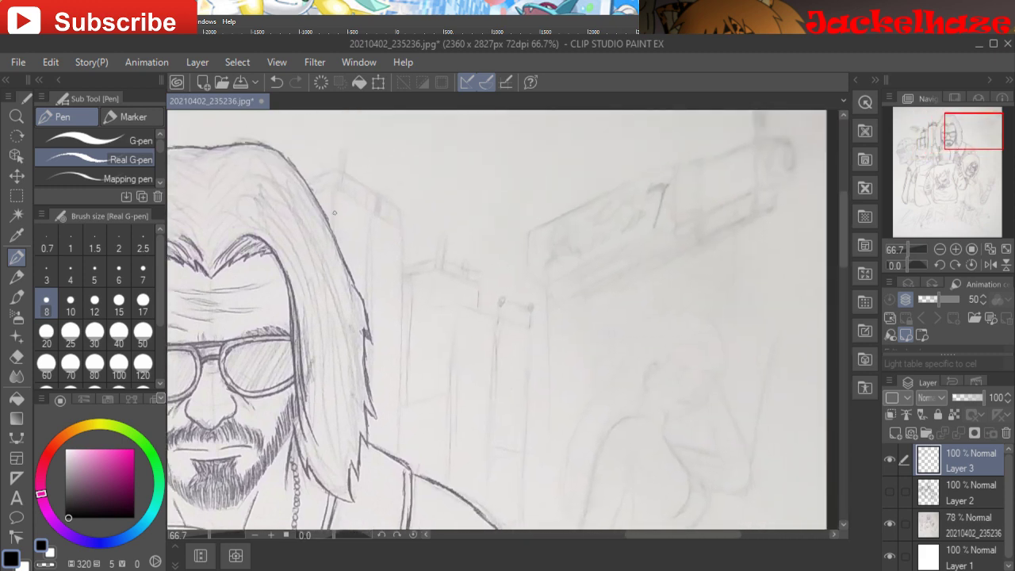
pyautogui.moveTo(334, 190)
pyautogui.mouseDown()
pyautogui.moveTo(331, 231)
pyautogui.moveTo(311, 191)
pyautogui.moveTo(368, 210)
pyautogui.moveTo(403, 237)
pyautogui.mouseUp()
pyautogui.moveTo(404, 300)
pyautogui.mouseDown()
pyautogui.moveTo(403, 264)
pyautogui.moveTo(398, 462)
pyautogui.moveTo(396, 369)
pyautogui.mouseUp()
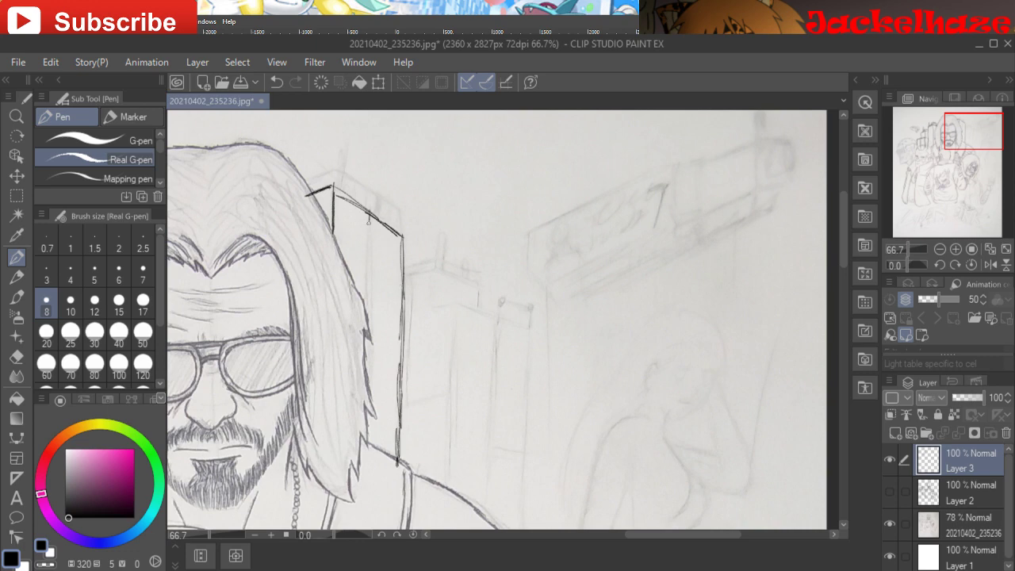
pyautogui.moveTo(368, 221); pyautogui.dragTo(361, 389)
pyautogui.moveTo(374, 217); pyautogui.dragTo(360, 414)
pyautogui.moveTo(368, 340); pyautogui.dragTo(361, 446)
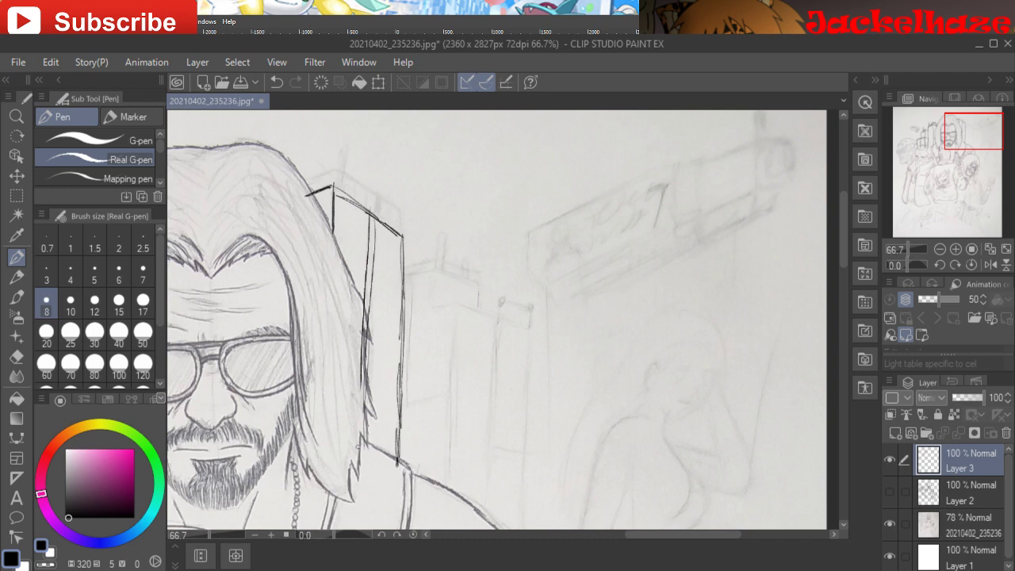
# - Ink the rooflines of the next two buildings and the inner wall of the shorter one, redrawing the slanted wall line
pyautogui.moveTo(406, 279)
pyautogui.mouseDown()
pyautogui.moveTo(478, 289)
pyautogui.moveTo(480, 315)
pyautogui.moveTo(456, 306)
pyautogui.moveTo(526, 334)
pyautogui.mouseUp()
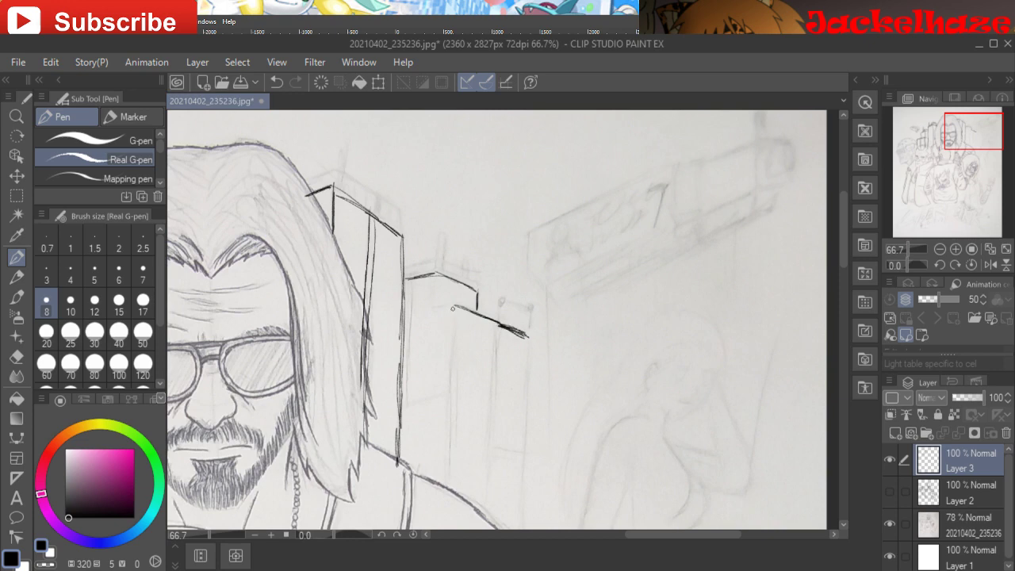
pyautogui.moveTo(453, 308); pyautogui.dragTo(439, 508)
pyautogui.hotkey('ctrl', 'z')
pyautogui.moveTo(455, 304); pyautogui.dragTo(451, 499)
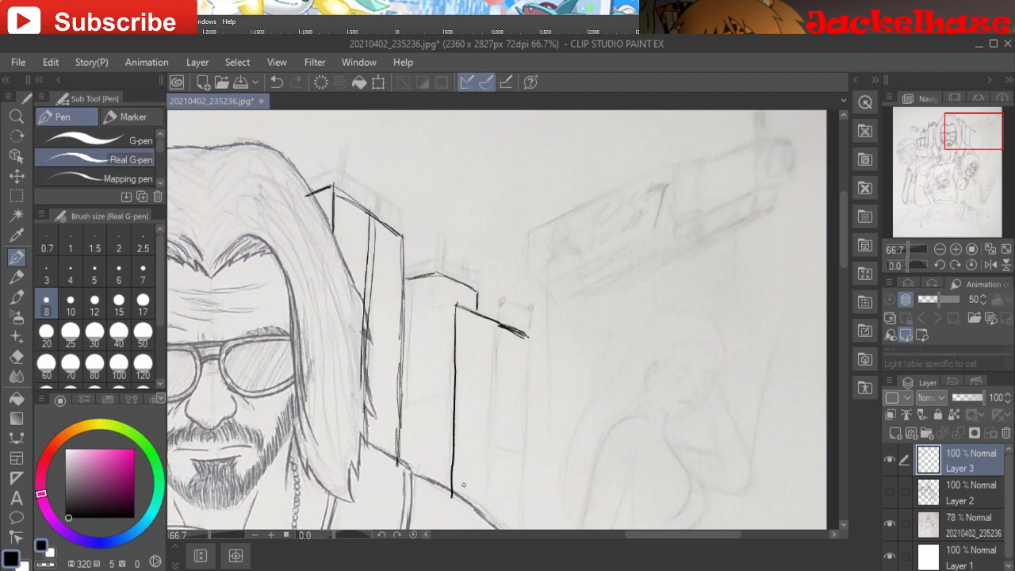
# - Ink the outer wall of the shortest building down to the bearded man's shoulder, redoing its lower end
pyautogui.moveTo(527, 334); pyautogui.dragTo(523, 529)
pyautogui.moveTo(198, 432)
pyautogui.mouseDown()
pyautogui.moveTo(207, 450)
pyautogui.moveTo(189, 265)
pyautogui.moveTo(180, 265)
pyautogui.mouseUp()
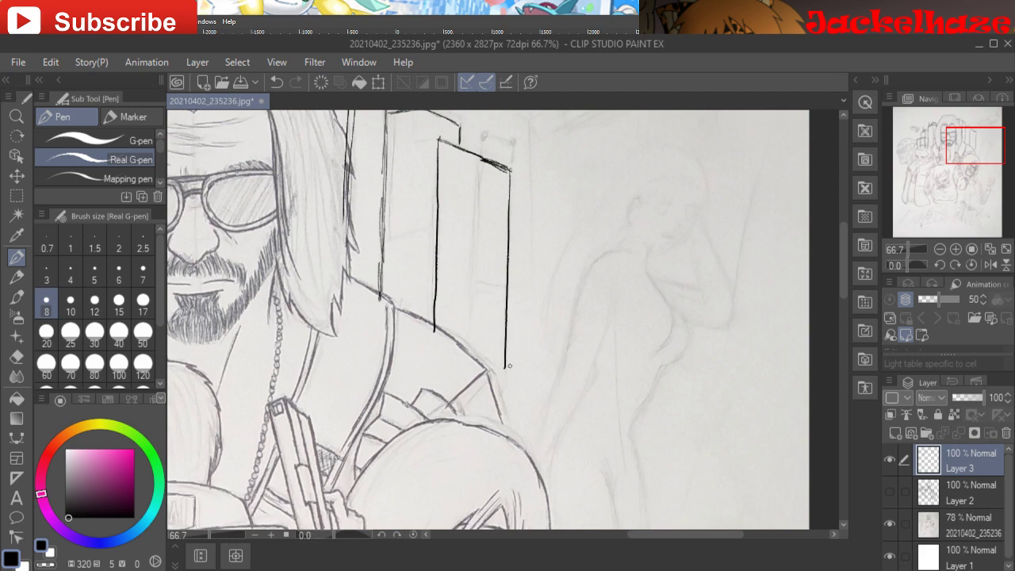
pyautogui.moveTo(503, 366); pyautogui.dragTo(506, 449)
pyautogui.click(276, 82)
pyautogui.moveTo(504, 378); pyautogui.dragTo(505, 437)
pyautogui.moveTo(506, 333); pyautogui.dragTo(549, 481)
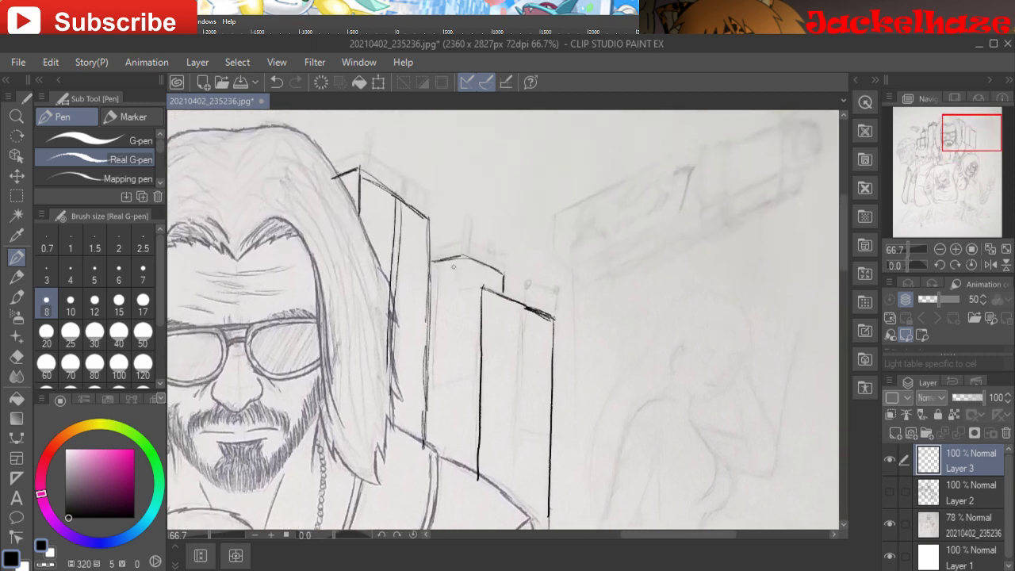
# - Add a parapet and antenna to the middle building and a framed sign with posts on the shortest building's roof
pyautogui.moveTo(435, 248)
pyautogui.mouseDown()
pyautogui.moveTo(464, 246)
pyautogui.moveTo(505, 270)
pyautogui.mouseUp()
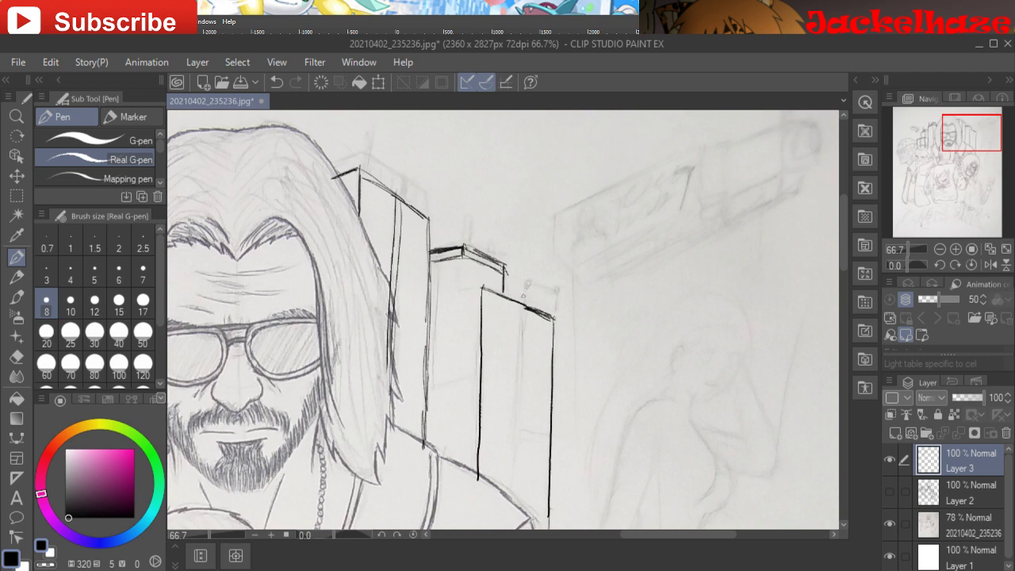
pyautogui.moveTo(557, 300)
pyautogui.mouseDown()
pyautogui.moveTo(556, 319)
pyautogui.moveTo(555, 295)
pyautogui.mouseUp()
pyautogui.moveTo(528, 276)
pyautogui.mouseDown()
pyautogui.moveTo(527, 299)
pyautogui.moveTo(559, 296)
pyautogui.mouseUp()
pyautogui.moveTo(466, 217); pyautogui.dragTo(469, 246)
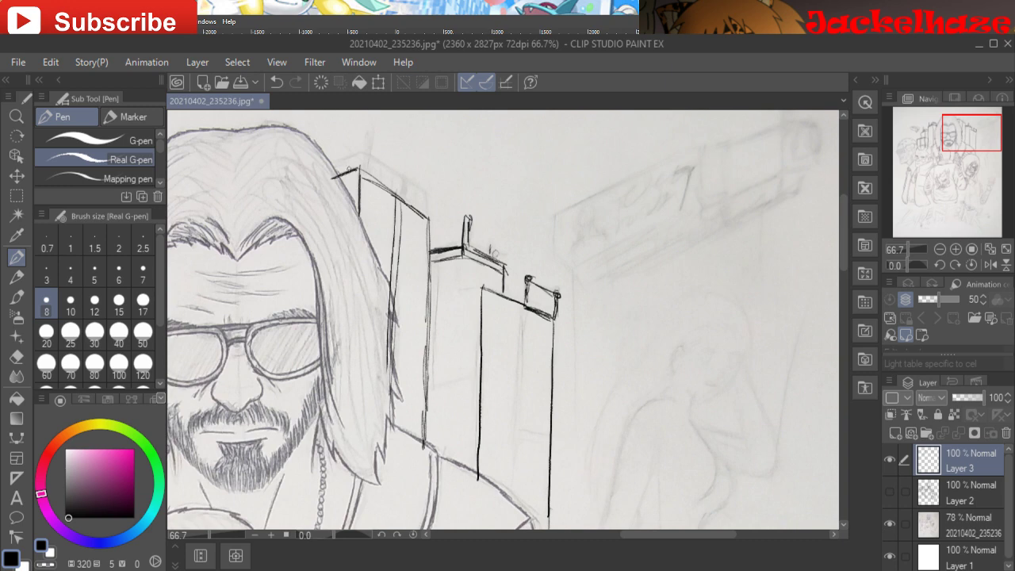
# - Ink the parapet along the roof of the tower nearest the bearded man's hair and top it with an antenna
pyautogui.moveTo(333, 175); pyautogui.dragTo(369, 159)
pyautogui.moveTo(360, 156)
pyautogui.mouseDown()
pyautogui.moveTo(360, 170)
pyautogui.moveTo(423, 204)
pyautogui.moveTo(428, 222)
pyautogui.mouseUp()
pyautogui.moveTo(408, 195); pyautogui.dragTo(427, 211)
pyautogui.moveTo(365, 136); pyautogui.dragTo(367, 165)
pyautogui.moveTo(370, 126); pyautogui.dragTo(373, 164)
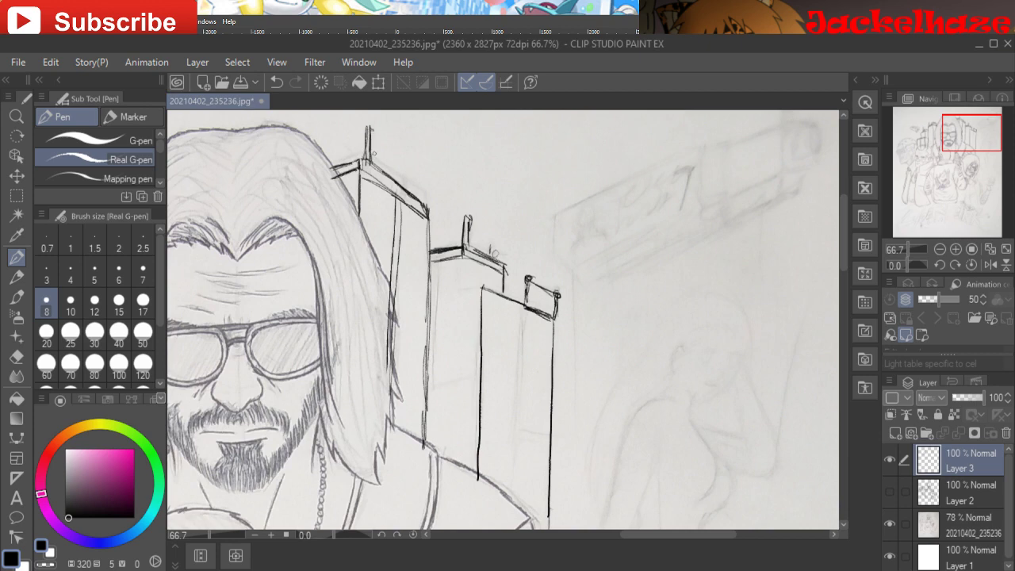
# - Add a new layer above the skyline layer and check the inked skyline by hiding and showing Layer 3
pyautogui.click(940, 249)
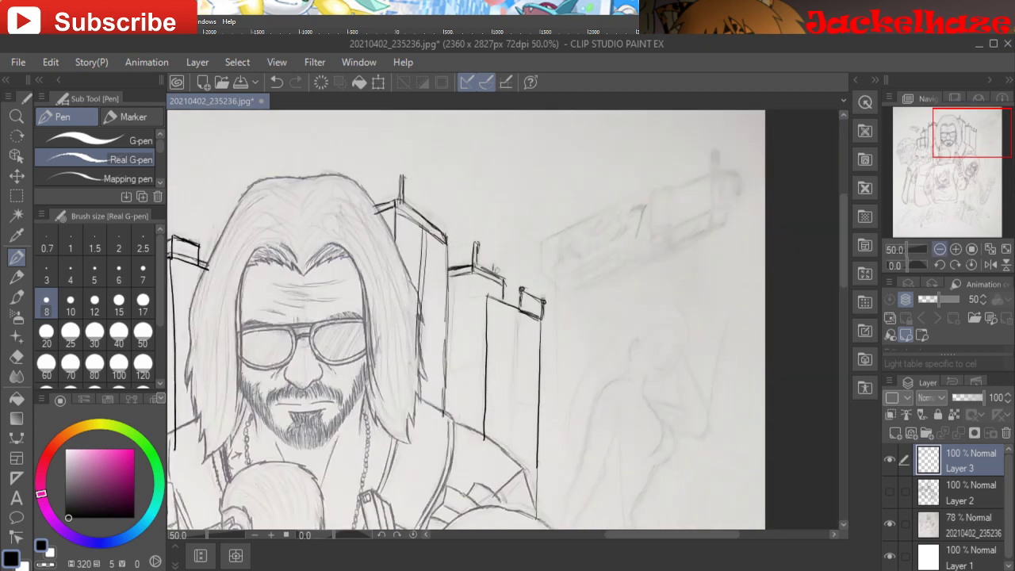
pyautogui.click(940, 249)
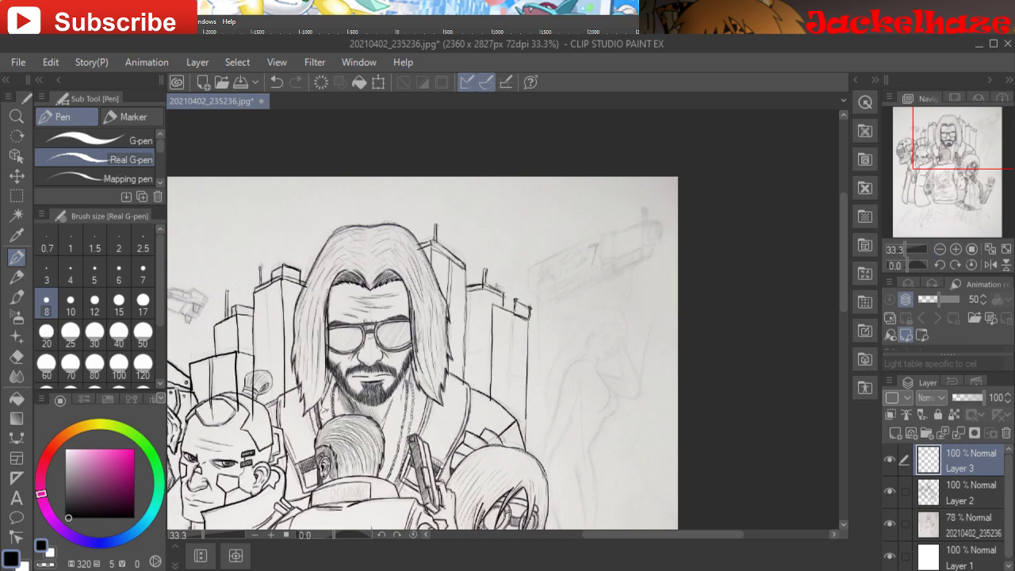
pyautogui.moveTo(476, 357); pyautogui.dragTo(562, 246)
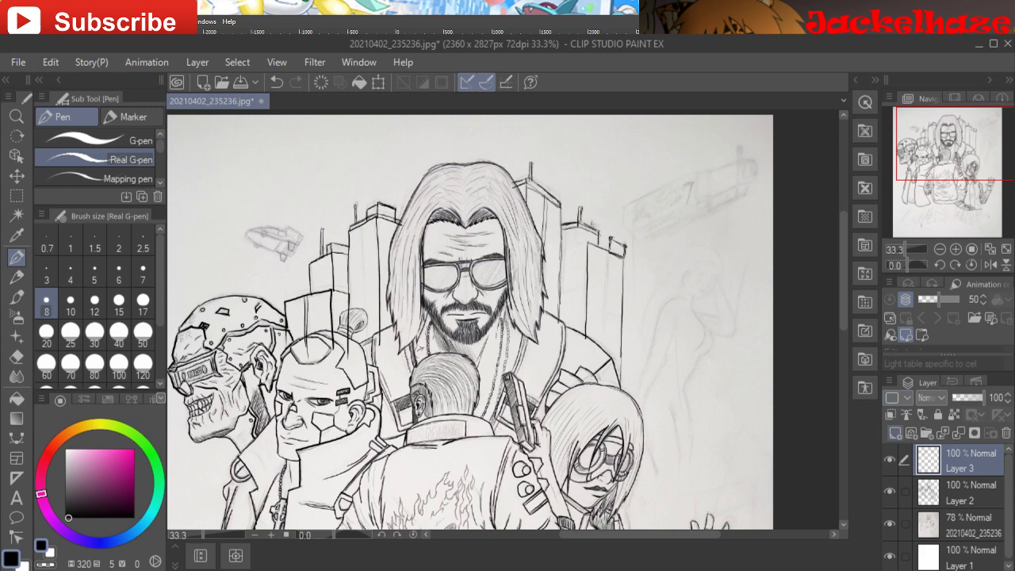
pyautogui.click(896, 433)
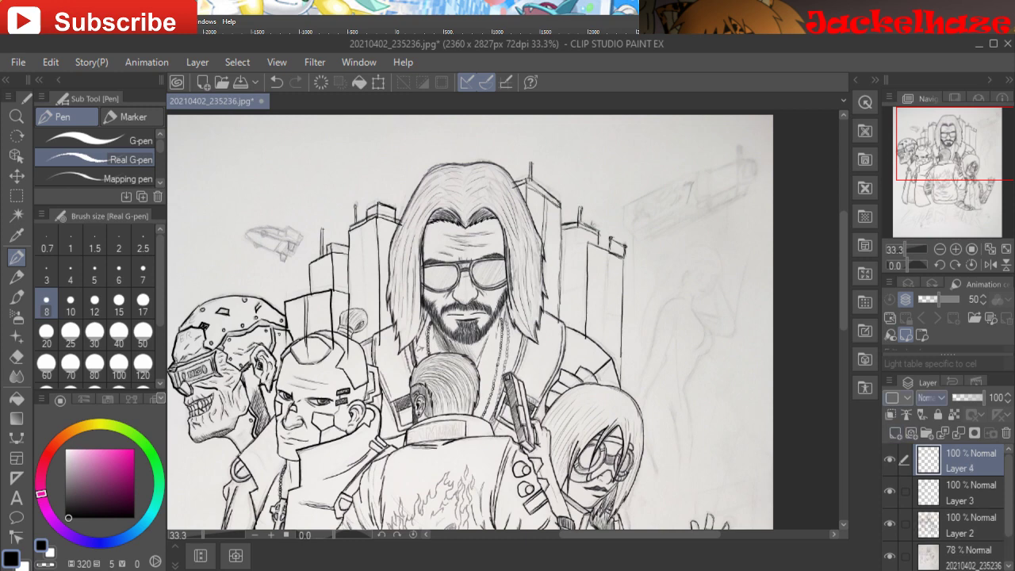
pyautogui.click(890, 492)
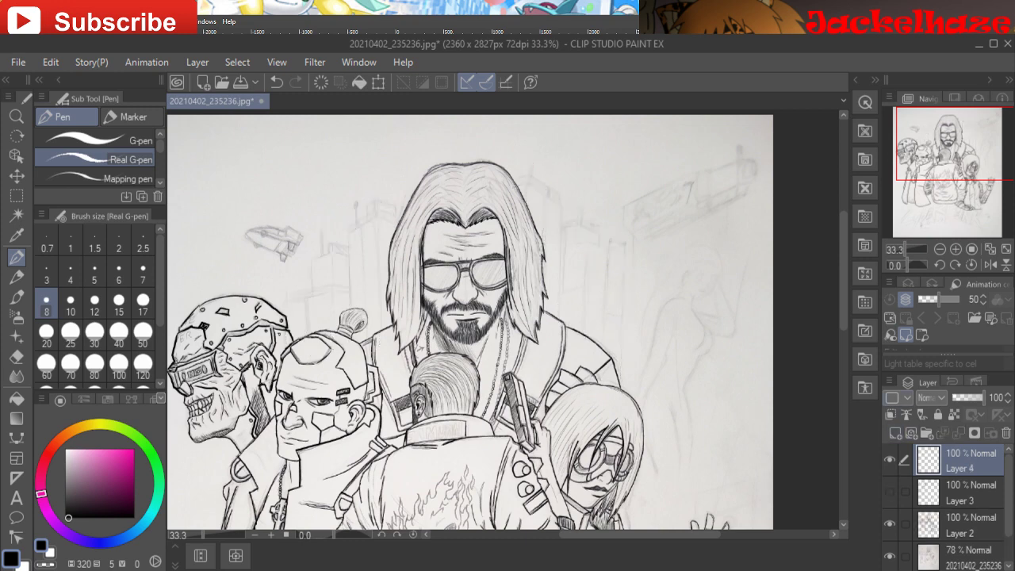
pyautogui.click(890, 492)
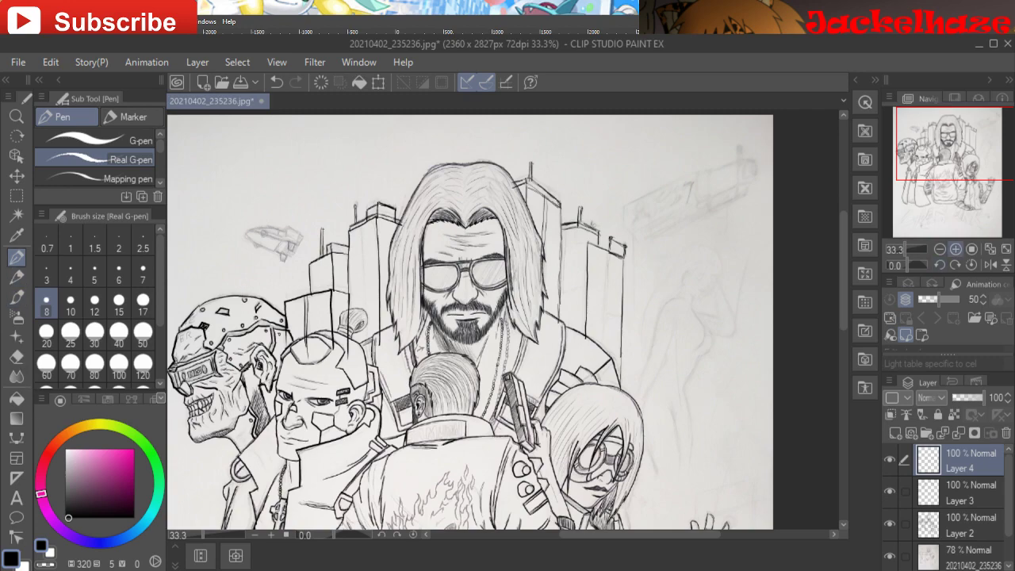
# - Ink the round window and the rear hatch of the small flying vehicle beside the skyline
pyautogui.click(956, 250)
pyautogui.click(956, 249)
pyautogui.moveTo(955, 142); pyautogui.dragTo(920, 132)
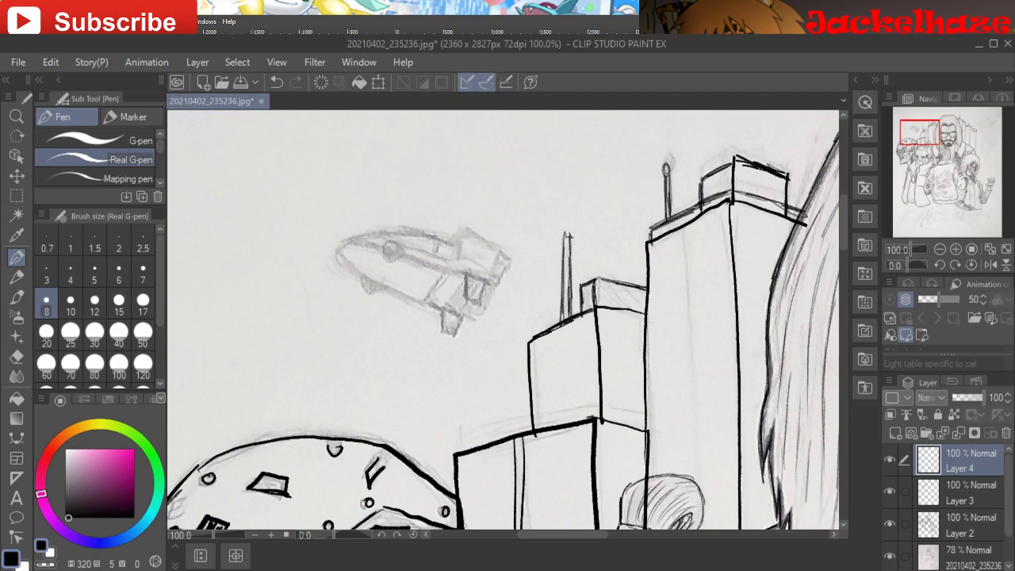
pyautogui.moveTo(399, 246); pyautogui.dragTo(394, 255)
pyautogui.moveTo(467, 275)
pyautogui.mouseDown()
pyautogui.moveTo(468, 302)
pyautogui.moveTo(468, 292)
pyautogui.moveTo(483, 305)
pyautogui.moveTo(468, 277)
pyautogui.mouseUp()
pyautogui.rightClick(471, 279)
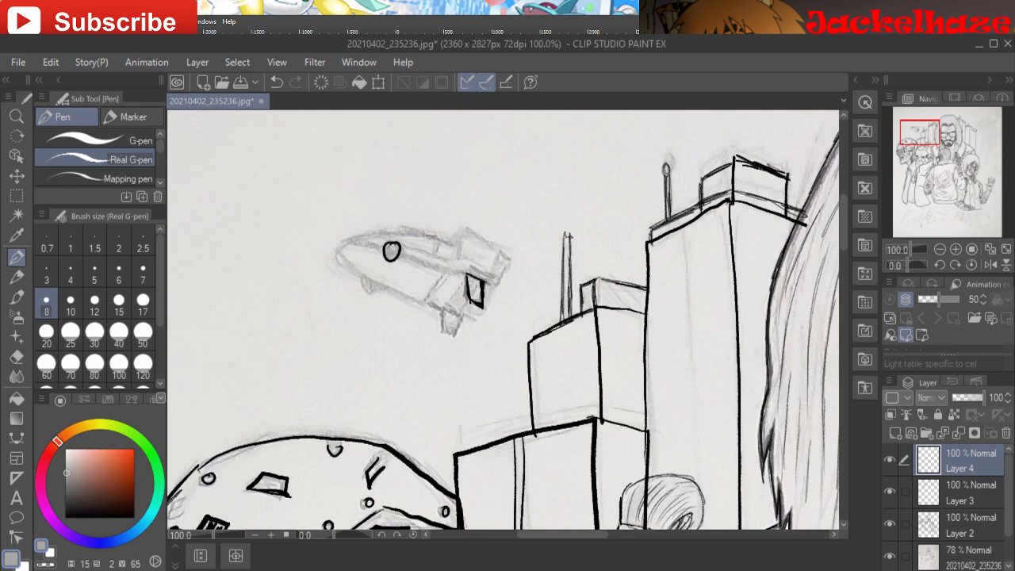
# - Return the pen to near-black and ink the flying vehicle's hull, rear section, lower fin and underside
pyautogui.click(65, 508)
pyautogui.moveTo(481, 278)
pyautogui.mouseDown()
pyautogui.moveTo(495, 282)
pyautogui.moveTo(340, 243)
pyautogui.moveTo(362, 273)
pyautogui.moveTo(342, 254)
pyautogui.moveTo(391, 228)
pyautogui.moveTo(422, 237)
pyautogui.moveTo(430, 253)
pyautogui.moveTo(434, 238)
pyautogui.moveTo(421, 236)
pyautogui.moveTo(455, 241)
pyautogui.moveTo(436, 256)
pyautogui.moveTo(458, 265)
pyautogui.moveTo(454, 242)
pyautogui.moveTo(466, 230)
pyautogui.moveTo(459, 258)
pyautogui.moveTo(501, 249)
pyautogui.moveTo(497, 277)
pyautogui.moveTo(509, 262)
pyautogui.mouseUp()
pyautogui.moveTo(509, 261); pyautogui.dragTo(503, 269)
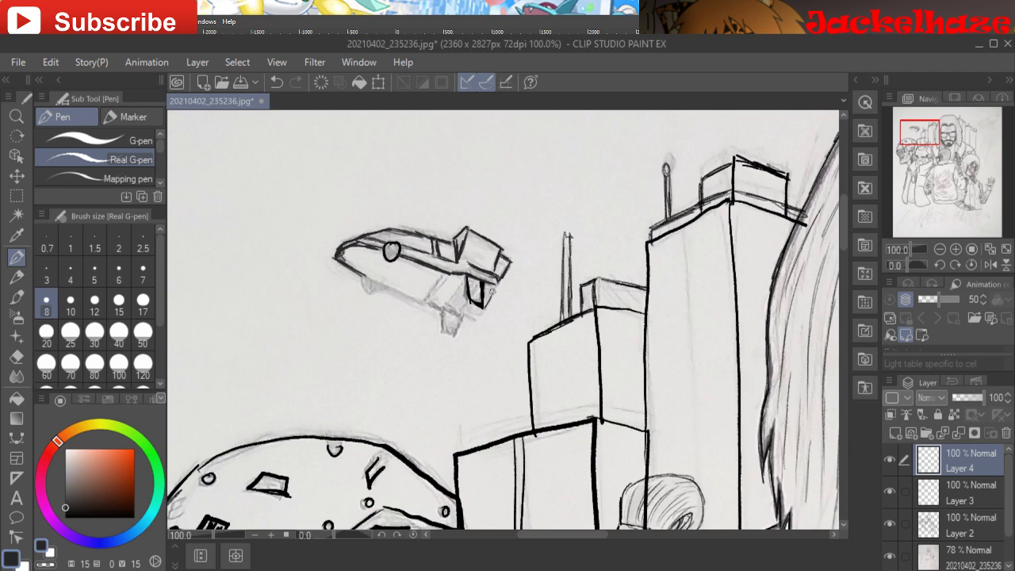
pyautogui.moveTo(483, 308)
pyautogui.mouseDown()
pyautogui.moveTo(496, 285)
pyautogui.moveTo(479, 319)
pyautogui.moveTo(428, 302)
pyautogui.moveTo(452, 274)
pyautogui.moveTo(442, 332)
pyautogui.moveTo(456, 334)
pyautogui.moveTo(461, 315)
pyautogui.mouseUp()
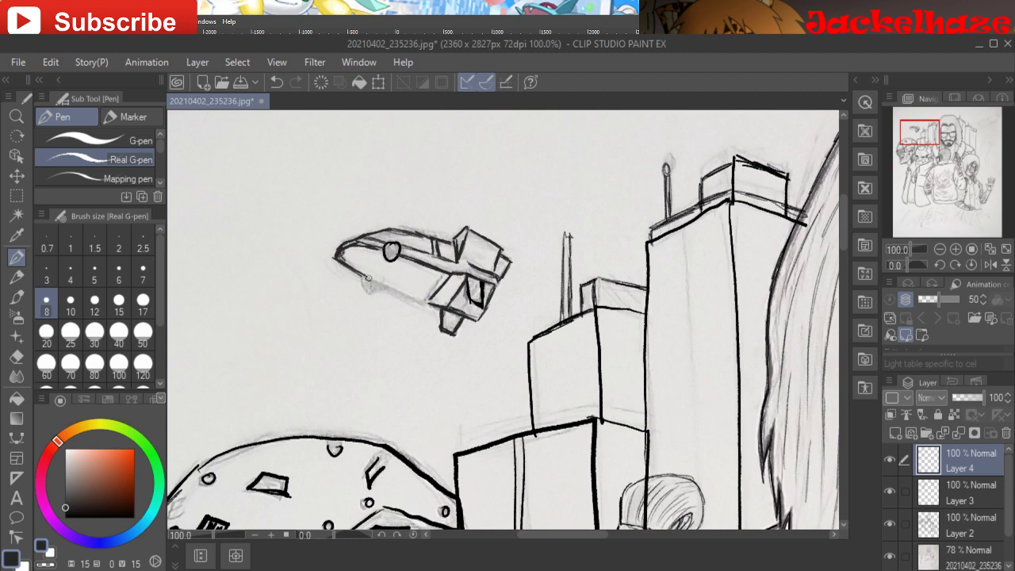
pyautogui.moveTo(365, 279)
pyautogui.mouseDown()
pyautogui.moveTo(389, 291)
pyautogui.moveTo(365, 276)
pyautogui.moveTo(430, 298)
pyautogui.mouseUp()
# - Ink the slanted rectangular billboard frame on the airship's side, reinforcing its lower edge
pyautogui.moveTo(921, 132)
pyautogui.mouseDown()
pyautogui.moveTo(943, 139)
pyautogui.moveTo(986, 121)
pyautogui.mouseUp()
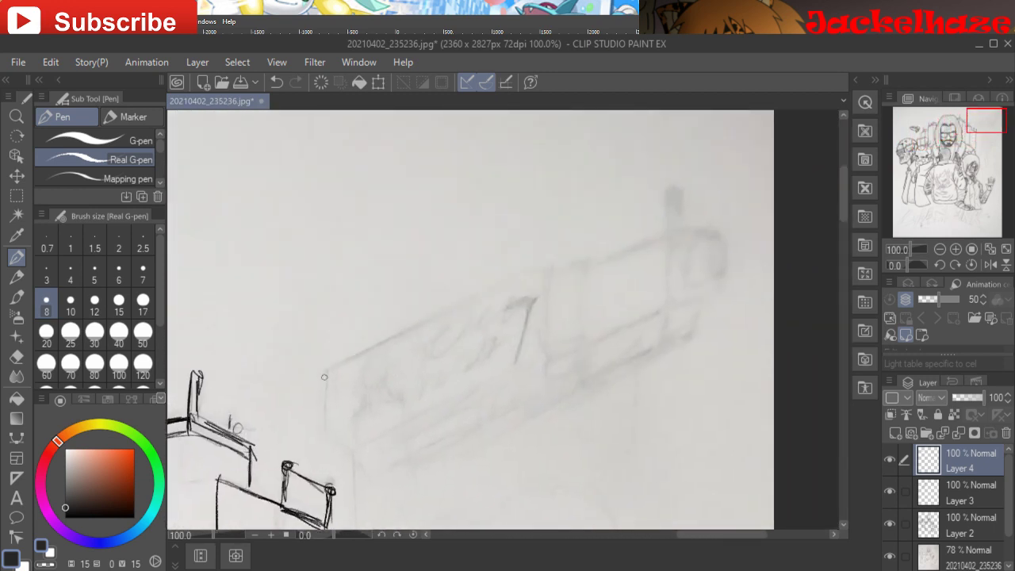
pyautogui.moveTo(325, 372); pyautogui.dragTo(335, 456)
pyautogui.moveTo(323, 371)
pyautogui.mouseDown()
pyautogui.moveTo(551, 267)
pyautogui.moveTo(550, 359)
pyautogui.mouseUp()
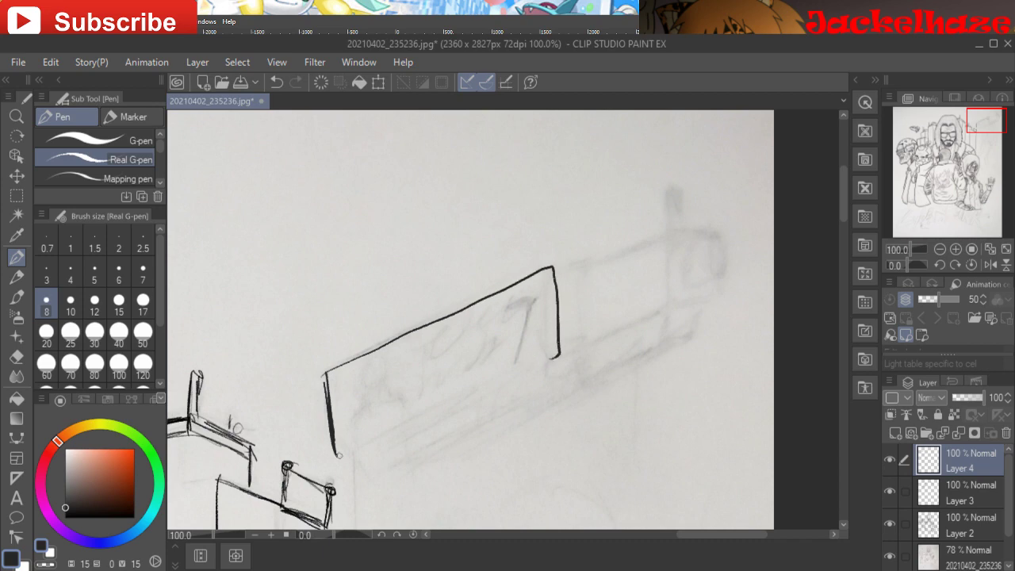
pyautogui.moveTo(339, 456); pyautogui.dragTo(560, 357)
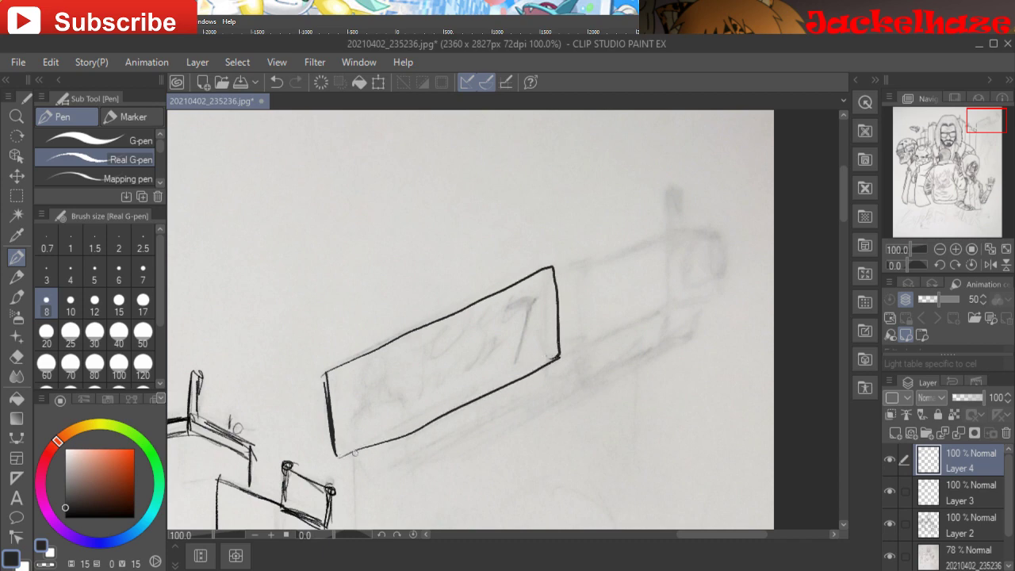
pyautogui.moveTo(338, 456); pyautogui.dragTo(437, 411)
# - Ink the airship's hull sections beyond the billboard, including the panel, the round engine at the end and the lower hull edge
pyautogui.moveTo(579, 267); pyautogui.dragTo(558, 274)
pyautogui.moveTo(587, 298)
pyautogui.mouseDown()
pyautogui.moveTo(592, 333)
pyautogui.moveTo(593, 266)
pyautogui.moveTo(600, 343)
pyautogui.moveTo(666, 313)
pyautogui.moveTo(618, 330)
pyautogui.mouseUp()
pyautogui.moveTo(597, 266)
pyautogui.mouseDown()
pyautogui.moveTo(669, 241)
pyautogui.moveTo(670, 297)
pyautogui.moveTo(665, 255)
pyautogui.moveTo(665, 279)
pyautogui.mouseUp()
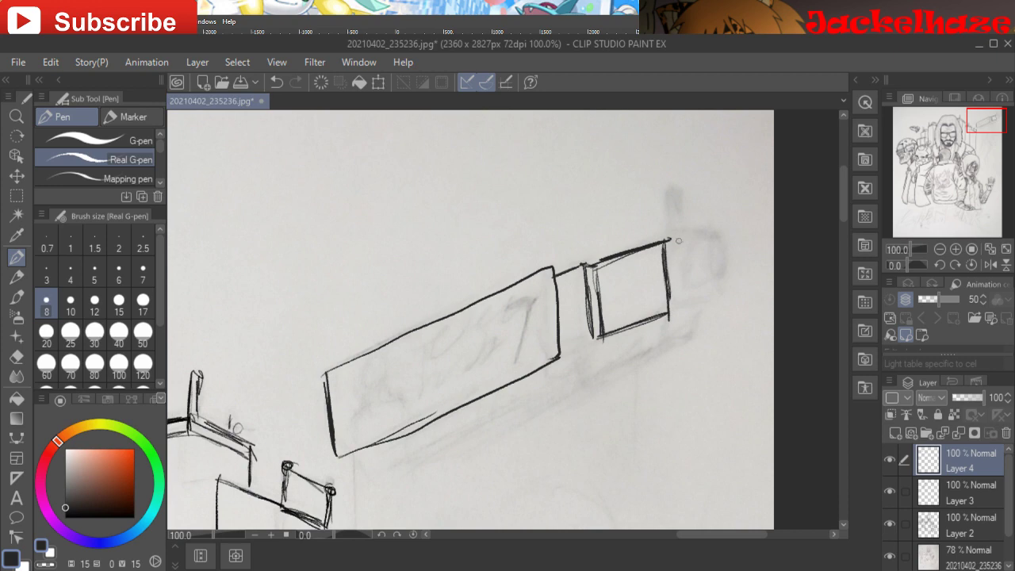
pyautogui.moveTo(664, 238)
pyautogui.mouseDown()
pyautogui.moveTo(722, 243)
pyautogui.moveTo(714, 279)
pyautogui.moveTo(693, 242)
pyautogui.moveTo(686, 272)
pyautogui.moveTo(686, 261)
pyautogui.moveTo(690, 288)
pyautogui.moveTo(726, 276)
pyautogui.moveTo(712, 311)
pyautogui.moveTo(680, 341)
pyautogui.moveTo(581, 382)
pyautogui.moveTo(582, 365)
pyautogui.moveTo(581, 381)
pyautogui.mouseUp()
pyautogui.moveTo(593, 343); pyautogui.dragTo(560, 358)
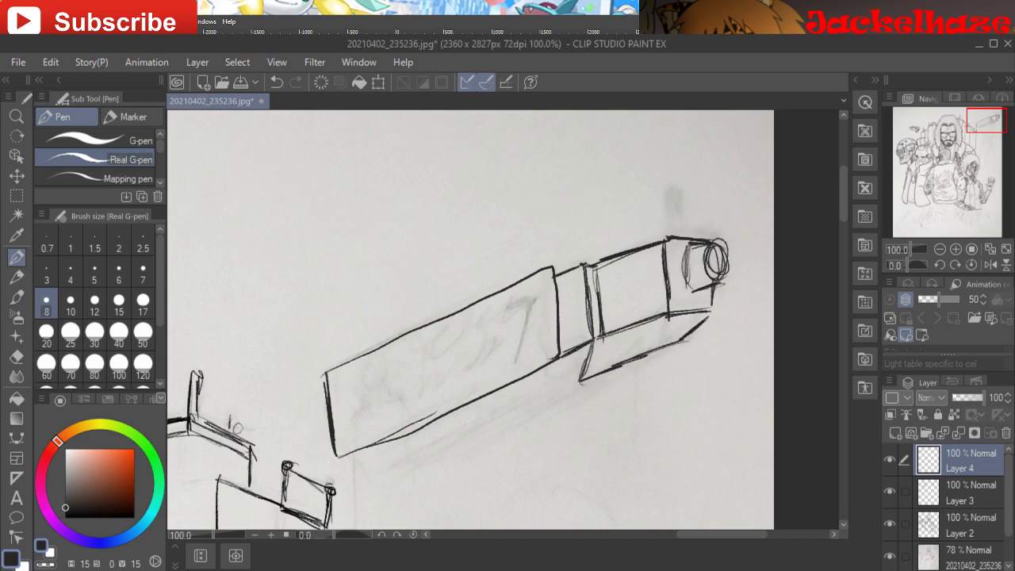
# - Ink the airship's long keel below the billboard and close off its pointed near end
pyautogui.moveTo(683, 340); pyautogui.dragTo(679, 352)
pyautogui.moveTo(683, 348); pyautogui.dragTo(564, 396)
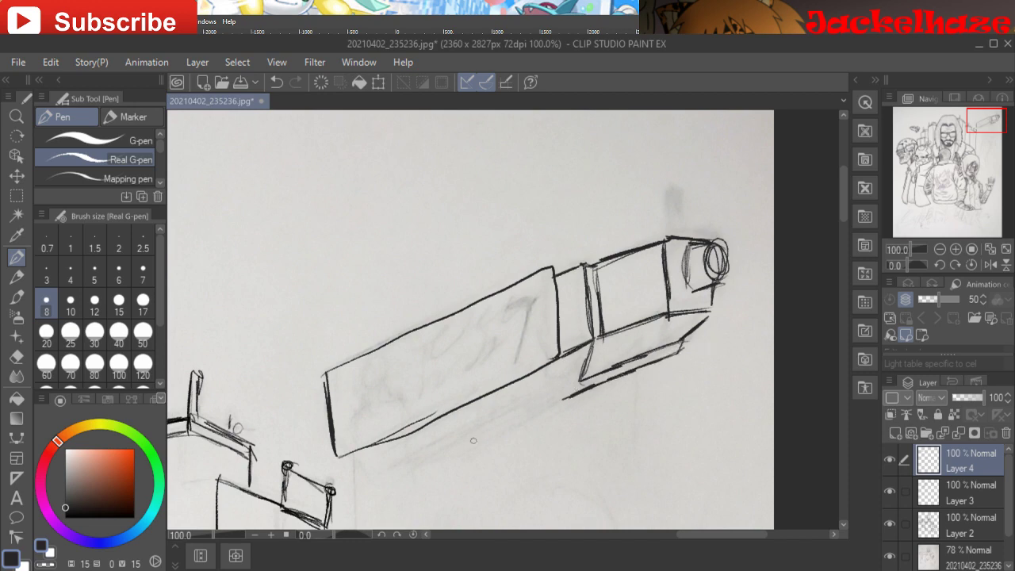
pyautogui.moveTo(460, 459)
pyautogui.mouseDown()
pyautogui.moveTo(557, 405)
pyautogui.moveTo(508, 433)
pyautogui.mouseUp()
pyautogui.moveTo(394, 472)
pyautogui.mouseDown()
pyautogui.moveTo(581, 382)
pyautogui.moveTo(547, 403)
pyautogui.mouseUp()
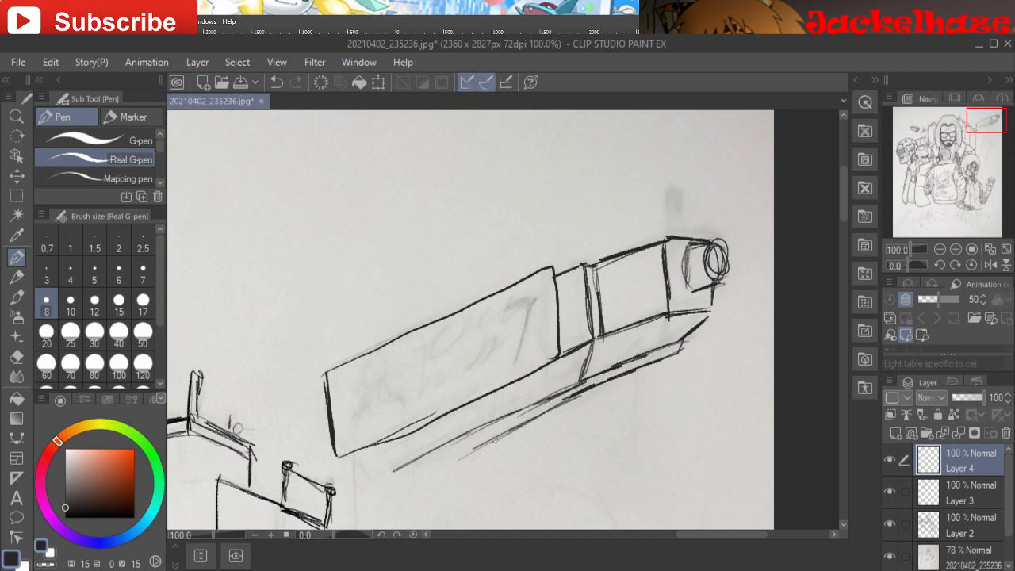
pyautogui.moveTo(474, 446)
pyautogui.mouseDown()
pyautogui.moveTo(408, 467)
pyautogui.moveTo(384, 459)
pyautogui.moveTo(391, 469)
pyautogui.mouseUp()
pyautogui.moveTo(387, 463); pyautogui.dragTo(405, 470)
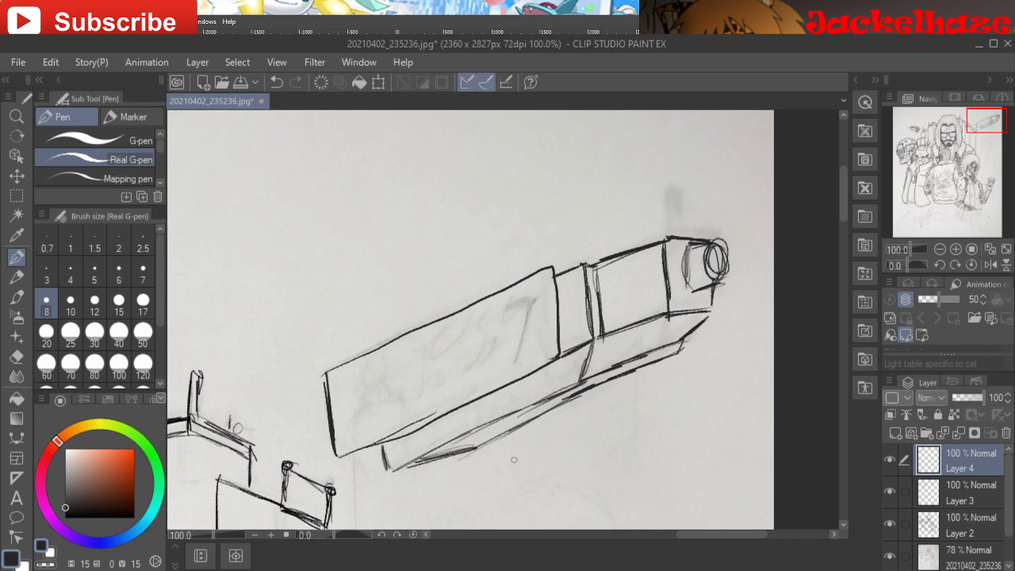
# - Ink the slanted 7-shaped mark and a long-haired figure's portrait inside the airship's billboard
pyautogui.moveTo(537, 391); pyautogui.dragTo(541, 371)
pyautogui.moveTo(506, 311)
pyautogui.mouseDown()
pyautogui.moveTo(512, 304)
pyautogui.moveTo(535, 299)
pyautogui.moveTo(516, 362)
pyautogui.mouseUp()
pyautogui.moveTo(537, 299); pyautogui.dragTo(520, 339)
pyautogui.moveTo(380, 364)
pyautogui.mouseDown()
pyautogui.moveTo(365, 393)
pyautogui.moveTo(366, 369)
pyautogui.moveTo(383, 381)
pyautogui.moveTo(372, 391)
pyautogui.moveTo(373, 378)
pyautogui.moveTo(364, 397)
pyautogui.moveTo(373, 403)
pyautogui.moveTo(385, 380)
pyautogui.moveTo(368, 403)
pyautogui.moveTo(383, 401)
pyautogui.moveTo(351, 418)
pyautogui.moveTo(397, 401)
pyautogui.moveTo(407, 420)
pyautogui.moveTo(352, 429)
pyautogui.moveTo(356, 441)
pyautogui.moveTo(370, 448)
pyautogui.moveTo(361, 441)
pyautogui.moveTo(372, 426)
pyautogui.moveTo(396, 421)
pyautogui.mouseUp()
pyautogui.click(367, 407)
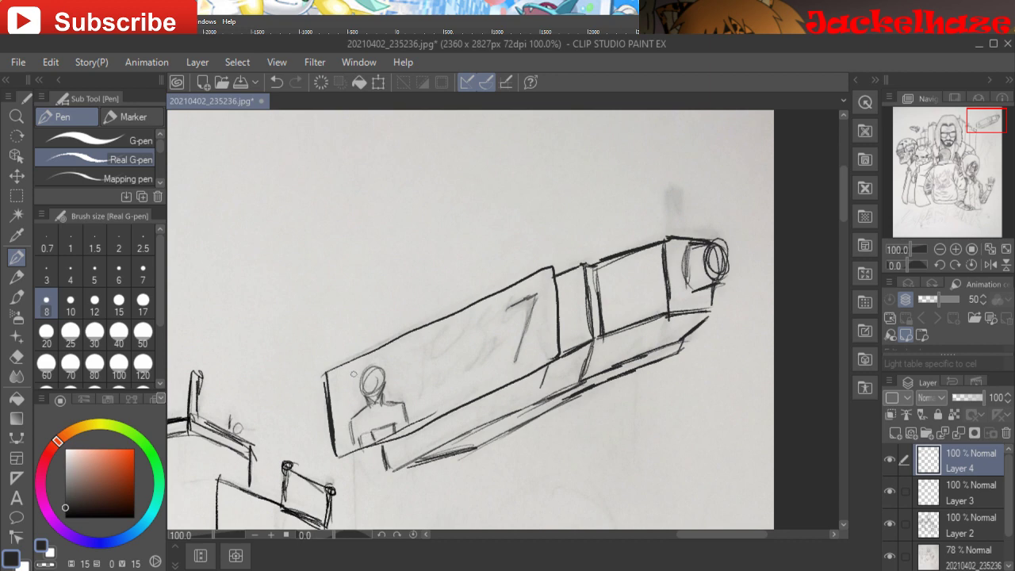
pyautogui.moveTo(354, 399); pyautogui.dragTo(343, 441)
pyautogui.moveTo(372, 361)
pyautogui.mouseDown()
pyautogui.moveTo(394, 361)
pyautogui.moveTo(390, 383)
pyautogui.moveTo(400, 402)
pyautogui.mouseUp()
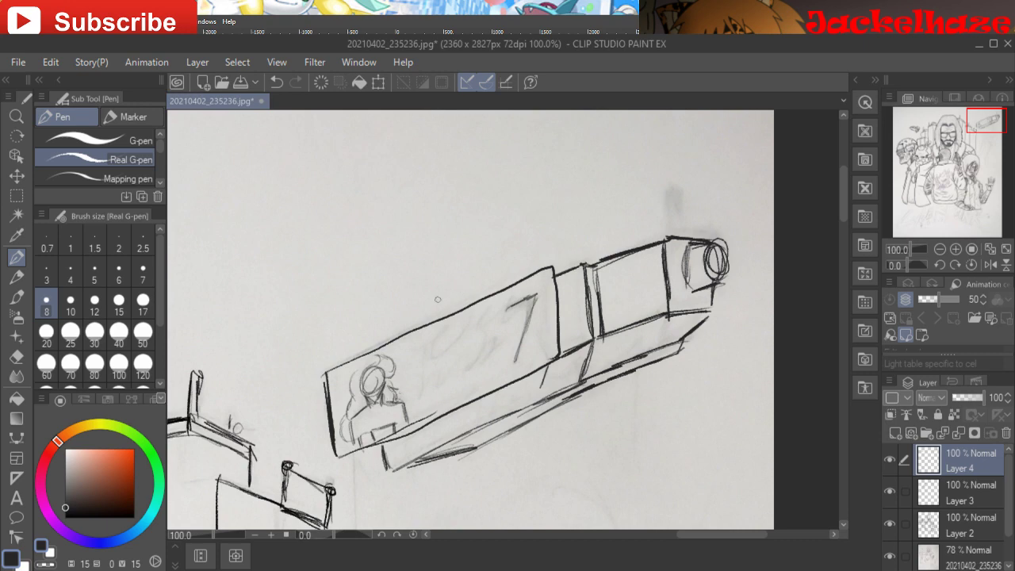
# - Hand-letter "NEWS" beside the portrait on the billboard with a short three-letter word above it
pyautogui.moveTo(419, 379)
pyautogui.mouseDown()
pyautogui.moveTo(418, 419)
pyautogui.moveTo(454, 354)
pyautogui.moveTo(448, 394)
pyautogui.moveTo(471, 354)
pyautogui.mouseUp()
pyautogui.moveTo(446, 390)
pyautogui.mouseDown()
pyautogui.moveTo(502, 338)
pyautogui.moveTo(487, 375)
pyautogui.mouseUp()
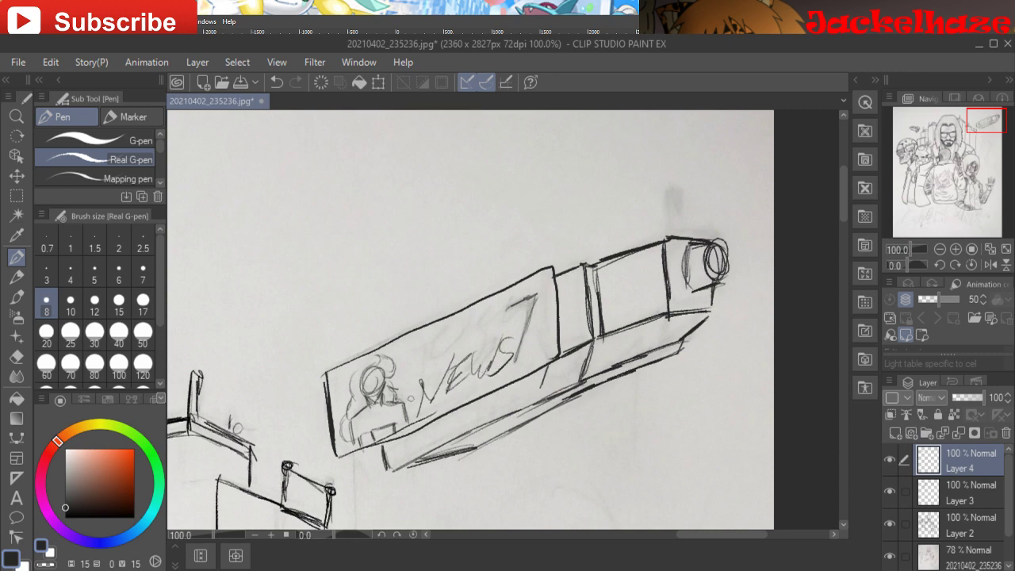
pyautogui.moveTo(423, 338); pyautogui.dragTo(424, 373)
pyautogui.moveTo(411, 353)
pyautogui.mouseDown()
pyautogui.moveTo(459, 321)
pyautogui.moveTo(435, 332)
pyautogui.mouseUp()
pyautogui.moveTo(477, 305)
pyautogui.mouseDown()
pyautogui.moveTo(453, 355)
pyautogui.moveTo(511, 299)
pyautogui.mouseUp()
# - Ink an upright antenna on top of the airship's far end and small round bolts at the billboard's four corners
pyautogui.moveTo(668, 238)
pyautogui.mouseDown()
pyautogui.moveTo(667, 193)
pyautogui.moveTo(666, 238)
pyautogui.mouseUp()
pyautogui.moveTo(668, 193)
pyautogui.mouseDown()
pyautogui.moveTo(679, 192)
pyautogui.moveTo(677, 226)
pyautogui.moveTo(712, 246)
pyautogui.mouseUp()
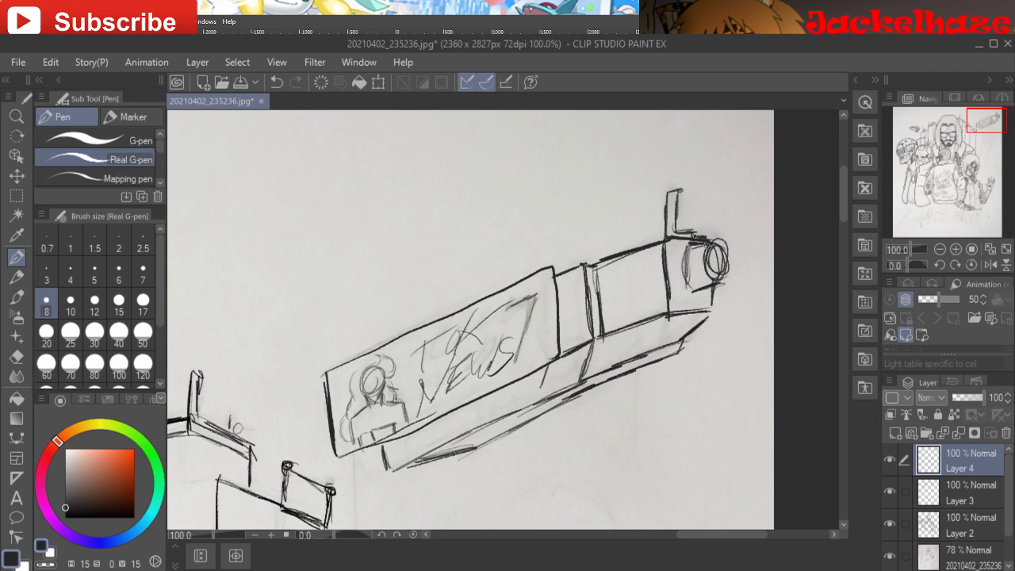
pyautogui.moveTo(325, 369)
pyautogui.mouseDown()
pyautogui.moveTo(320, 380)
pyautogui.moveTo(327, 370)
pyautogui.mouseUp()
pyautogui.moveTo(559, 267)
pyautogui.mouseDown()
pyautogui.moveTo(549, 269)
pyautogui.moveTo(557, 265)
pyautogui.mouseUp()
pyautogui.moveTo(555, 354); pyautogui.dragTo(562, 355)
pyautogui.moveTo(328, 464); pyautogui.dragTo(338, 455)
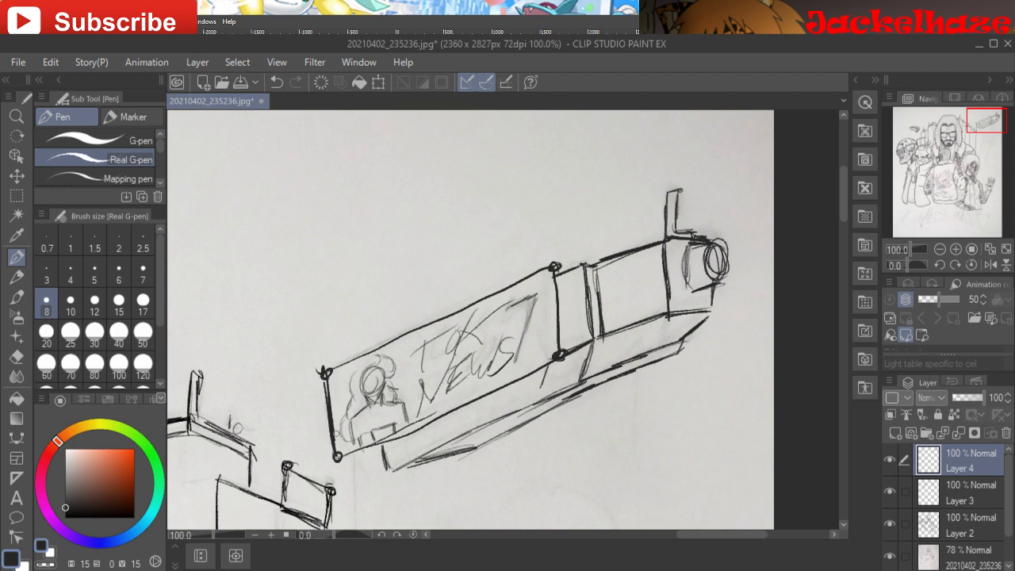
# - Add a new layer above the vehicle line art and check the inked vehicles by hiding and showing Layer 4
pyautogui.click(956, 249)
pyautogui.click(940, 249)
pyautogui.click(940, 249)
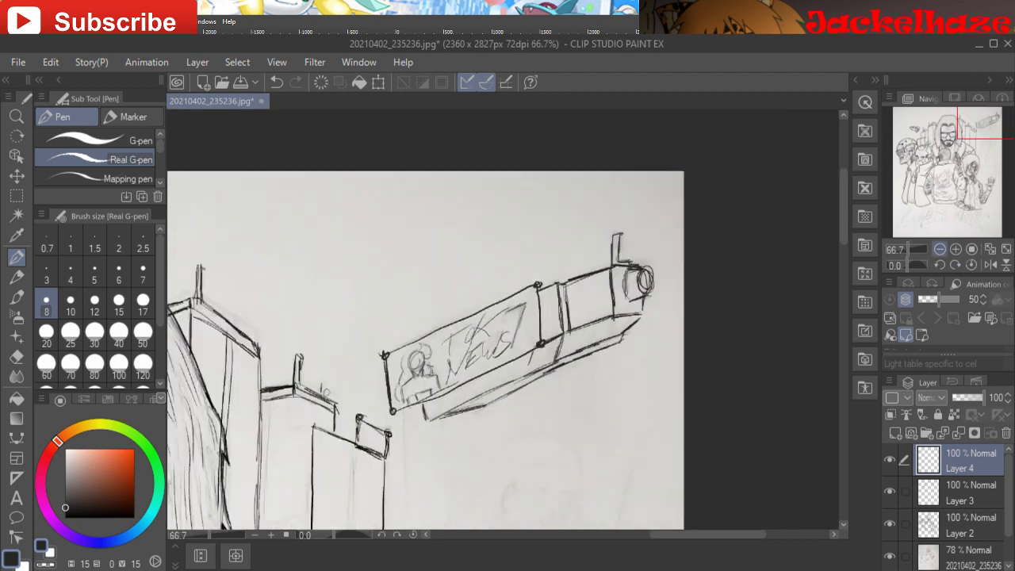
pyautogui.click(940, 249)
pyautogui.click(940, 249)
pyautogui.click(940, 249)
pyautogui.moveTo(986, 119); pyautogui.dragTo(965, 154)
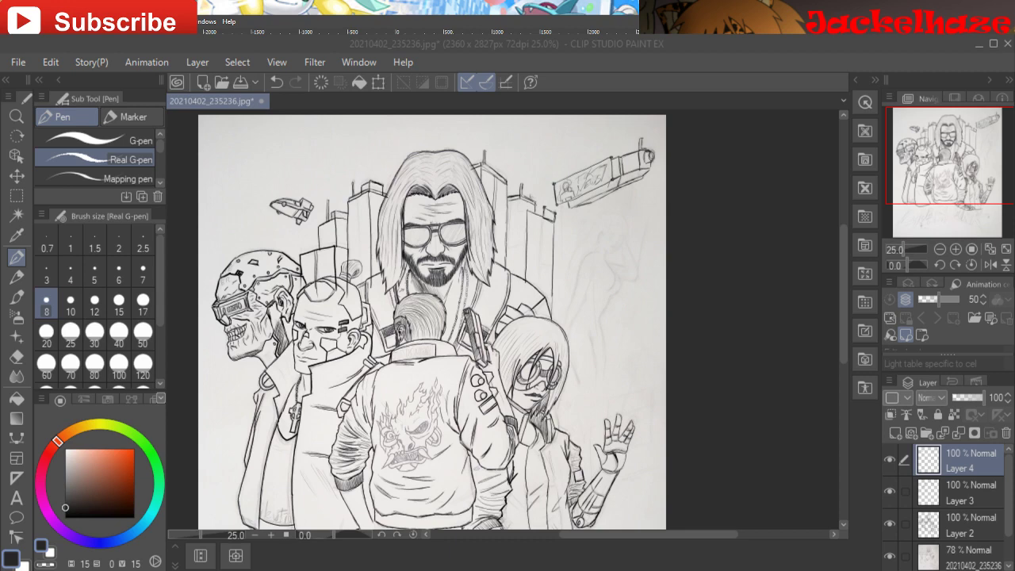
pyautogui.click(895, 433)
pyautogui.click(890, 460)
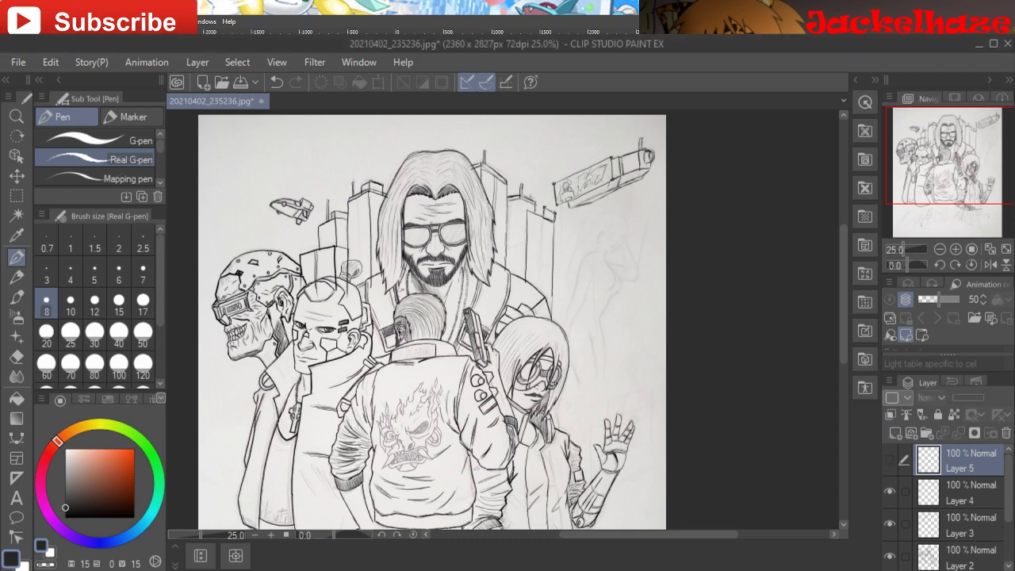
pyautogui.click(890, 460)
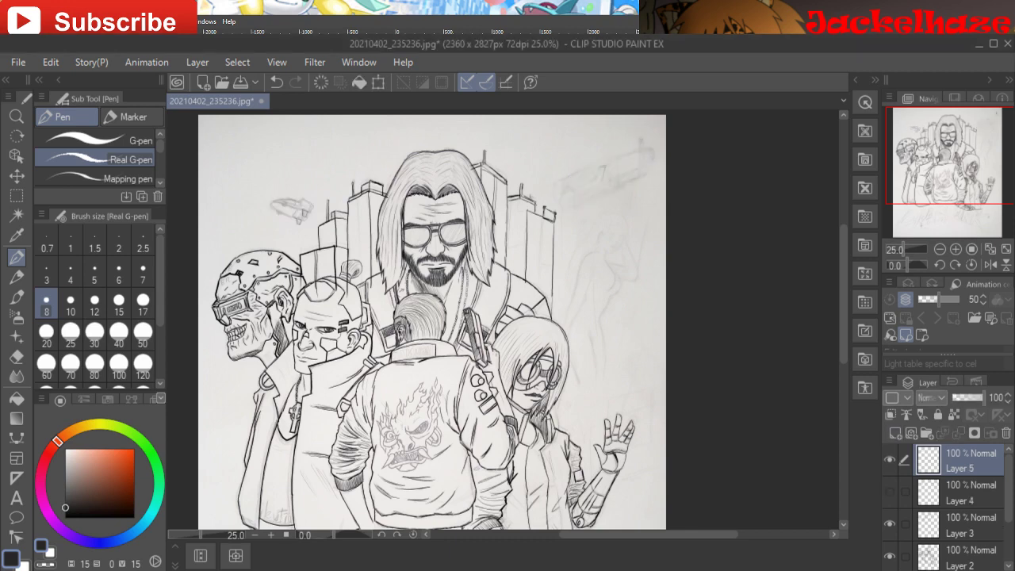
pyautogui.click(890, 491)
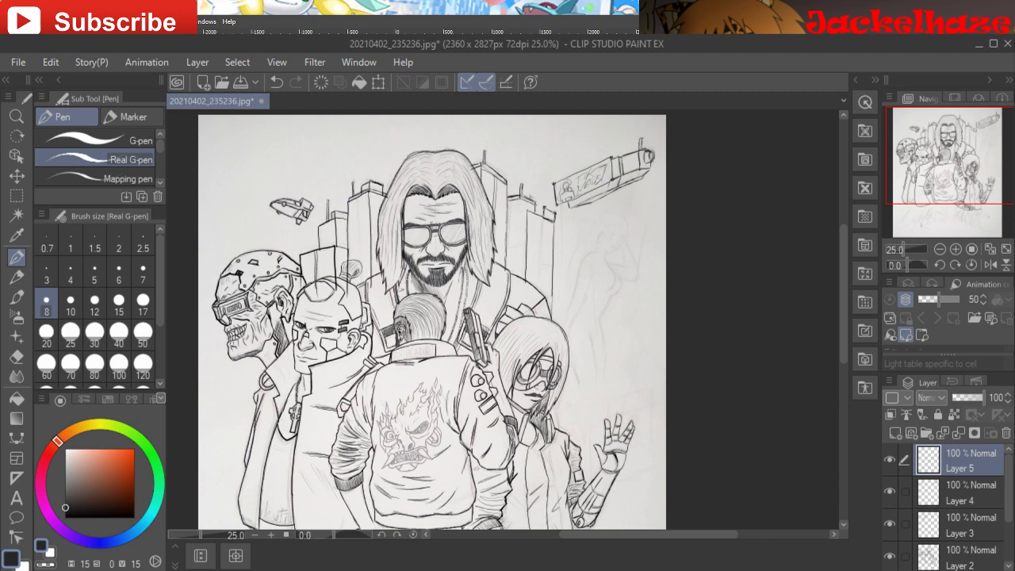
# - Raise the opacity of the scanned sketch layer 20210402_235236 and make Layer 5 the active layer again
pyautogui.click(956, 249)
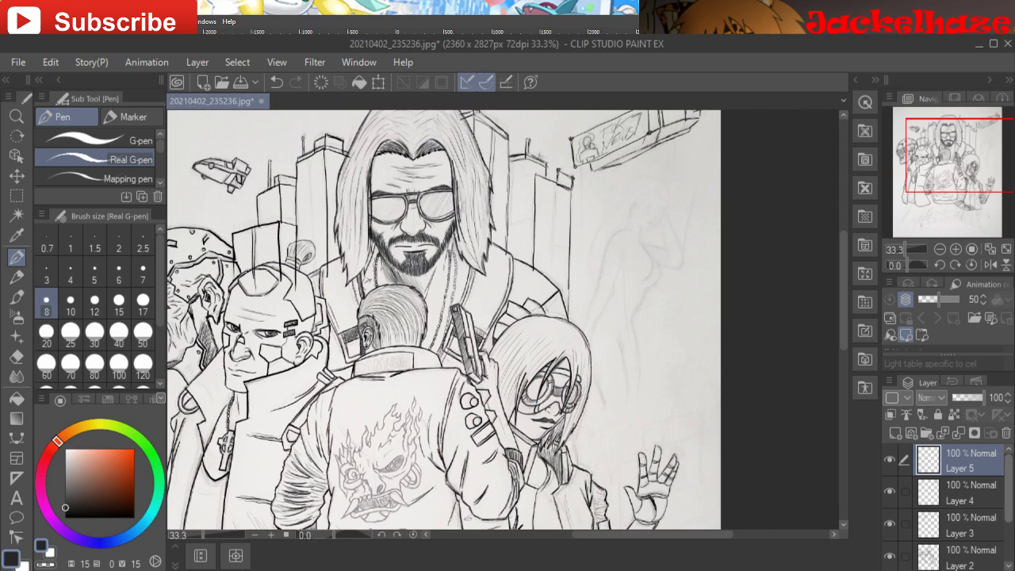
pyautogui.moveTo(1008, 484); pyautogui.dragTo(1008, 523)
pyautogui.click(961, 525)
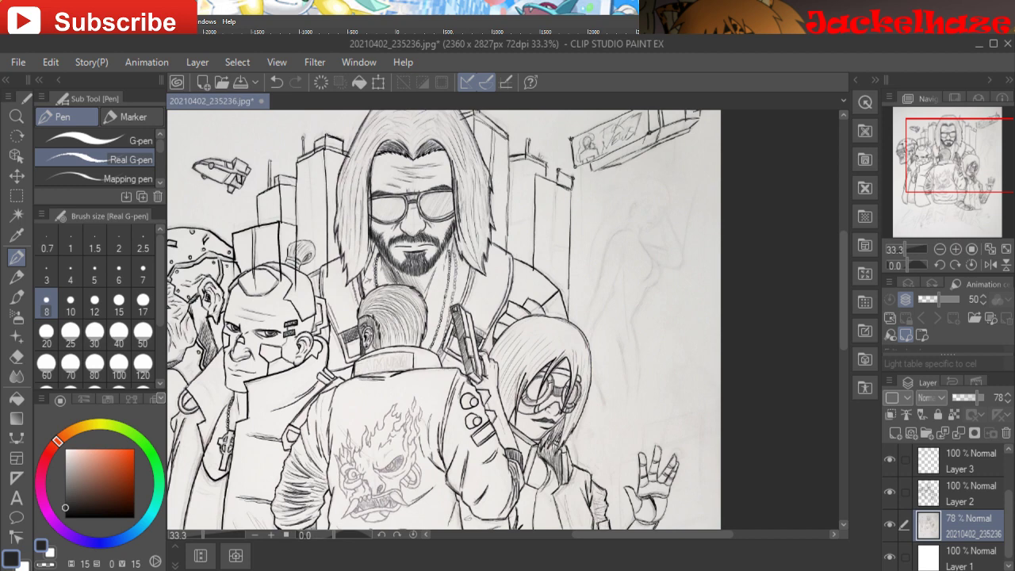
pyautogui.moveTo(978, 397); pyautogui.dragTo(986, 398)
pyautogui.moveTo(1008, 523); pyautogui.dragTo(1008, 488)
pyautogui.click(961, 460)
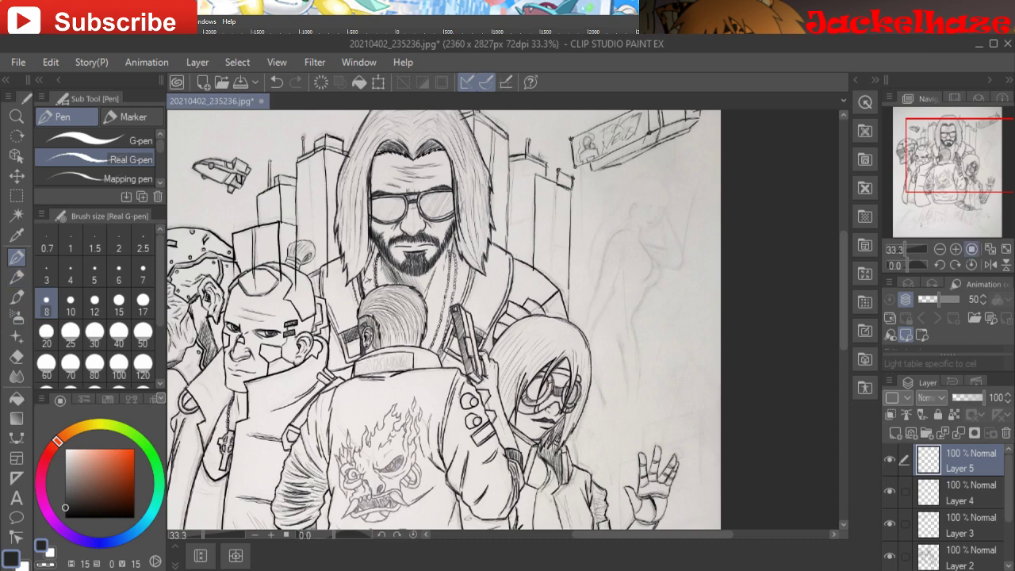
# - Rough in the background figure's head below the airship as a circle with pointed jaw, face guide lines and the start of the neck
pyautogui.click(956, 249)
pyautogui.click(956, 249)
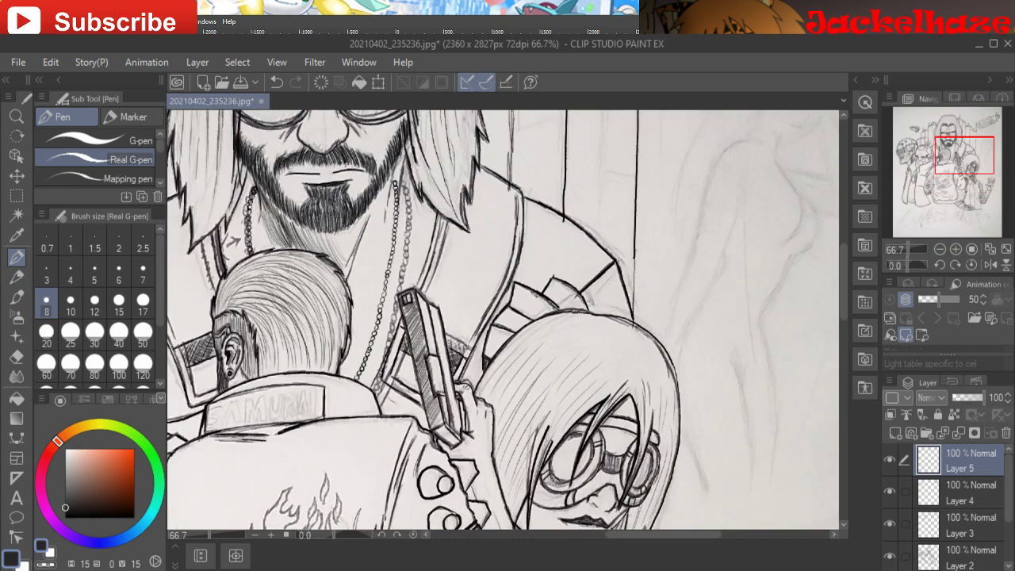
pyautogui.moveTo(965, 155); pyautogui.dragTo(990, 140)
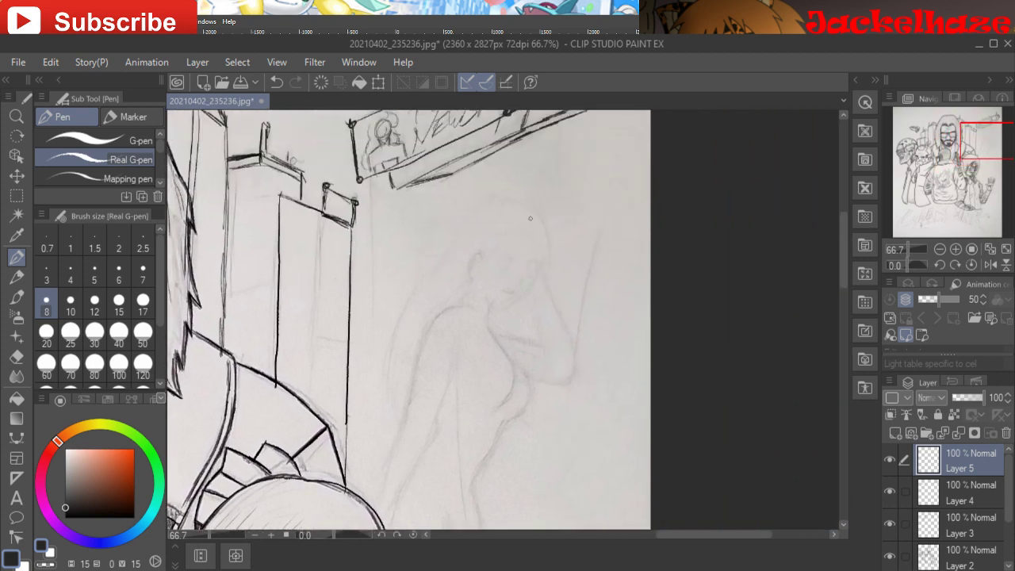
pyautogui.moveTo(529, 210)
pyautogui.mouseDown()
pyautogui.moveTo(493, 210)
pyautogui.moveTo(466, 244)
pyautogui.moveTo(487, 281)
pyautogui.moveTo(546, 256)
pyautogui.moveTo(522, 203)
pyautogui.moveTo(466, 258)
pyautogui.moveTo(547, 256)
pyautogui.moveTo(513, 303)
pyautogui.mouseUp()
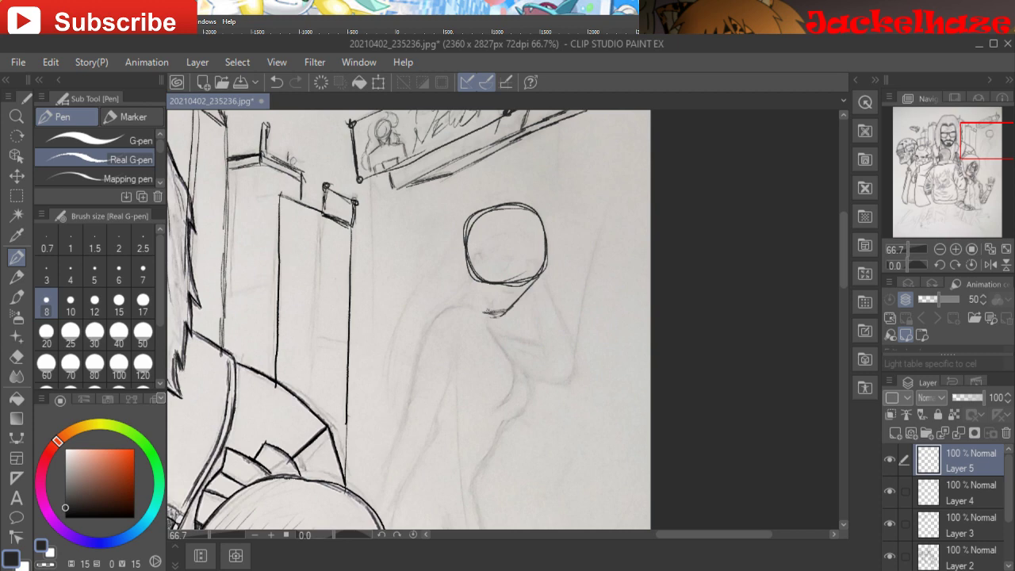
pyautogui.moveTo(508, 309); pyautogui.dragTo(486, 314)
pyautogui.moveTo(465, 251)
pyautogui.mouseDown()
pyautogui.moveTo(487, 309)
pyautogui.moveTo(531, 246)
pyautogui.moveTo(504, 300)
pyautogui.moveTo(523, 268)
pyautogui.moveTo(544, 273)
pyautogui.moveTo(526, 275)
pyautogui.moveTo(531, 287)
pyautogui.moveTo(458, 305)
pyautogui.mouseUp()
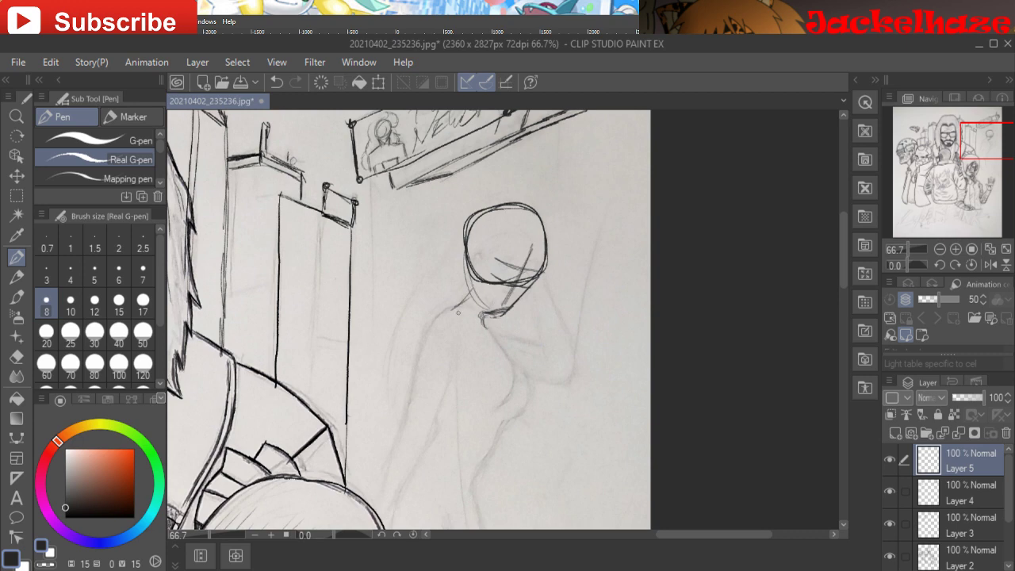
# - Sketch the background figure's shoulders and the near upper arm, with ovals marking the shoulder and elbow joints
pyautogui.moveTo(466, 310)
pyautogui.mouseDown()
pyautogui.moveTo(427, 328)
pyautogui.moveTo(460, 333)
pyautogui.moveTo(455, 322)
pyautogui.moveTo(444, 346)
pyautogui.moveTo(509, 364)
pyautogui.mouseUp()
pyautogui.moveTo(486, 332)
pyautogui.mouseDown()
pyautogui.moveTo(516, 373)
pyautogui.moveTo(508, 350)
pyautogui.moveTo(492, 349)
pyautogui.moveTo(498, 339)
pyautogui.mouseUp()
pyautogui.moveTo(429, 325)
pyautogui.mouseDown()
pyautogui.moveTo(400, 424)
pyautogui.moveTo(425, 428)
pyautogui.moveTo(399, 433)
pyautogui.moveTo(454, 365)
pyautogui.mouseUp()
pyautogui.moveTo(422, 429); pyautogui.dragTo(456, 361)
pyautogui.moveTo(425, 422)
pyautogui.mouseDown()
pyautogui.moveTo(458, 357)
pyautogui.moveTo(452, 370)
pyautogui.moveTo(417, 364)
pyautogui.moveTo(426, 353)
pyautogui.moveTo(406, 406)
pyautogui.mouseUp()
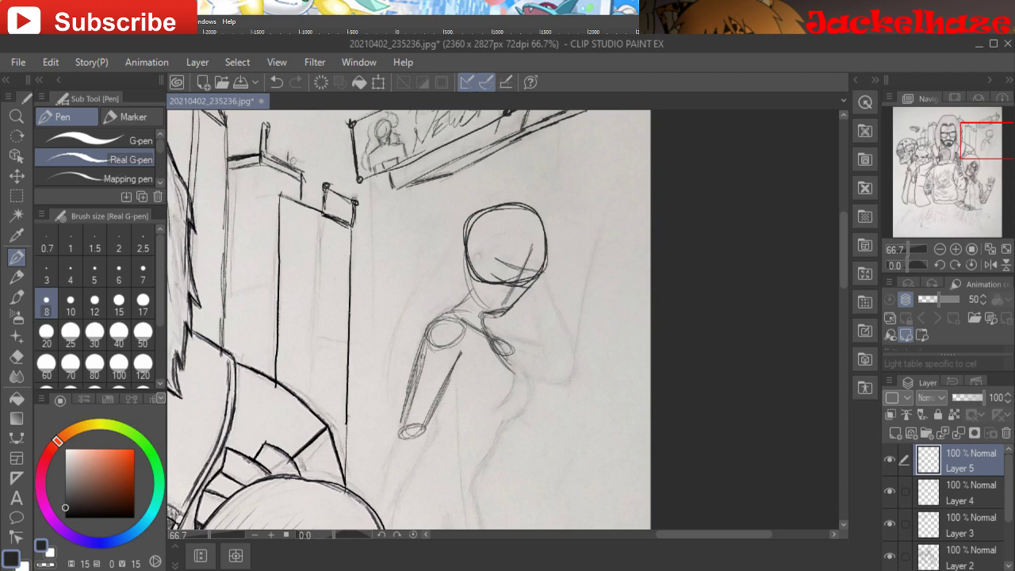
pyautogui.moveTo(428, 338); pyautogui.dragTo(400, 421)
# - Sketch long flowing hair strands falling from the crown down behind the background figure's near shoulder and arm
pyautogui.moveTo(471, 215); pyautogui.dragTo(446, 246)
pyautogui.moveTo(472, 212); pyautogui.dragTo(407, 334)
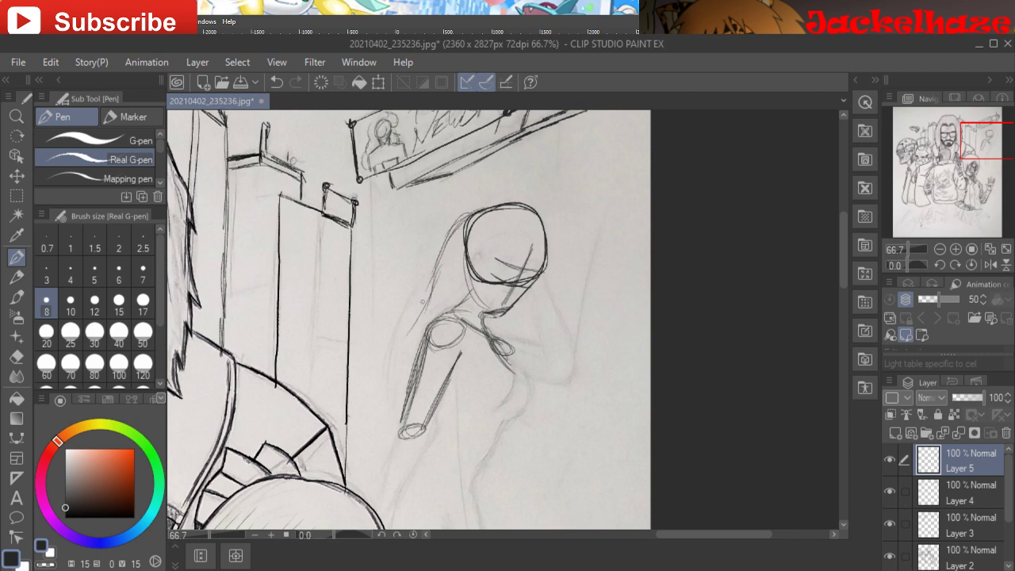
pyautogui.moveTo(436, 290); pyautogui.dragTo(384, 364)
pyautogui.moveTo(419, 311); pyautogui.dragTo(375, 401)
pyautogui.moveTo(386, 362); pyautogui.dragTo(376, 421)
pyautogui.moveTo(401, 303); pyautogui.dragTo(385, 328)
pyautogui.moveTo(381, 343); pyautogui.dragTo(376, 373)
pyautogui.moveTo(430, 282)
pyautogui.mouseDown()
pyautogui.moveTo(376, 365)
pyautogui.moveTo(387, 333)
pyautogui.mouseUp()
pyautogui.moveTo(424, 288); pyautogui.dragTo(406, 312)
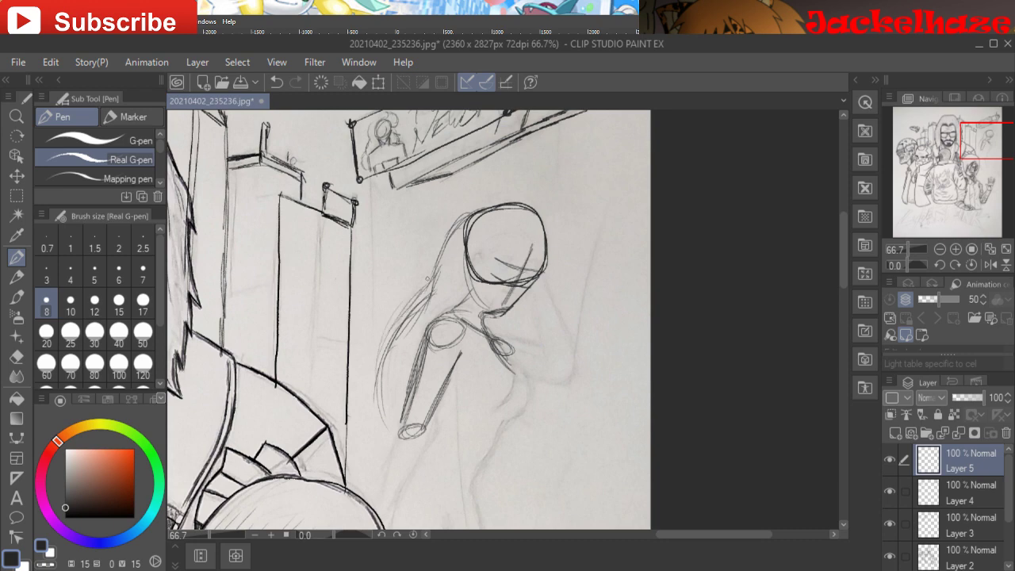
pyautogui.moveTo(443, 247); pyautogui.dragTo(422, 289)
pyautogui.moveTo(441, 251)
pyautogui.mouseDown()
pyautogui.moveTo(409, 308)
pyautogui.moveTo(439, 254)
pyautogui.mouseUp()
# - Sketch the background figure's bust contour and the near forearm tapering down from the elbow behind the goggled woman's head
pyautogui.moveTo(515, 381); pyautogui.dragTo(490, 414)
pyautogui.moveTo(516, 379)
pyautogui.mouseDown()
pyautogui.moveTo(528, 402)
pyautogui.moveTo(499, 422)
pyautogui.mouseUp()
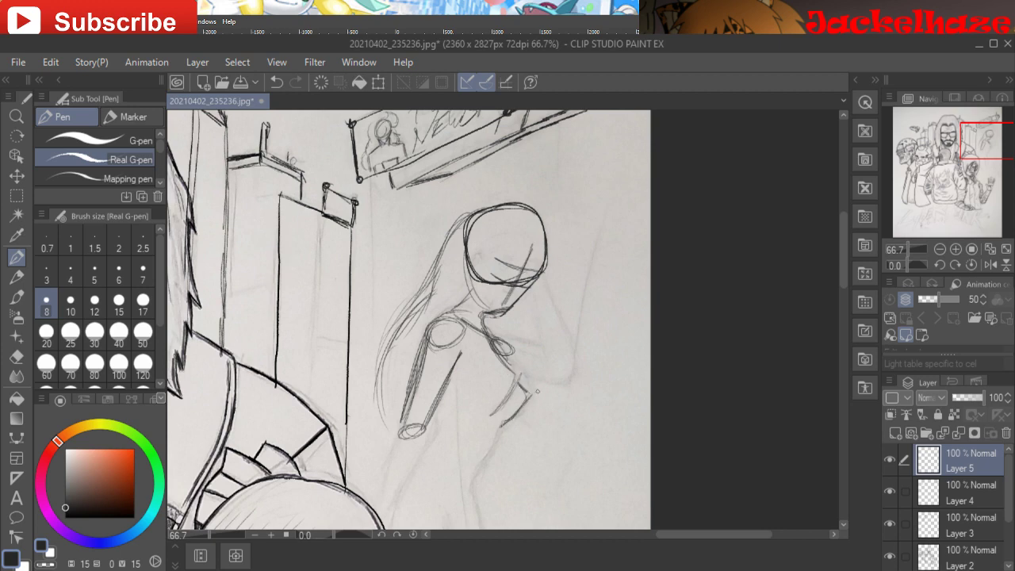
pyautogui.moveTo(524, 356); pyautogui.dragTo(594, 261)
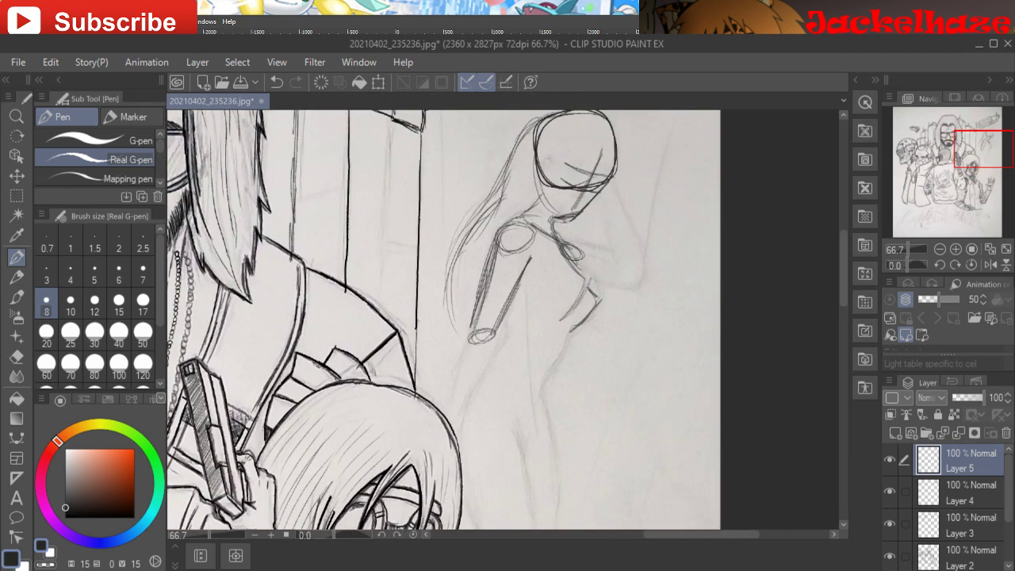
pyautogui.moveTo(473, 335); pyautogui.dragTo(438, 404)
pyautogui.moveTo(467, 357)
pyautogui.mouseDown()
pyautogui.moveTo(441, 405)
pyautogui.moveTo(480, 382)
pyautogui.mouseUp()
pyautogui.moveTo(454, 427); pyautogui.dragTo(489, 368)
pyautogui.moveTo(471, 403)
pyautogui.mouseDown()
pyautogui.moveTo(500, 336)
pyautogui.moveTo(487, 372)
pyautogui.mouseUp()
pyautogui.moveTo(497, 333); pyautogui.dragTo(486, 369)
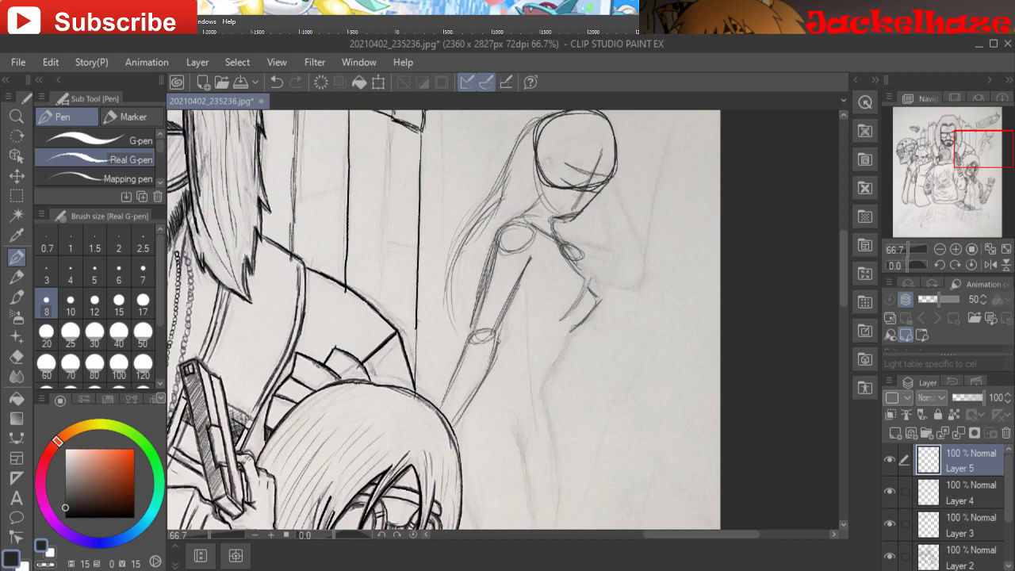
pyautogui.moveTo(522, 297); pyautogui.dragTo(490, 348)
pyautogui.moveTo(530, 273)
pyautogui.mouseDown()
pyautogui.moveTo(503, 329)
pyautogui.moveTo(457, 349)
pyautogui.moveTo(433, 409)
pyautogui.mouseUp()
pyautogui.moveTo(450, 376); pyautogui.dragTo(443, 395)
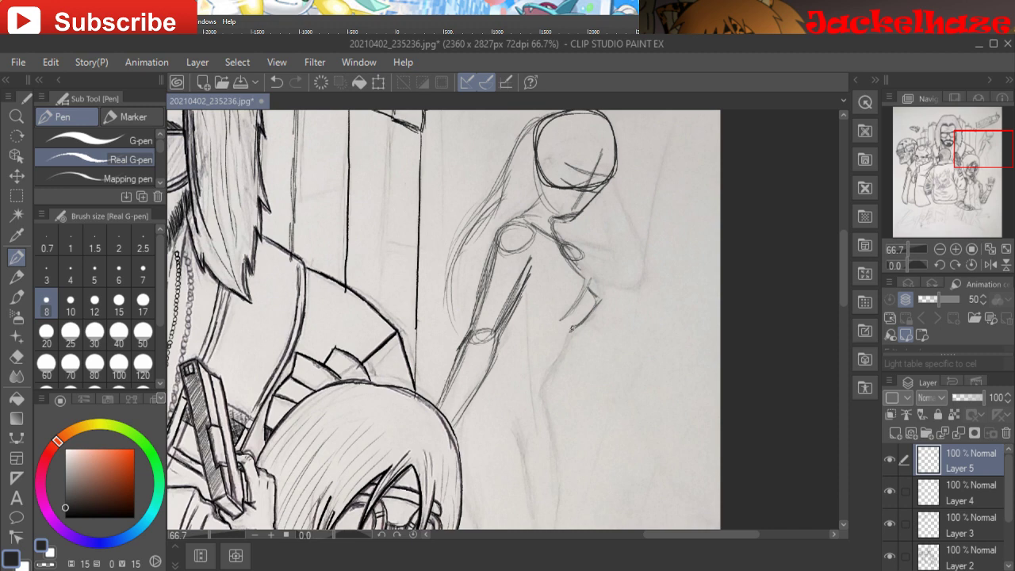
# - Sketch the background figure's waist contour, a curved waistband and the V-shaped bikini line at the hips
pyautogui.moveTo(573, 325); pyautogui.dragTo(536, 398)
pyautogui.moveTo(556, 360)
pyautogui.mouseDown()
pyautogui.moveTo(539, 387)
pyautogui.moveTo(542, 378)
pyautogui.mouseUp()
pyautogui.moveTo(567, 349)
pyautogui.mouseDown()
pyautogui.moveTo(539, 387)
pyautogui.moveTo(544, 376)
pyautogui.moveTo(479, 392)
pyautogui.mouseUp()
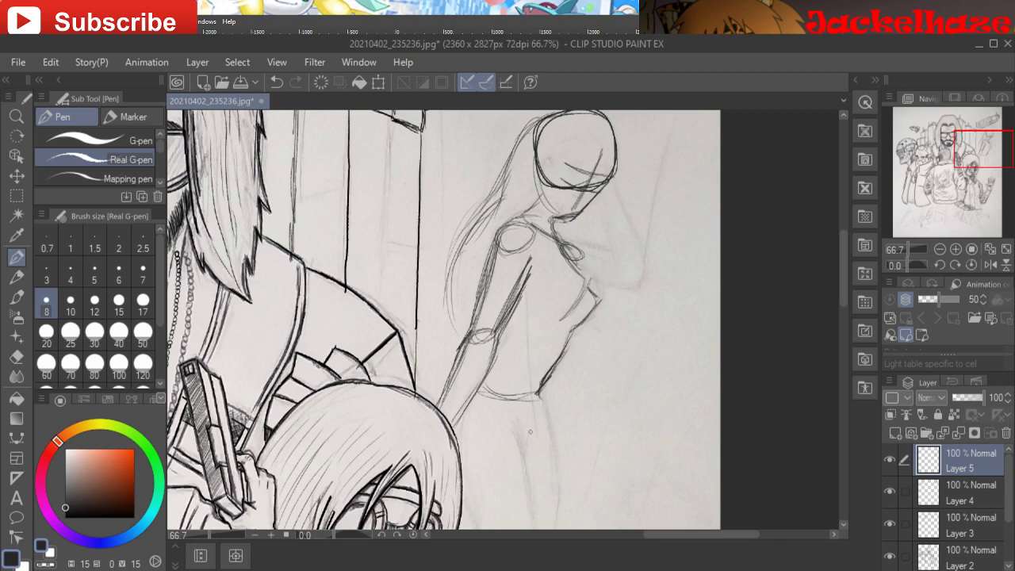
pyautogui.moveTo(468, 408)
pyautogui.mouseDown()
pyautogui.moveTo(514, 453)
pyautogui.moveTo(542, 408)
pyautogui.moveTo(539, 392)
pyautogui.moveTo(540, 413)
pyautogui.moveTo(567, 407)
pyautogui.moveTo(626, 152)
pyautogui.moveTo(574, 177)
pyautogui.mouseUp()
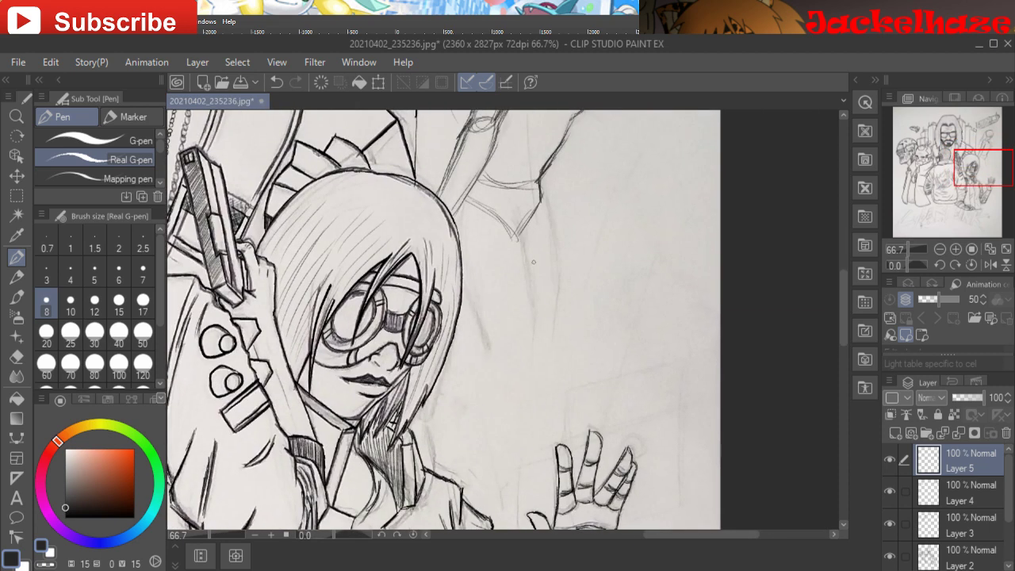
# - Sketch the inner and outer contours of the background figure's hips and thighs, leaving the legs open at the lower end
pyautogui.moveTo(516, 234); pyautogui.dragTo(533, 311)
pyautogui.moveTo(520, 231); pyautogui.dragTo(531, 346)
pyautogui.moveTo(528, 252); pyautogui.dragTo(530, 347)
pyautogui.moveTo(466, 300)
pyautogui.mouseDown()
pyautogui.moveTo(495, 361)
pyautogui.moveTo(479, 333)
pyautogui.mouseUp()
pyautogui.moveTo(551, 357)
pyautogui.mouseDown()
pyautogui.moveTo(565, 276)
pyautogui.moveTo(544, 189)
pyautogui.moveTo(560, 235)
pyautogui.mouseUp()
pyautogui.moveTo(539, 181); pyautogui.dragTo(560, 240)
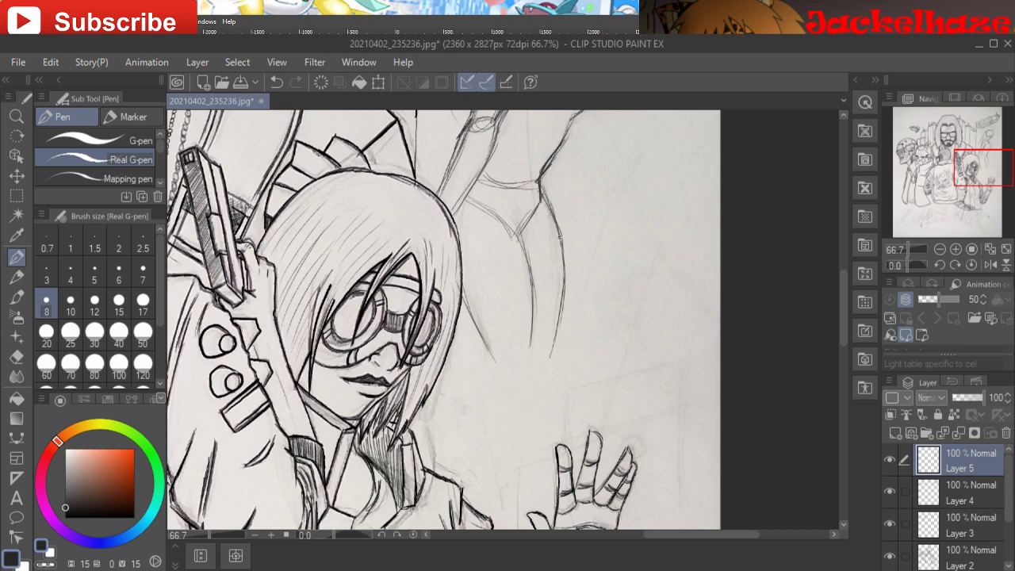
# - Sketch the loose hair ends hanging beside the background figure's waist below the bent arm
pyautogui.moveTo(522, 184)
pyautogui.mouseDown()
pyautogui.moveTo(558, 192)
pyautogui.moveTo(631, 327)
pyautogui.moveTo(496, 429)
pyautogui.mouseUp()
pyautogui.moveTo(551, 403); pyautogui.dragTo(565, 421)
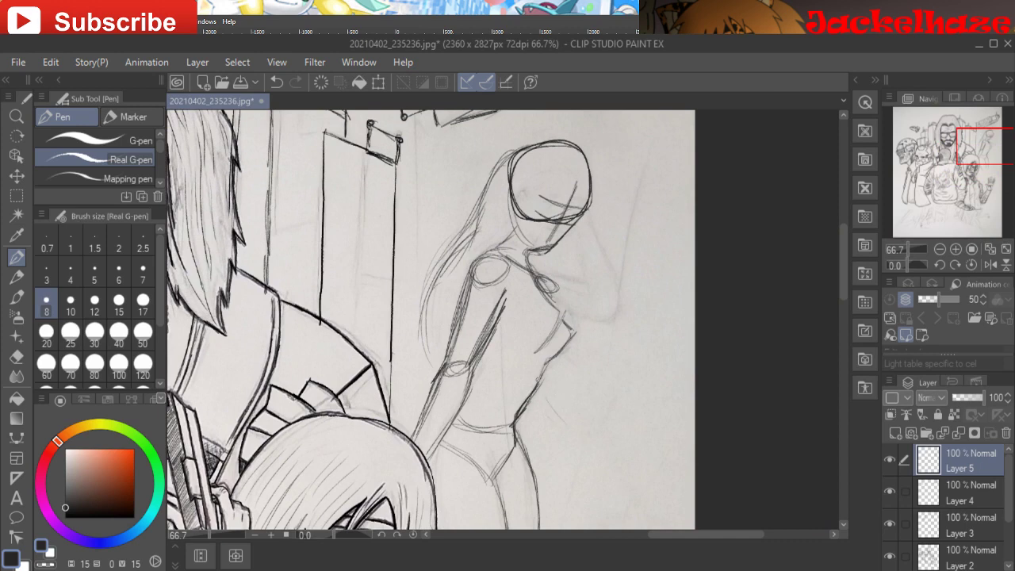
pyautogui.moveTo(539, 386)
pyautogui.mouseDown()
pyautogui.moveTo(581, 459)
pyautogui.moveTo(570, 416)
pyautogui.moveTo(578, 390)
pyautogui.mouseUp()
pyautogui.moveTo(579, 430); pyautogui.dragTo(603, 348)
pyautogui.moveTo(599, 394); pyautogui.dragTo(612, 322)
pyautogui.moveTo(609, 362); pyautogui.dragTo(607, 342)
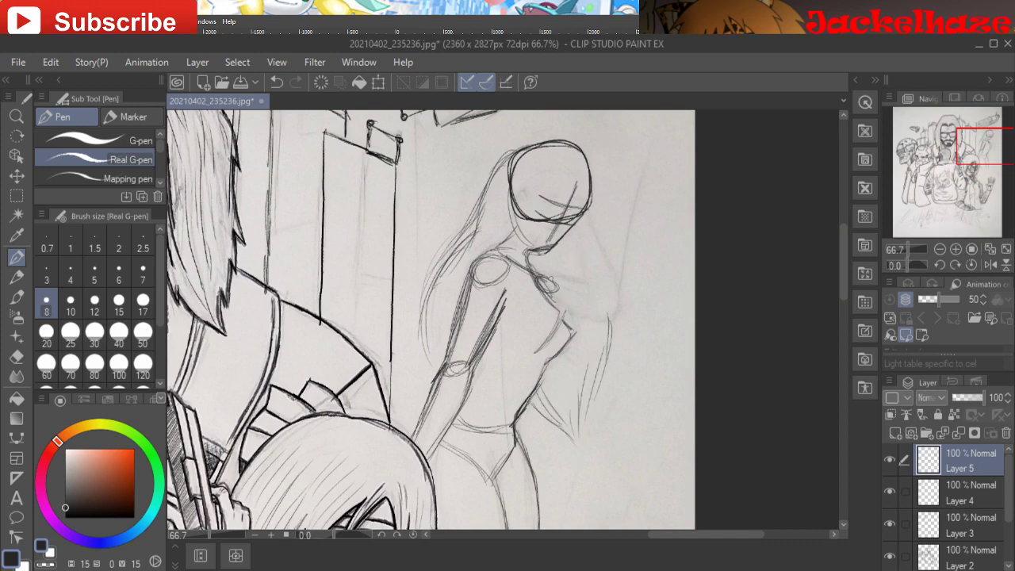
# - Sketch the background figure's far arm bent up towards the head, with a circle for the elbow joint
pyautogui.moveTo(552, 284)
pyautogui.mouseDown()
pyautogui.moveTo(598, 295)
pyautogui.moveTo(599, 319)
pyautogui.moveTo(608, 316)
pyautogui.moveTo(571, 243)
pyautogui.moveTo(585, 279)
pyautogui.mouseUp()
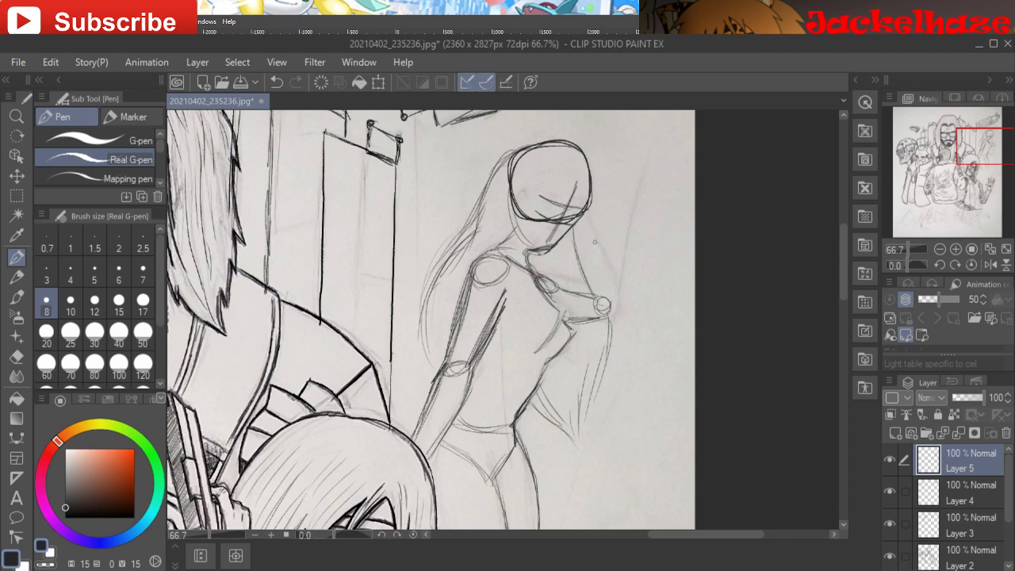
pyautogui.moveTo(570, 230); pyautogui.dragTo(578, 255)
pyautogui.moveTo(586, 218)
pyautogui.mouseDown()
pyautogui.moveTo(621, 292)
pyautogui.moveTo(619, 312)
pyautogui.moveTo(612, 320)
pyautogui.moveTo(541, 274)
pyautogui.moveTo(585, 286)
pyautogui.moveTo(612, 309)
pyautogui.moveTo(595, 295)
pyautogui.mouseUp()
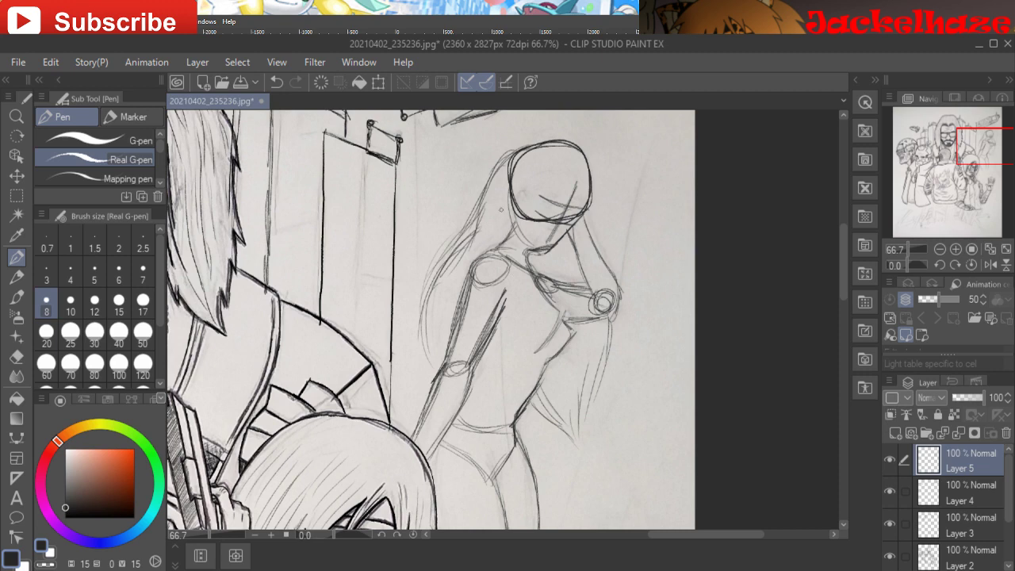
# - Sketch the outer hair strands falling from the far side of the head past the elbow to the loose ends
pyautogui.moveTo(592, 203); pyautogui.dragTo(628, 291)
pyautogui.moveTo(613, 255)
pyautogui.mouseDown()
pyautogui.moveTo(627, 334)
pyautogui.moveTo(608, 401)
pyautogui.mouseUp()
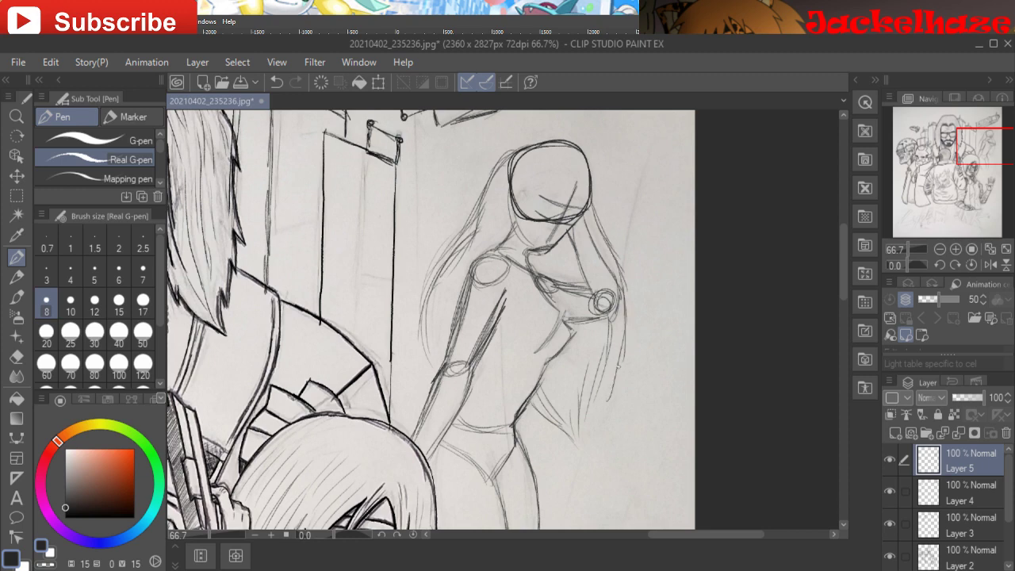
pyautogui.moveTo(620, 338)
pyautogui.mouseDown()
pyautogui.moveTo(609, 390)
pyautogui.moveTo(609, 379)
pyautogui.mouseUp()
# - Sketch hair locks from beside the face down over the background figure's near shoulder and chest
pyautogui.moveTo(516, 185); pyautogui.dragTo(506, 243)
pyautogui.moveTo(513, 204); pyautogui.dragTo(499, 351)
pyautogui.moveTo(517, 277); pyautogui.dragTo(503, 346)
pyautogui.moveTo(530, 252); pyautogui.dragTo(519, 319)
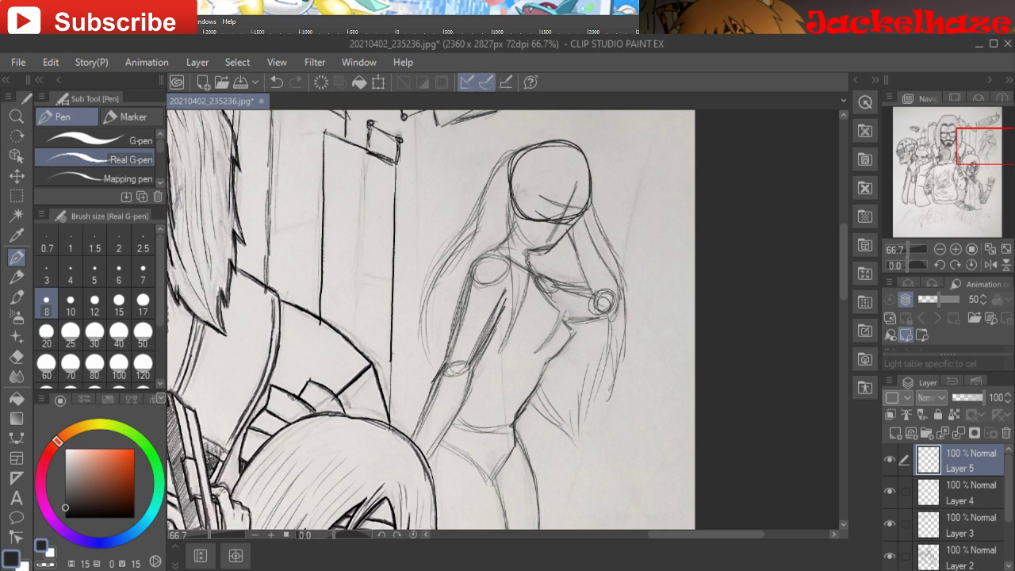
pyautogui.moveTo(528, 229)
pyautogui.mouseDown()
pyautogui.moveTo(522, 265)
pyautogui.moveTo(521, 248)
pyautogui.mouseUp()
pyautogui.moveTo(527, 188)
pyautogui.mouseDown()
pyautogui.moveTo(520, 246)
pyautogui.moveTo(500, 273)
pyautogui.mouseUp()
pyautogui.moveTo(512, 273); pyautogui.dragTo(511, 289)
pyautogui.moveTo(516, 216)
pyautogui.mouseDown()
pyautogui.moveTo(498, 279)
pyautogui.moveTo(509, 275)
pyautogui.mouseUp()
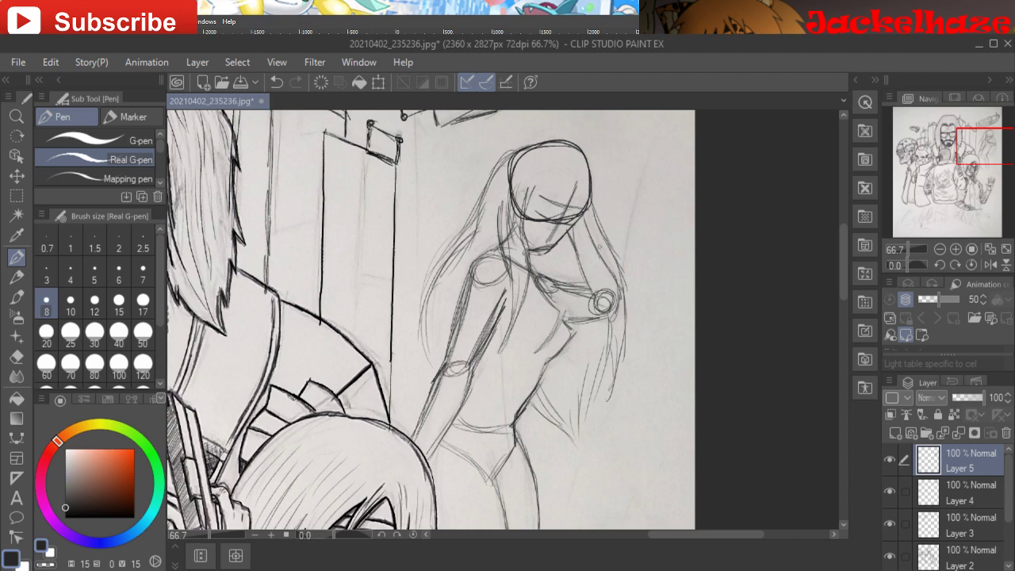
# - Add inner hair locks on the far side of the face, falling across the bent arm and past the elbow
pyautogui.moveTo(599, 249); pyautogui.dragTo(587, 325)
pyautogui.moveTo(590, 278); pyautogui.dragTo(592, 350)
pyautogui.moveTo(587, 311)
pyautogui.mouseDown()
pyautogui.moveTo(590, 347)
pyautogui.moveTo(585, 338)
pyautogui.mouseUp()
pyautogui.moveTo(587, 253); pyautogui.dragTo(584, 306)
pyautogui.moveTo(589, 230)
pyautogui.mouseDown()
pyautogui.moveTo(586, 252)
pyautogui.moveTo(598, 261)
pyautogui.mouseUp()
pyautogui.moveTo(601, 202)
pyautogui.mouseDown()
pyautogui.moveTo(592, 246)
pyautogui.moveTo(593, 221)
pyautogui.mouseUp()
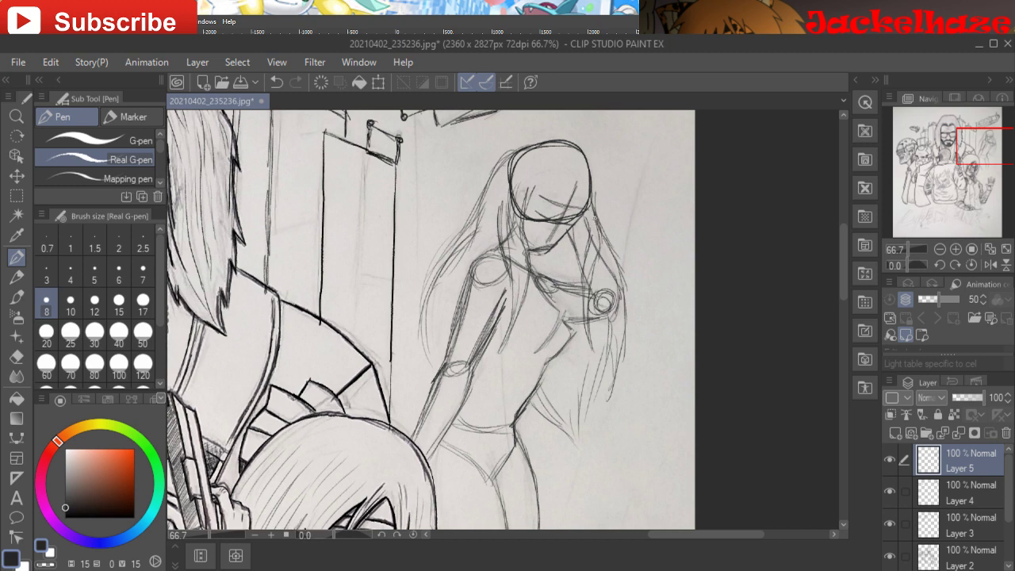
# - Outline the hair along the far side of the skull and sketch bangs across the background figure's forehead
pyautogui.moveTo(594, 176)
pyautogui.mouseDown()
pyautogui.moveTo(598, 221)
pyautogui.moveTo(598, 210)
pyautogui.mouseUp()
pyautogui.moveTo(589, 158)
pyautogui.mouseDown()
pyautogui.moveTo(600, 187)
pyautogui.moveTo(596, 173)
pyautogui.mouseUp()
pyautogui.moveTo(581, 147); pyautogui.dragTo(592, 160)
pyautogui.moveTo(534, 201)
pyautogui.mouseDown()
pyautogui.moveTo(557, 184)
pyautogui.moveTo(549, 202)
pyautogui.moveTo(570, 198)
pyautogui.moveTo(573, 222)
pyautogui.moveTo(579, 209)
pyautogui.mouseUp()
pyautogui.moveTo(587, 195)
pyautogui.mouseDown()
pyautogui.moveTo(576, 226)
pyautogui.moveTo(584, 201)
pyautogui.mouseUp()
pyautogui.moveTo(593, 195)
pyautogui.mouseDown()
pyautogui.moveTo(579, 227)
pyautogui.moveTo(592, 195)
pyautogui.mouseUp()
pyautogui.moveTo(597, 194); pyautogui.dragTo(584, 215)
pyautogui.moveTo(598, 175)
pyautogui.mouseDown()
pyautogui.moveTo(595, 192)
pyautogui.moveTo(576, 189)
pyautogui.mouseUp()
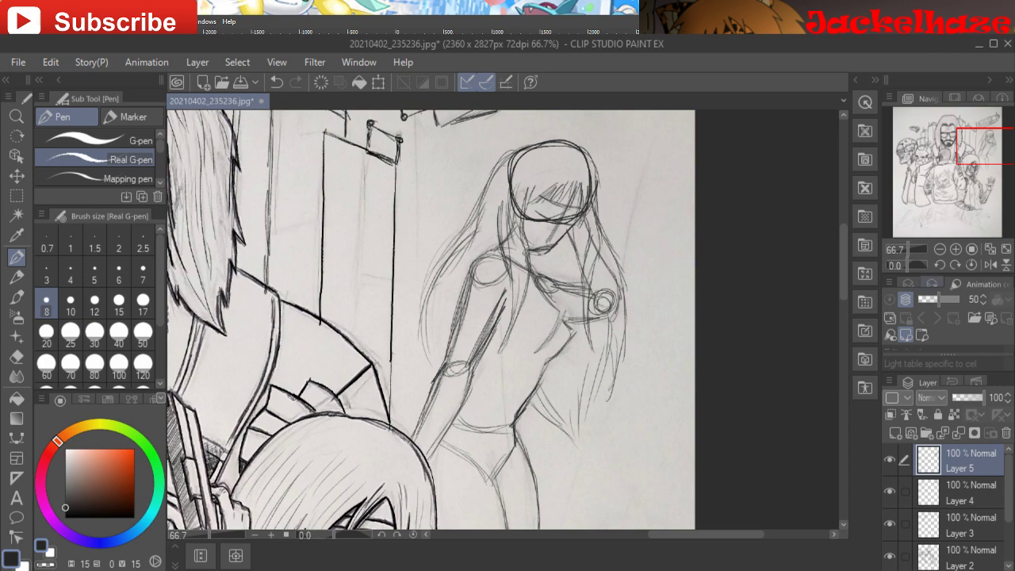
# - Add a new layer above Layer 5 for the title lettering
pyautogui.click(939, 249)
pyautogui.click(939, 249)
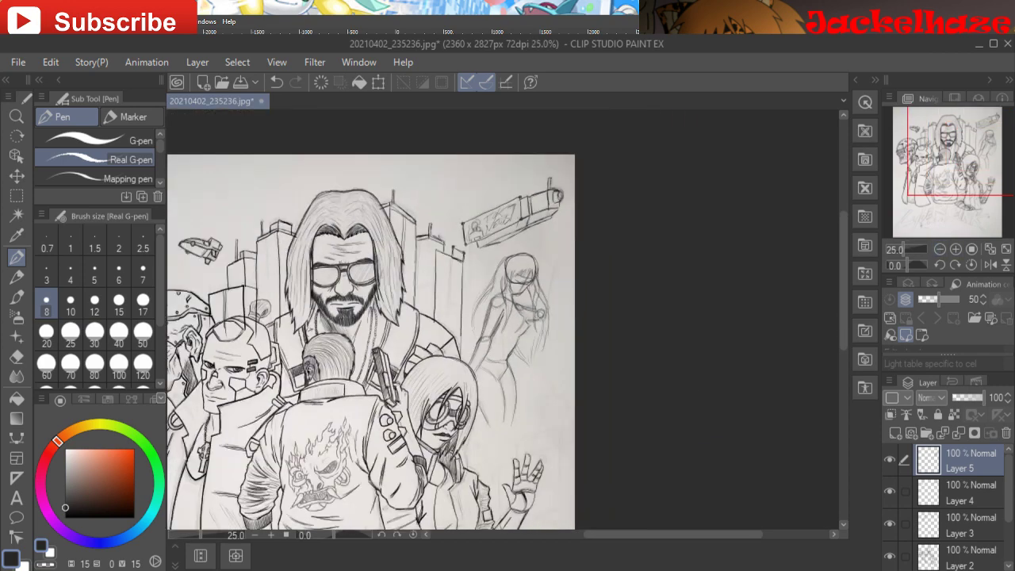
pyautogui.moveTo(986, 146); pyautogui.dragTo(964, 159)
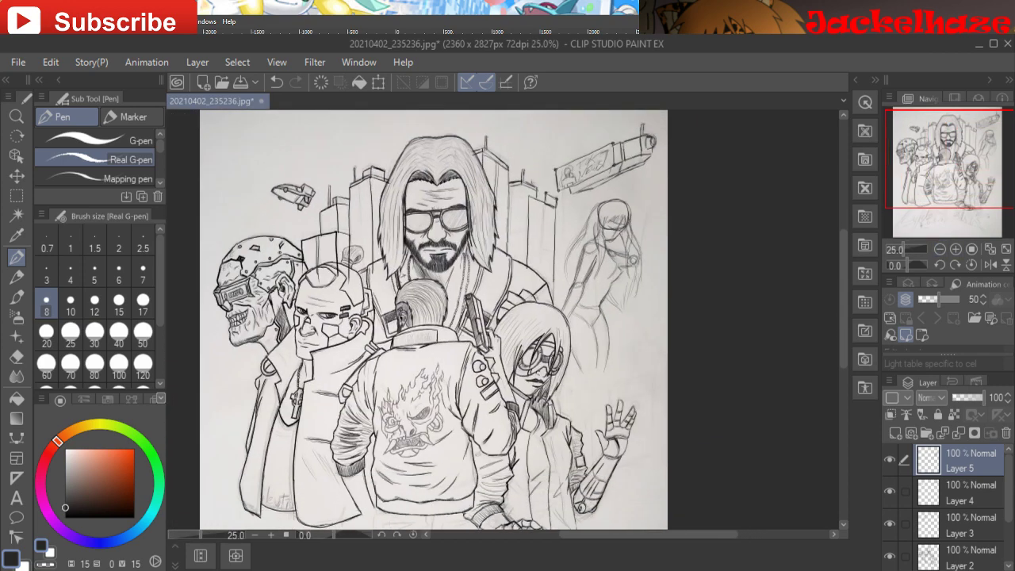
pyautogui.click(939, 249)
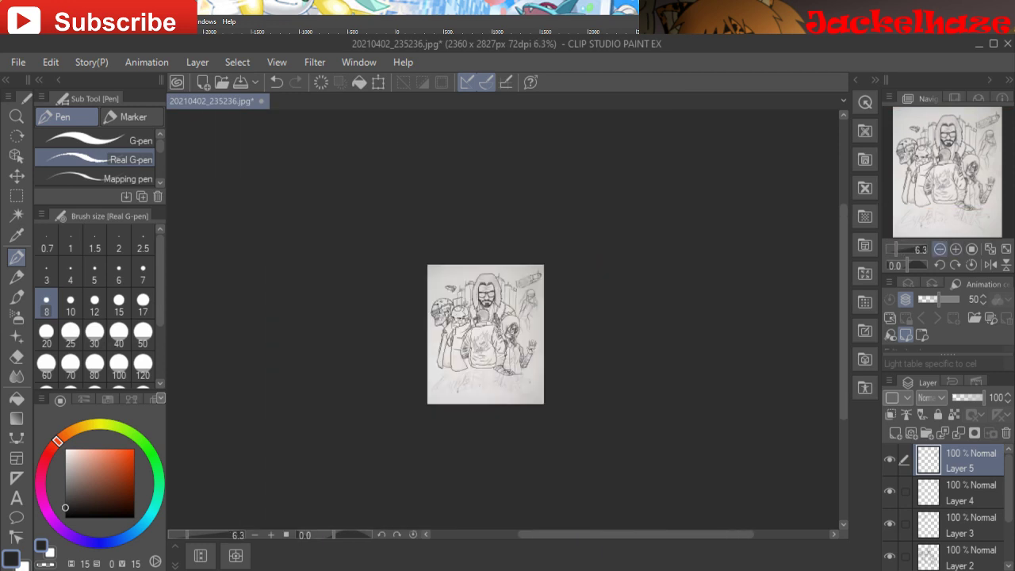
pyautogui.click(955, 249)
pyautogui.click(956, 249)
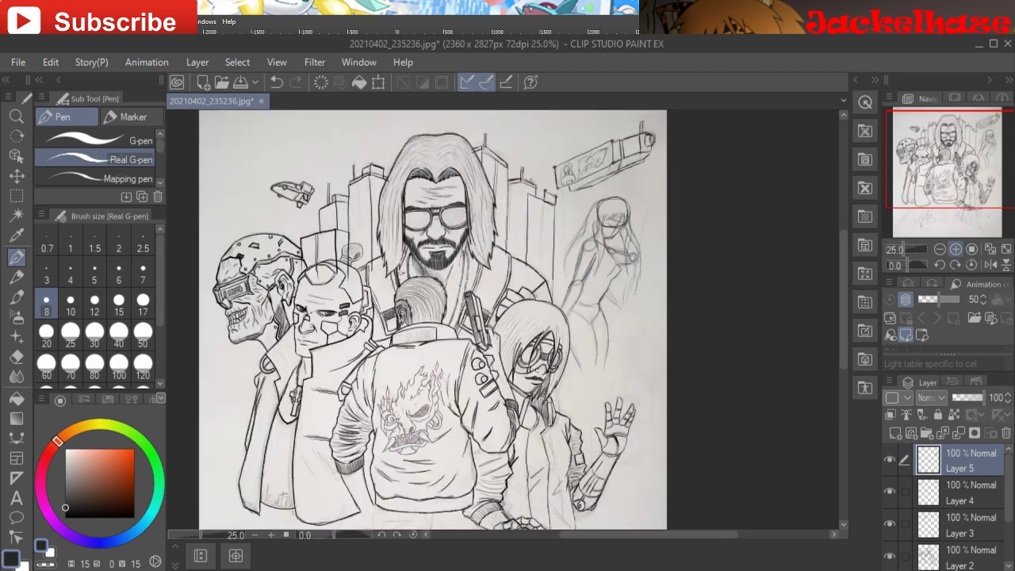
pyautogui.moveTo(964, 158)
pyautogui.mouseDown()
pyautogui.moveTo(954, 181)
pyautogui.moveTo(956, 159)
pyautogui.mouseUp()
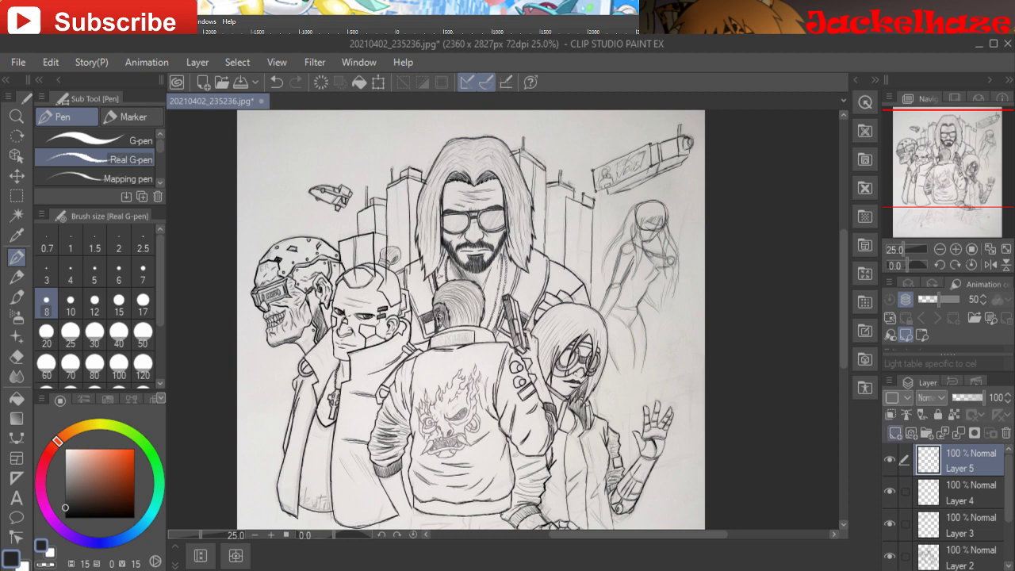
pyautogui.click(896, 433)
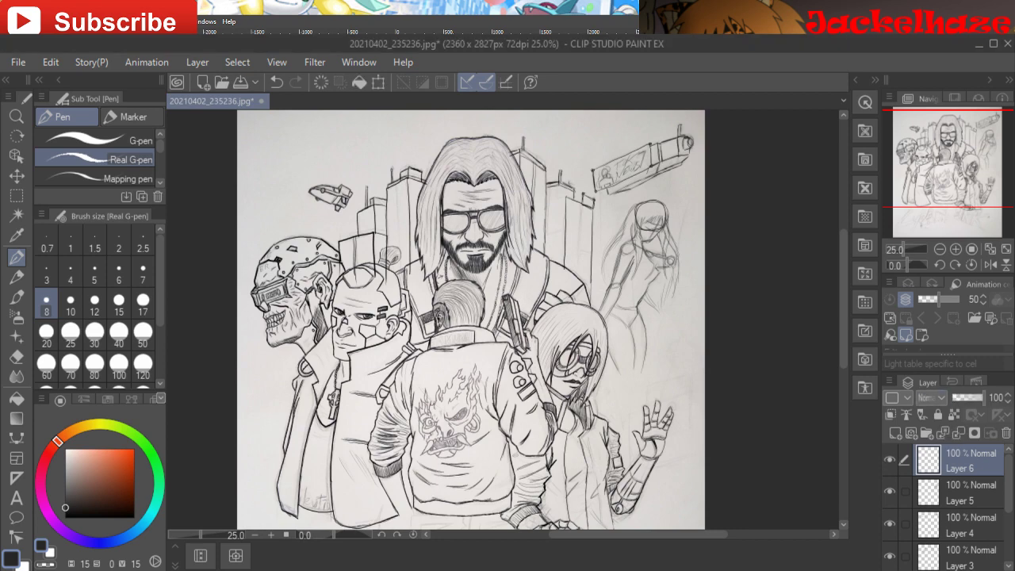
# - Sketch slanted guide lines above and below the Cyberpunk title, sloping down from the centre towards both sides
pyautogui.moveTo(507, 357); pyautogui.dragTo(517, 239)
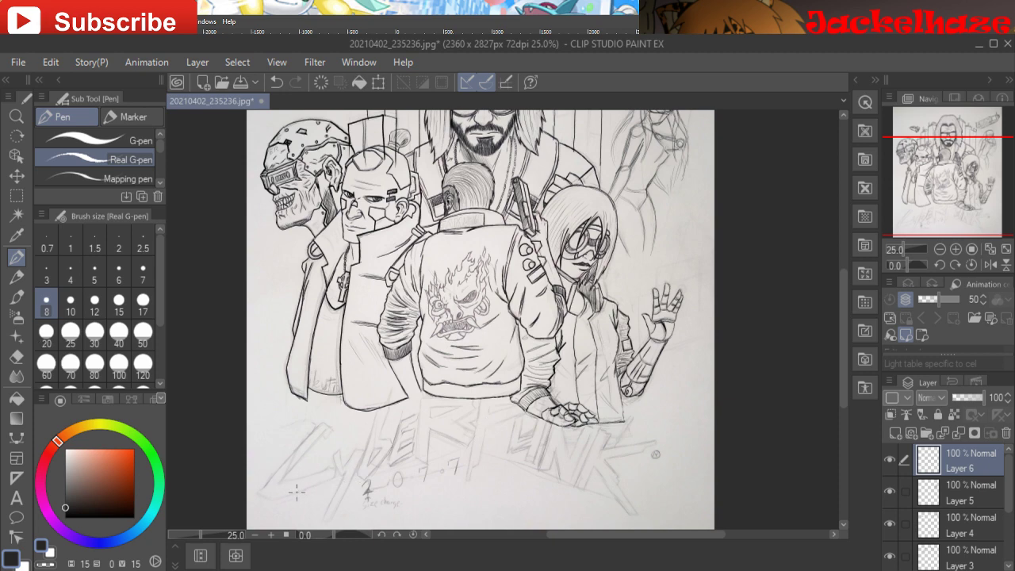
pyautogui.moveTo(294, 484)
pyautogui.mouseDown()
pyautogui.moveTo(468, 443)
pyautogui.moveTo(308, 484)
pyautogui.mouseUp()
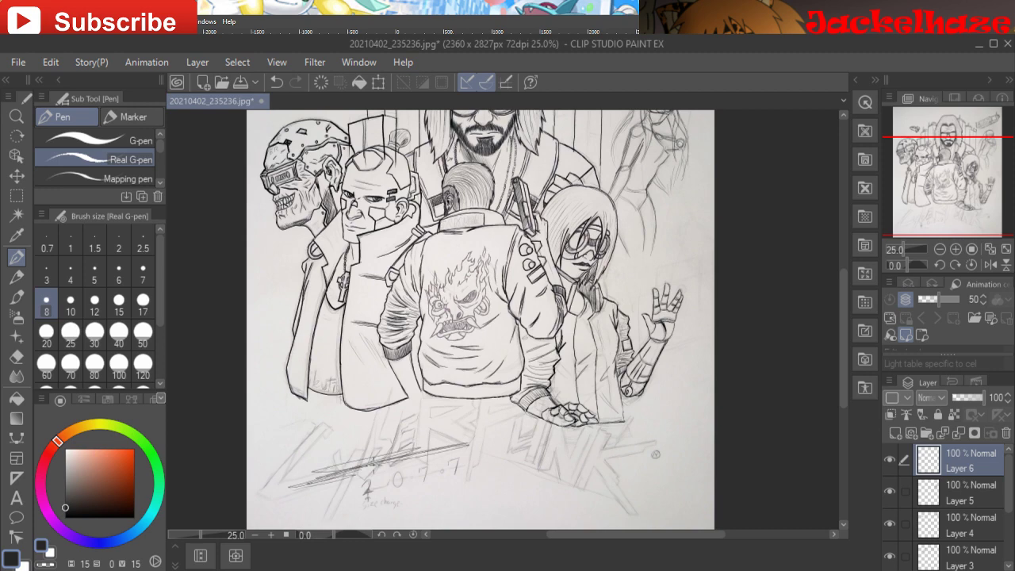
pyautogui.moveTo(373, 463); pyautogui.dragTo(323, 478)
pyautogui.moveTo(281, 428)
pyautogui.mouseDown()
pyautogui.moveTo(464, 374)
pyautogui.moveTo(295, 423)
pyautogui.mouseUp()
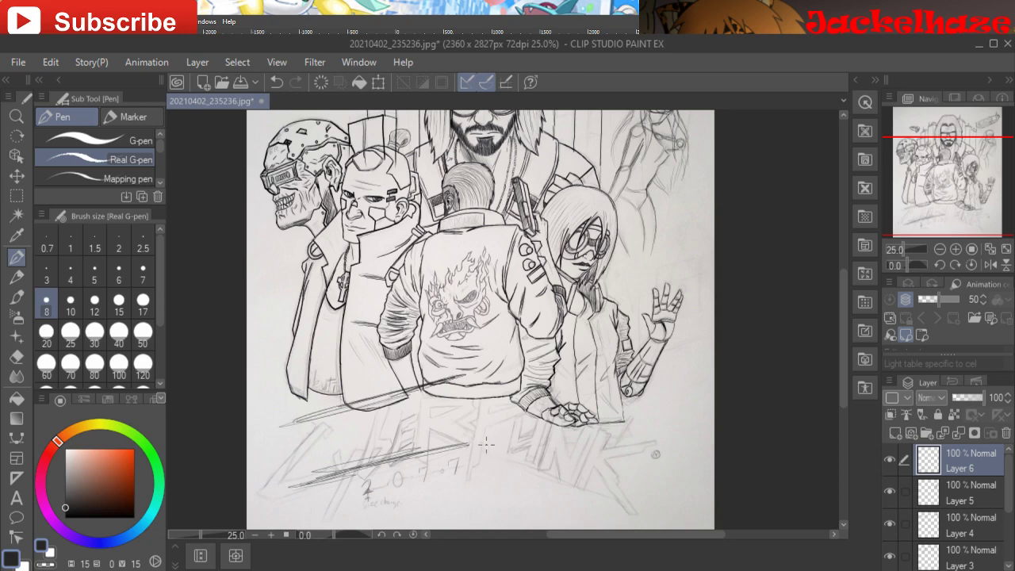
pyautogui.moveTo(481, 446)
pyautogui.mouseDown()
pyautogui.moveTo(614, 495)
pyautogui.moveTo(529, 468)
pyautogui.mouseUp()
pyautogui.moveTo(500, 381); pyautogui.dragTo(635, 414)
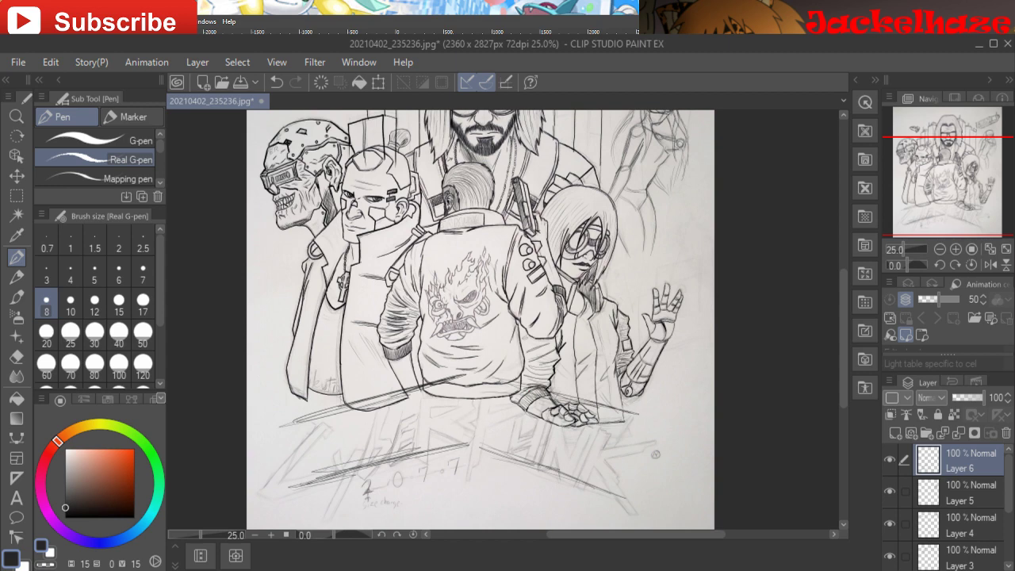
# - Sketch the slanted letters C, Y, B, E and R of the Cyberpunk title over the pencil lettering
pyautogui.moveTo(311, 429)
pyautogui.mouseDown()
pyautogui.moveTo(278, 475)
pyautogui.moveTo(326, 486)
pyautogui.mouseUp()
pyautogui.moveTo(331, 449)
pyautogui.mouseDown()
pyautogui.moveTo(359, 443)
pyautogui.moveTo(333, 499)
pyautogui.mouseUp()
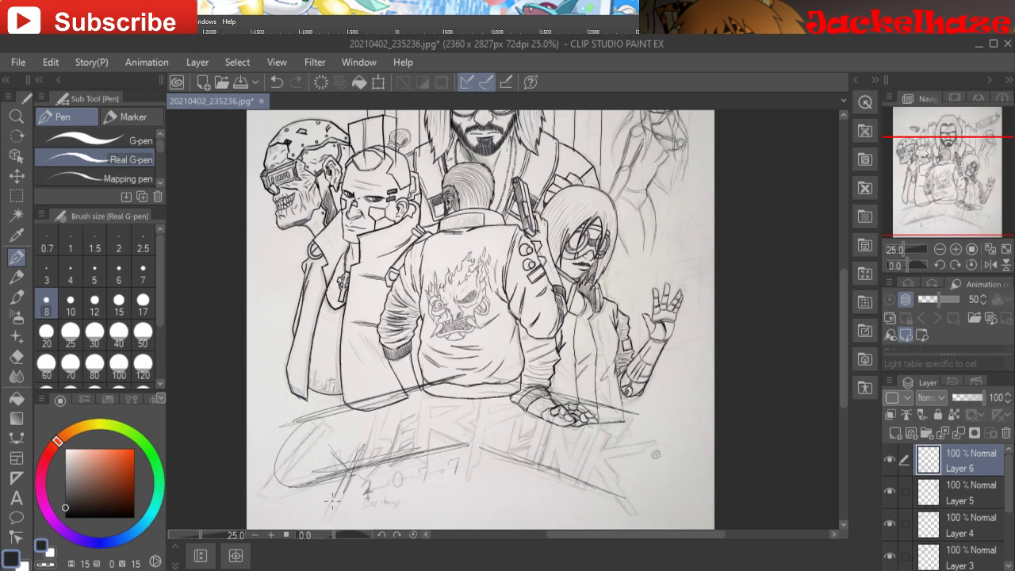
pyautogui.moveTo(385, 408); pyautogui.dragTo(362, 474)
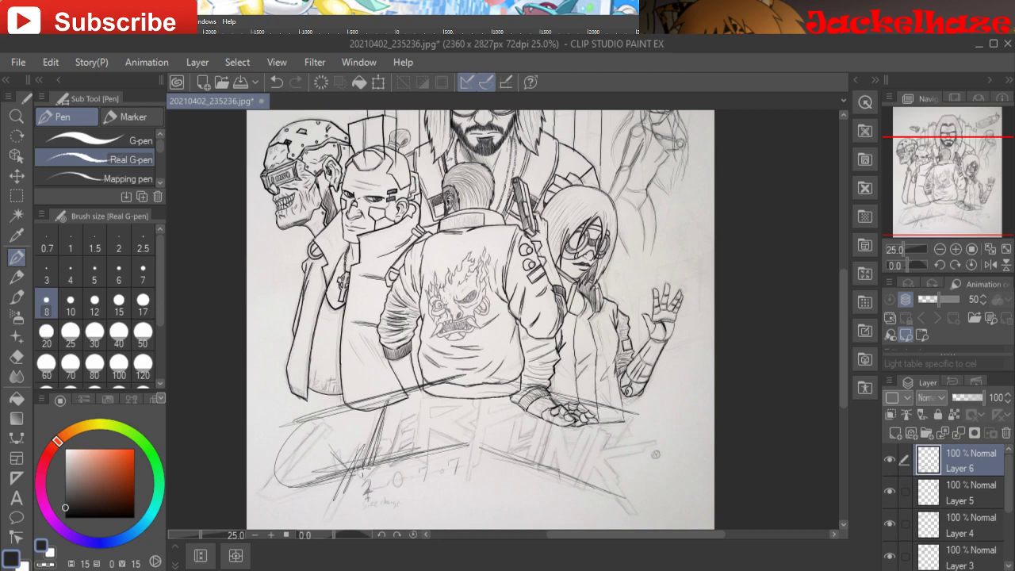
pyautogui.moveTo(388, 438)
pyautogui.mouseDown()
pyautogui.moveTo(375, 468)
pyautogui.moveTo(398, 445)
pyautogui.mouseUp()
pyautogui.moveTo(411, 411); pyautogui.dragTo(397, 457)
pyautogui.moveTo(416, 393)
pyautogui.mouseDown()
pyautogui.moveTo(425, 419)
pyautogui.moveTo(419, 438)
pyautogui.moveTo(432, 444)
pyautogui.moveTo(438, 391)
pyautogui.moveTo(433, 420)
pyautogui.moveTo(469, 378)
pyautogui.mouseUp()
pyautogui.moveTo(454, 373)
pyautogui.mouseDown()
pyautogui.moveTo(481, 382)
pyautogui.moveTo(470, 411)
pyautogui.moveTo(453, 408)
pyautogui.moveTo(458, 441)
pyautogui.moveTo(433, 454)
pyautogui.mouseUp()
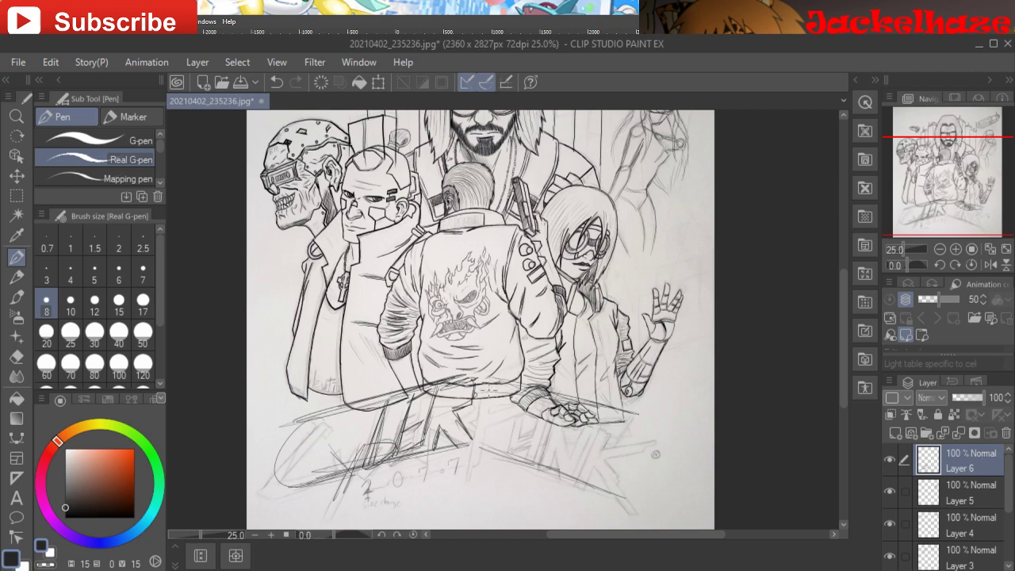
# - Sketch the slanted letters P, U, N and K to complete the Cyberpunk title, extending the K's arm outward
pyautogui.moveTo(490, 383); pyautogui.dragTo(468, 470)
pyautogui.moveTo(492, 429)
pyautogui.mouseDown()
pyautogui.moveTo(471, 468)
pyautogui.moveTo(481, 460)
pyautogui.mouseUp()
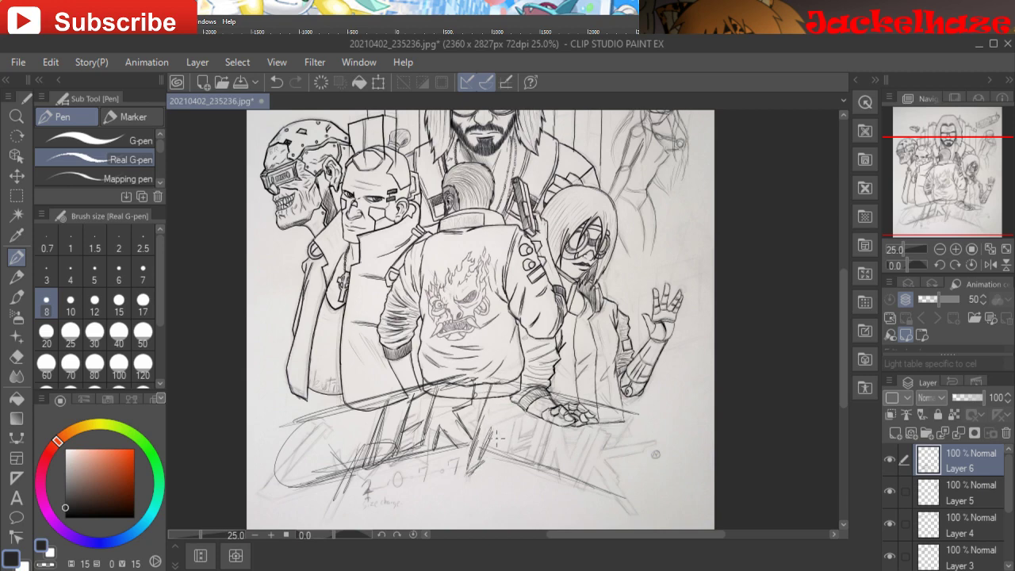
pyautogui.moveTo(528, 410)
pyautogui.mouseDown()
pyautogui.moveTo(501, 424)
pyautogui.moveTo(543, 394)
pyautogui.moveTo(498, 387)
pyautogui.moveTo(494, 410)
pyautogui.moveTo(520, 400)
pyautogui.moveTo(501, 392)
pyautogui.moveTo(510, 451)
pyautogui.moveTo(547, 425)
pyautogui.moveTo(535, 467)
pyautogui.moveTo(524, 462)
pyautogui.moveTo(530, 446)
pyautogui.moveTo(542, 465)
pyautogui.mouseUp()
pyautogui.moveTo(556, 429)
pyautogui.mouseDown()
pyautogui.moveTo(541, 466)
pyautogui.moveTo(579, 482)
pyautogui.mouseUp()
pyautogui.moveTo(593, 427)
pyautogui.mouseDown()
pyautogui.moveTo(574, 474)
pyautogui.moveTo(587, 441)
pyautogui.moveTo(576, 433)
pyautogui.moveTo(569, 444)
pyautogui.mouseUp()
pyautogui.moveTo(574, 409)
pyautogui.mouseDown()
pyautogui.moveTo(570, 441)
pyautogui.moveTo(557, 435)
pyautogui.moveTo(586, 467)
pyautogui.mouseUp()
pyautogui.moveTo(606, 418); pyautogui.dragTo(579, 480)
pyautogui.moveTo(595, 447)
pyautogui.mouseDown()
pyautogui.moveTo(579, 481)
pyautogui.moveTo(619, 503)
pyautogui.mouseUp()
pyautogui.moveTo(605, 470)
pyautogui.mouseDown()
pyautogui.moveTo(639, 522)
pyautogui.moveTo(609, 452)
pyautogui.moveTo(654, 449)
pyautogui.moveTo(661, 429)
pyautogui.moveTo(602, 449)
pyautogui.moveTo(604, 427)
pyautogui.mouseUp()
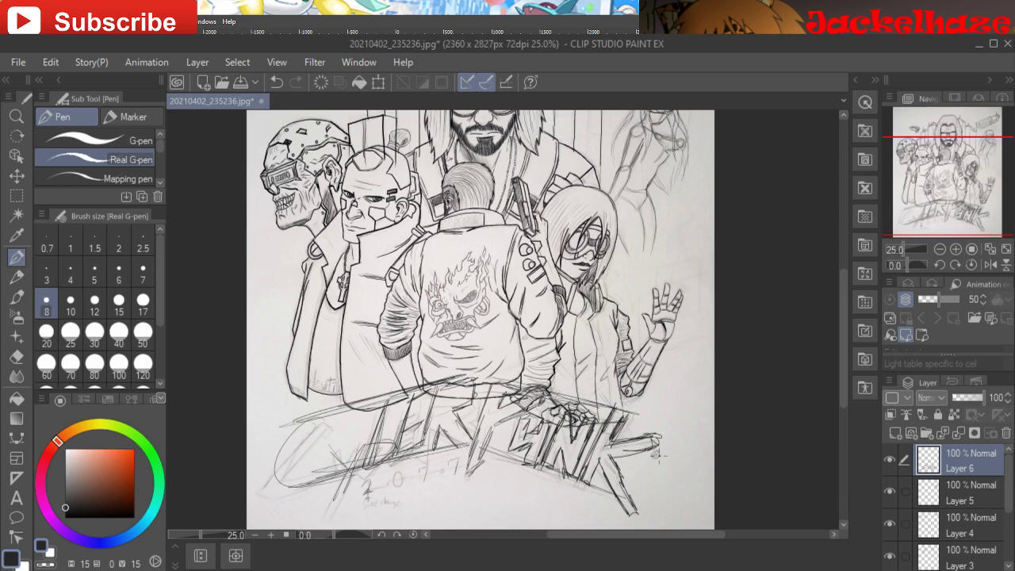
# - Sketch the small circle at the end of the K's arm and write 2077 beneath the title
pyautogui.moveTo(658, 455); pyautogui.dragTo(656, 453)
pyautogui.moveTo(377, 470)
pyautogui.mouseDown()
pyautogui.moveTo(379, 491)
pyautogui.moveTo(386, 485)
pyautogui.moveTo(371, 476)
pyautogui.moveTo(381, 479)
pyautogui.moveTo(367, 497)
pyautogui.moveTo(395, 474)
pyautogui.moveTo(462, 455)
pyautogui.moveTo(458, 476)
pyautogui.moveTo(455, 460)
pyautogui.moveTo(428, 460)
pyautogui.moveTo(444, 462)
pyautogui.moveTo(436, 479)
pyautogui.moveTo(407, 468)
pyautogui.moveTo(414, 486)
pyautogui.moveTo(401, 479)
pyautogui.moveTo(419, 469)
pyautogui.moveTo(407, 484)
pyautogui.mouseUp()
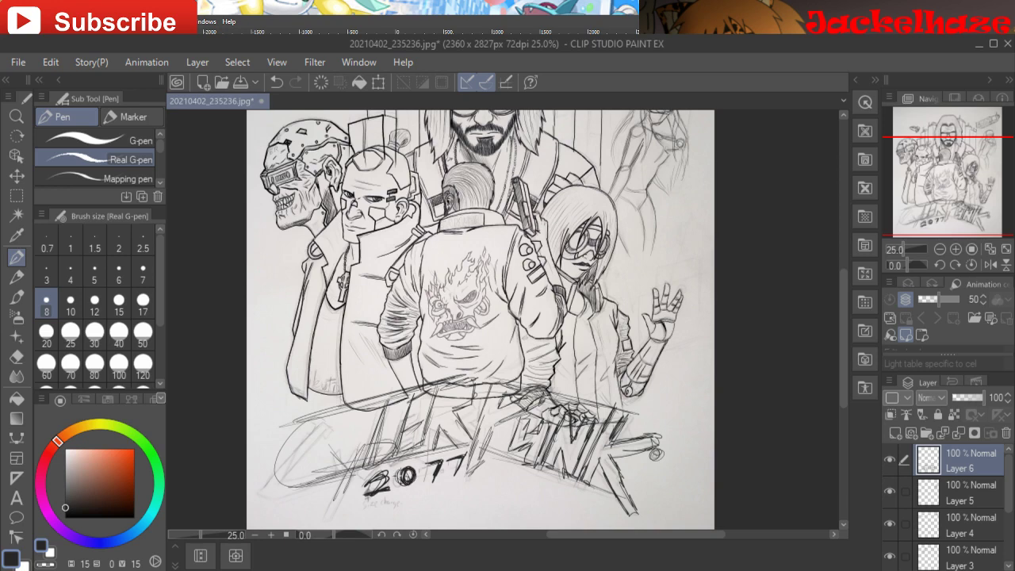
pyautogui.click(890, 460)
# - Add a layer above Layer 6 and sketch a rough circle around the demon face on the jacket's back
pyautogui.moveTo(508, 317)
pyautogui.mouseDown()
pyautogui.moveTo(559, 396)
pyautogui.moveTo(559, 358)
pyautogui.moveTo(492, 324)
pyautogui.mouseUp()
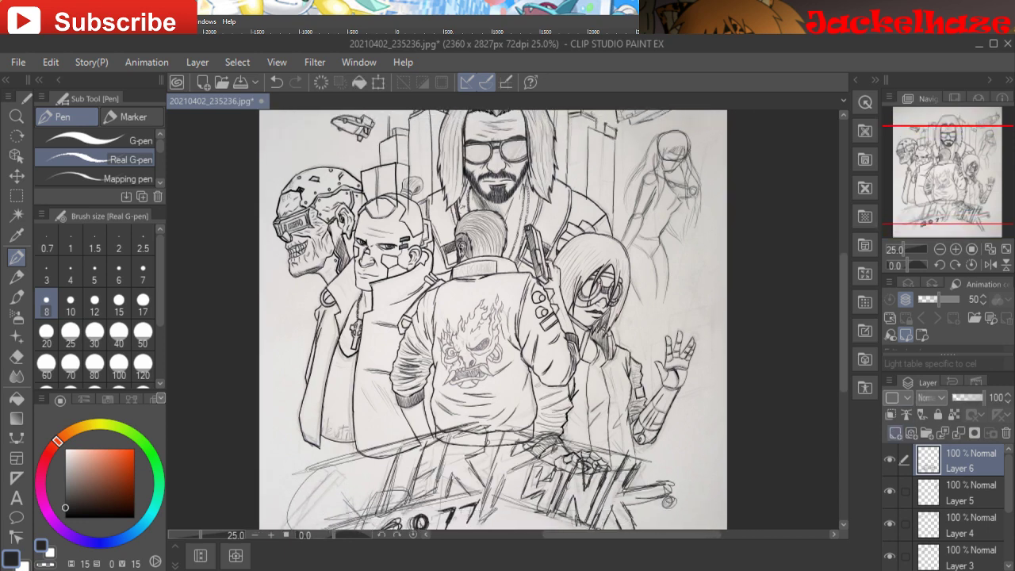
pyautogui.click(896, 433)
pyautogui.click(956, 249)
pyautogui.click(956, 249)
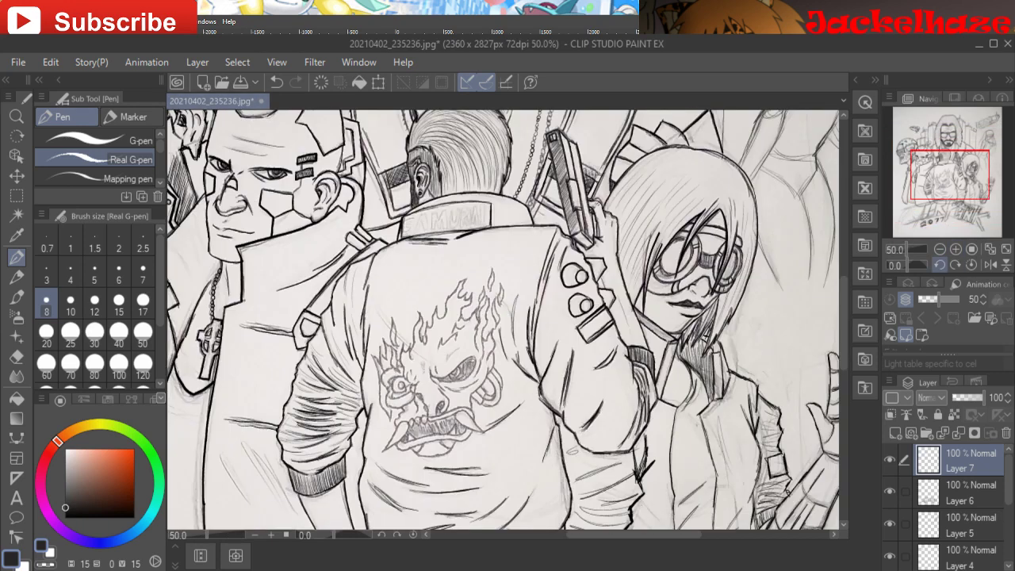
pyautogui.moveTo(950, 174)
pyautogui.mouseDown()
pyautogui.moveTo(936, 183)
pyautogui.moveTo(943, 178)
pyautogui.mouseUp()
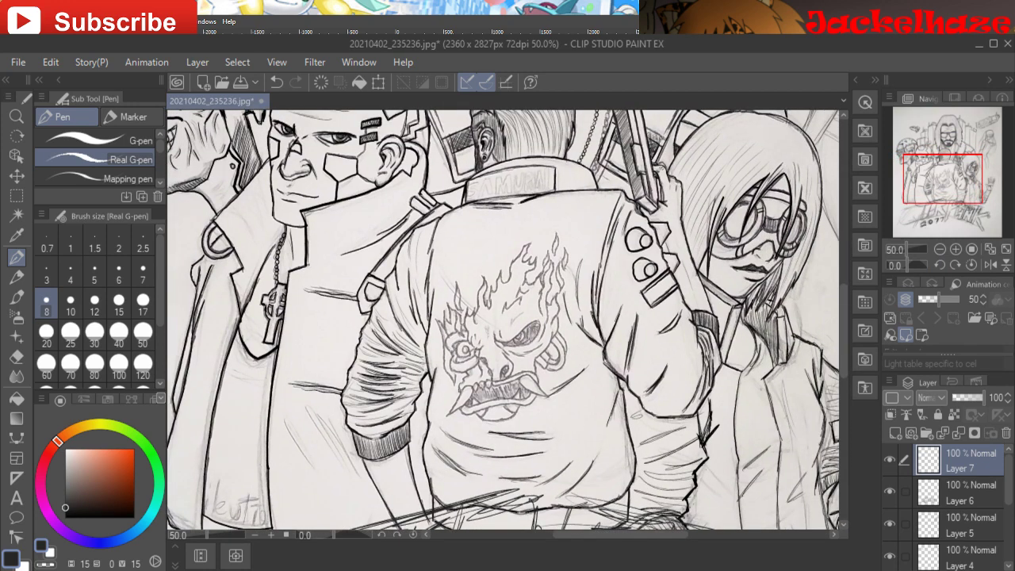
pyautogui.moveTo(463, 386)
pyautogui.mouseDown()
pyautogui.moveTo(446, 413)
pyautogui.moveTo(468, 405)
pyautogui.mouseUp()
pyautogui.click(276, 82)
pyautogui.moveTo(519, 256)
pyautogui.mouseDown()
pyautogui.moveTo(469, 270)
pyautogui.moveTo(433, 309)
pyautogui.moveTo(449, 414)
pyautogui.moveTo(508, 427)
pyautogui.moveTo(557, 358)
pyautogui.moveTo(568, 278)
pyautogui.moveTo(520, 255)
pyautogui.moveTo(478, 265)
pyautogui.moveTo(442, 296)
pyautogui.moveTo(427, 341)
pyautogui.moveTo(445, 410)
pyautogui.moveTo(474, 428)
pyautogui.moveTo(543, 384)
pyautogui.moveTo(568, 306)
pyautogui.moveTo(547, 254)
pyautogui.mouseUp()
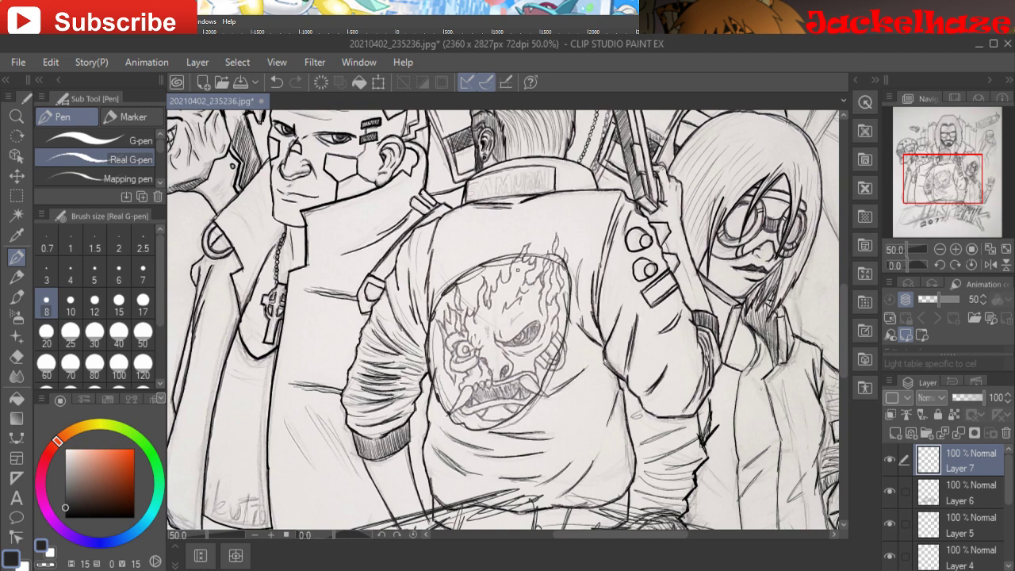
pyautogui.hotkey('ctrl', 'z')
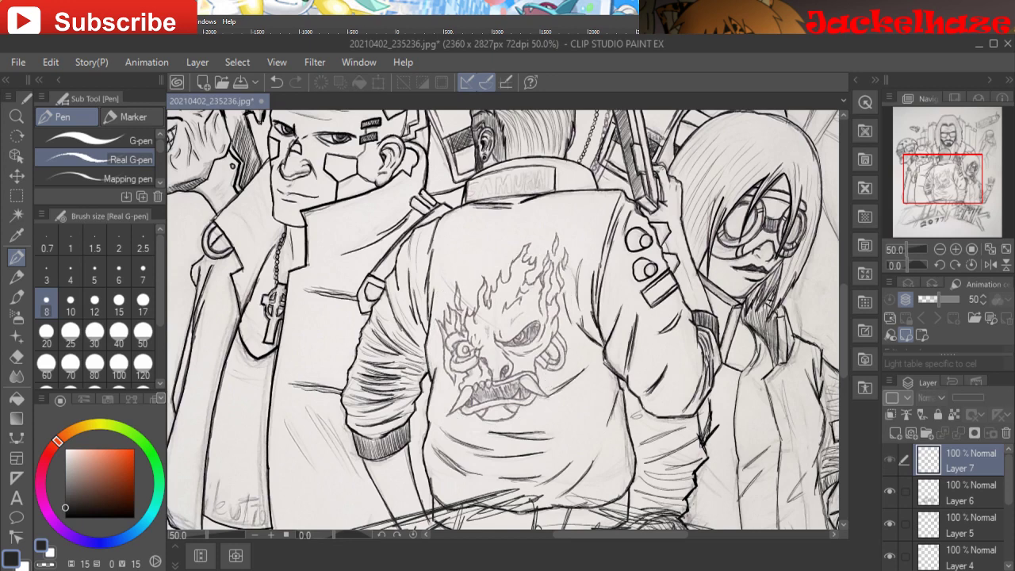
pyautogui.hotkey('ctrl', 'y')
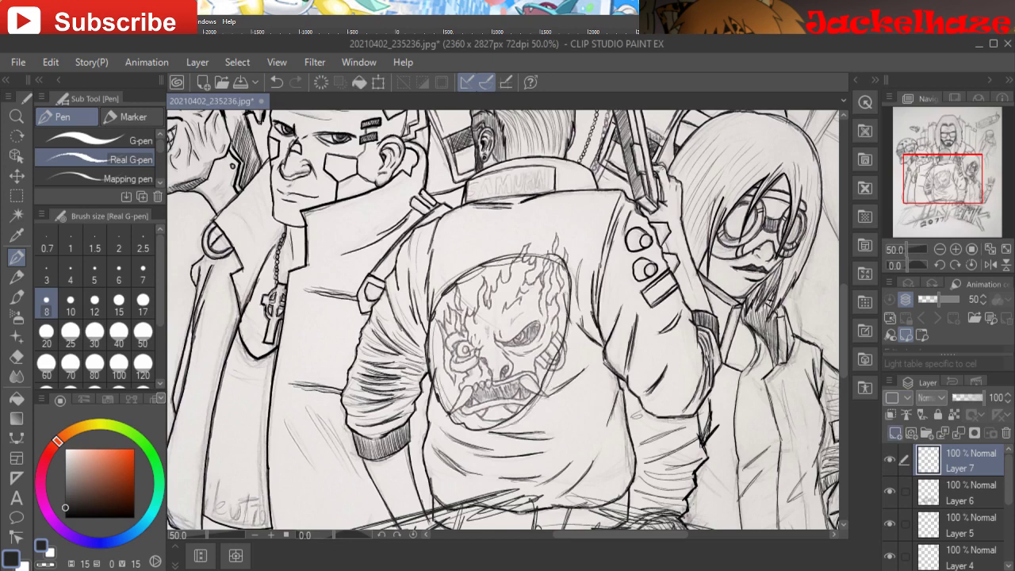
# - Add a new layer above Layer 7 and hide Layers 7 and 6
pyautogui.click(895, 433)
pyautogui.click(889, 492)
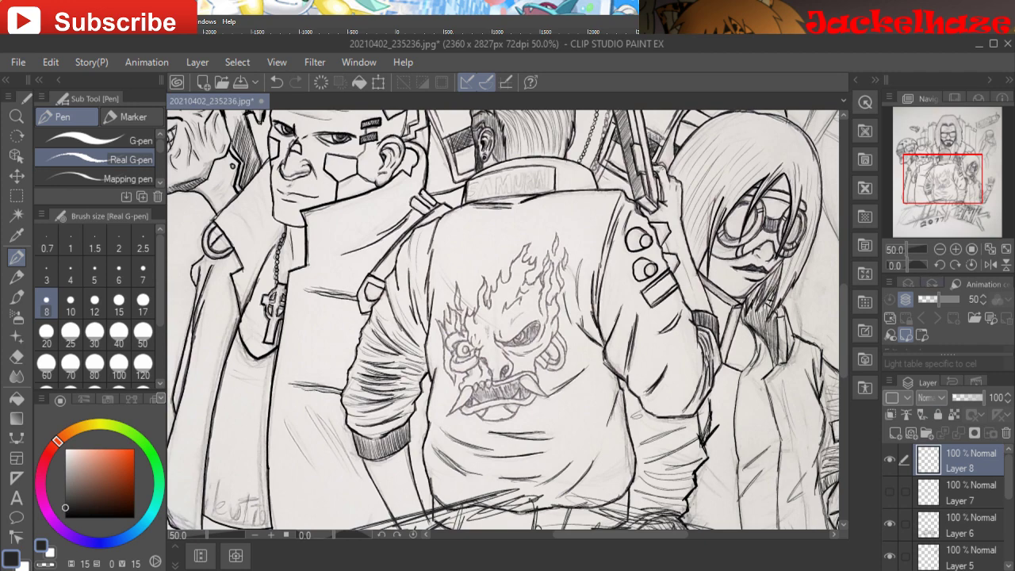
pyautogui.moveTo(944, 180); pyautogui.dragTo(971, 195)
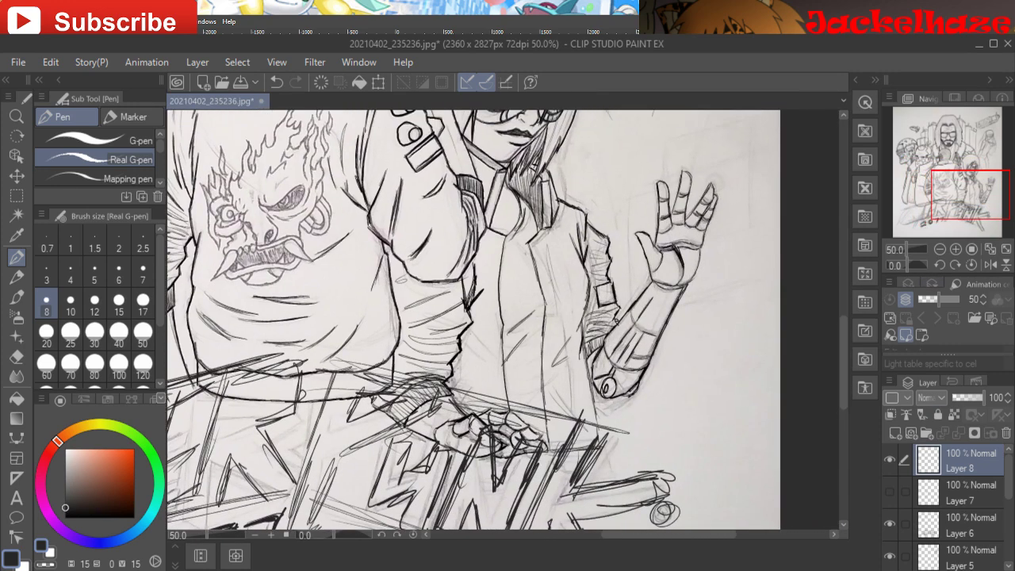
pyautogui.click(889, 525)
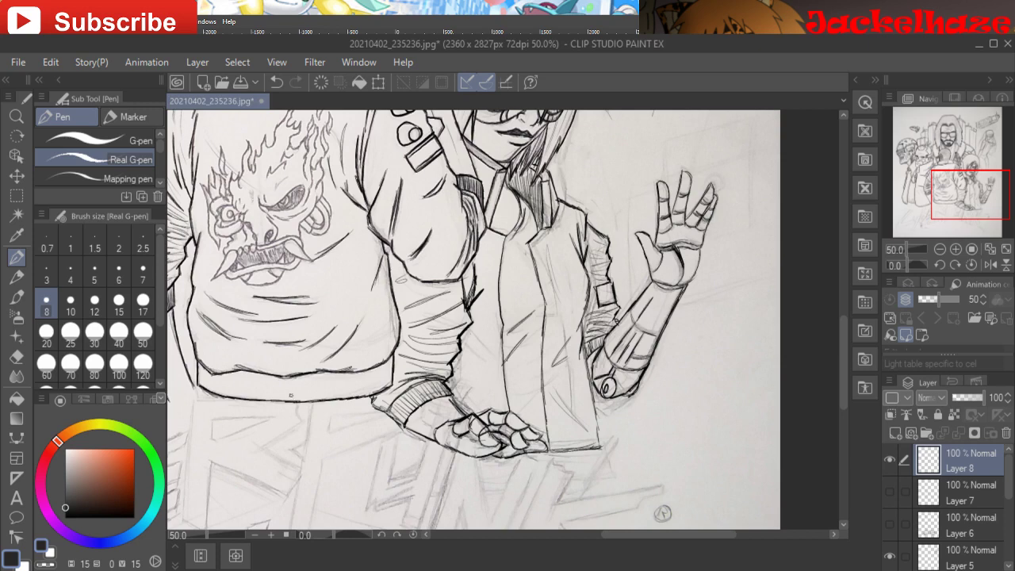
# - Outline a slanted keyboard beneath the woman's resting hand and sketch the small key block at its near end
pyautogui.moveTo(439, 443)
pyautogui.mouseDown()
pyautogui.moveTo(613, 439)
pyautogui.moveTo(402, 445)
pyautogui.moveTo(368, 497)
pyautogui.moveTo(583, 501)
pyautogui.mouseUp()
pyautogui.moveTo(615, 444); pyautogui.dragTo(577, 502)
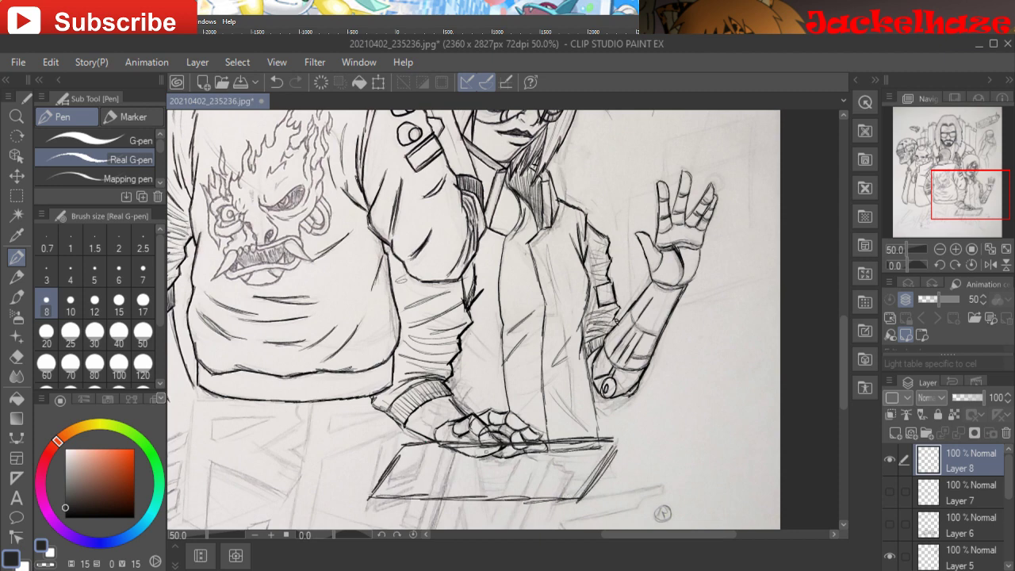
pyautogui.moveTo(458, 449)
pyautogui.mouseDown()
pyautogui.moveTo(431, 495)
pyautogui.moveTo(400, 465)
pyautogui.moveTo(411, 492)
pyautogui.moveTo(391, 495)
pyautogui.mouseUp()
pyautogui.moveTo(403, 480); pyautogui.dragTo(387, 479)
pyautogui.moveTo(419, 487)
pyautogui.mouseDown()
pyautogui.moveTo(381, 485)
pyautogui.moveTo(383, 495)
pyautogui.mouseUp()
pyautogui.moveTo(448, 460); pyautogui.dragTo(426, 492)
pyautogui.moveTo(455, 449)
pyautogui.mouseDown()
pyautogui.moveTo(452, 463)
pyautogui.moveTo(438, 462)
pyautogui.mouseUp()
# - Sketch the keyboard's inner top edge and the slanted column lines dividing its main key area
pyautogui.moveTo(476, 453); pyautogui.dragTo(445, 457)
pyautogui.moveTo(546, 454); pyautogui.dragTo(512, 456)
pyautogui.moveTo(592, 461); pyautogui.dragTo(480, 464)
pyautogui.moveTo(592, 457)
pyautogui.mouseDown()
pyautogui.moveTo(515, 455)
pyautogui.moveTo(533, 458)
pyautogui.mouseUp()
pyautogui.moveTo(603, 456)
pyautogui.mouseDown()
pyautogui.moveTo(516, 453)
pyautogui.moveTo(566, 455)
pyautogui.mouseUp()
pyautogui.moveTo(463, 466); pyautogui.dragTo(440, 493)
pyautogui.moveTo(467, 465)
pyautogui.mouseDown()
pyautogui.moveTo(444, 492)
pyautogui.moveTo(473, 495)
pyautogui.mouseUp()
pyautogui.moveTo(496, 463); pyautogui.dragTo(476, 500)
pyautogui.moveTo(511, 473)
pyautogui.mouseDown()
pyautogui.moveTo(492, 495)
pyautogui.moveTo(504, 497)
pyautogui.mouseUp()
pyautogui.moveTo(538, 460); pyautogui.dragTo(512, 494)
pyautogui.moveTo(551, 465); pyautogui.dragTo(524, 500)
pyautogui.moveTo(544, 463)
pyautogui.mouseDown()
pyautogui.moveTo(518, 505)
pyautogui.moveTo(541, 500)
pyautogui.mouseUp()
pyautogui.moveTo(553, 487); pyautogui.dragTo(547, 500)
pyautogui.moveTo(581, 461); pyautogui.dragTo(562, 495)
pyautogui.moveTo(584, 463); pyautogui.dragTo(565, 496)
pyautogui.moveTo(494, 487); pyautogui.dragTo(586, 486)
pyautogui.moveTo(441, 489); pyautogui.dragTo(588, 493)
pyautogui.moveTo(460, 487); pyautogui.dragTo(591, 483)
pyautogui.moveTo(491, 487); pyautogui.dragTo(567, 485)
pyautogui.moveTo(425, 492); pyautogui.dragTo(497, 477)
pyautogui.moveTo(533, 492); pyautogui.dragTo(603, 483)
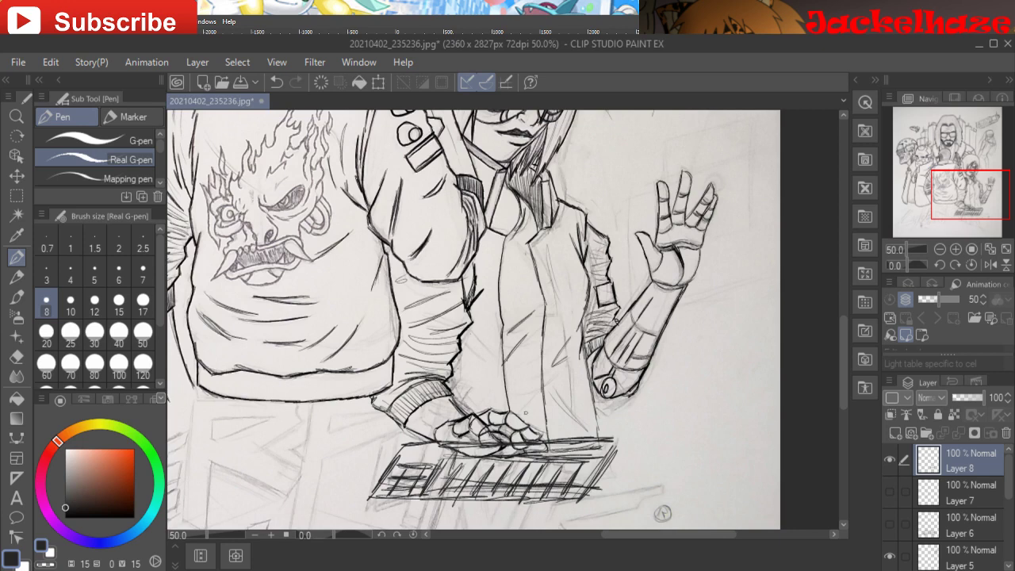
pyautogui.hotkey('ctrl', 'z')
pyautogui.hotkey('ctrl', 'z')
pyautogui.hotkey('ctrl', 'z')
pyautogui.hotkey('ctrl', 'z')
pyautogui.hotkey('ctrl', 'z')
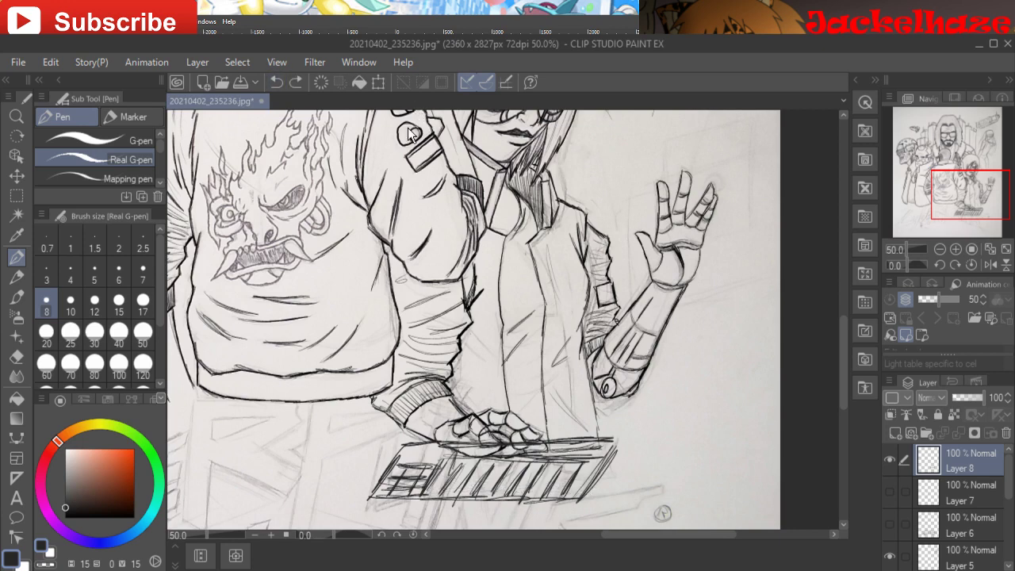
# - Sketch three horizontal row lines across the keyboard's main key area
pyautogui.moveTo(447, 490); pyautogui.dragTo(584, 495)
pyautogui.moveTo(441, 479); pyautogui.dragTo(591, 484)
pyautogui.moveTo(438, 470); pyautogui.dragTo(604, 469)
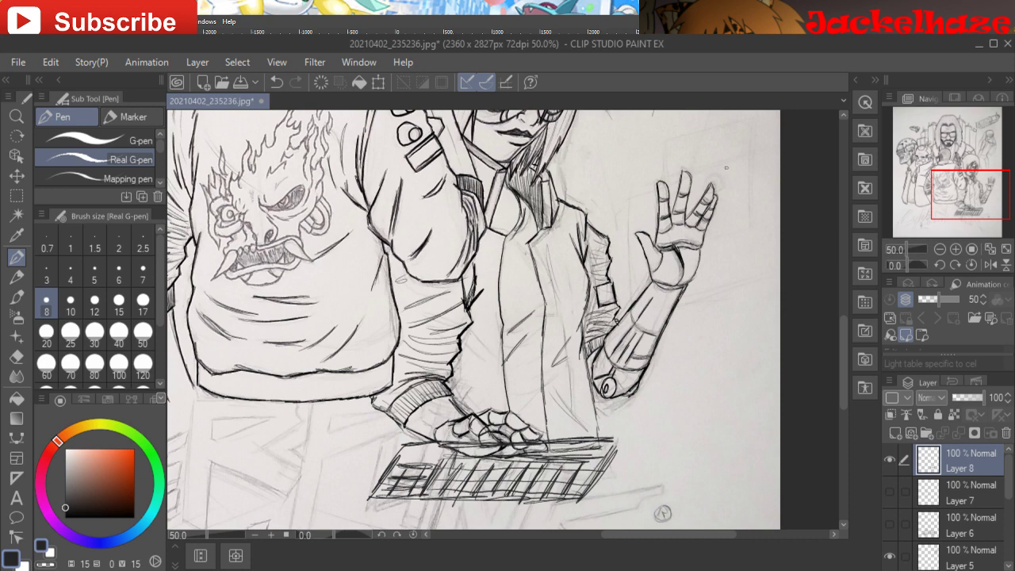
# - Sketch two overlapping tilted screen panels around the woman's raised hand, with linked small circles near the fingertips
pyautogui.moveTo(621, 201)
pyautogui.mouseDown()
pyautogui.moveTo(753, 154)
pyautogui.moveTo(766, 291)
pyautogui.moveTo(628, 324)
pyautogui.moveTo(617, 196)
pyautogui.mouseUp()
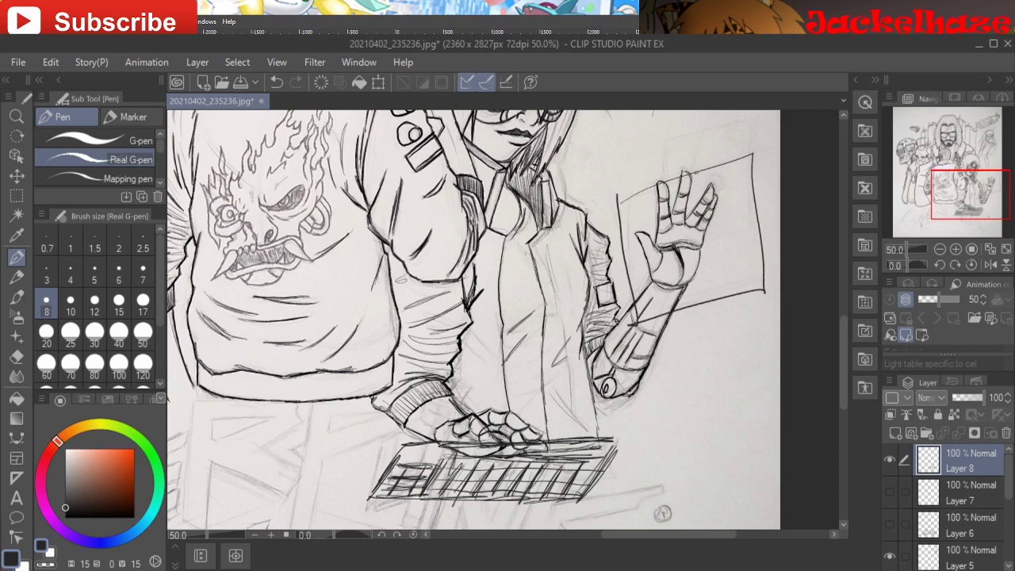
pyautogui.moveTo(663, 151)
pyautogui.mouseDown()
pyautogui.moveTo(674, 241)
pyautogui.moveTo(754, 222)
pyautogui.moveTo(738, 133)
pyautogui.moveTo(679, 147)
pyautogui.mouseUp()
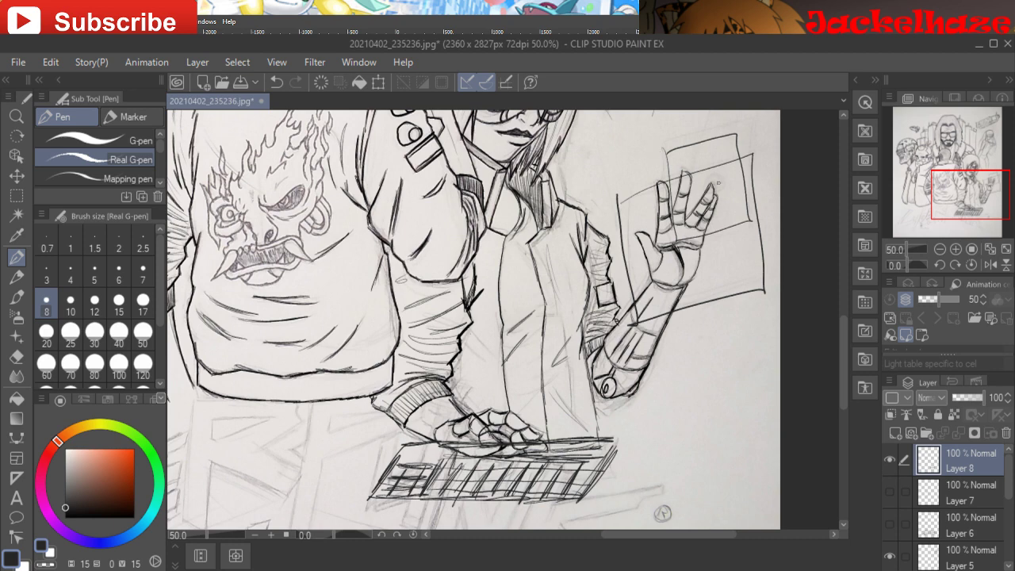
pyautogui.moveTo(719, 183)
pyautogui.mouseDown()
pyautogui.moveTo(706, 190)
pyautogui.moveTo(717, 198)
pyautogui.moveTo(704, 184)
pyautogui.moveTo(720, 187)
pyautogui.moveTo(692, 163)
pyautogui.mouseUp()
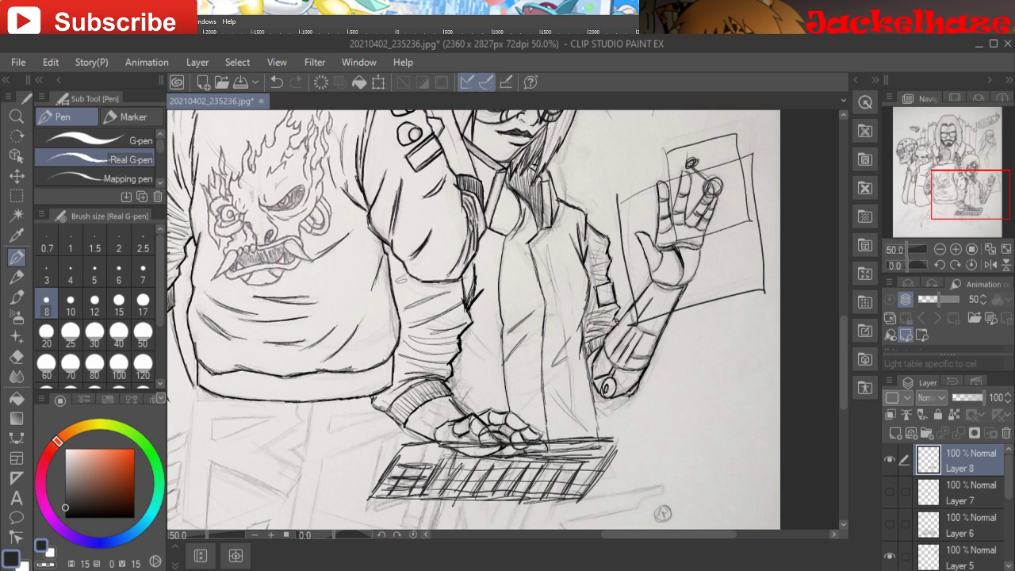
# - Show Layers 7 and 6 again with the whole drawing in view
pyautogui.click(940, 249)
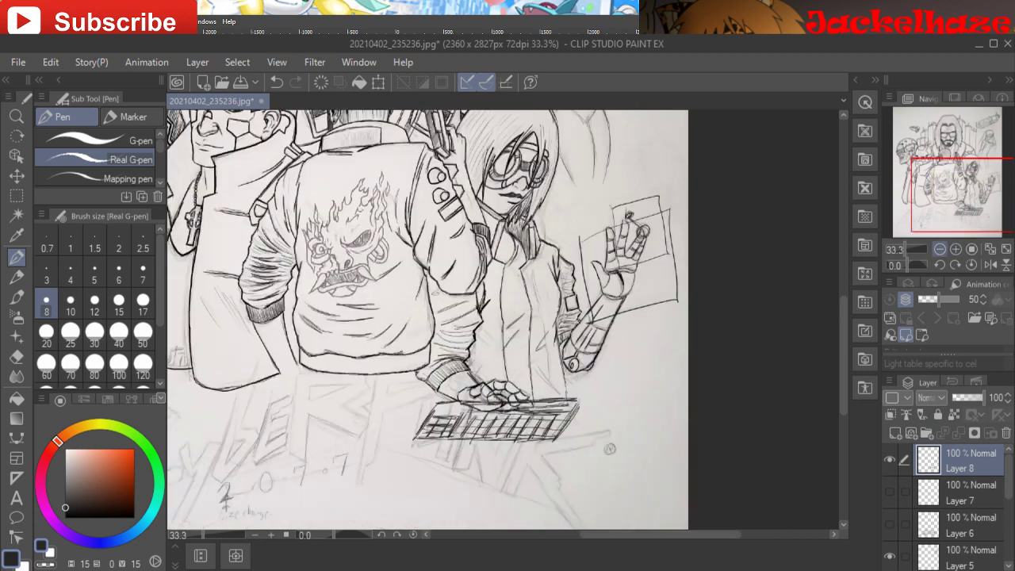
pyautogui.moveTo(905, 249); pyautogui.dragTo(907, 249)
pyautogui.scroll(-3, 444, 317)
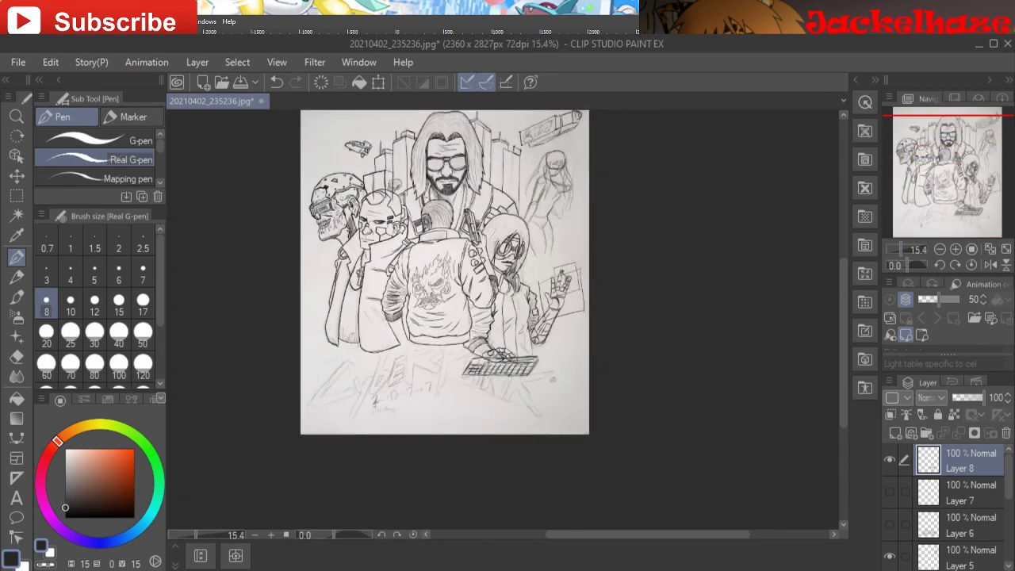
pyautogui.moveTo(445, 317)
pyautogui.mouseDown()
pyautogui.moveTo(479, 344)
pyautogui.moveTo(499, 379)
pyautogui.mouseUp()
pyautogui.click(889, 492)
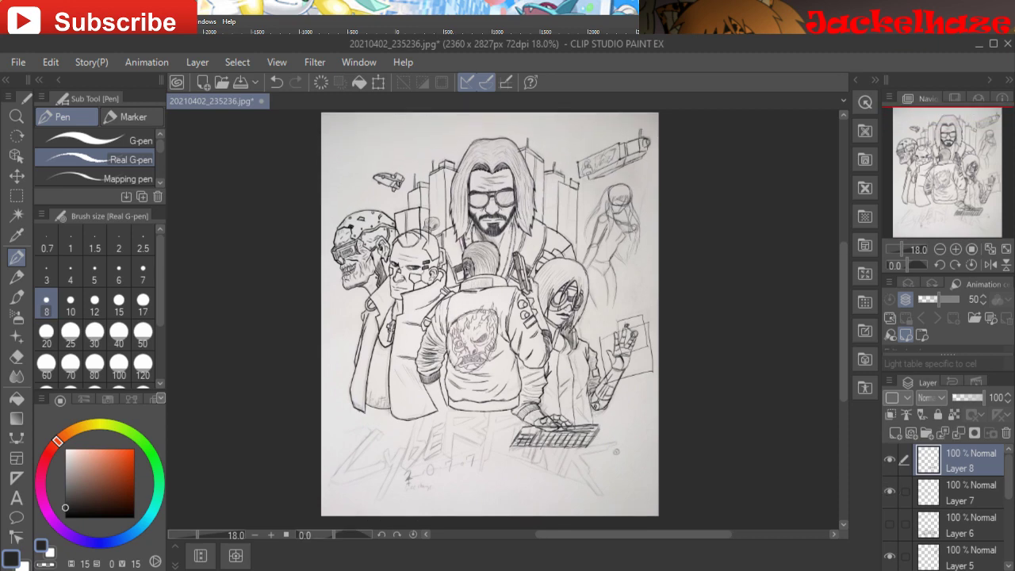
pyautogui.click(889, 525)
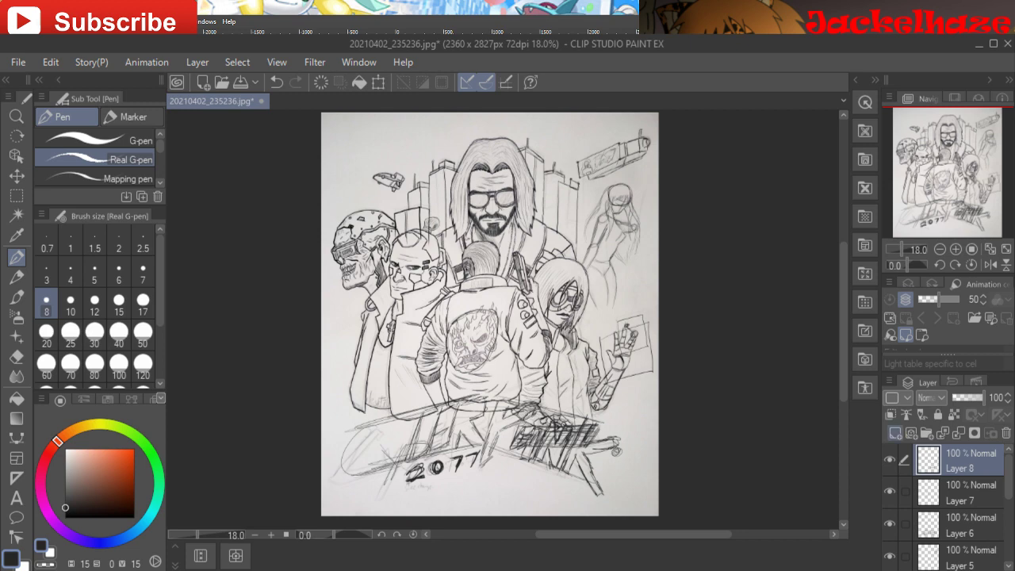
# - Add a new layer above Layer 8 and handwrite "Thats for tonight" in the drawing's upper corner
pyautogui.click(896, 433)
pyautogui.moveTo(338, 119)
pyautogui.mouseDown()
pyautogui.moveTo(338, 149)
pyautogui.moveTo(336, 127)
pyautogui.moveTo(358, 117)
pyautogui.moveTo(362, 152)
pyautogui.mouseUp()
pyautogui.moveTo(365, 143); pyautogui.dragTo(383, 152)
pyautogui.moveTo(374, 143); pyautogui.dragTo(412, 140)
pyautogui.moveTo(419, 137); pyautogui.dragTo(433, 135)
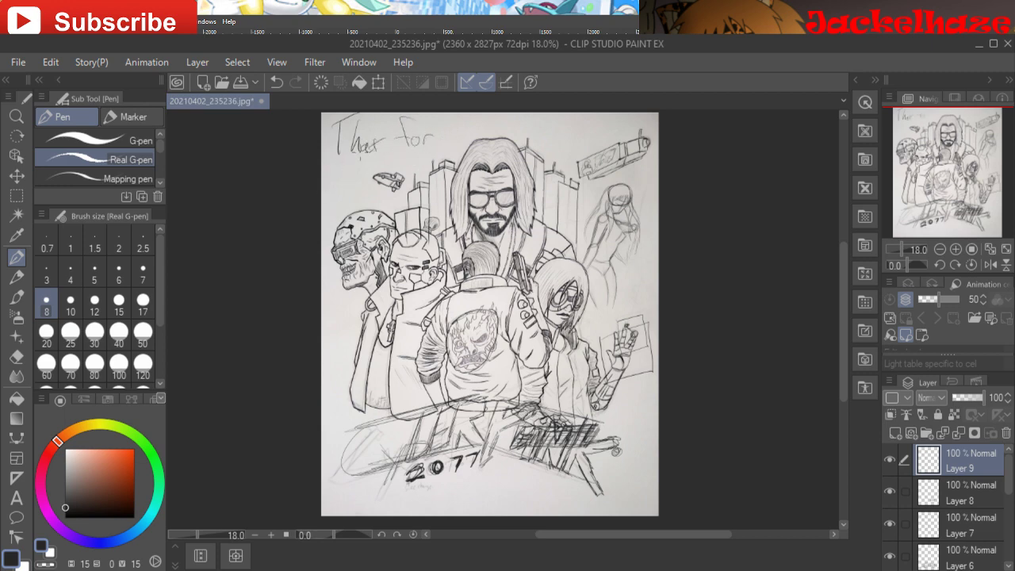
pyautogui.moveTo(333, 162)
pyautogui.mouseDown()
pyautogui.moveTo(333, 176)
pyautogui.moveTo(338, 169)
pyautogui.mouseUp()
pyautogui.moveTo(343, 166)
pyautogui.mouseDown()
pyautogui.moveTo(371, 167)
pyautogui.moveTo(363, 174)
pyautogui.moveTo(375, 160)
pyautogui.moveTo(397, 162)
pyautogui.mouseUp()
pyautogui.moveTo(392, 135); pyautogui.dragTo(378, 148)
# - Doodle a smiley face beside the handwritten note, setting the pen colour to black for its mouth
pyautogui.moveTo(468, 128); pyautogui.dragTo(475, 127)
pyautogui.rightClick(645, 169)
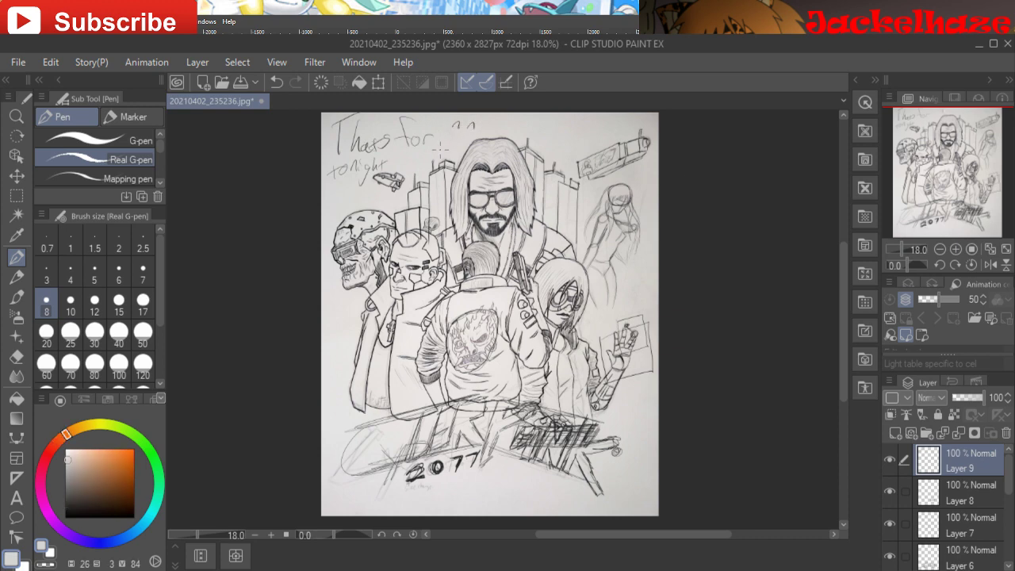
pyautogui.moveTo(67, 460); pyautogui.dragTo(65, 518)
pyautogui.moveTo(454, 131)
pyautogui.mouseDown()
pyautogui.moveTo(459, 143)
pyautogui.moveTo(466, 137)
pyautogui.mouseUp()
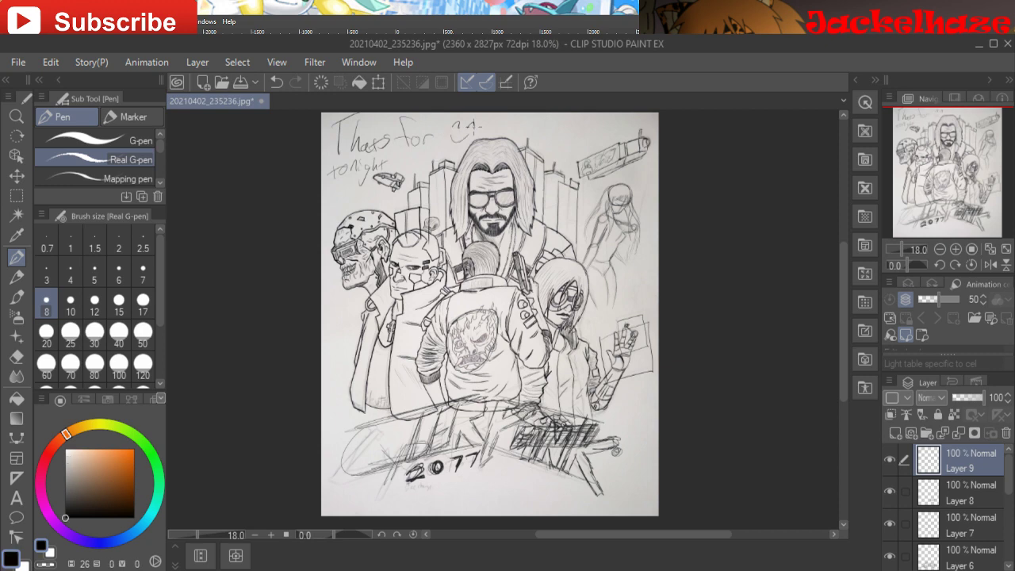